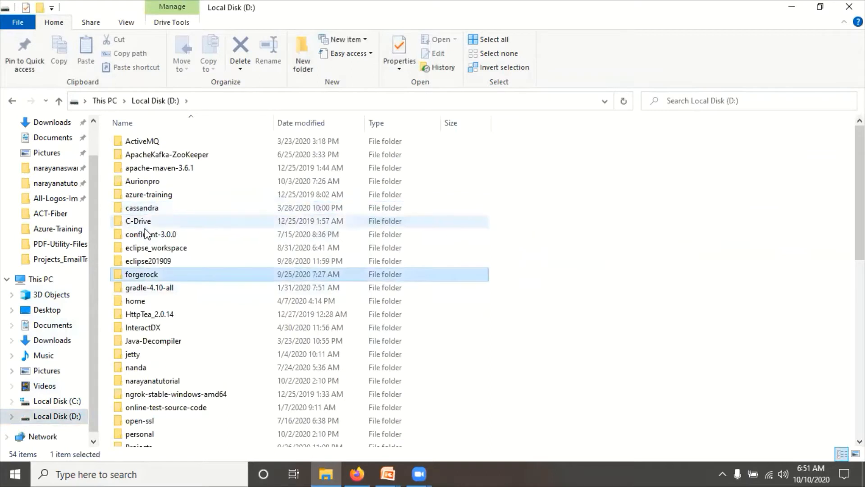
- Browse to D:\forgerock\blog\SMAL2 and inspect the AM-eval-6.5.2.2 and Tomcat zip archives
double_click(137, 273)
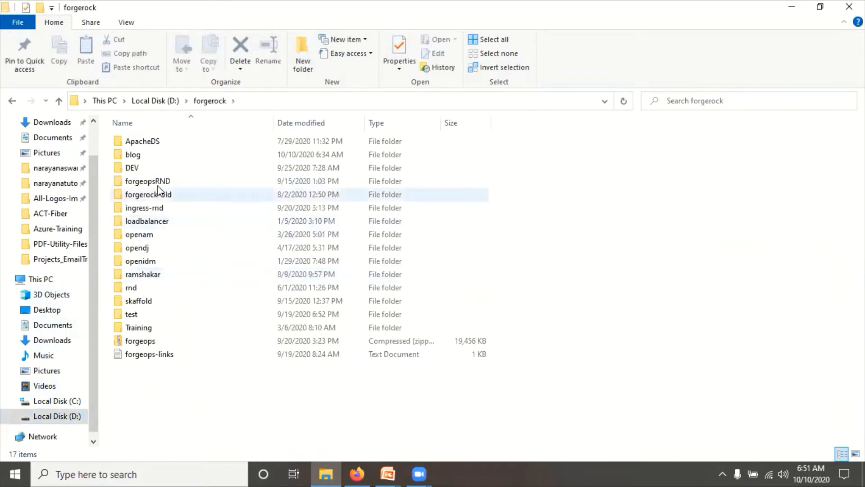
double_click(134, 158)
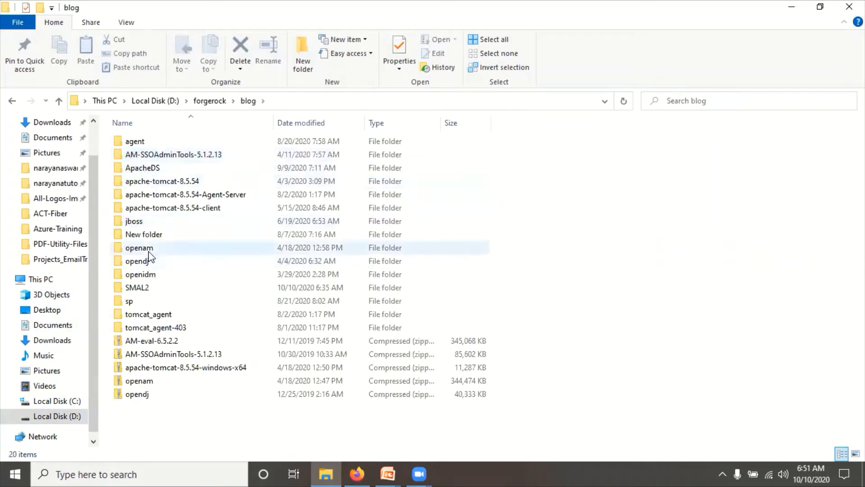
double_click(143, 289)
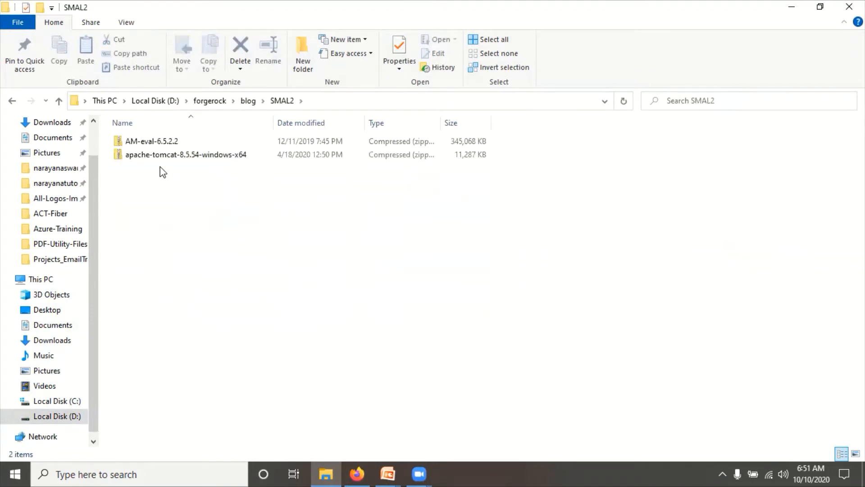
left_click(175, 161)
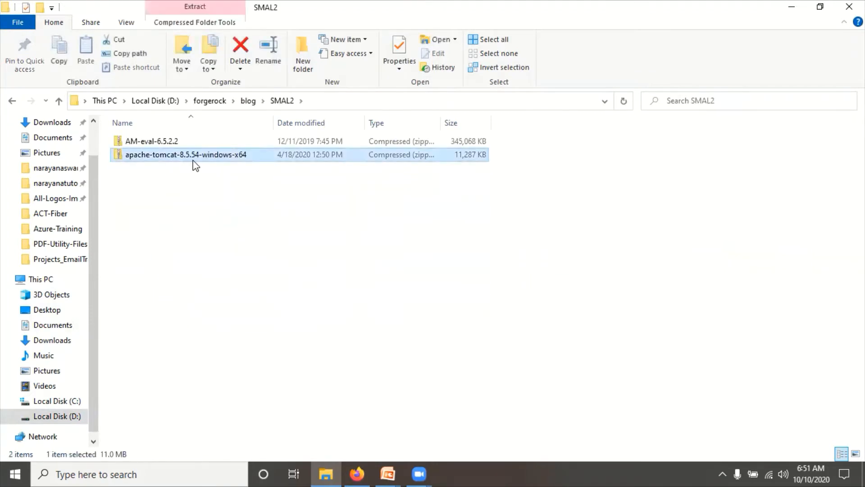
left_click(150, 144)
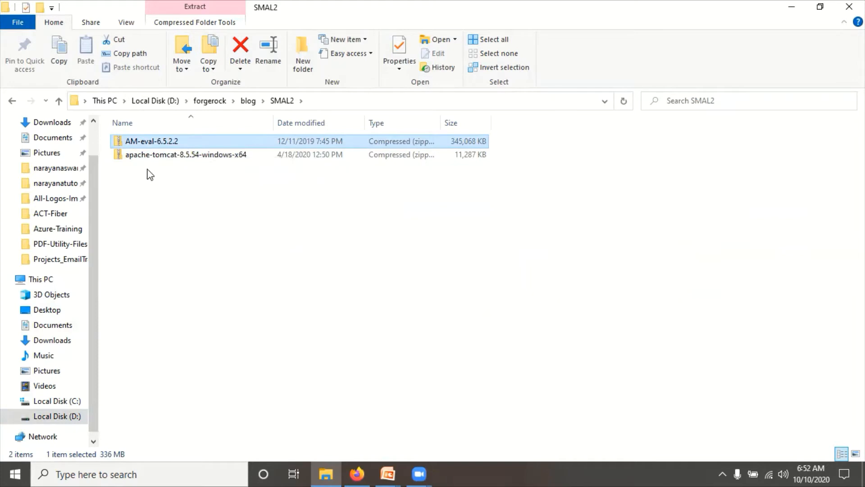
left_click(279, 243)
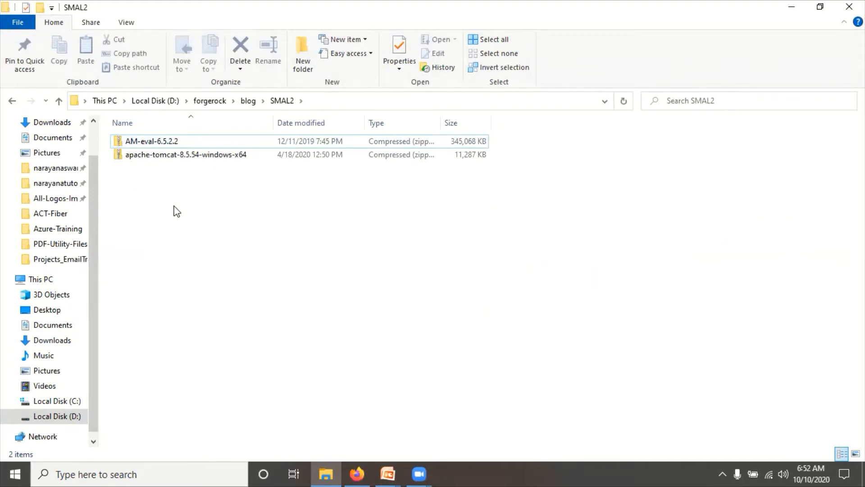
left_click(176, 162)
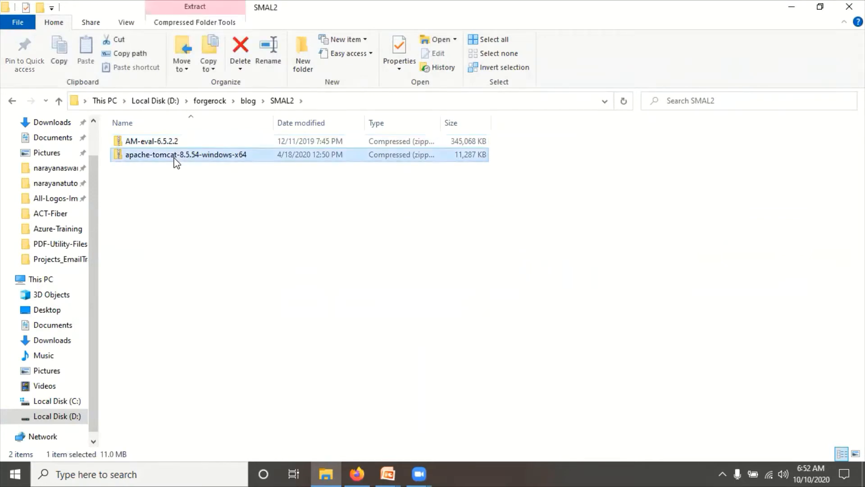
- Extract apache-tomcat-8.5.54-windows-x64.zip into SMAL2 with 7-Zip Extract Here
right_click(175, 159)
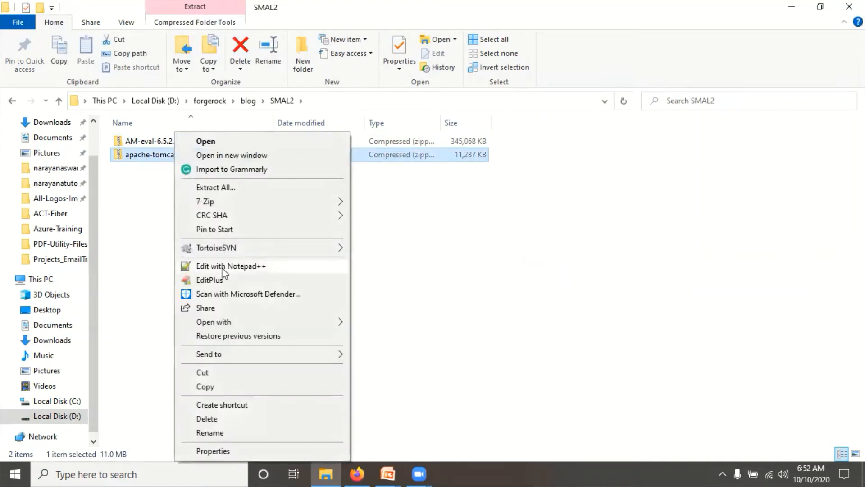
mouse_move(226, 202)
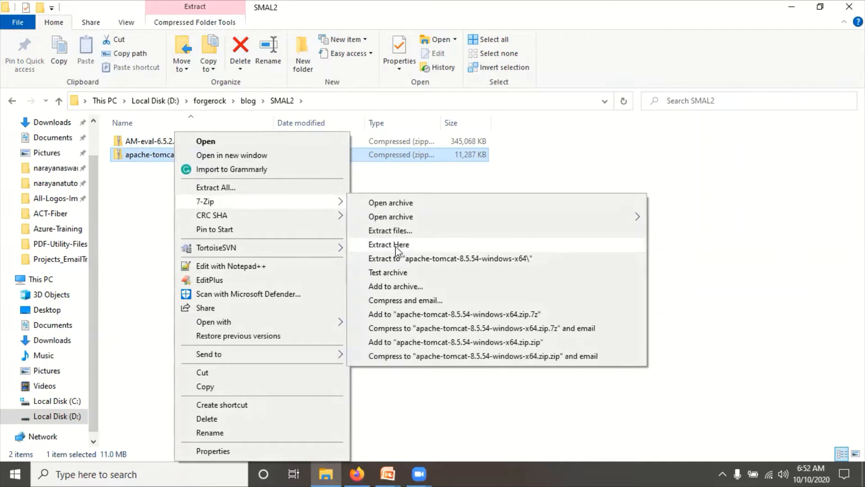
left_click(396, 245)
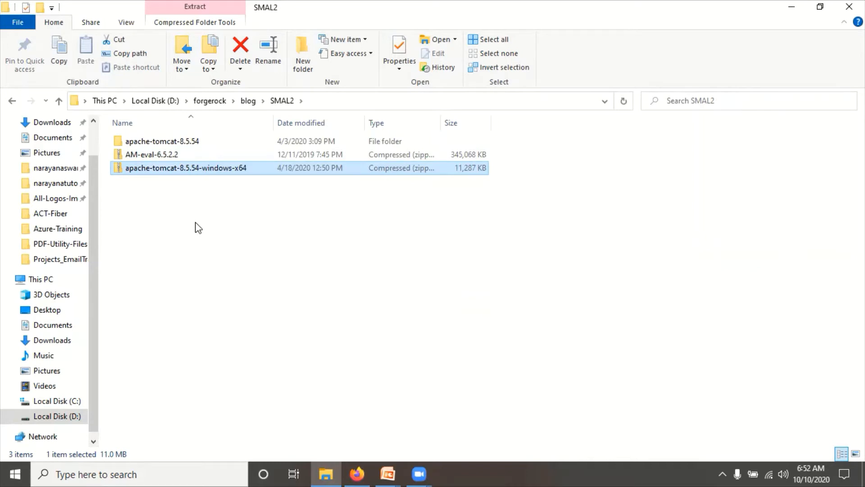
- Rename the extracted apache-tomcat-8.5.54 folder to sp-apache-tomcat-8.5.54
left_click(154, 143)
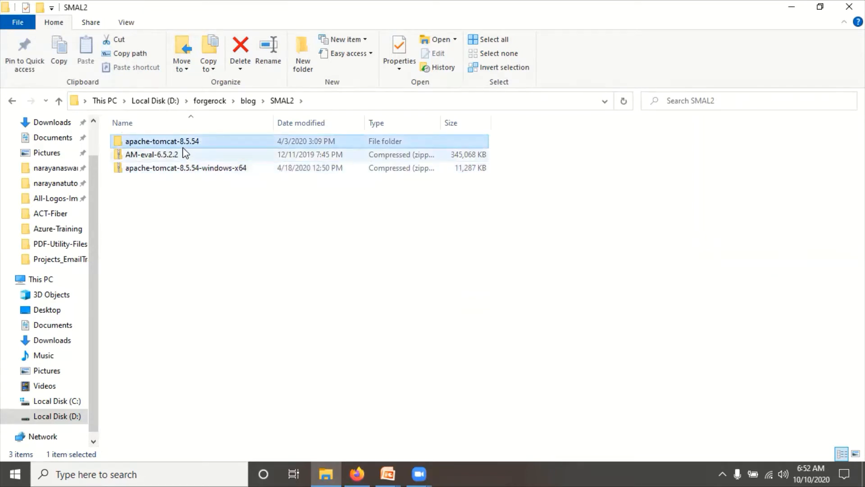
left_click(172, 142)
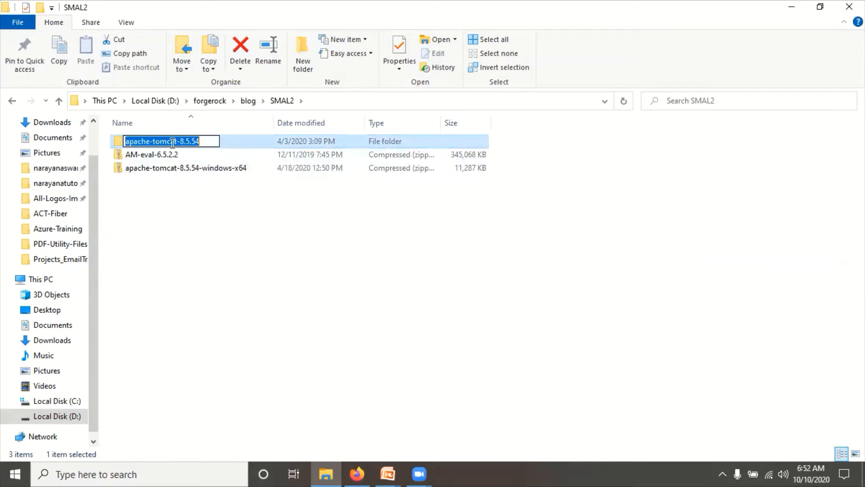
key("Home")
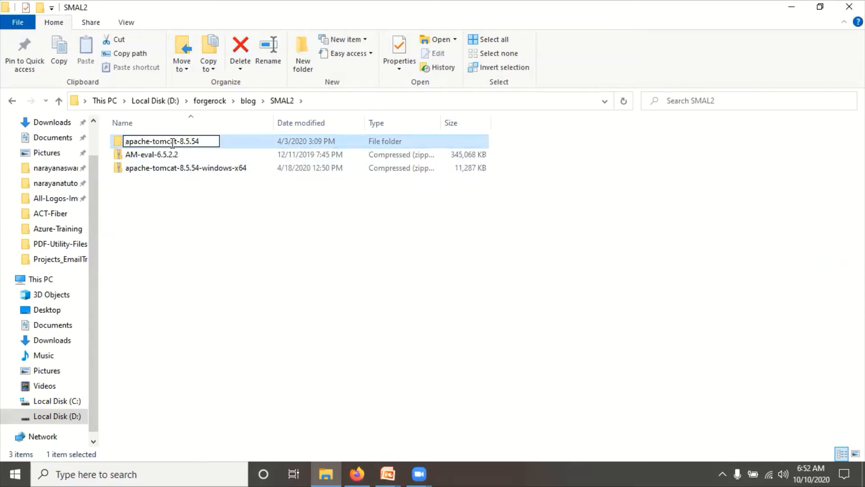
type("sp-")
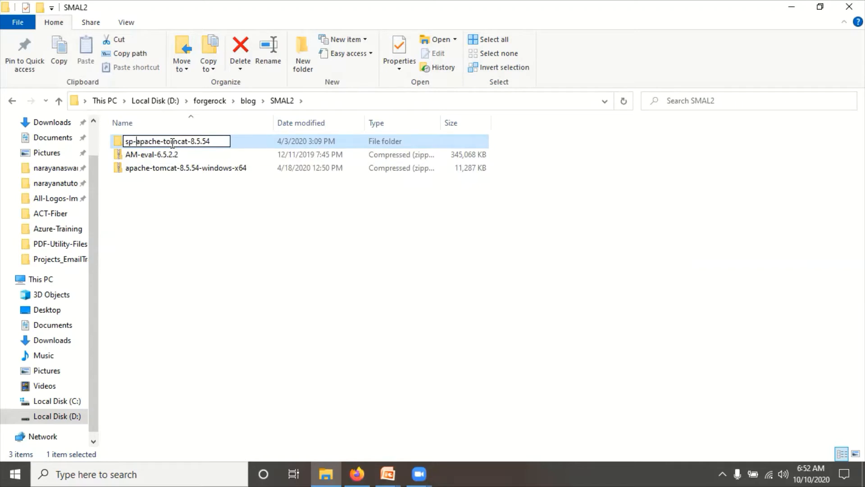
key("Return")
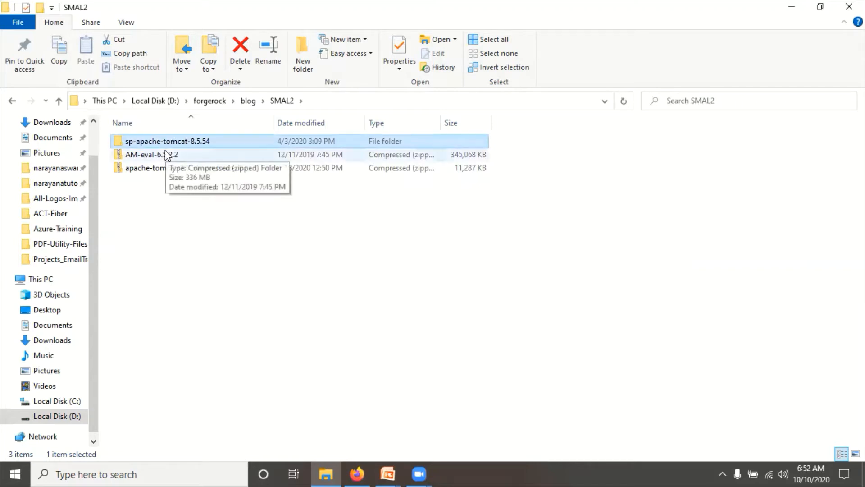
left_click(181, 221)
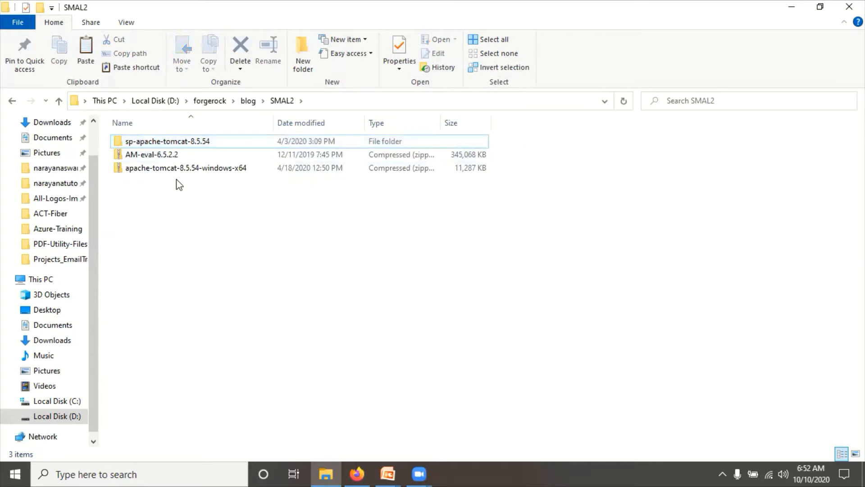
- Duplicate the sp Tomcat folder and rename the copy to idp-apache-tomcat-8.5.54
key("ctrl+v")
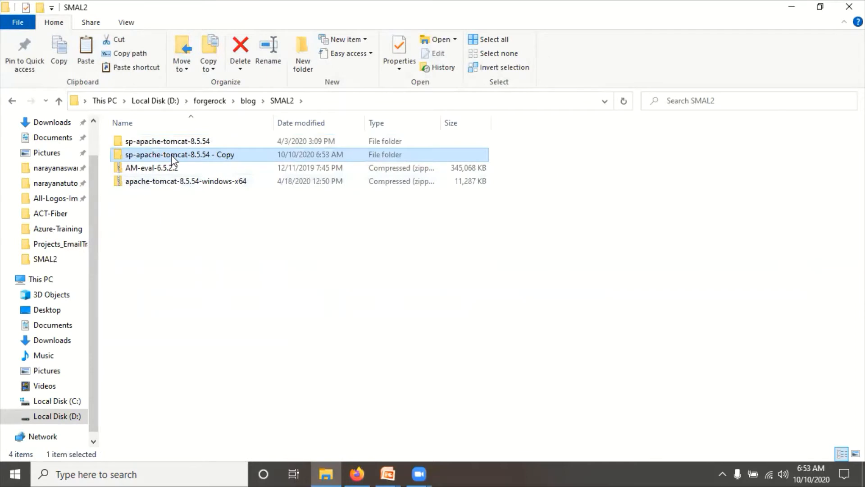
key("F2")
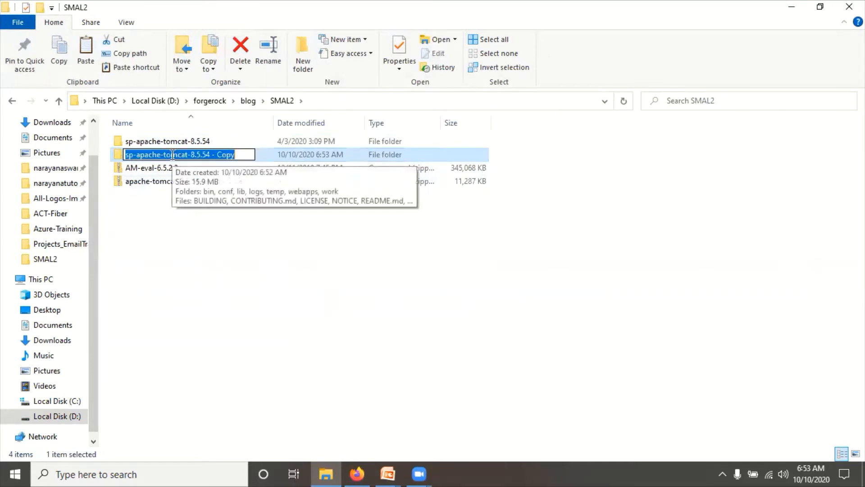
left_click(213, 156)
key("shift+Right")
key("shift+Right")
key("shift+Right")
key("shift+Right")
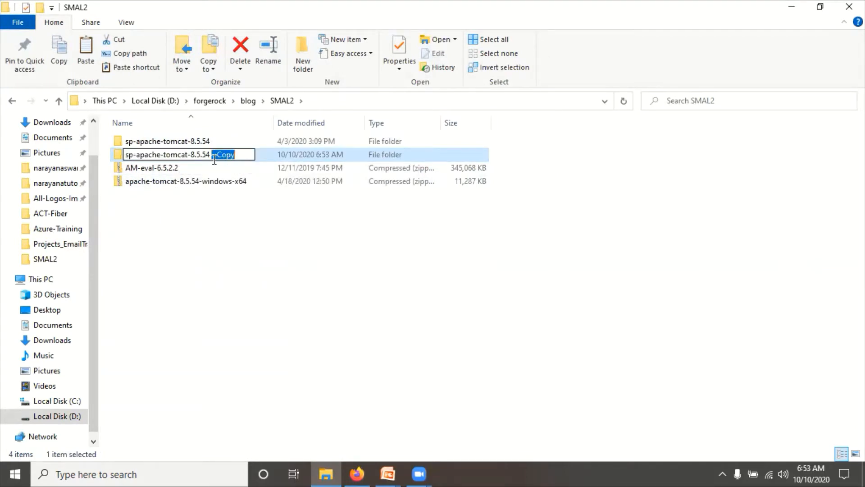
key("BackSpace")
key("Delete")
type("id")
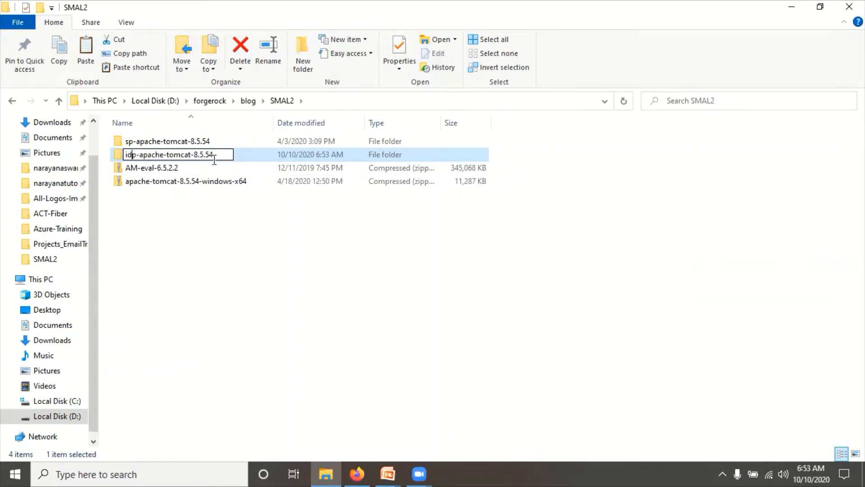
key("Return")
left_click(190, 240)
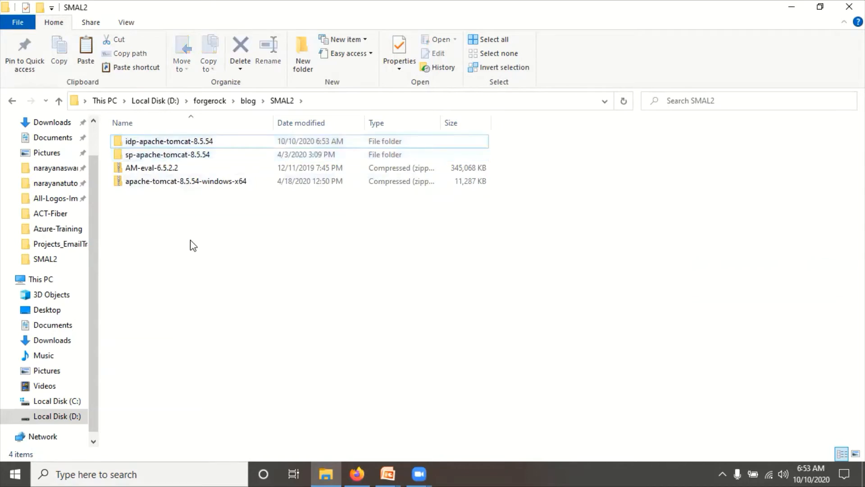
- Extract AM-eval-6.5.2.2.zip into SMAL2 with 7-Zip Extract Here
right_click(154, 171)
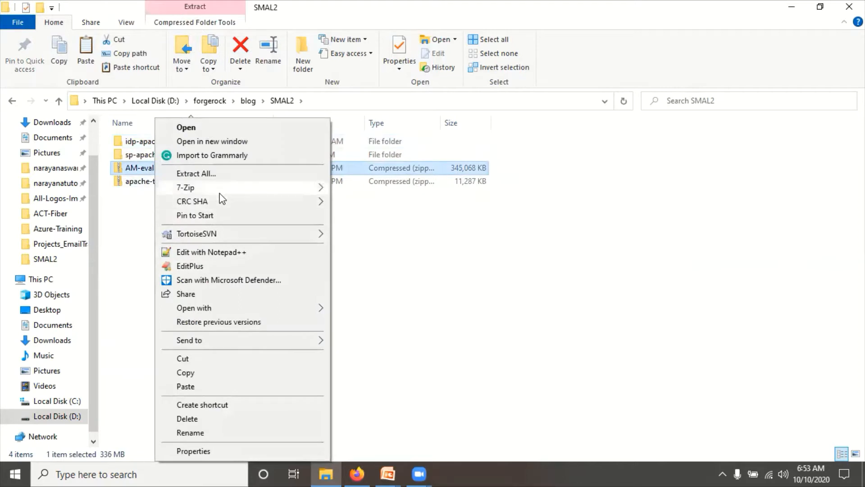
mouse_move(220, 188)
left_click(385, 229)
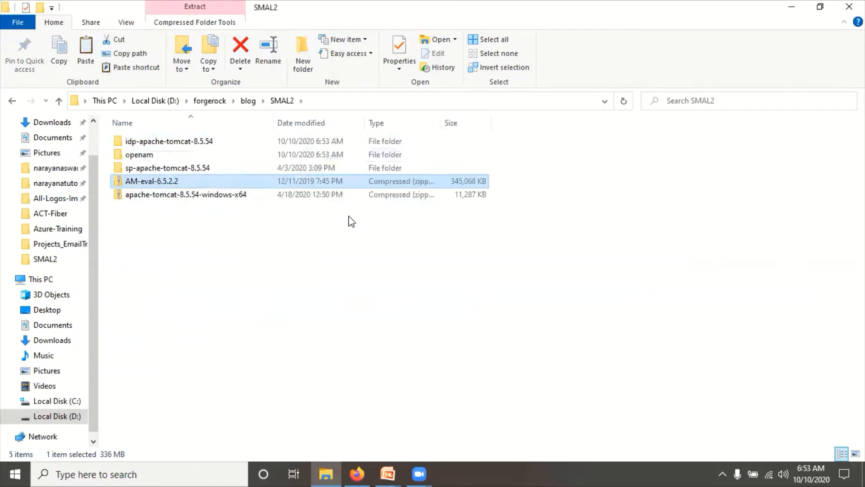
left_click(141, 156)
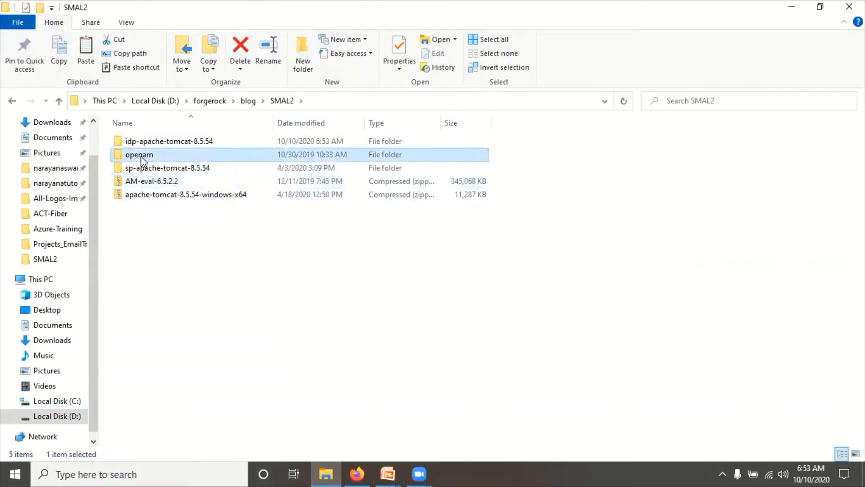
- Check the SAML2 URLs in the presentation slideshow, then return to SMAL2
left_click(387, 473)
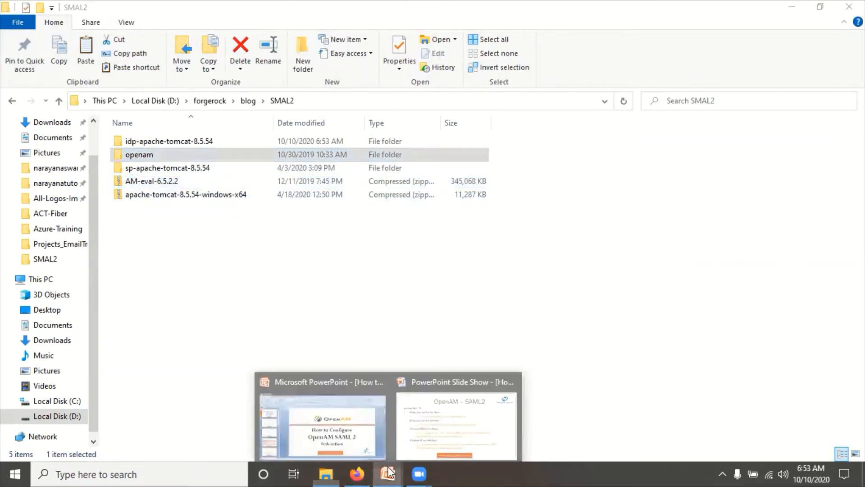
left_click(444, 417)
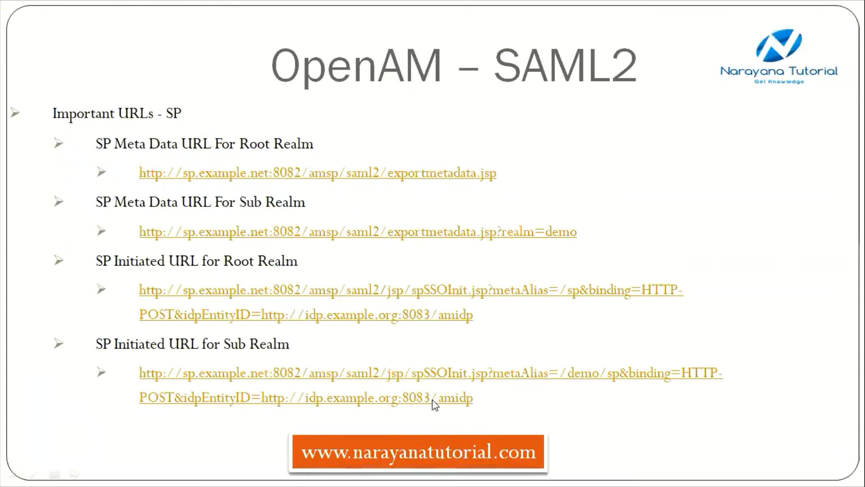
left_click(433, 404)
key("alt+Tab")
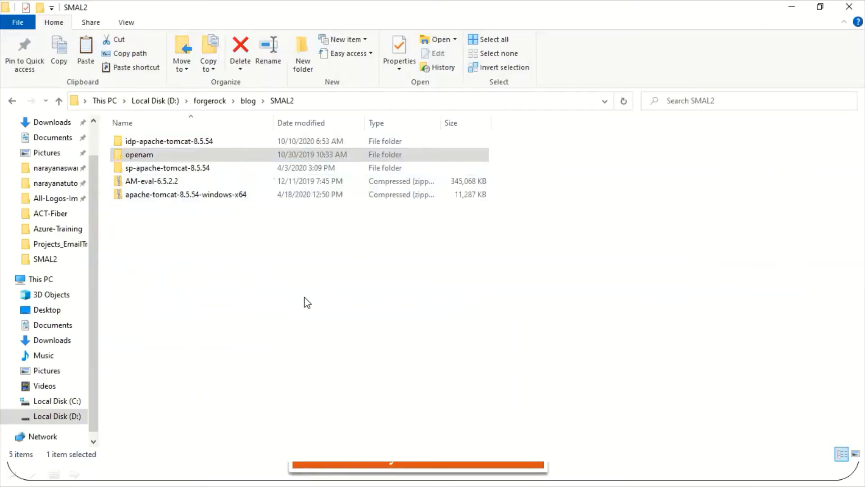
- Rename the extracted openam folder to amsp
left_click(141, 156)
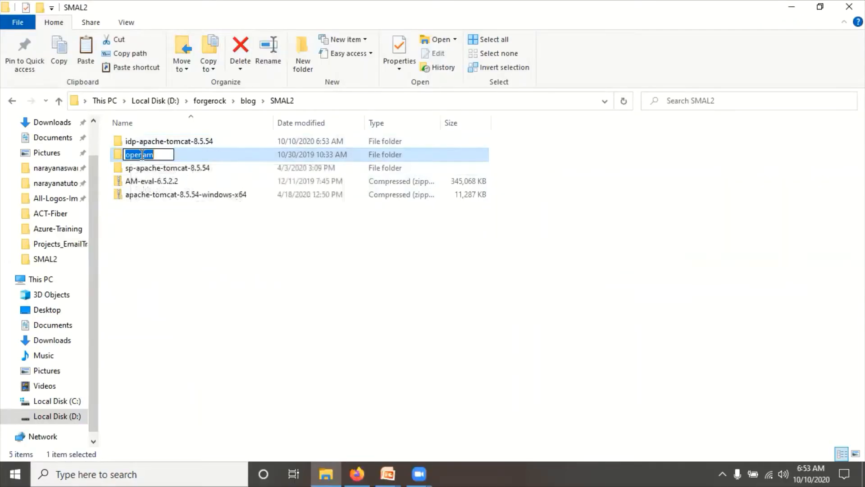
type("a")
key("BackSpace")
type("ams")
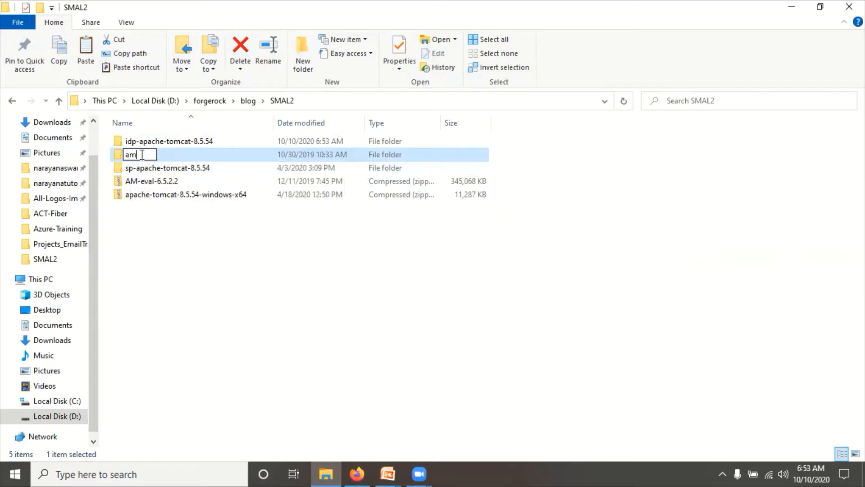
type("-")
key("Return")
- Extract AM-eval-6.5.2.2 again and rename the new openam folder to amidp
right_click(149, 181)
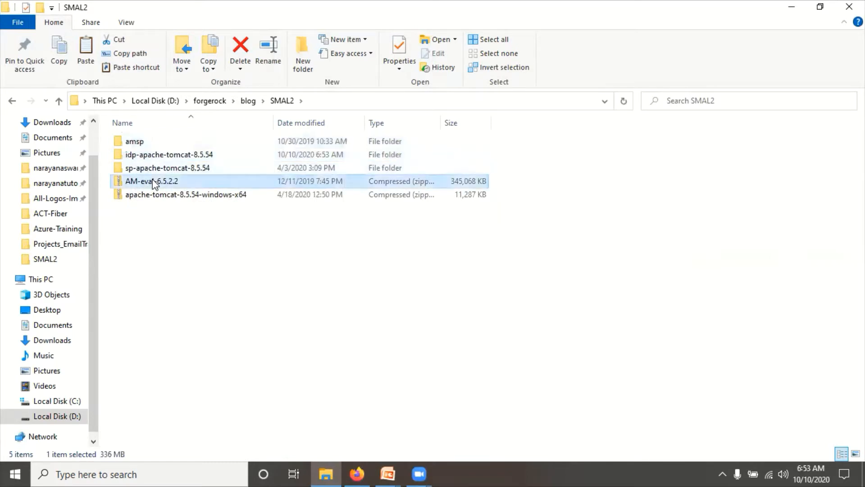
mouse_move(232, 188)
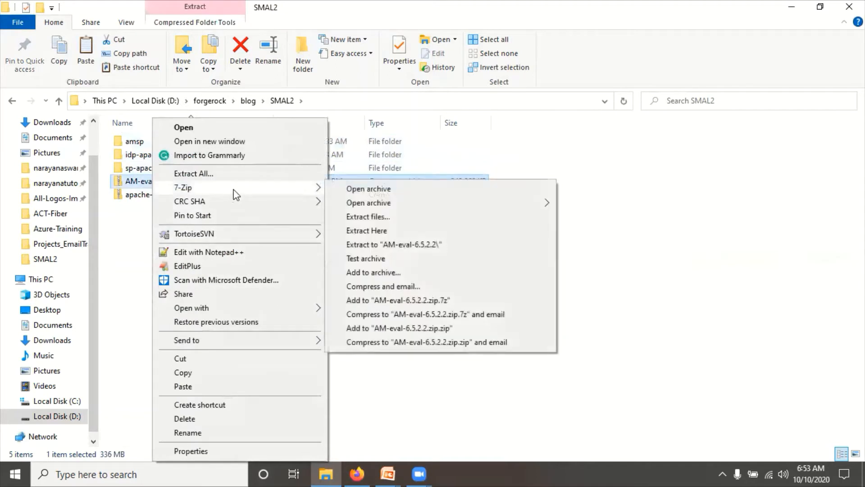
left_click(343, 237)
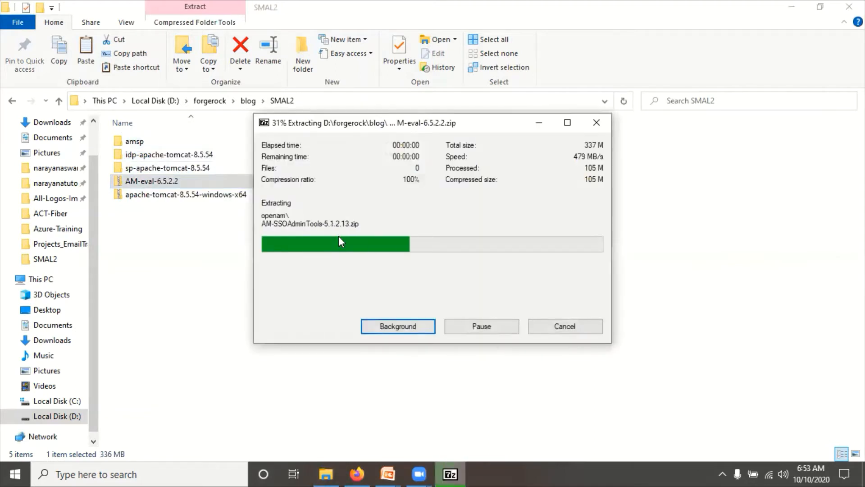
left_click(136, 165)
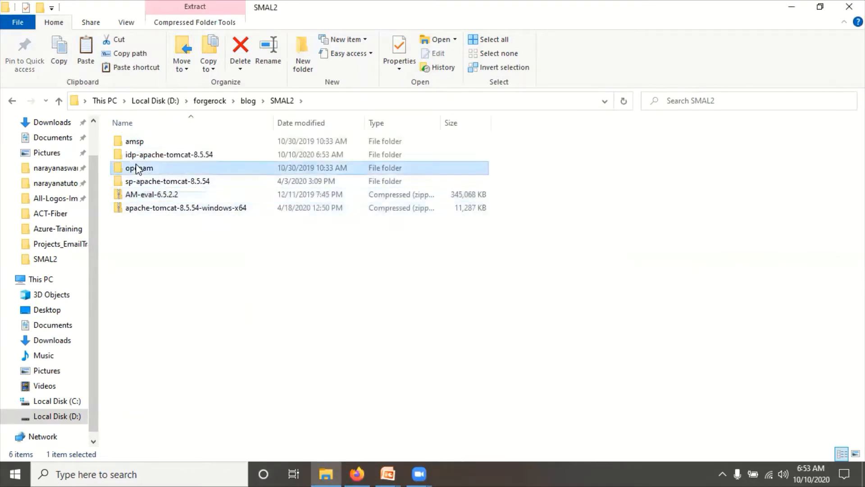
left_click(136, 164)
type("am")
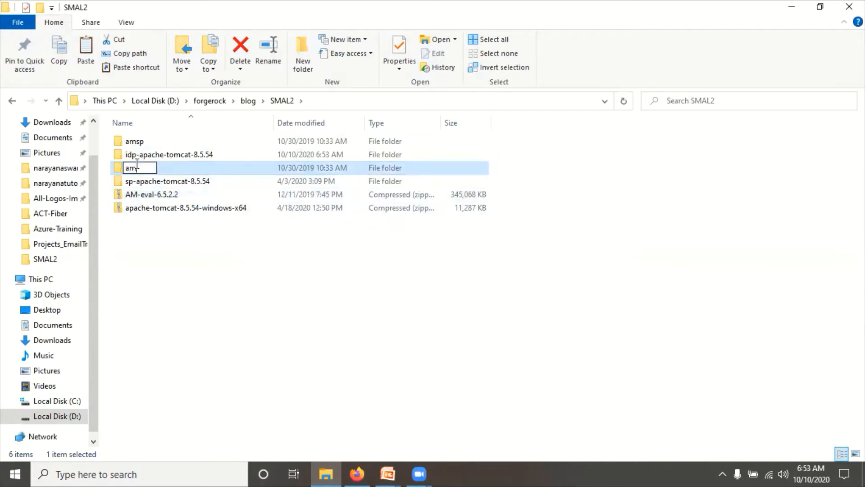
type("-idp")
key("Return")
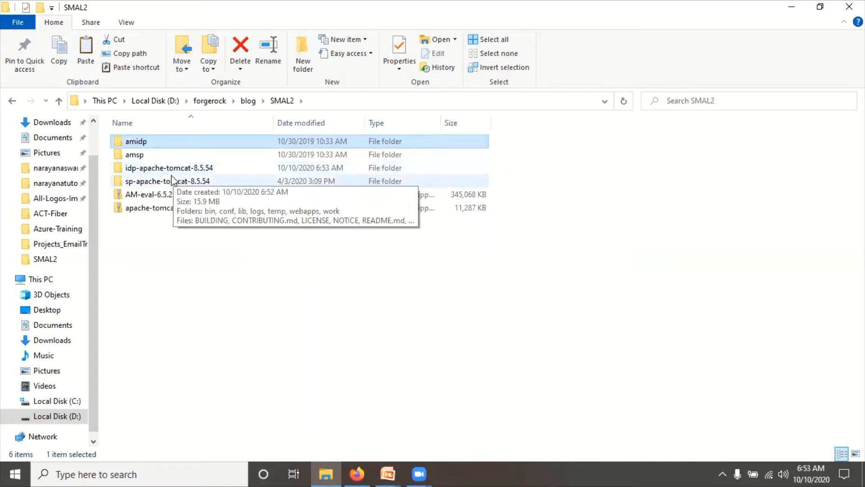
left_click(169, 271)
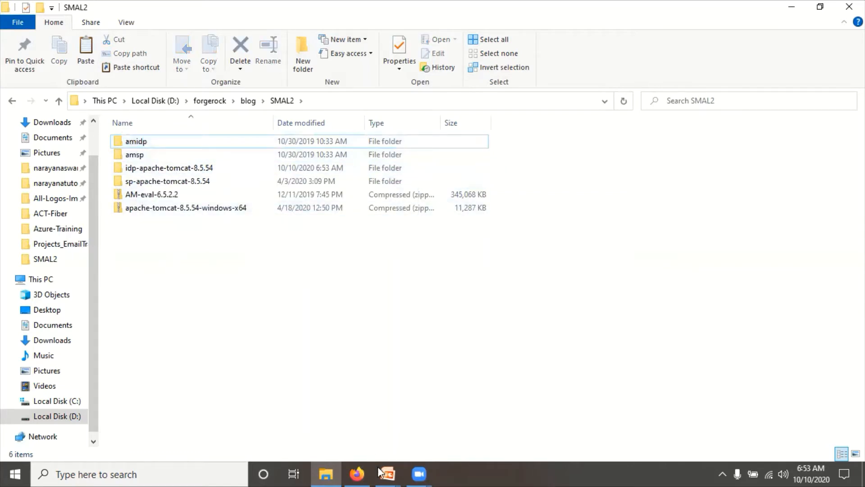
- Review the Tomcat port plan slide, then return to SMAL2
mouse_move(382, 472)
left_click(432, 428)
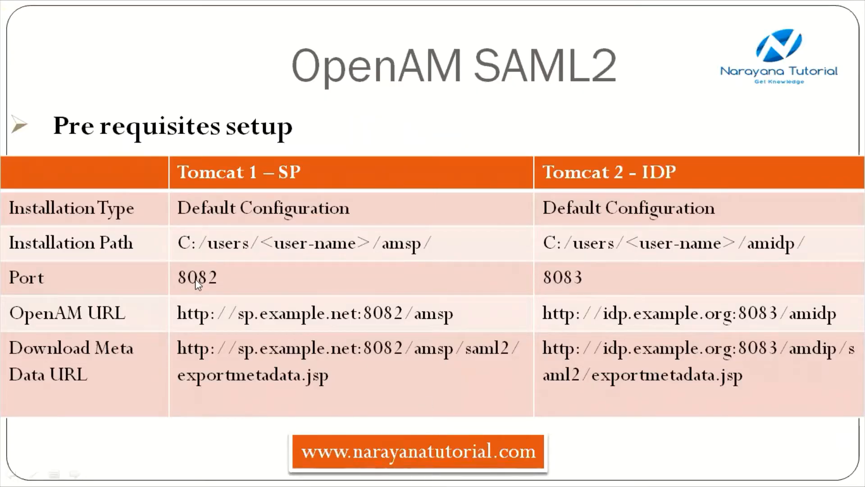
key("alt+Tab")
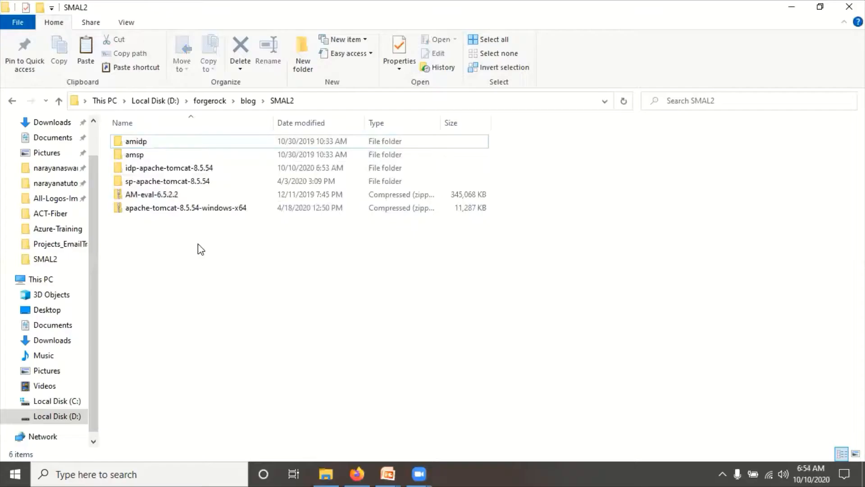
- Open idp-apache-tomcat-8.5.54\conf\server.xml with Edit with Notepad++
double_click(171, 170)
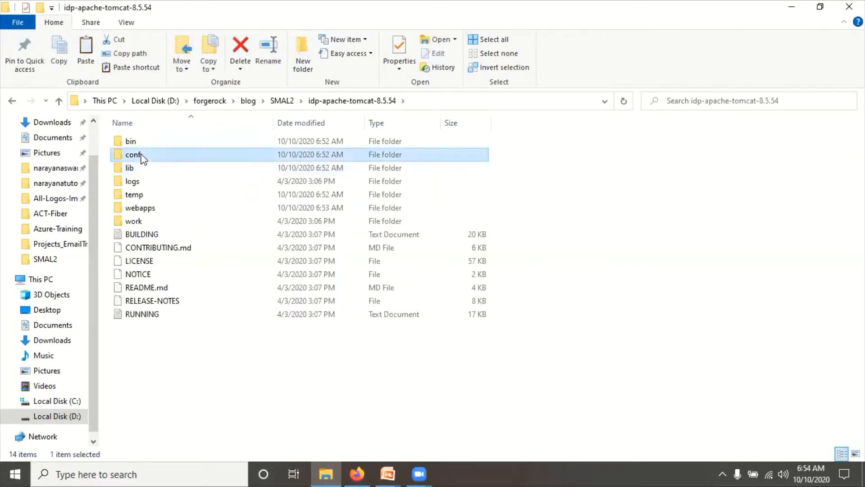
double_click(133, 155)
left_click(137, 221)
right_click(137, 221)
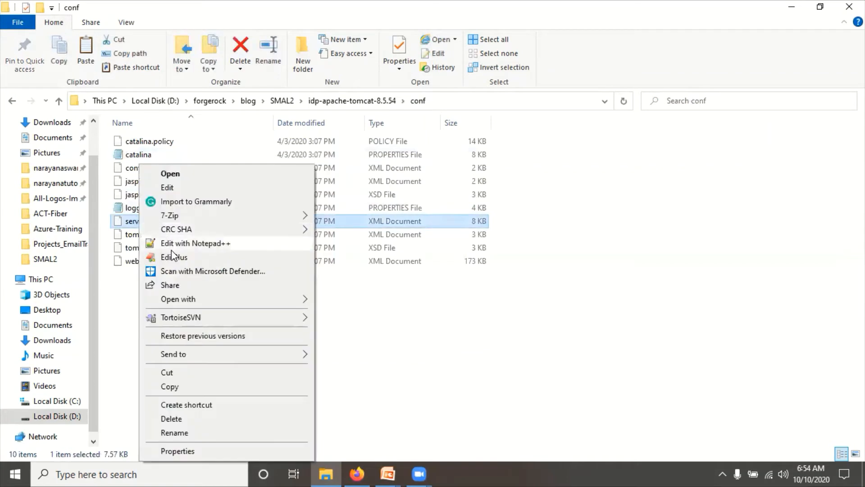
left_click(176, 243)
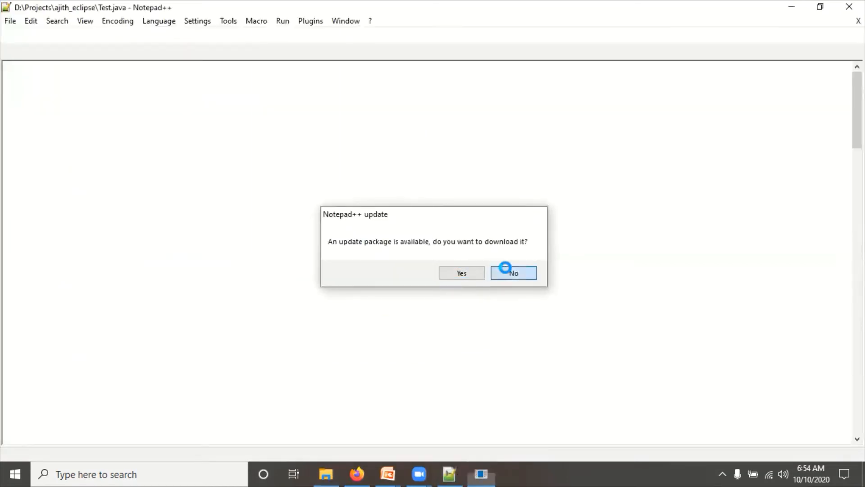
- Decline the Notepad++ update and change the shutdown port from 8005 to 8003
left_click(506, 271)
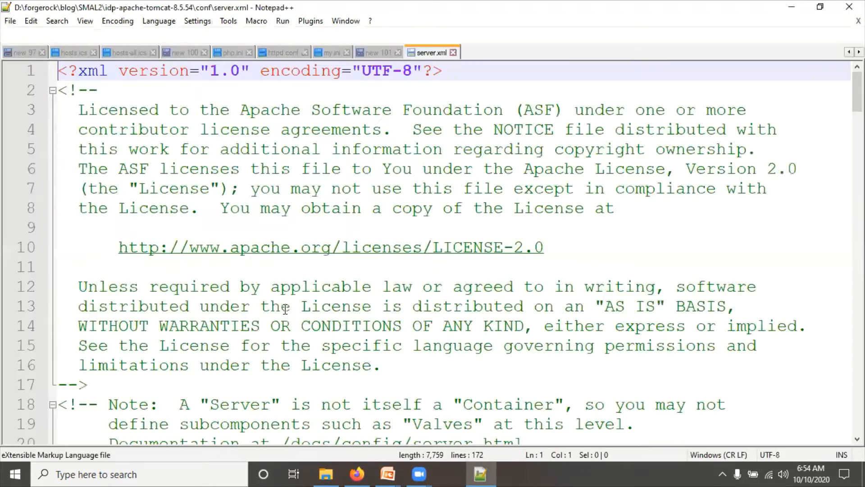
scroll(285, 310, "down", 5)
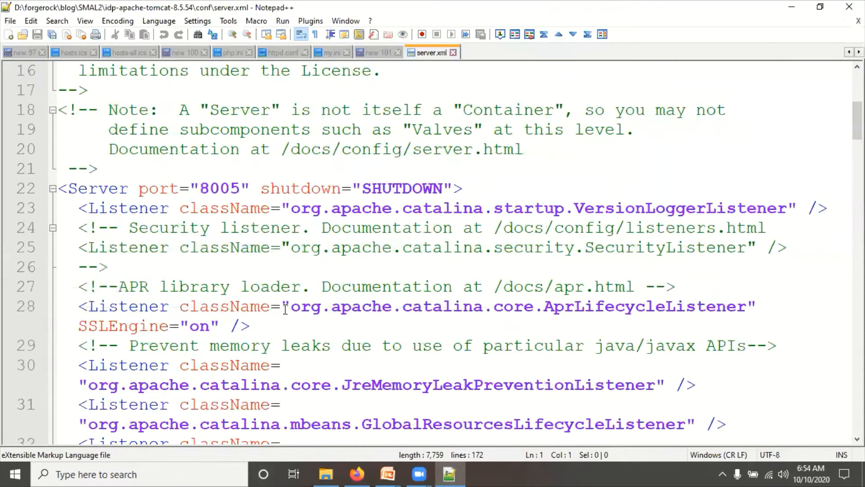
scroll(285, 310, "down", 1)
scroll(275, 243, "up", 2)
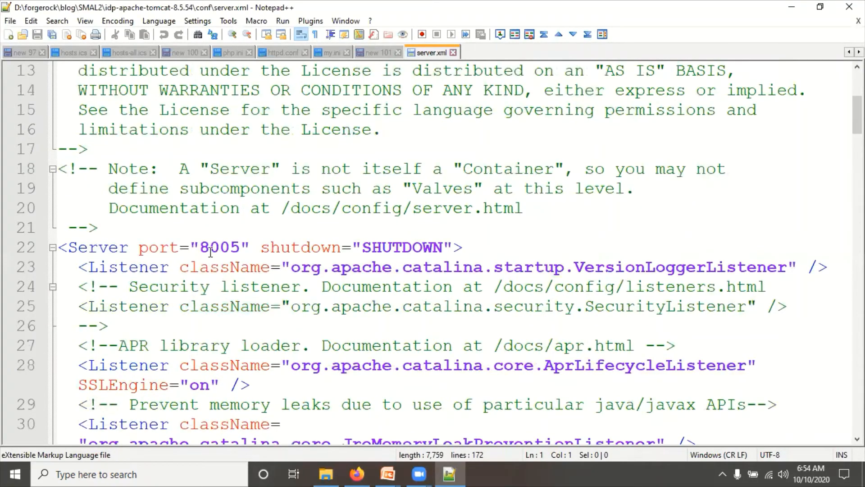
left_click(244, 246)
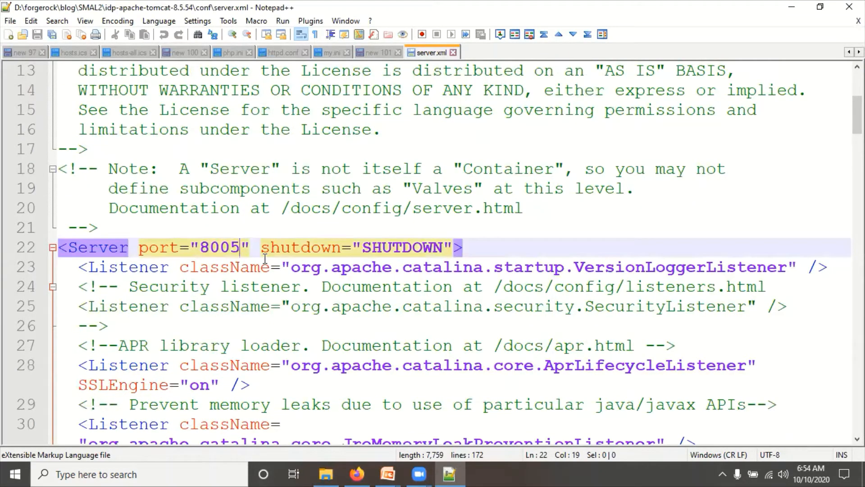
key("BackSpace")
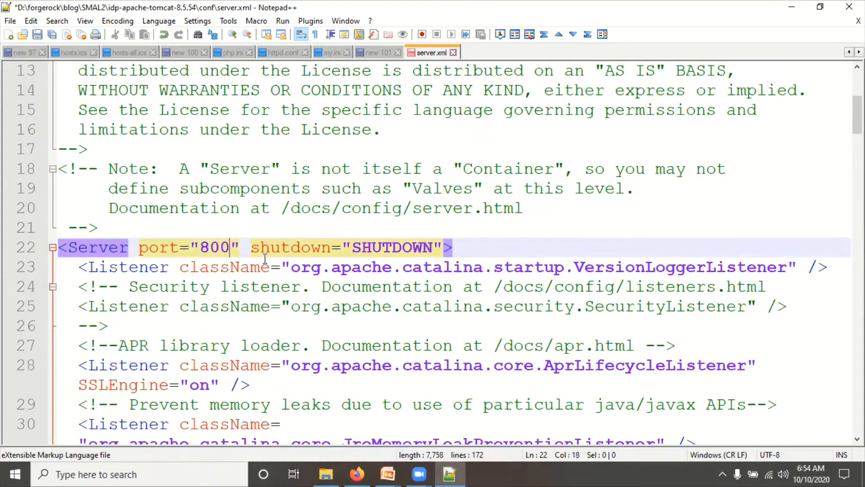
type("3")
- Change the HTTP connector port from 8080 to 8083 and save server.xml
scroll(266, 258, "up", 1)
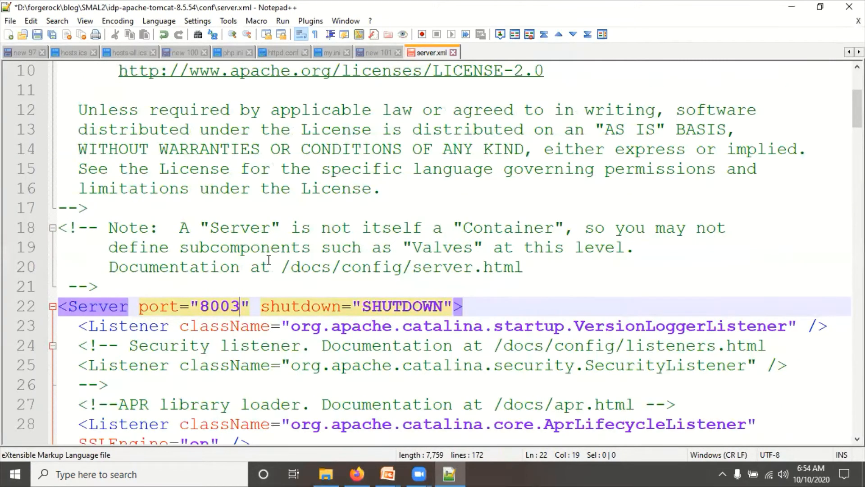
scroll(279, 279, "down", 11)
scroll(294, 300, "up", 1)
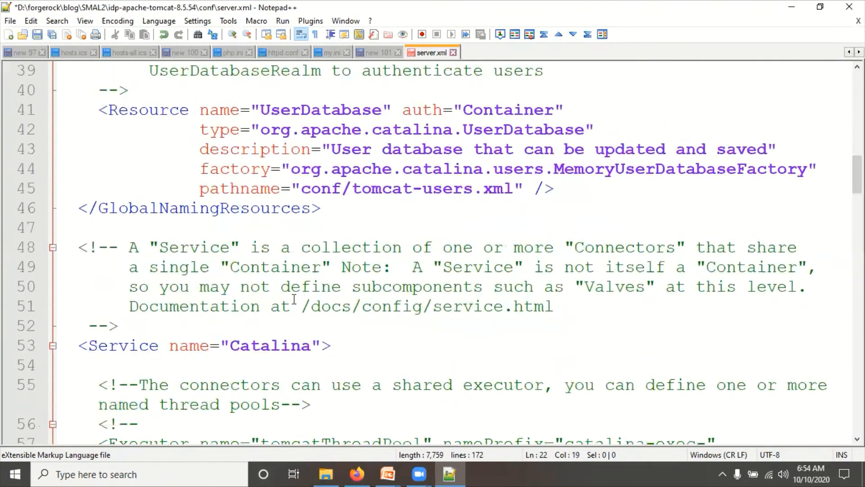
scroll(294, 299, "down", 5)
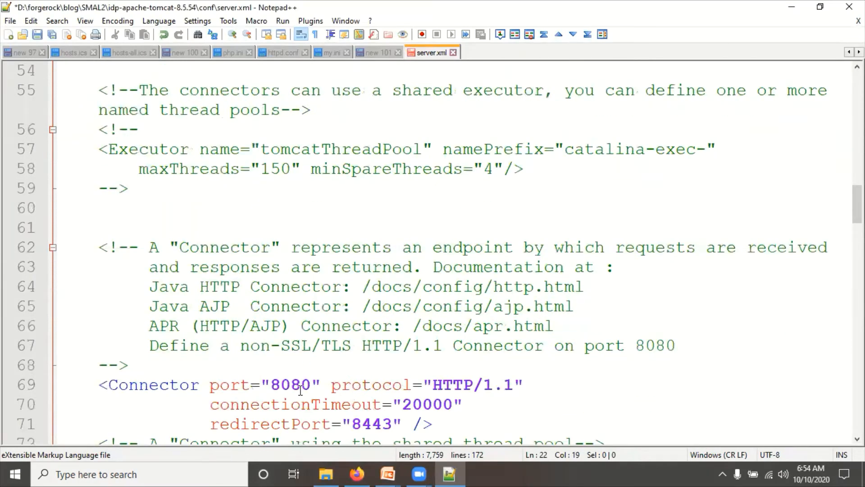
left_click(310, 387)
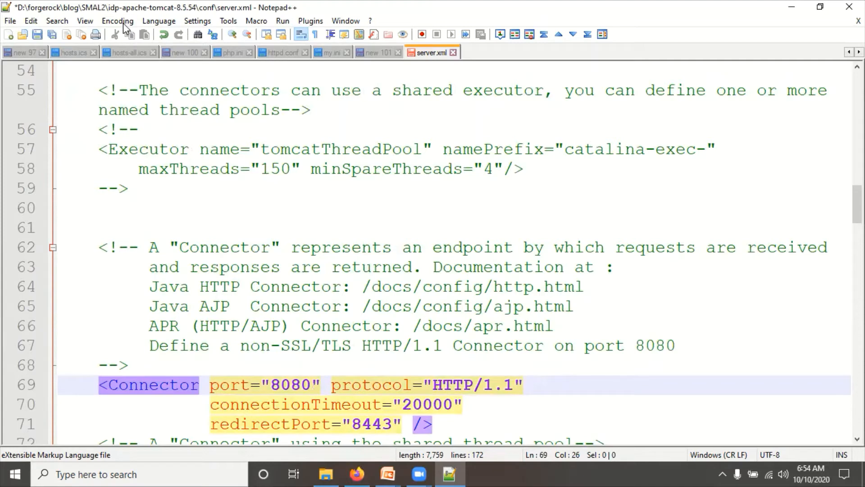
key("BackSpace")
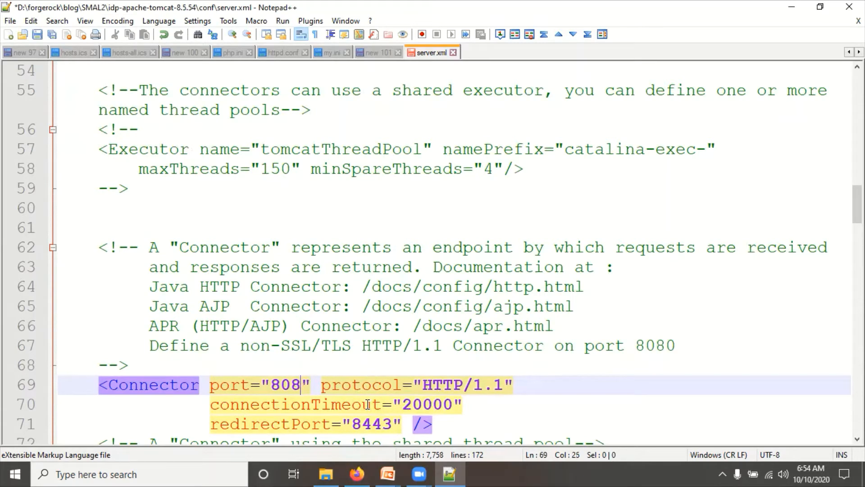
type("3")
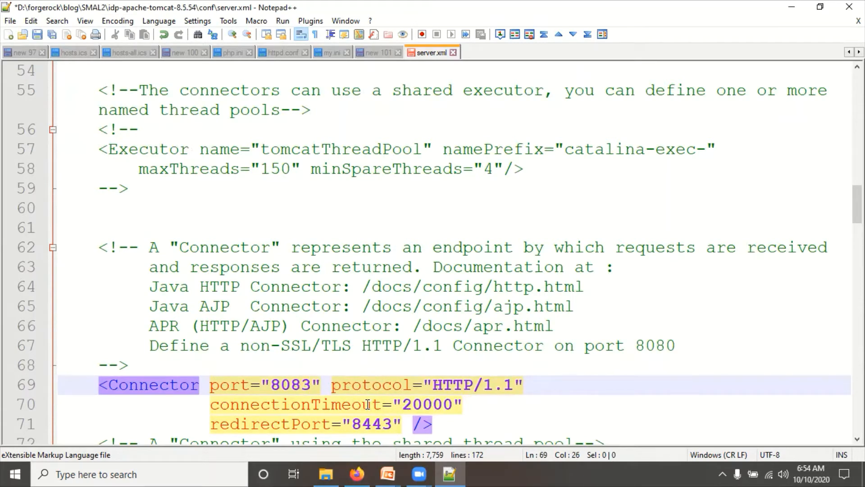
scroll(360, 360, "down", 4)
key("ctrl+s")
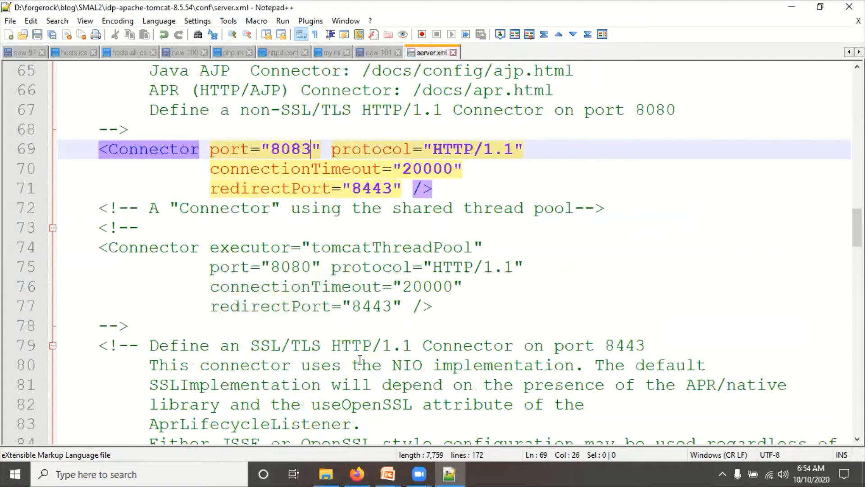
- Open sp-apache-tomcat-8.5.54\conf\server.xml in Notepad++ as well
key("alt+Tab")
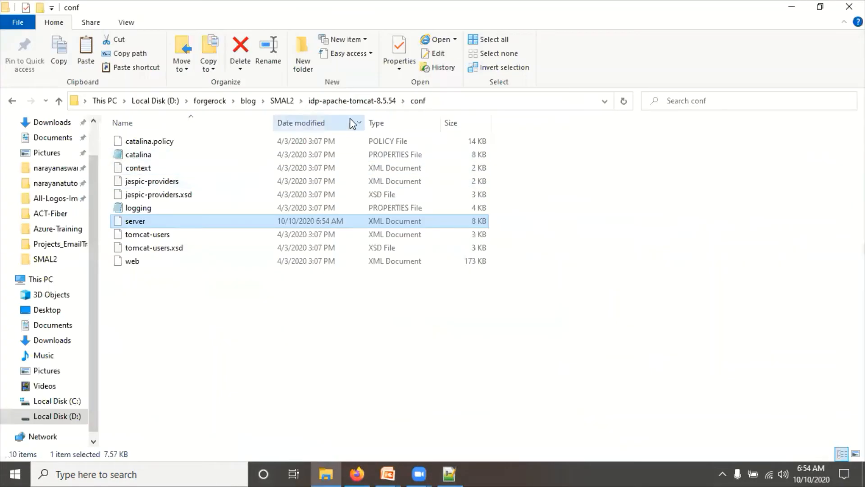
left_click(276, 101)
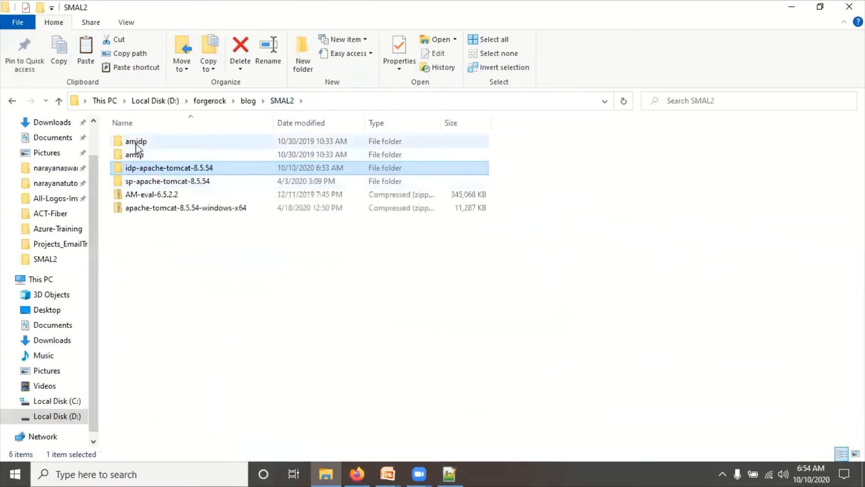
left_click(144, 185)
double_click(143, 185)
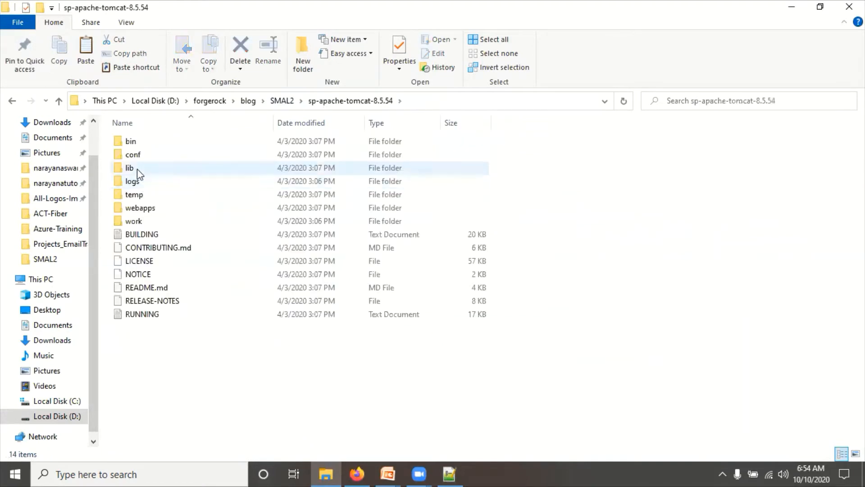
double_click(138, 157)
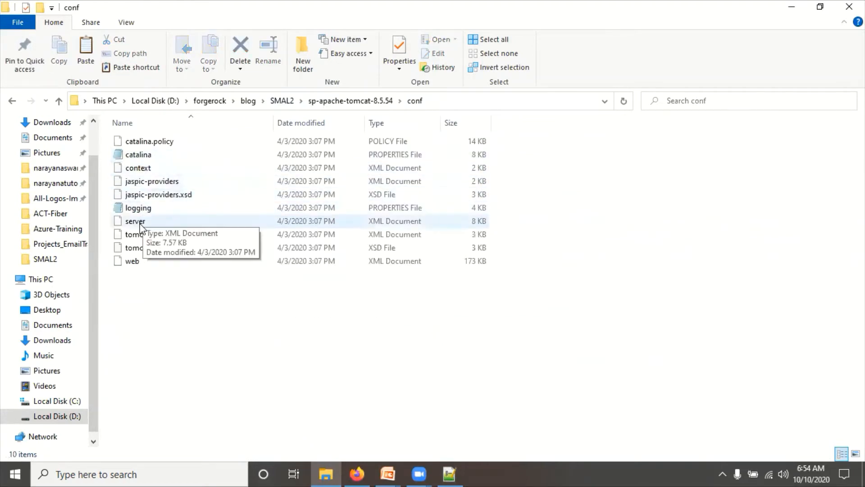
left_click(139, 222)
right_click(141, 221)
left_click(186, 243)
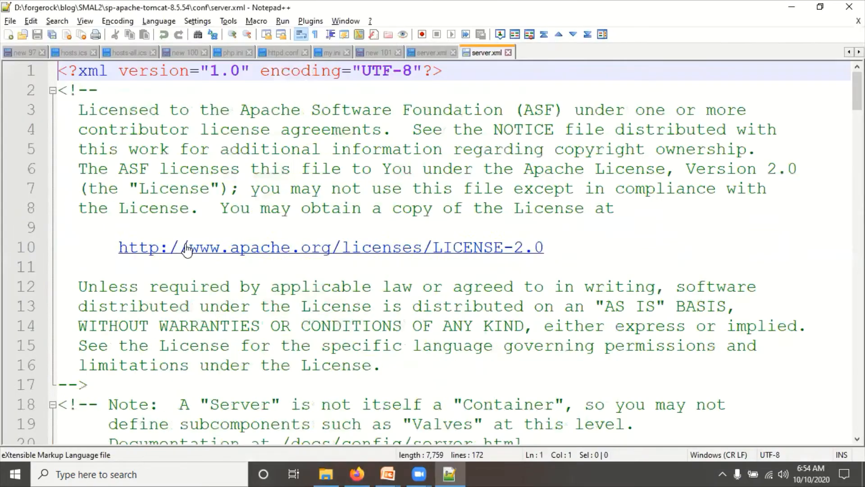
- Set the SP server.xml shutdown port to 8006 and connector port to 8082, then save
scroll(288, 338, "down", 3)
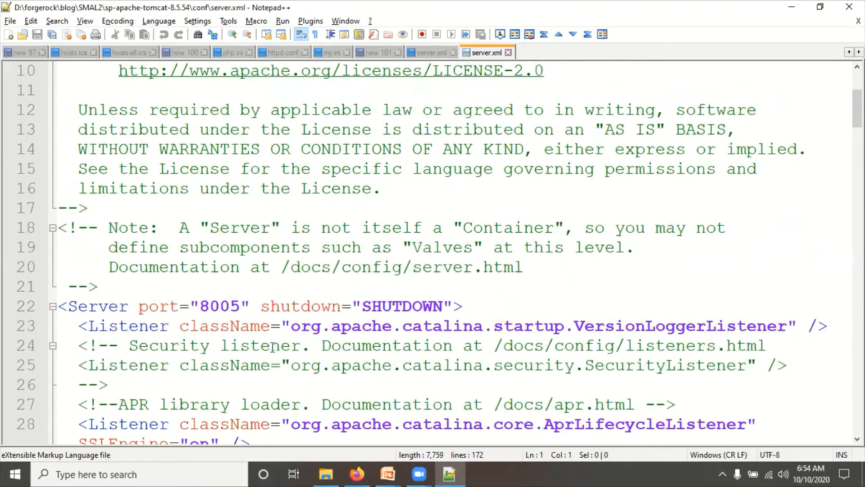
left_click(242, 305)
key("BackSpace")
type("6")
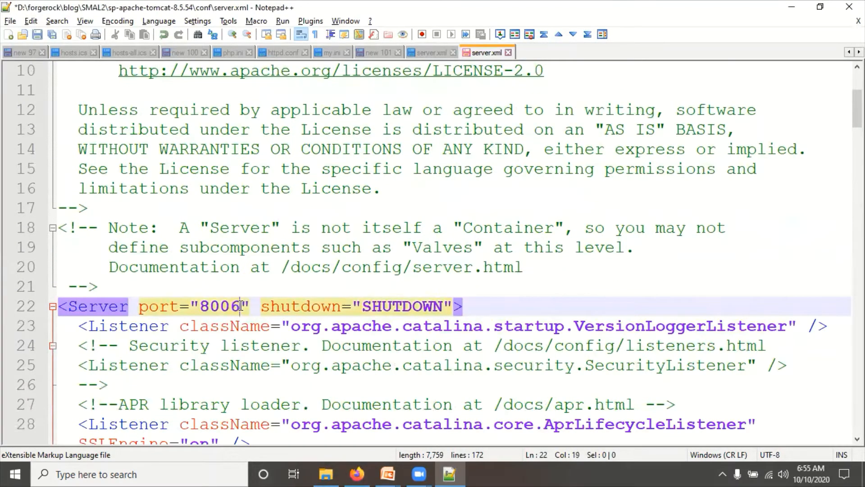
scroll(248, 311, "down", 13)
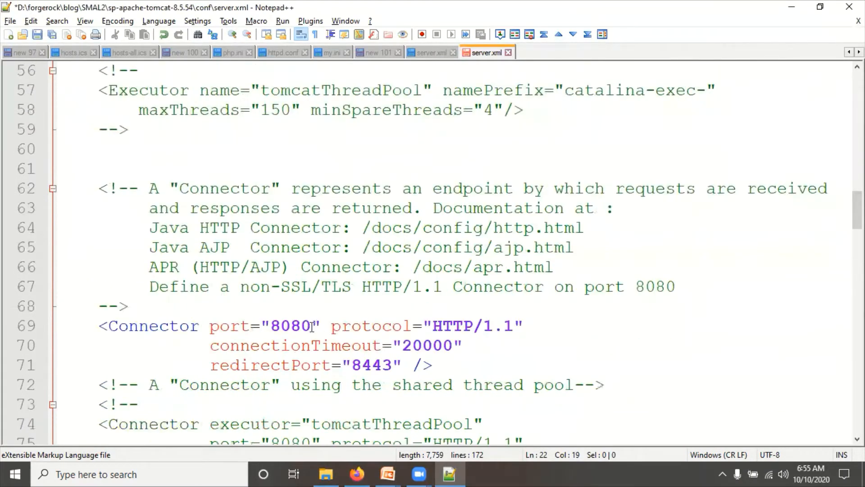
left_click(311, 326)
key("BackSpace")
type("2")
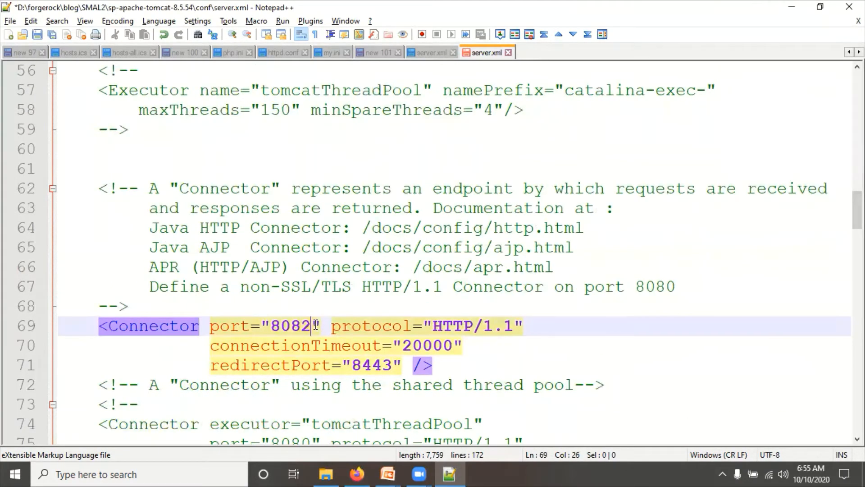
key("ctrl+s")
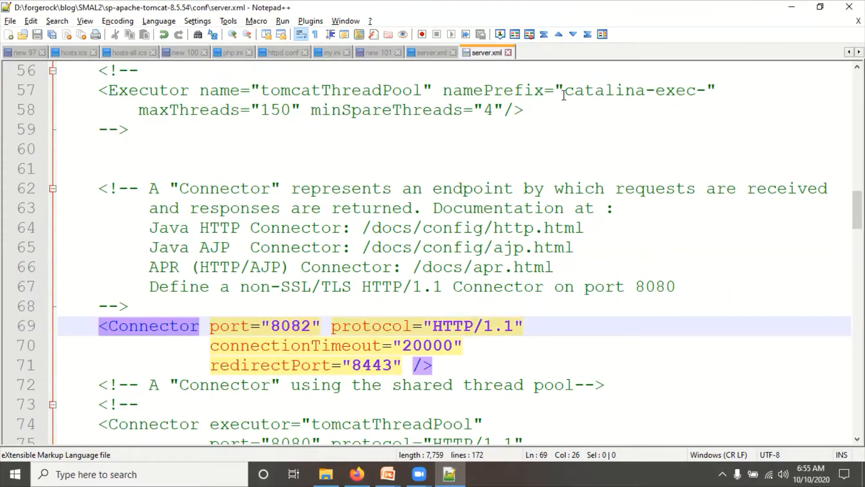
- Close both server.xml files and return to File Explorer
left_click(508, 53)
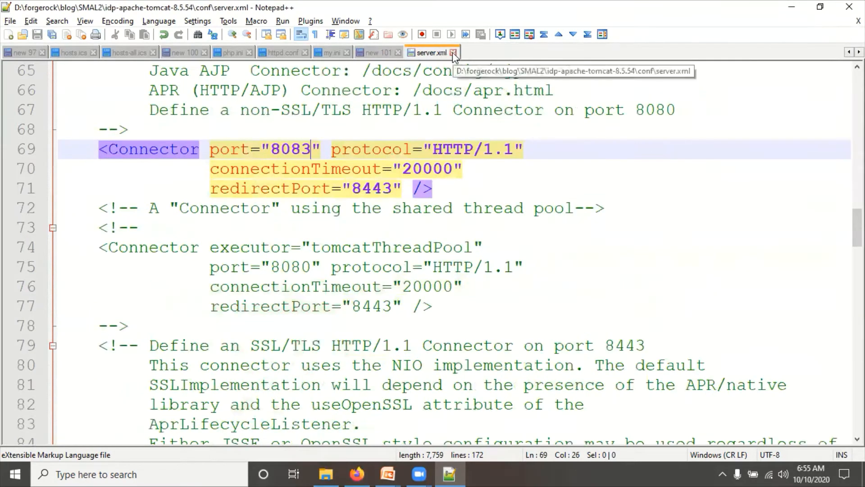
left_click(453, 52)
key("alt+Tab")
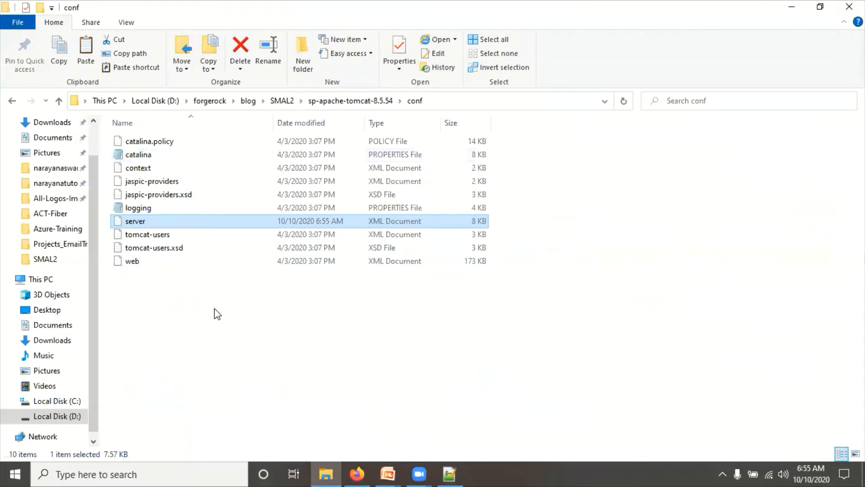
- Copy the amsp folder into sp-apache-tomcat-8.5.54\webapps
left_click(282, 101)
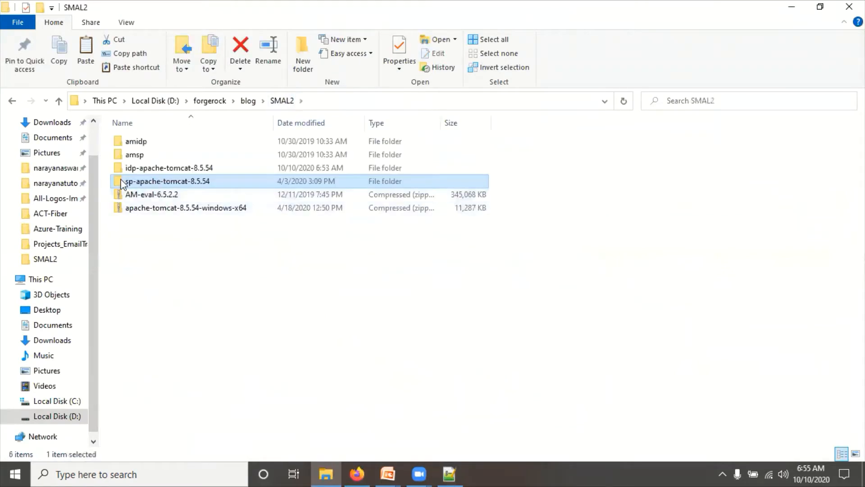
left_click(139, 141)
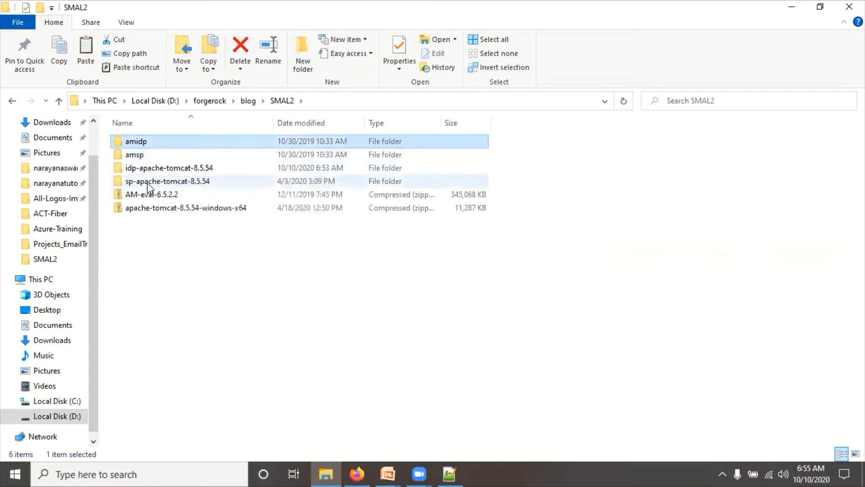
left_click(141, 156)
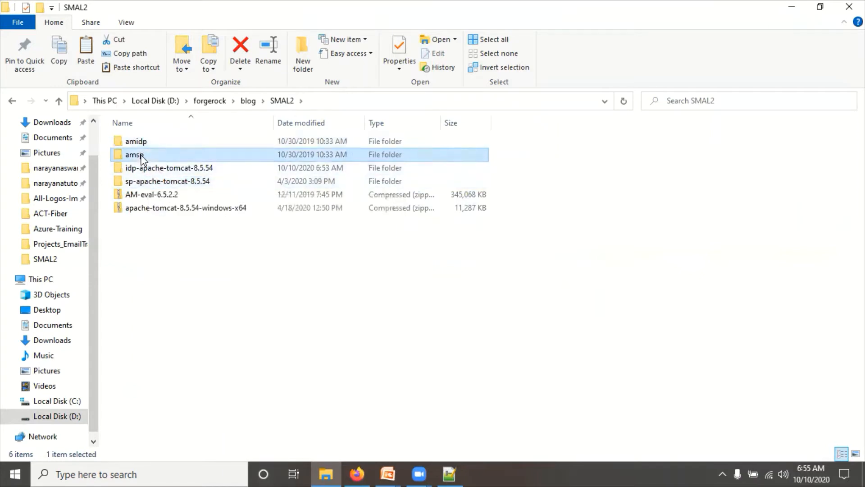
double_click(155, 182)
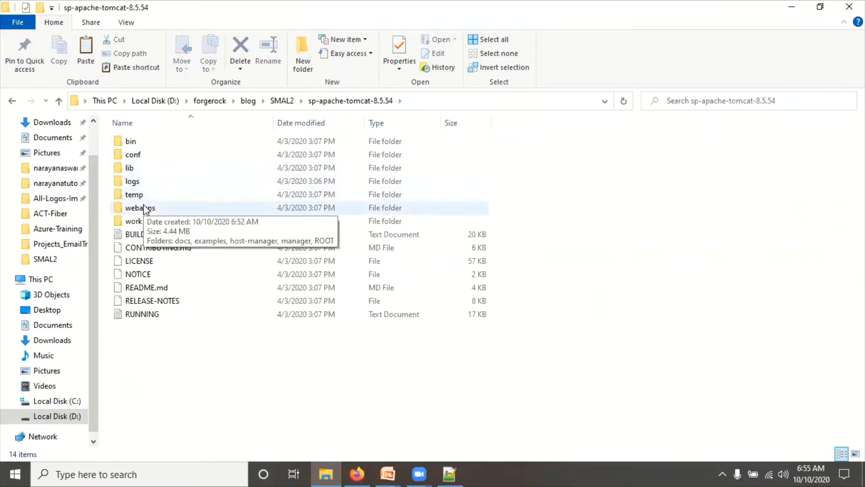
left_click(145, 208)
double_click(145, 208)
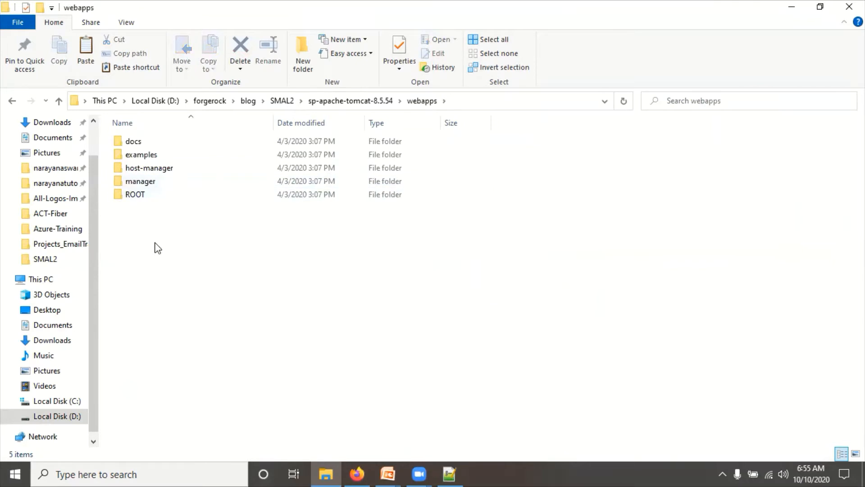
key("ctrl+v")
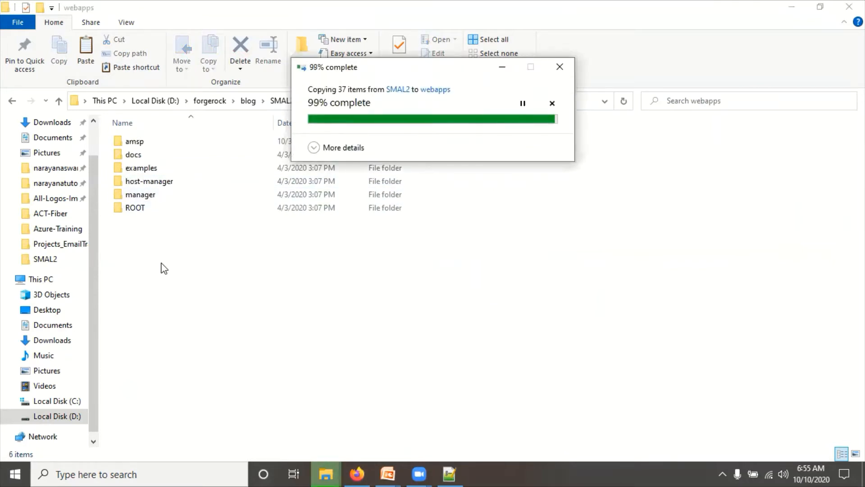
left_click(164, 268)
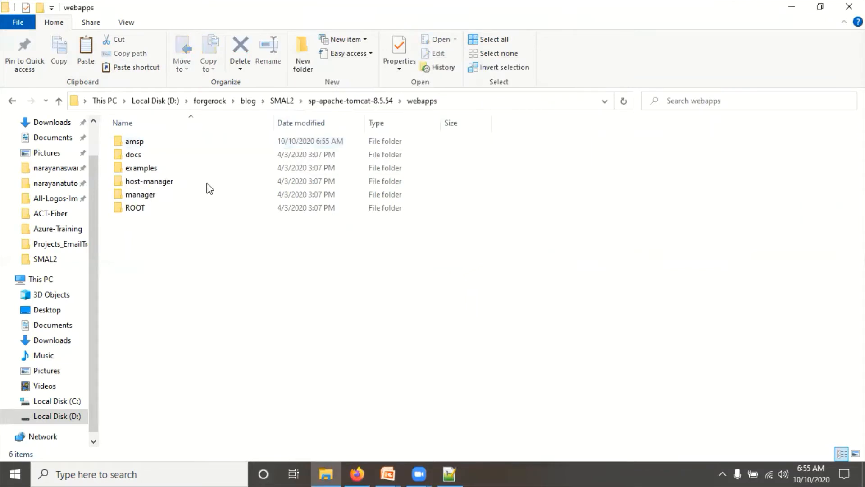
- Copy the amidp folder into idp-apache-tomcat-8.5.54\webapps
left_click(282, 101)
left_click(139, 143)
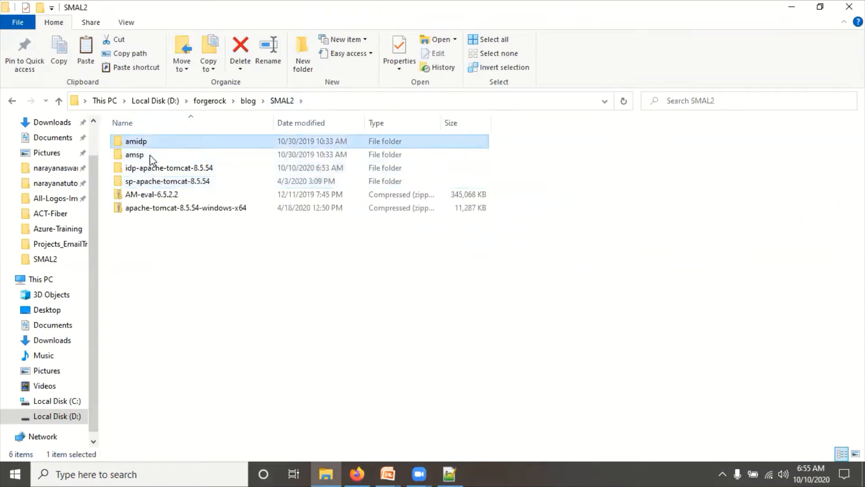
double_click(144, 170)
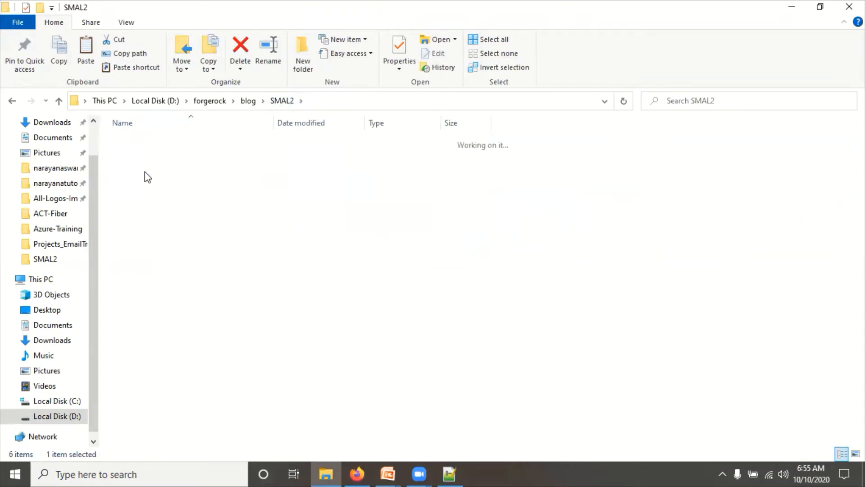
double_click(140, 208)
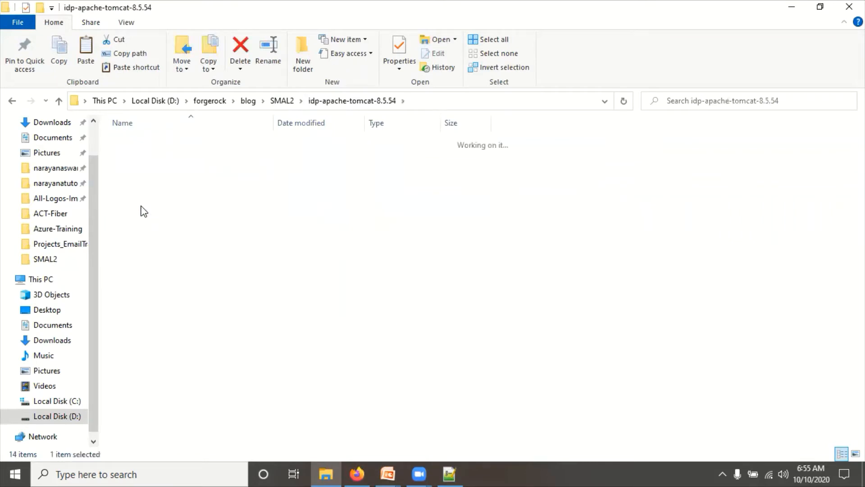
key("ctrl+v")
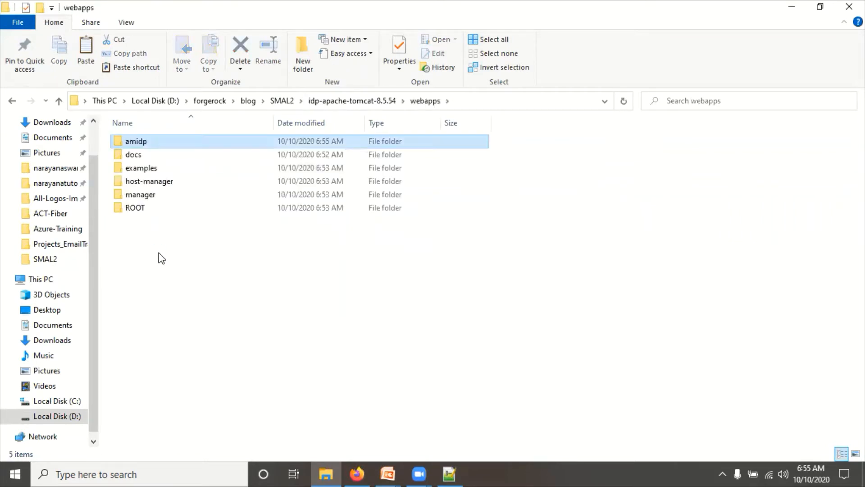
left_click(236, 281)
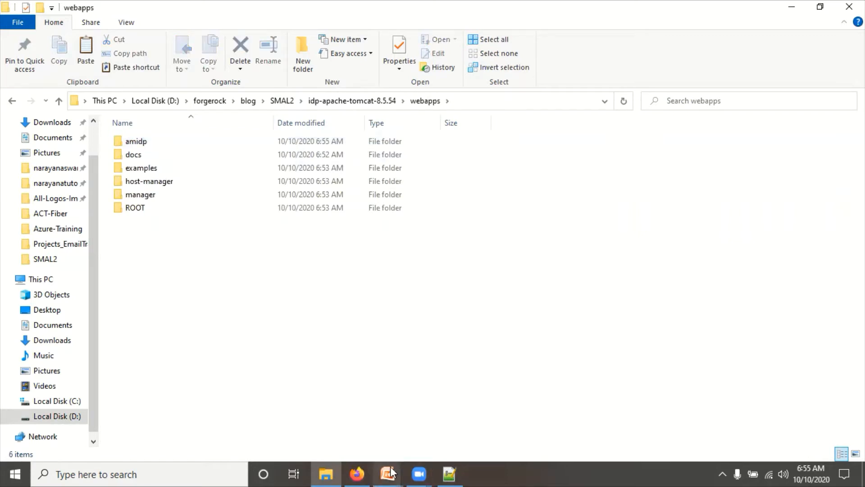
- Review the OpenAM SAML2 prerequisites slide, then return to File Explorer
mouse_move(388, 473)
left_click(431, 427)
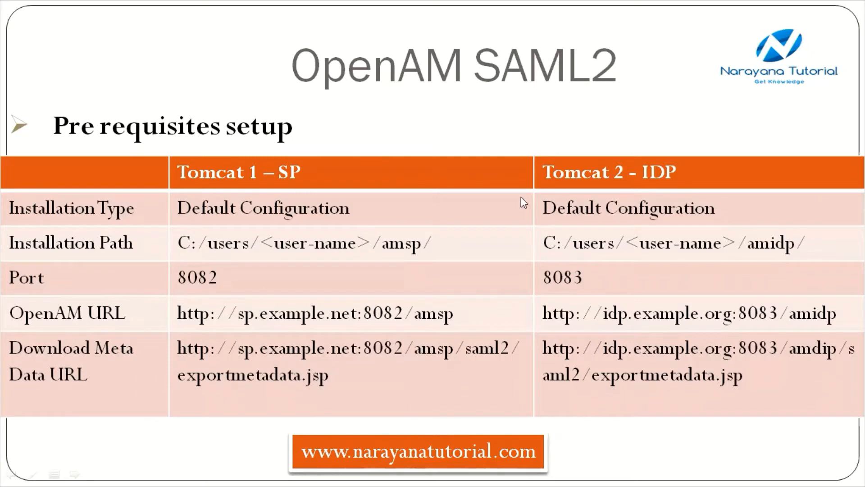
key("alt+Tab")
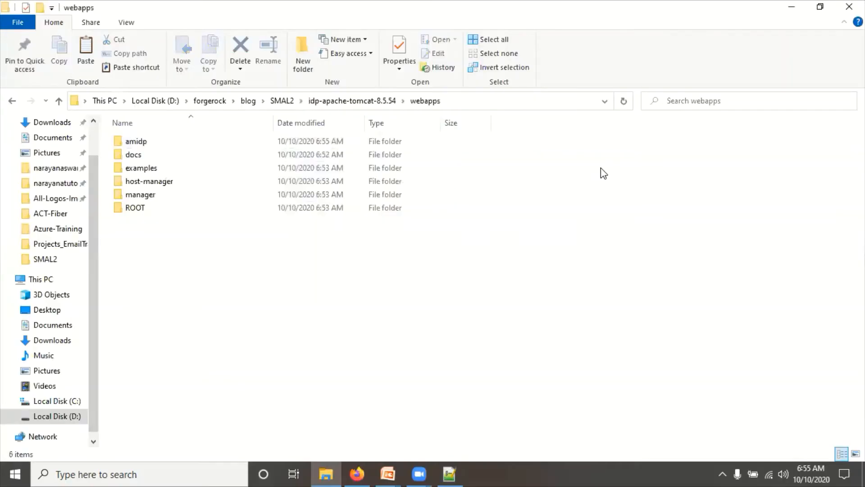
- Go to C:\Windows\System32\drivers\etc and open the hosts file with Edit with Notepad++
left_click(67, 401)
left_click(210, 101)
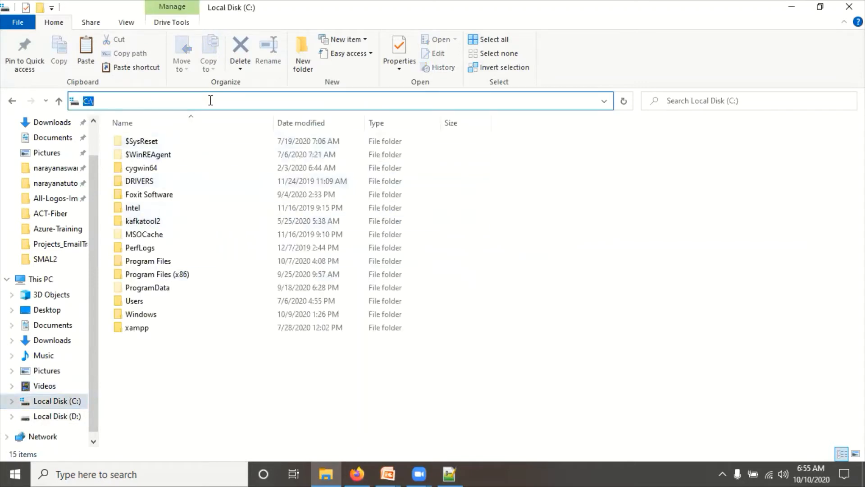
type("c:")
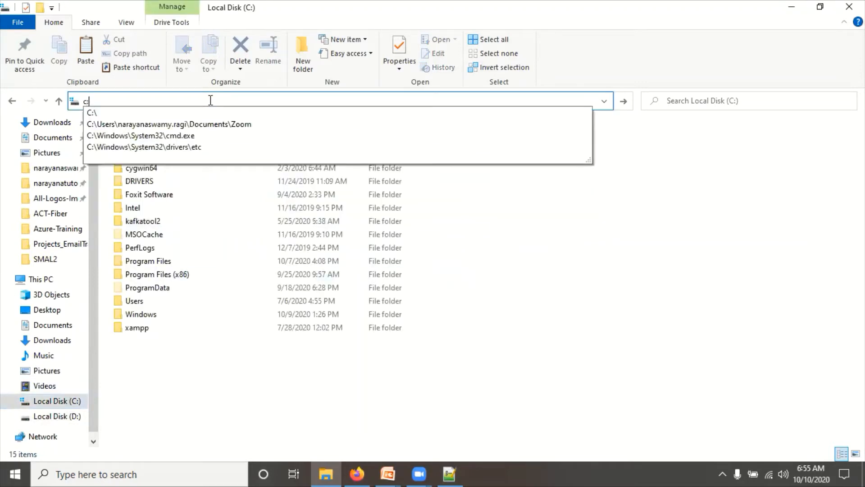
key("Down")
key("Down")
key("Down")
key("Down")
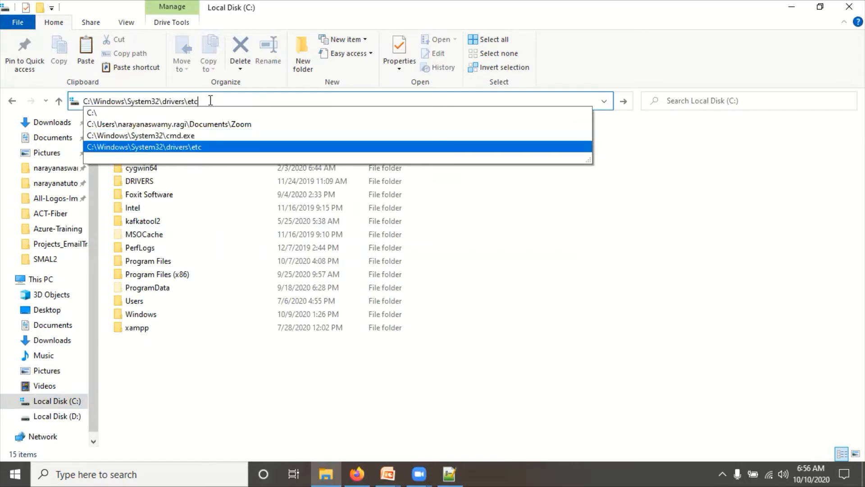
key("Return")
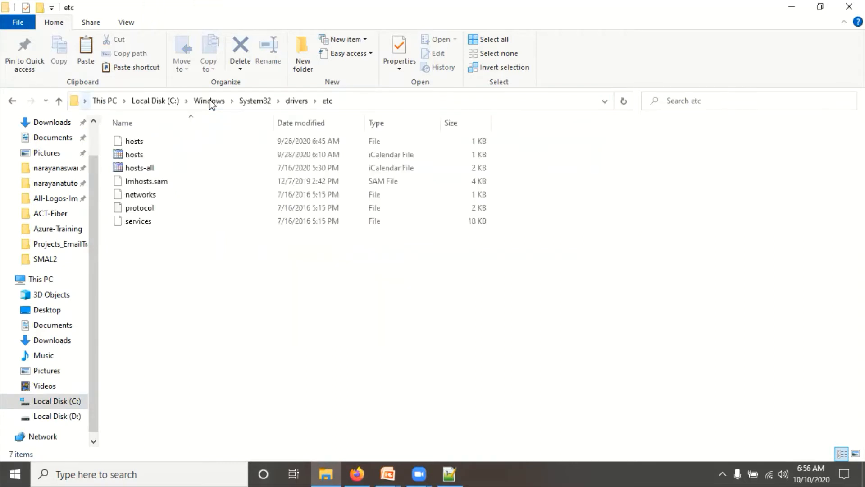
right_click(129, 141)
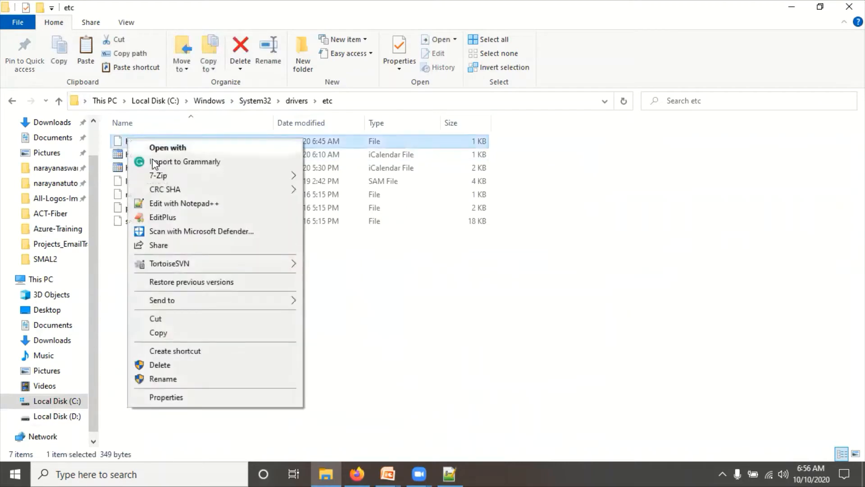
left_click(179, 204)
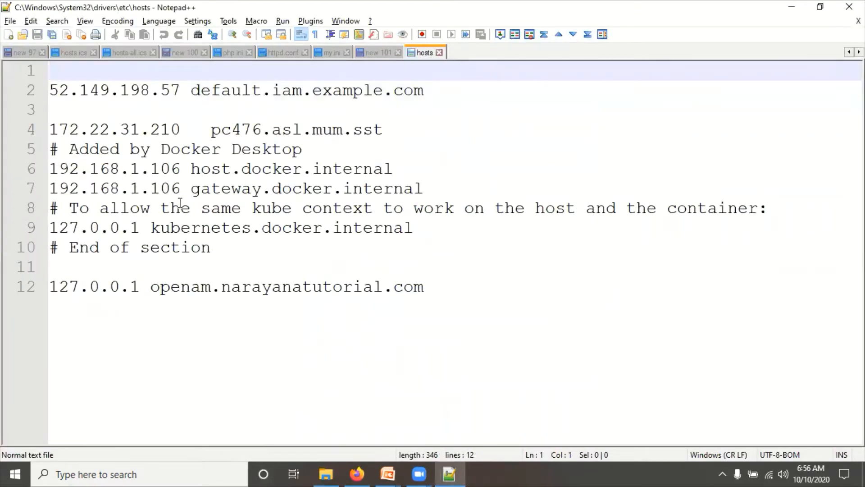
- Add a new line 13 after line 12 starting with 127.0.0.1
left_click(435, 291)
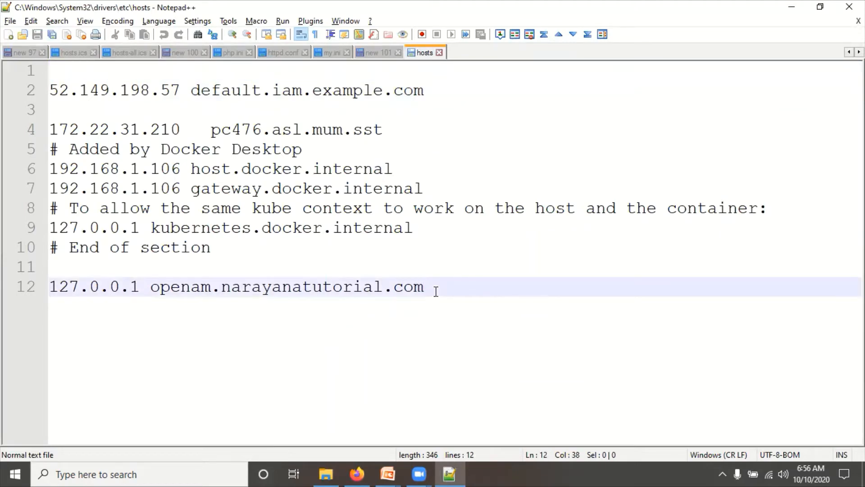
key("Return")
type("12")
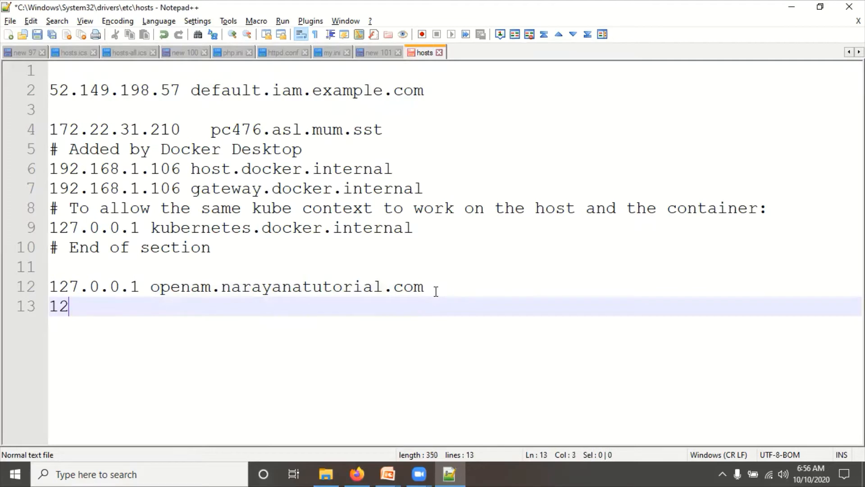
type("7.0.1")
key("BackSpace")
type("0.1")
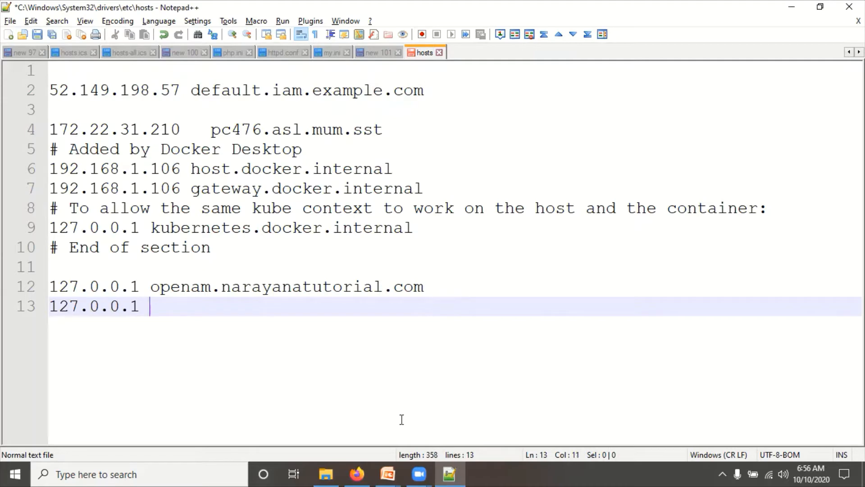
- Check the hostnames on the OpenAM SAML2 prerequisites slide
mouse_move(387, 473)
left_click(431, 404)
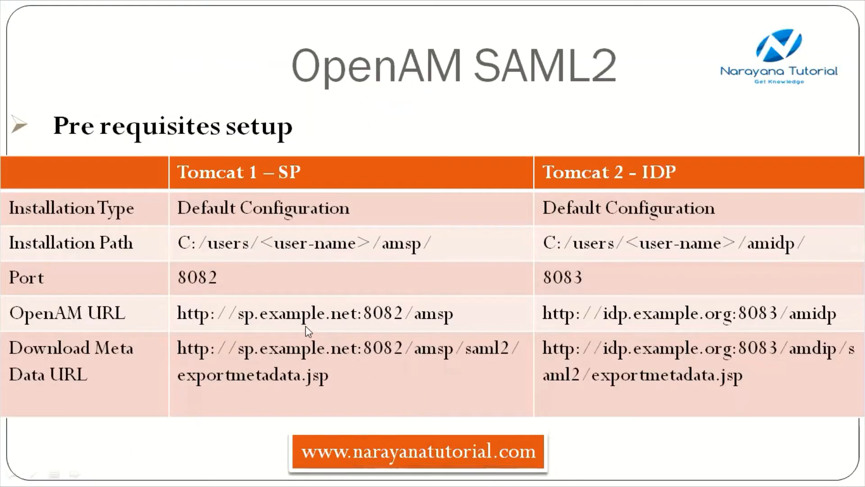
key("alt+Tab")
- Complete line 13 with sp.example.net, add '127.0.0.1 idp.example.org' on line 14, and select both entries
type("s")
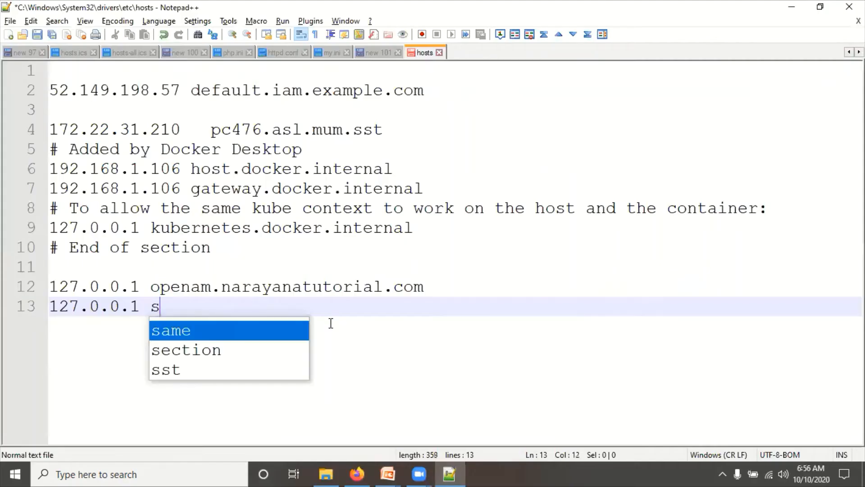
type("p.example.co")
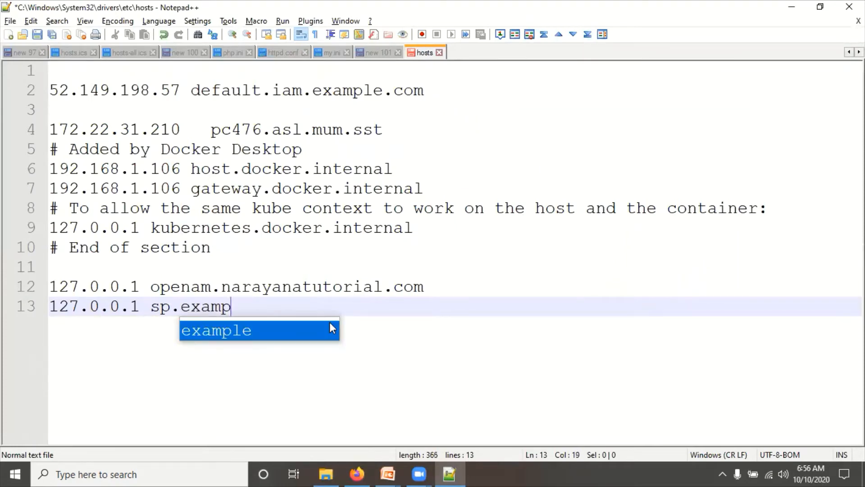
key("BackSpace")
key("BackSpace")
type("net")
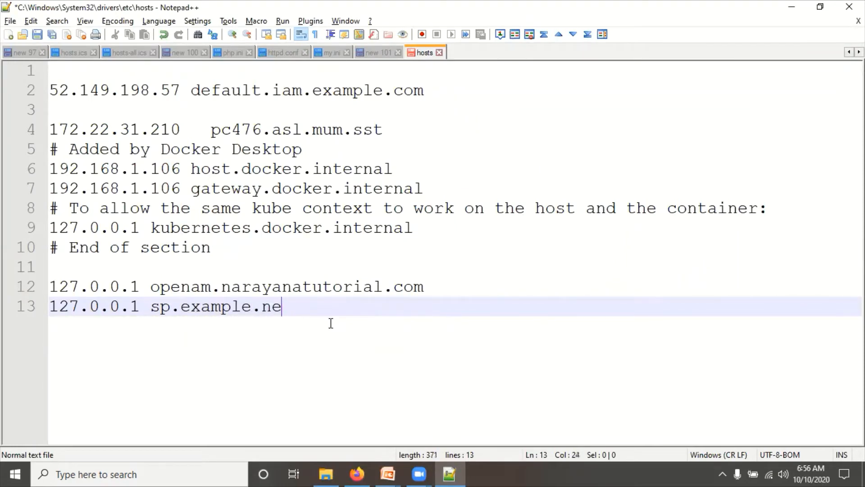
key("Return")
type("12")
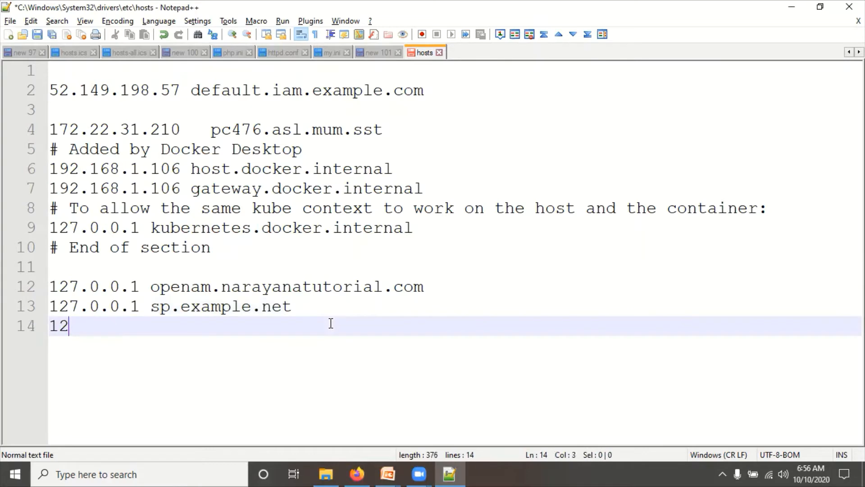
type("7.0.0.1 i")
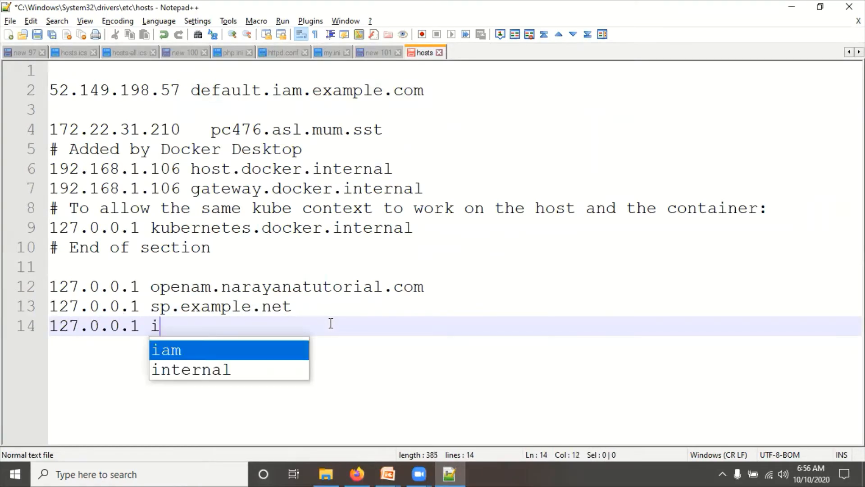
type("dp.example.org")
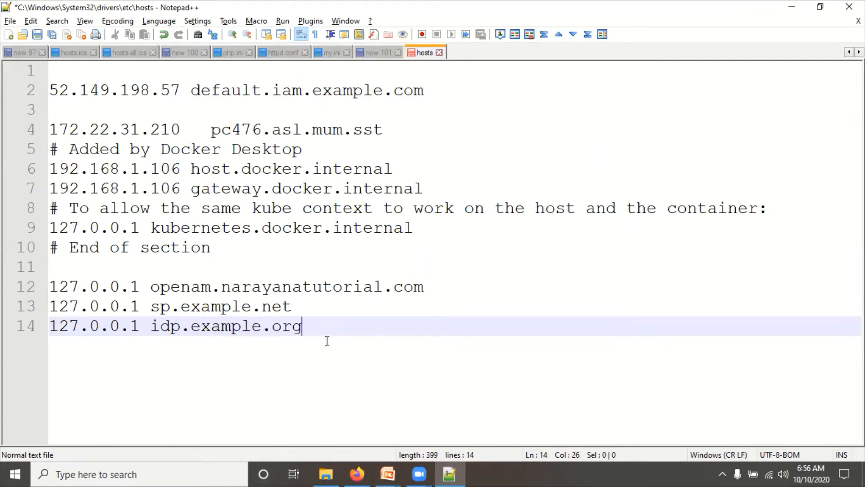
left_click_drag(318, 330, 46, 314)
key("ctrl+c")
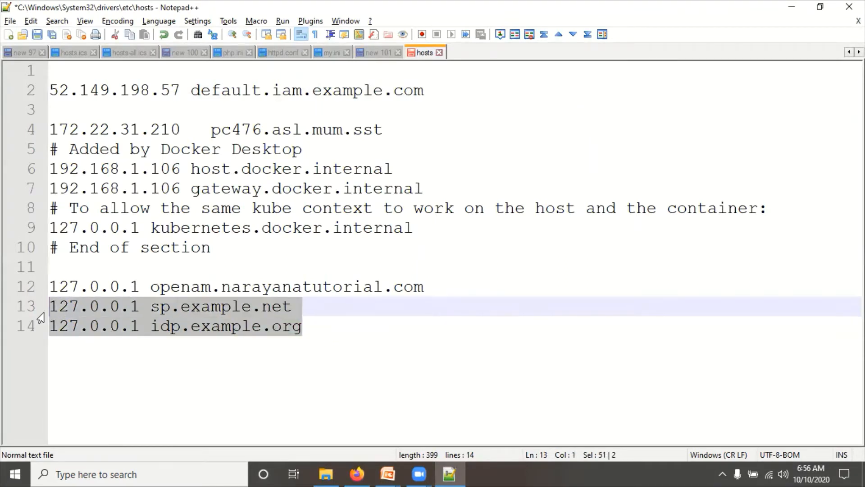
- Relaunch Notepad++ as Administrator to save, then reopen hosts from the etc folder
key("ctrl+s")
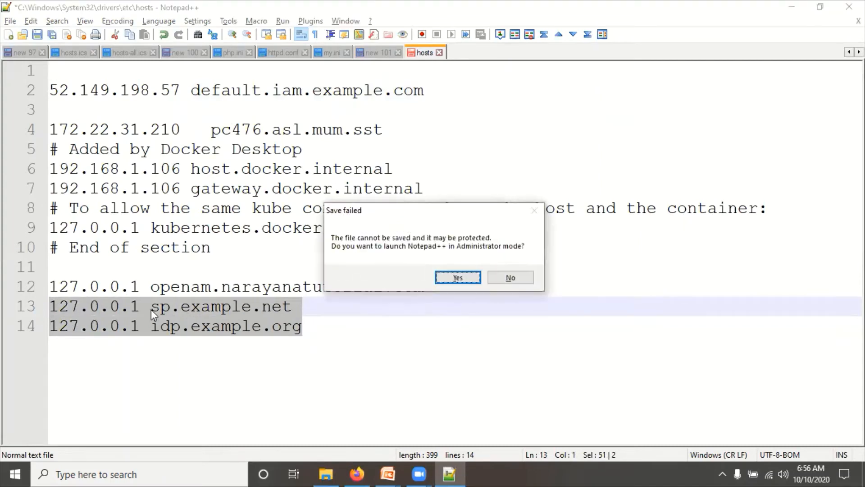
left_click(458, 277)
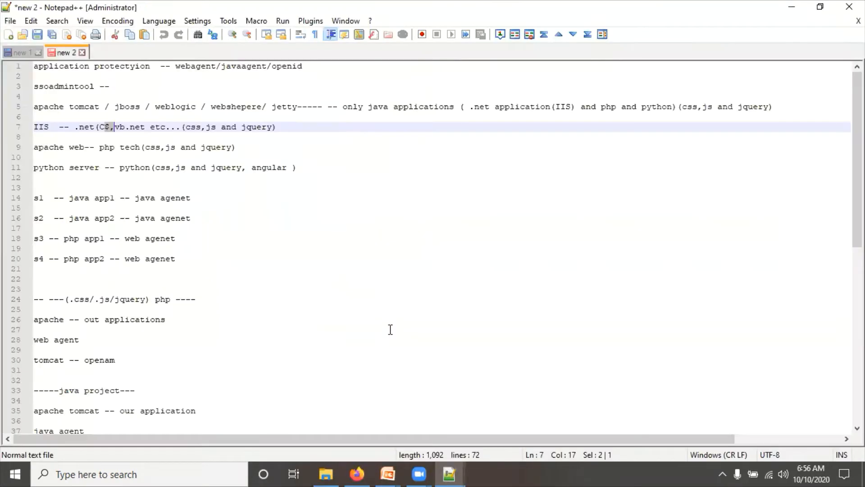
left_click(326, 474)
right_click(135, 141)
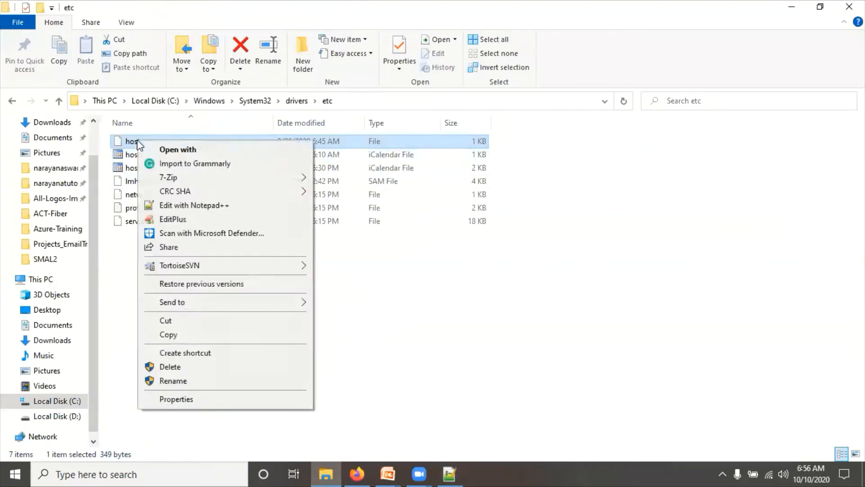
left_click(179, 203)
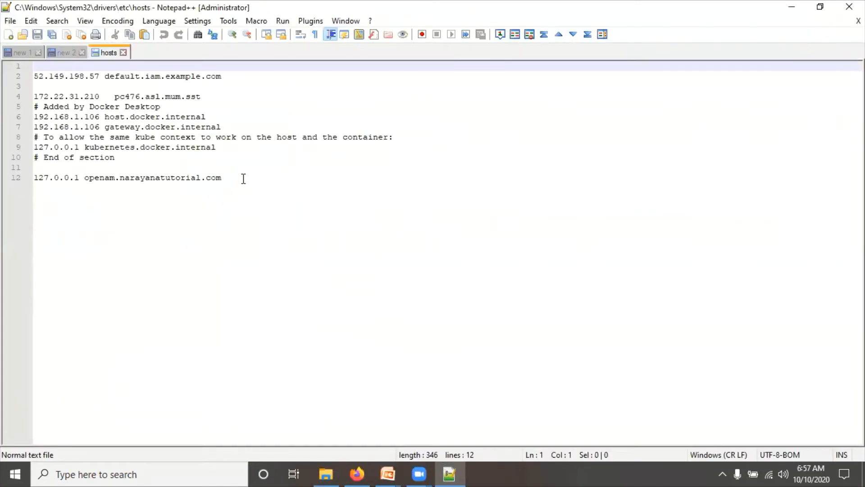
- Paste the sp.example.net and idp.example.org entries as line 13, save, and close the editor
left_click(243, 177)
key("Return")
key("ctrl+v")
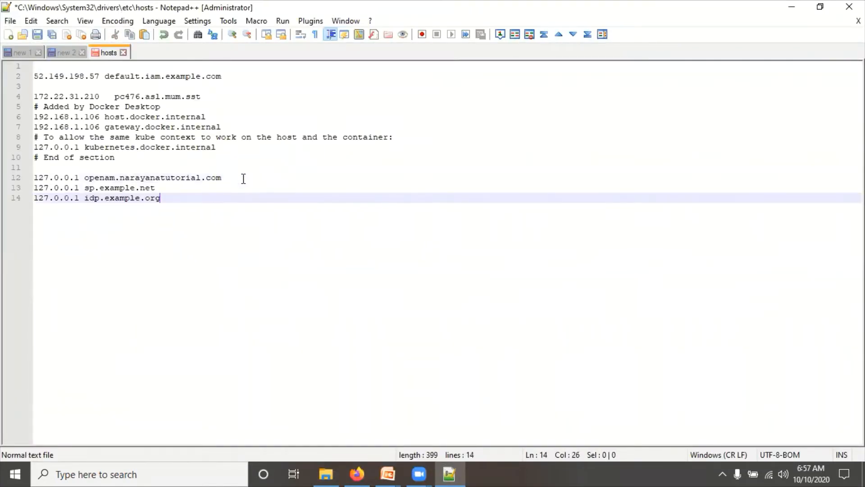
key("ctrl+s")
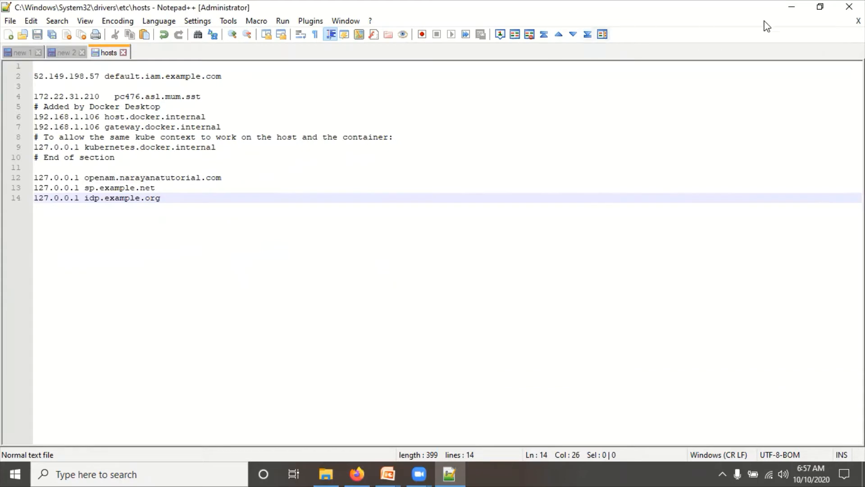
left_click(849, 7)
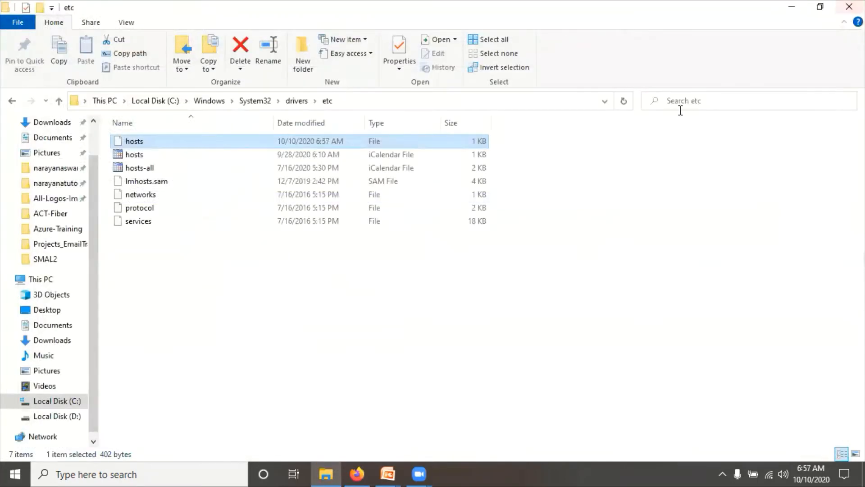
- Navigate from the etc folder to the D:\forgerock\blog\SMAL2 folder holding the Tomcat folders
left_click(343, 298)
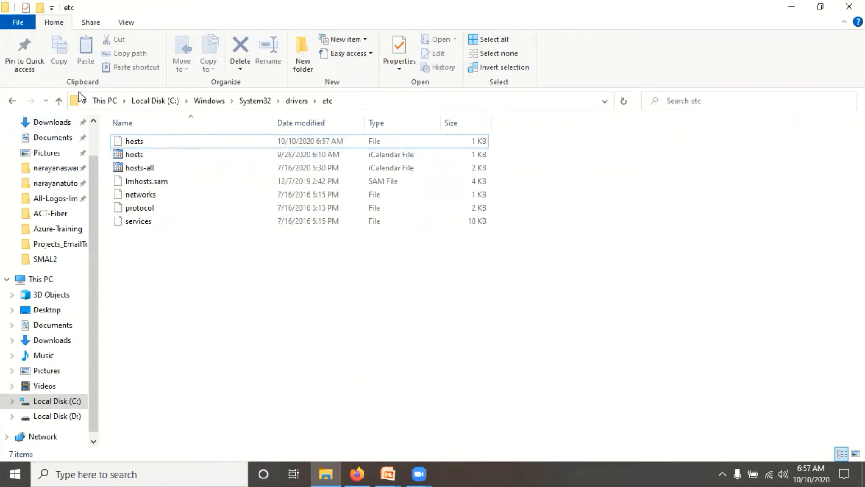
left_click(59, 101)
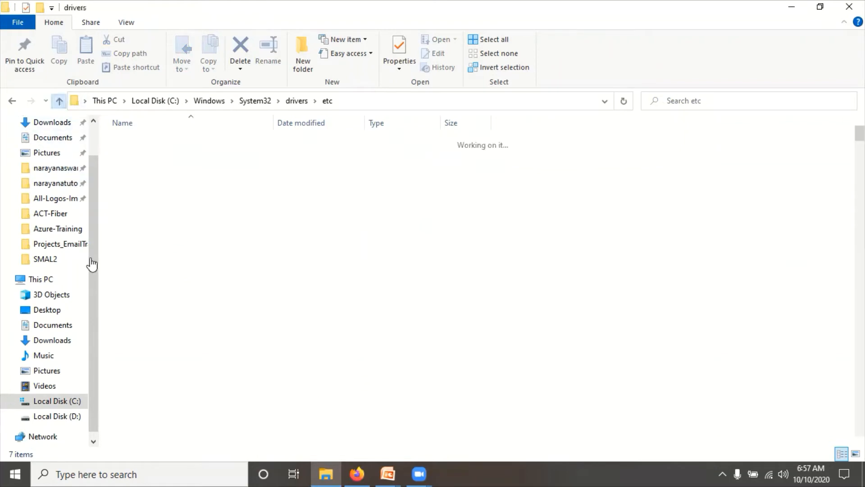
left_click(13, 102)
left_click(13, 102)
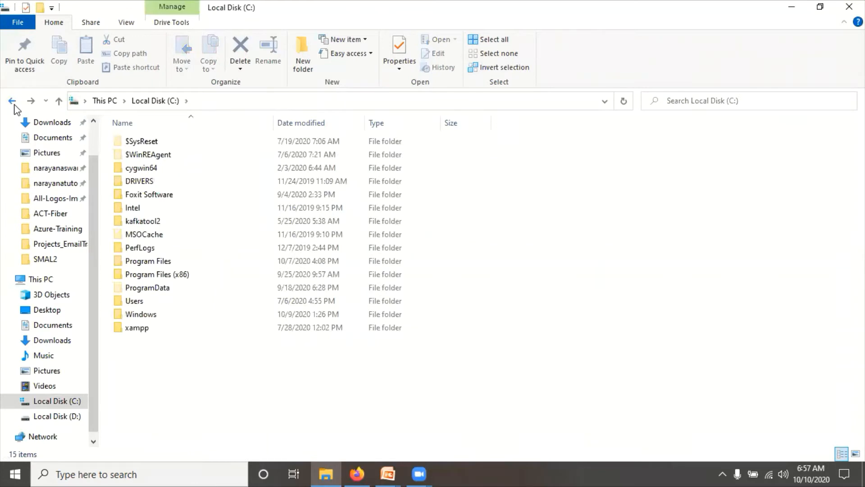
left_click(13, 102)
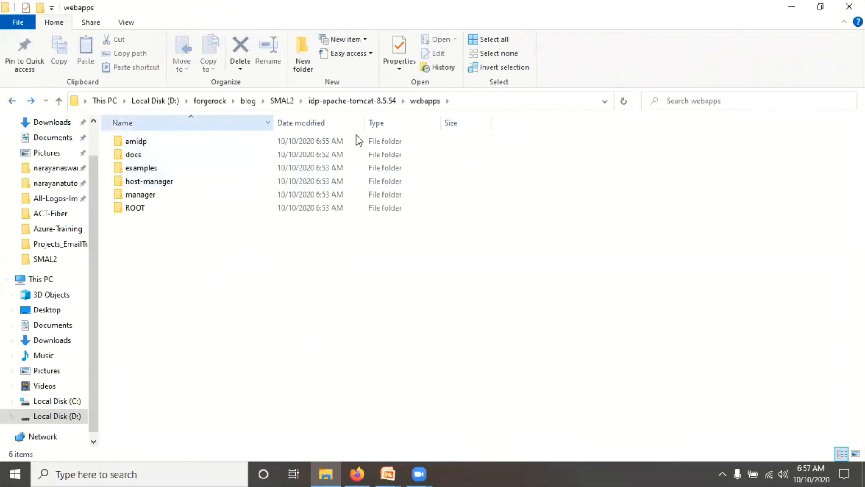
left_click(282, 101)
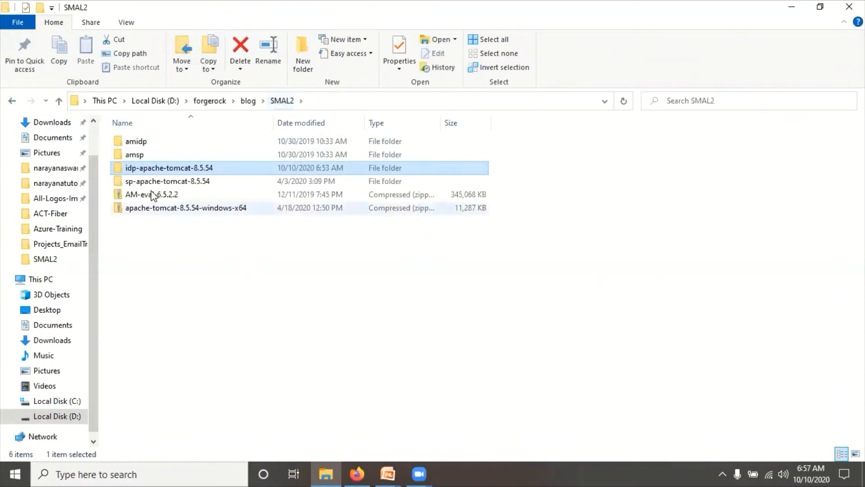
left_click(214, 298)
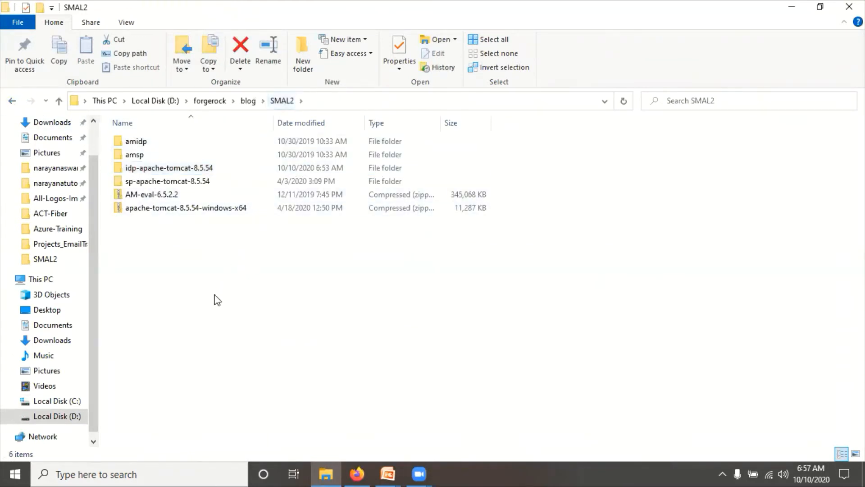
left_click(128, 170)
left_click(159, 181)
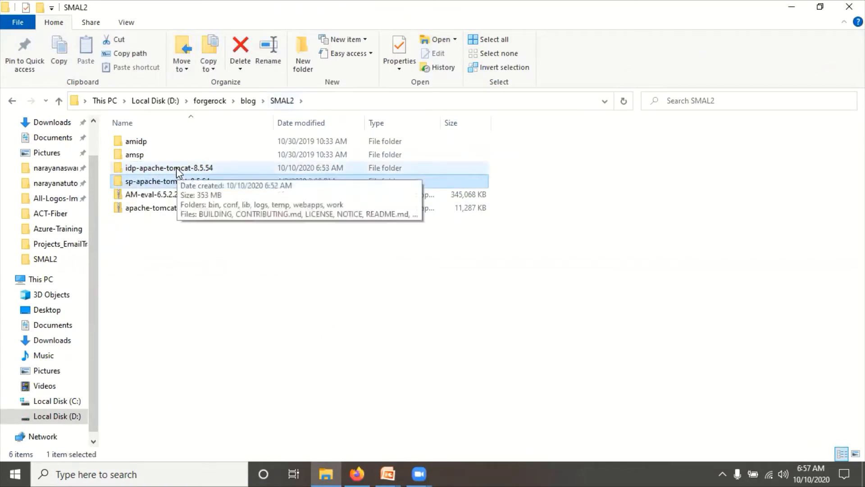
left_click(177, 169)
- Open idp-apache-tomcat-8.5.54\bin and launch a command prompt there with cmd
double_click(176, 167)
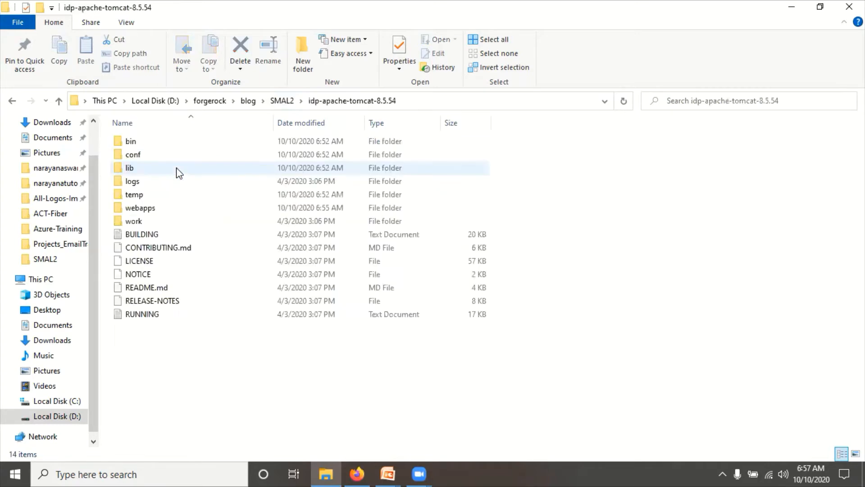
double_click(133, 143)
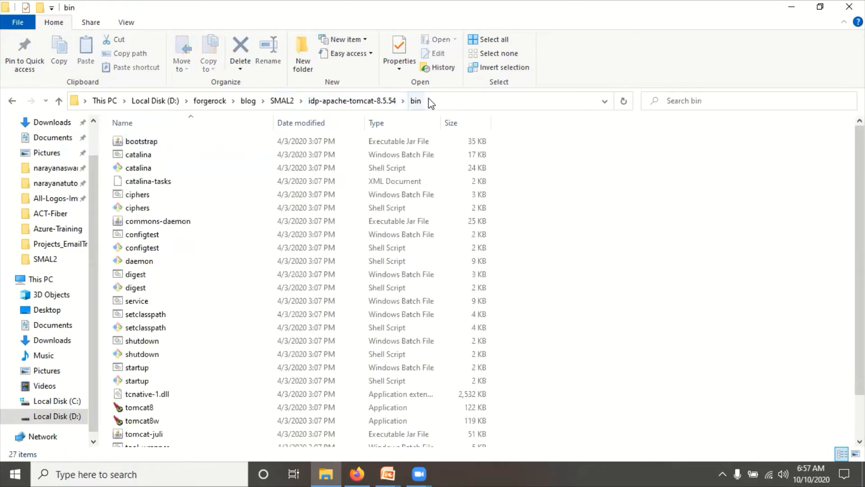
left_click(429, 100)
type("cmd")
key("Return")
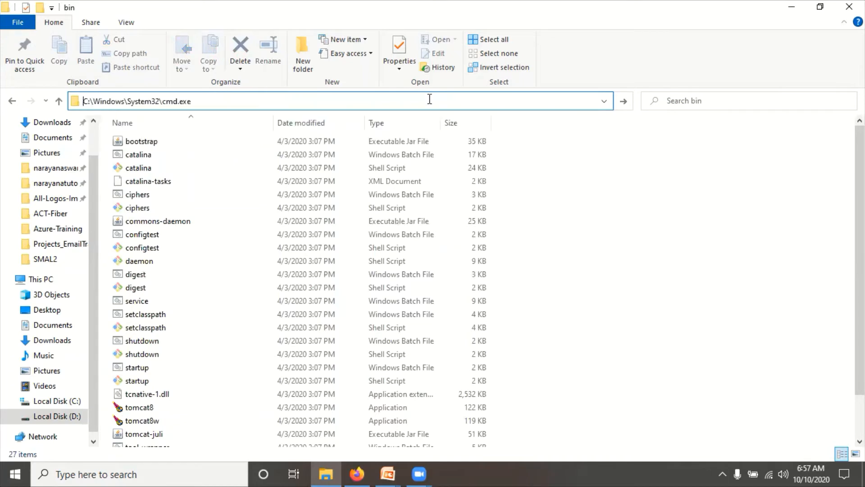
- Start the IDP Tomcat with catalina.bat run and confirm amidp deployed on port 8083
type("ca")
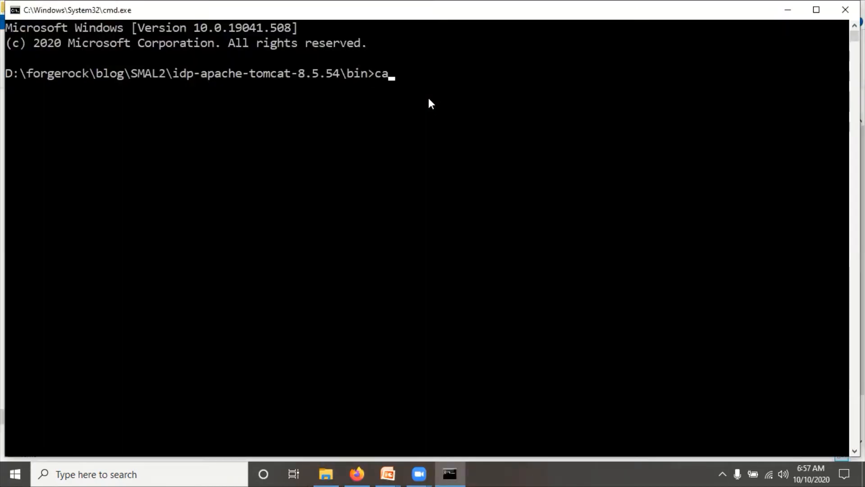
type("talina.bat run")
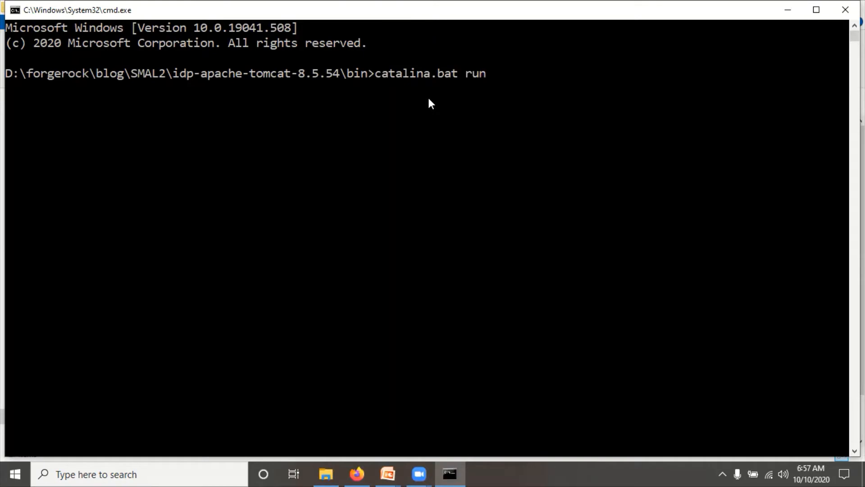
key("Return")
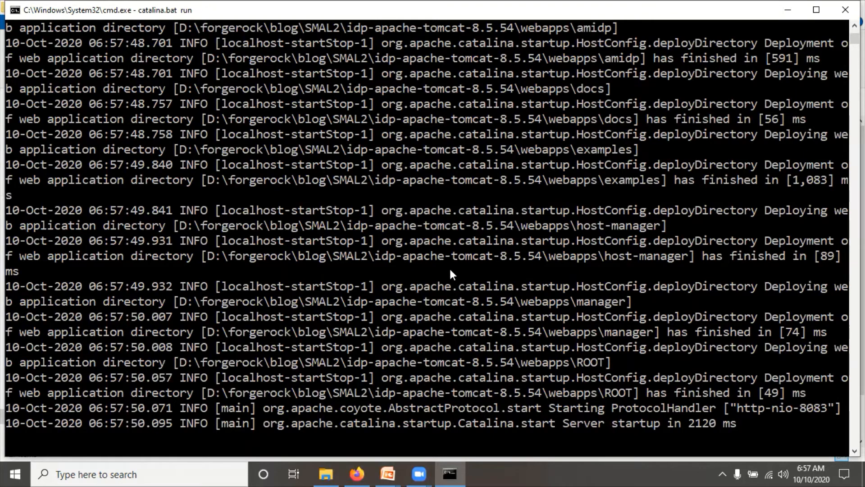
scroll(451, 273, "up", 3)
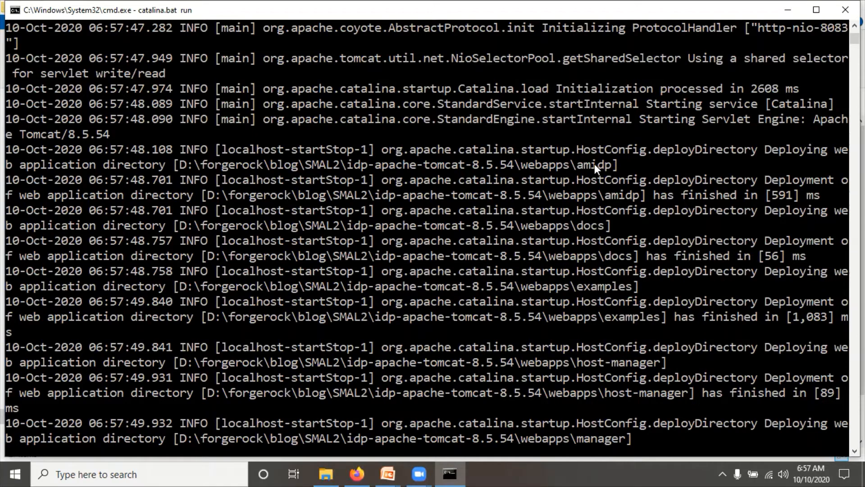
key("alt+Tab")
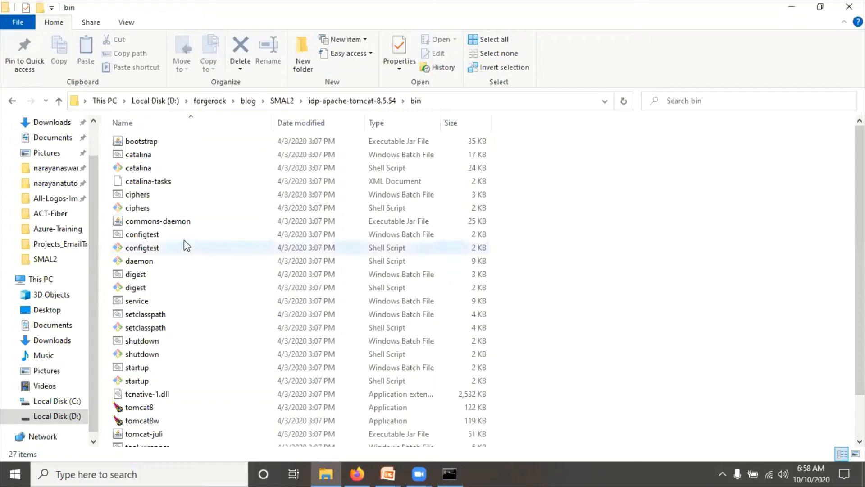
- Open the IDP Tomcat's webapps\amidp folder
left_click(381, 100)
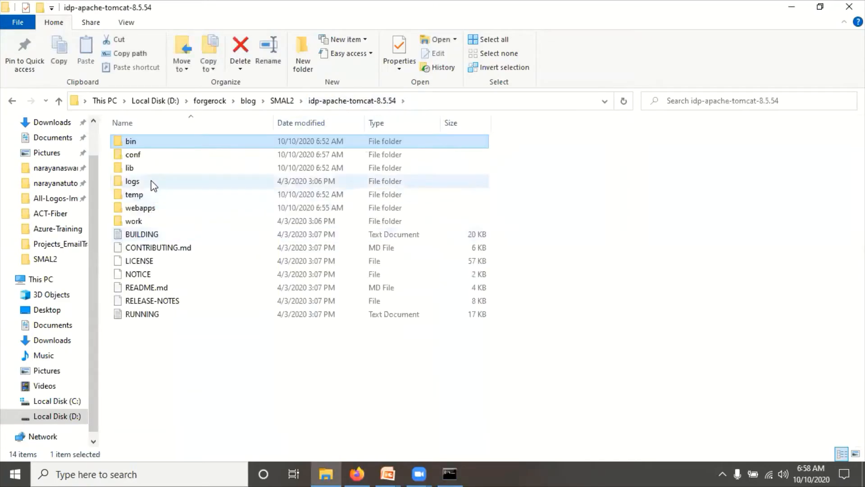
left_click(143, 209)
double_click(142, 209)
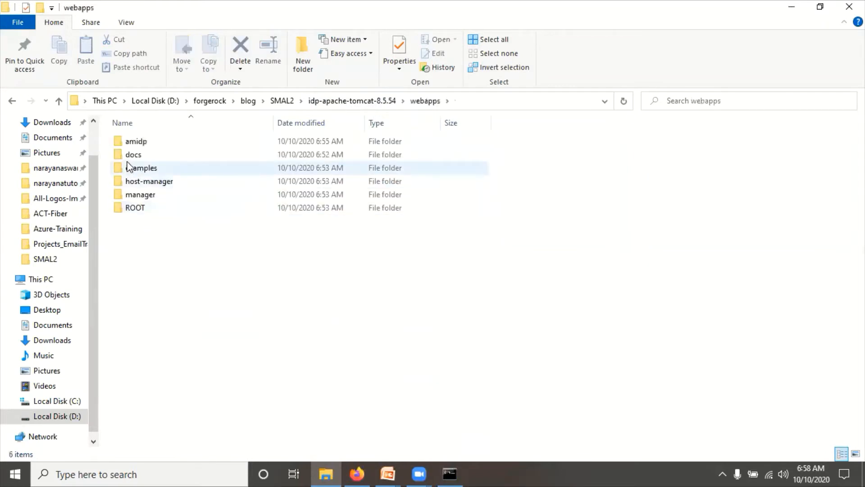
left_click(137, 143)
double_click(137, 144)
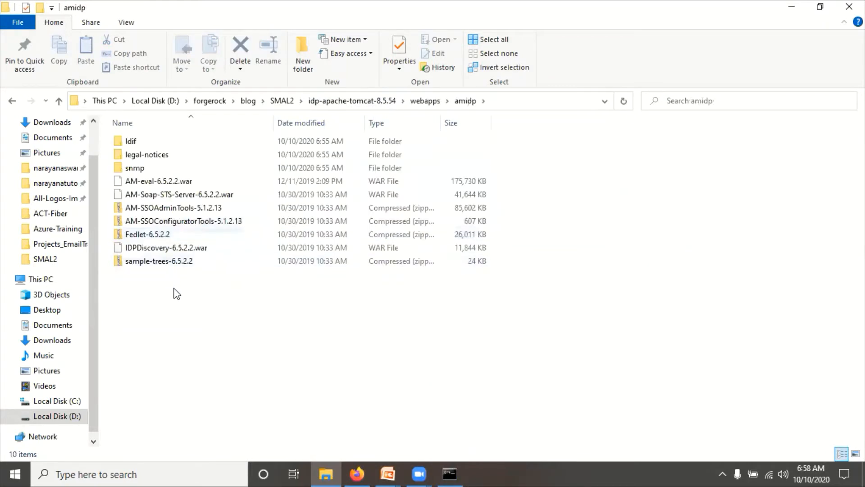
- Stop the running IDP Tomcat with Ctrl+C, confirming Y to end the batch job
key("alt+Tab")
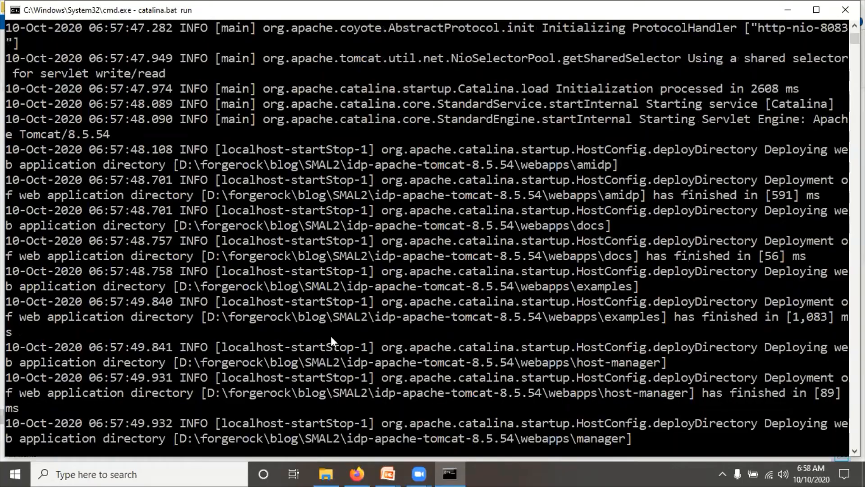
key("ctrl+c")
type("Y")
key("Return")
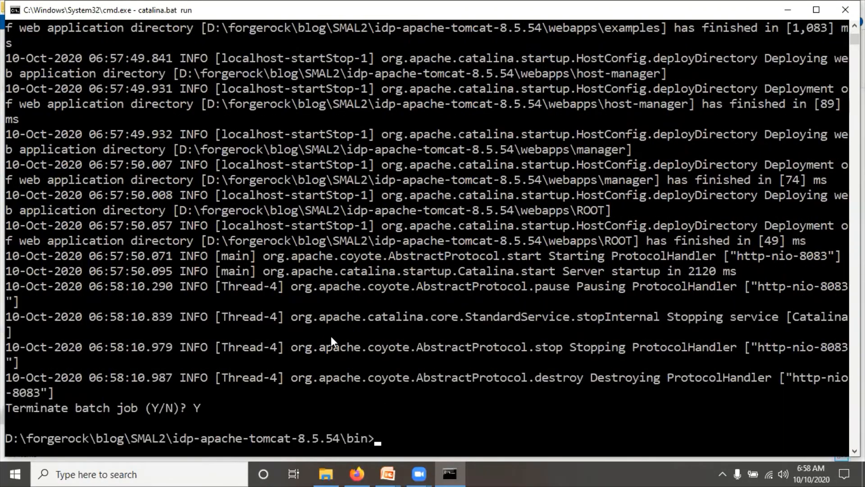
key("alt+Tab")
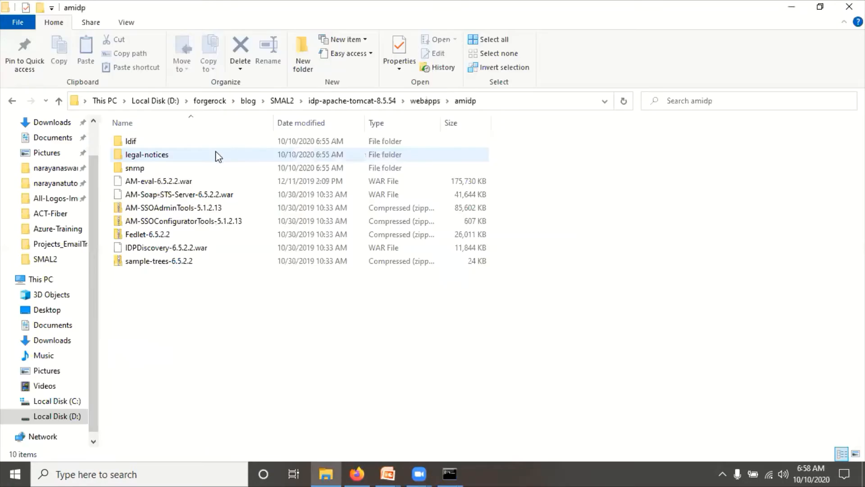
- Permanently delete the amidp folder from webapps
left_click(429, 103)
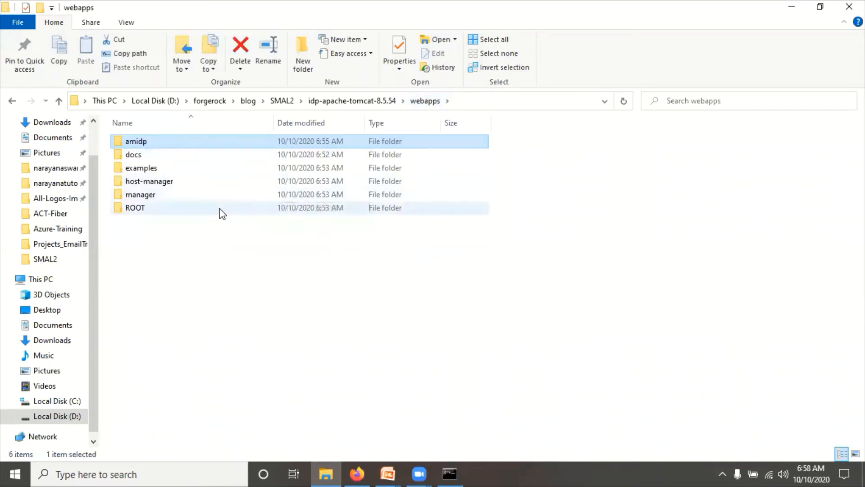
key("shift+Delete")
key("Return")
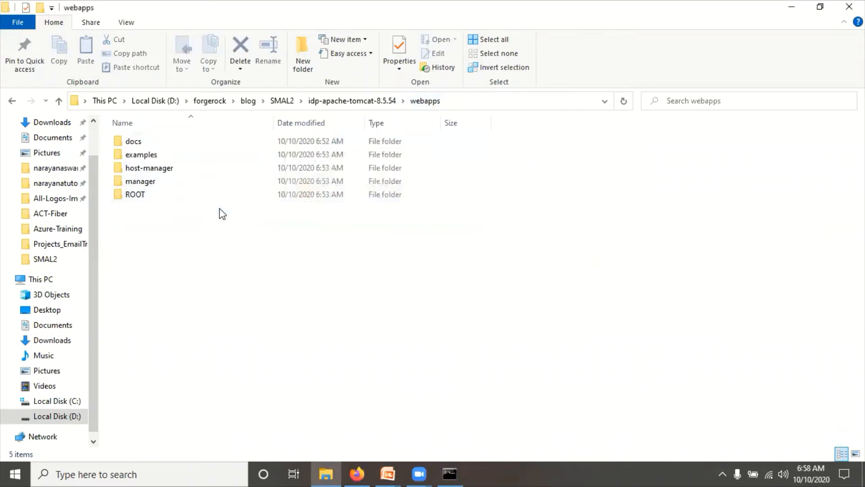
- Permanently delete everything in the amidp folder except the AM-eval-6.5.2.2.war file
left_click(282, 102)
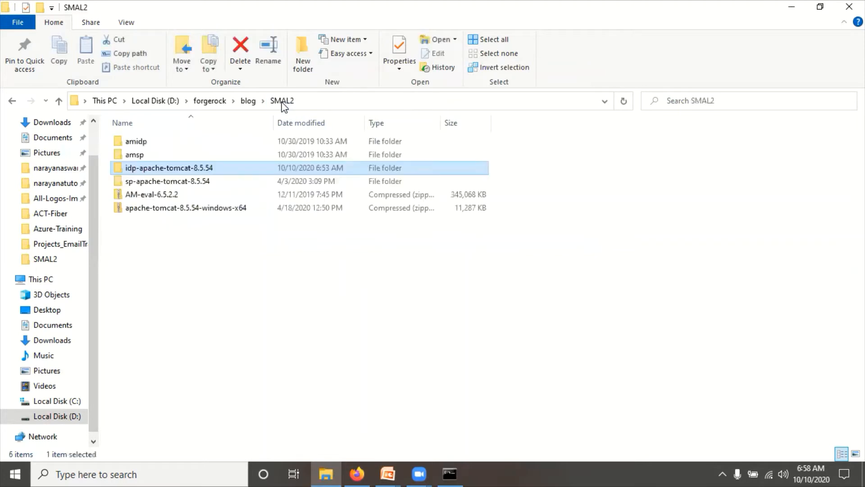
double_click(136, 143)
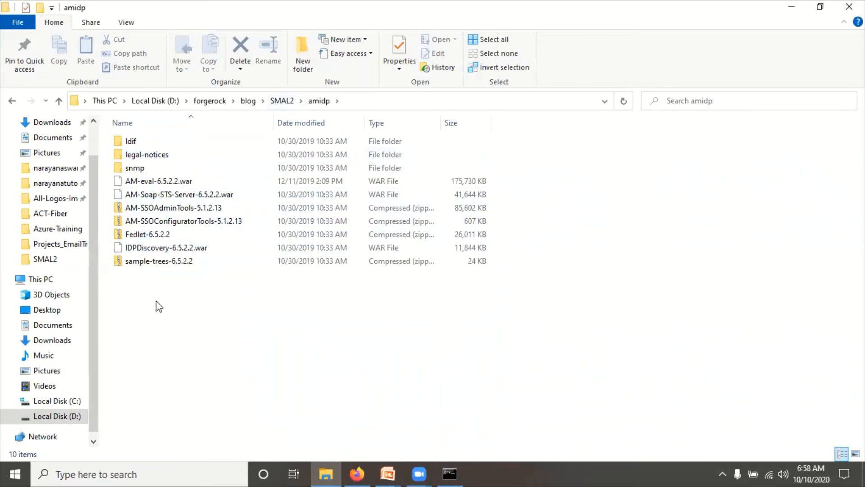
key("ctrl+a")
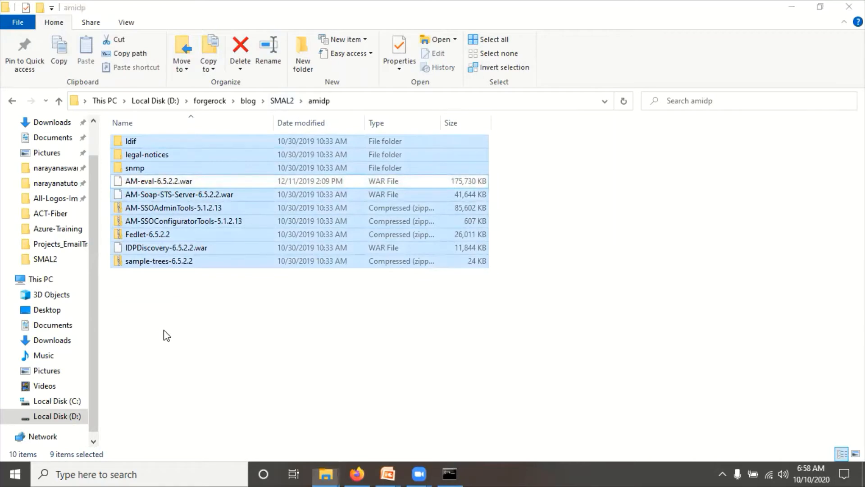
key("shift+Delete")
key("Return")
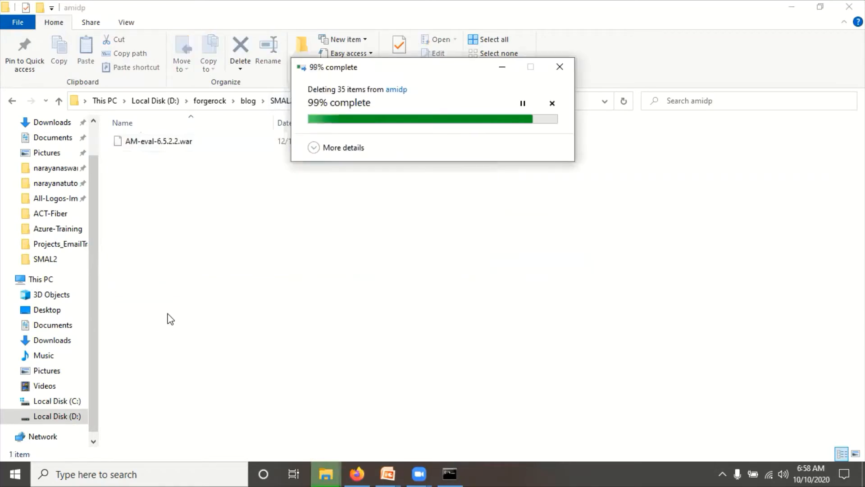
left_click(277, 105)
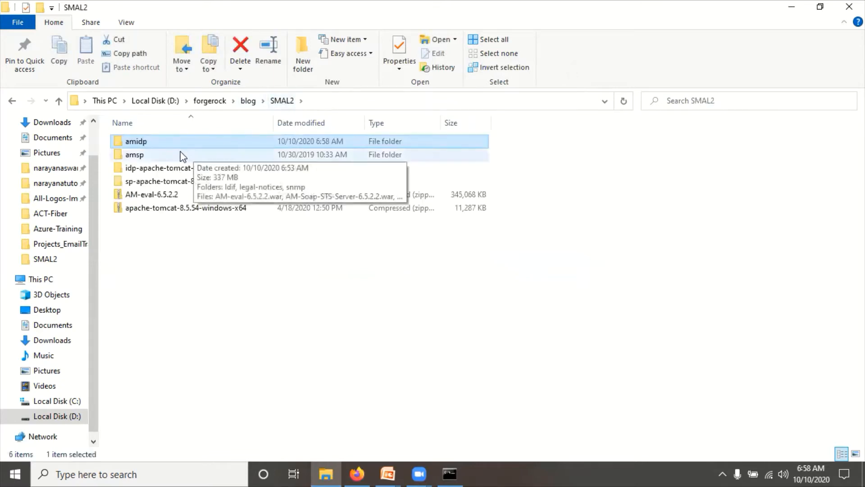
key("F2")
left_click(140, 225)
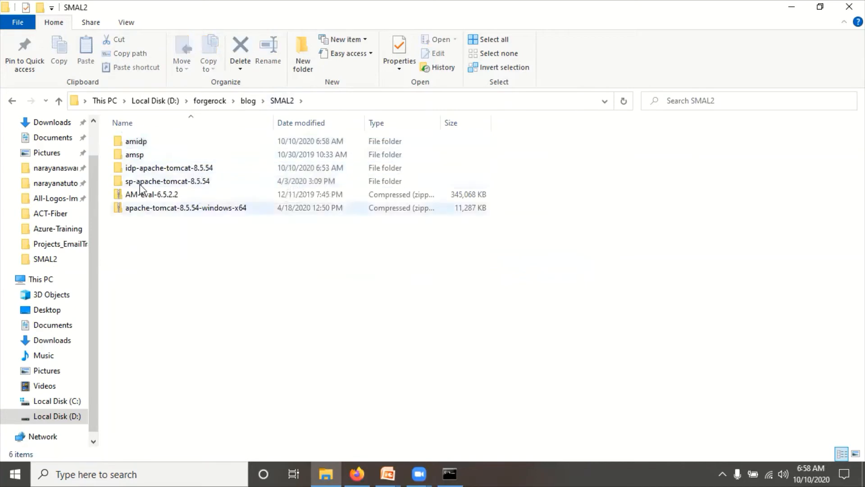
- Rename AM-eval-6.5.2.2.war in the amidp folder to amidp.war
left_click(137, 140)
double_click(136, 141)
left_click(139, 143)
key("F2")
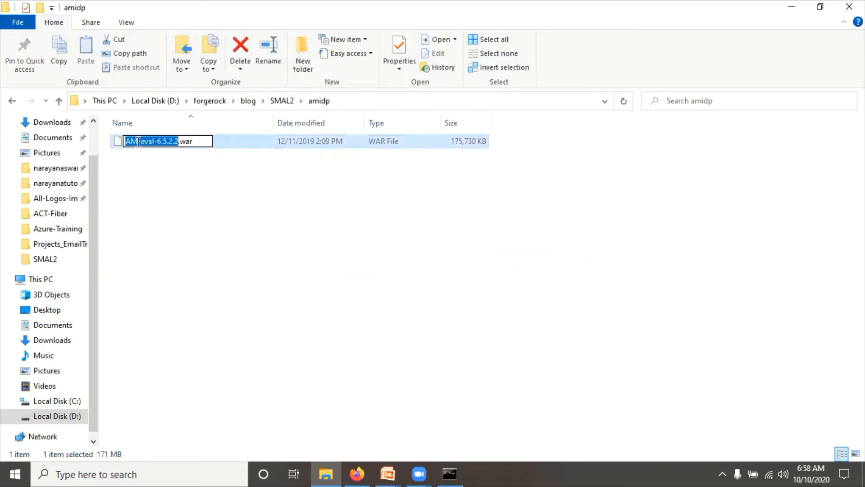
type("amidp")
left_click(192, 295)
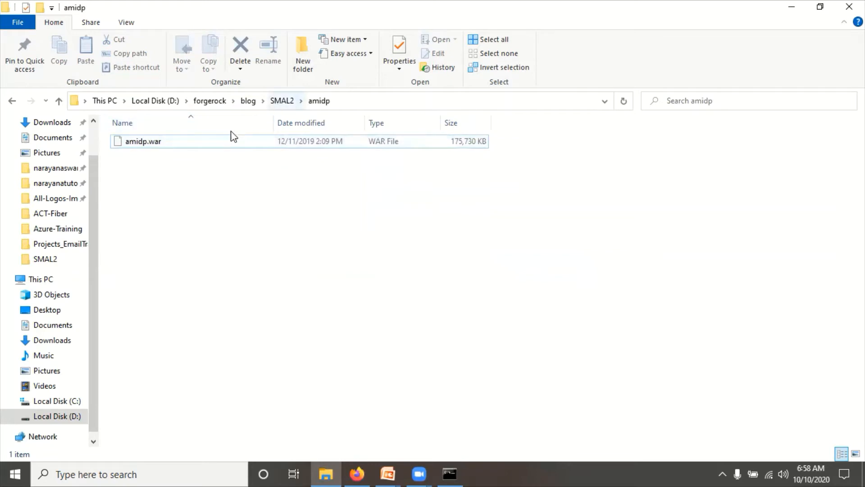
left_click(147, 142)
key("F2")
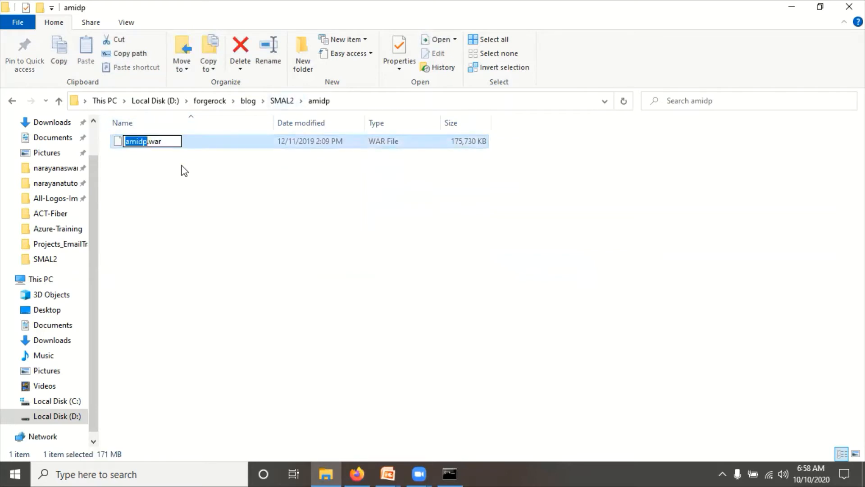
key("Right")
left_click(252, 213)
- In the amsp folder, permanently delete everything except AM-eval-6.5.2.2.war
left_click(288, 101)
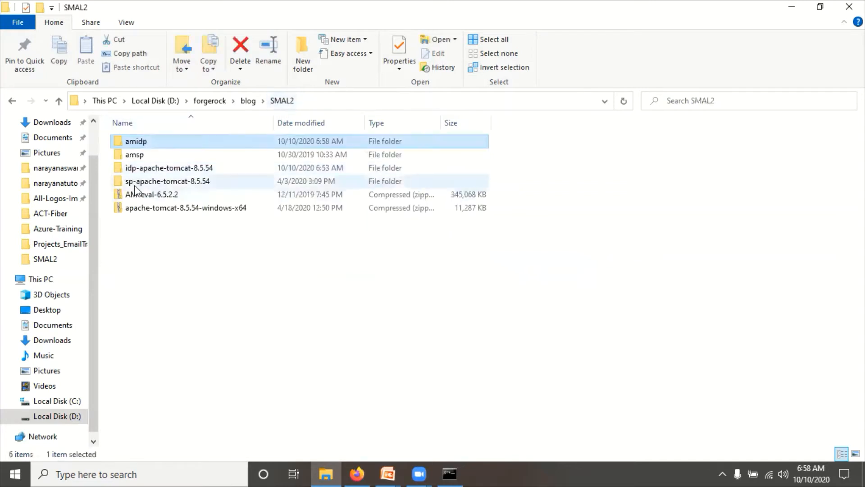
double_click(135, 155)
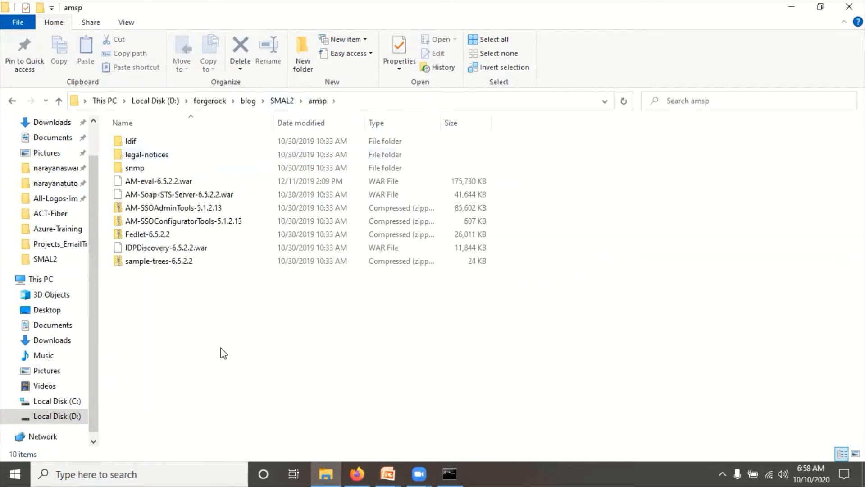
key("ctrl+a")
left_click(150, 181, "ctrl")
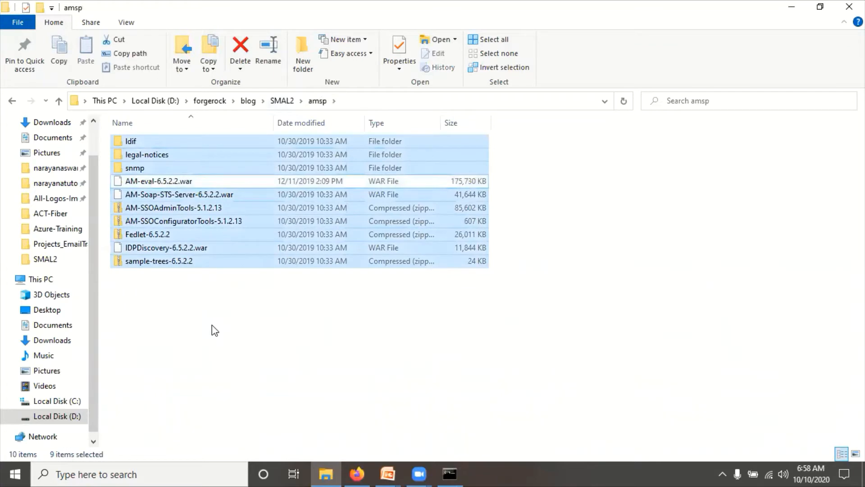
key("shift+Delete")
key("Escape")
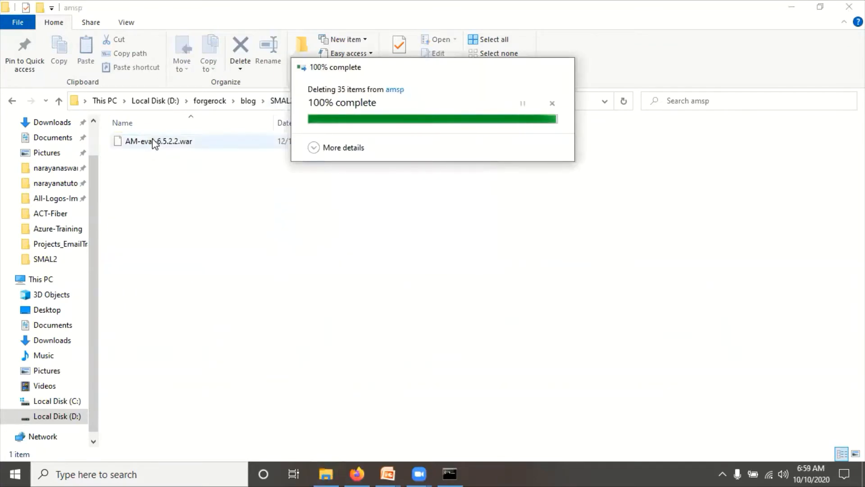
- Rename the remaining WAR in amsp to amsp.war and return to SMAL2
left_click(154, 143)
key("F2")
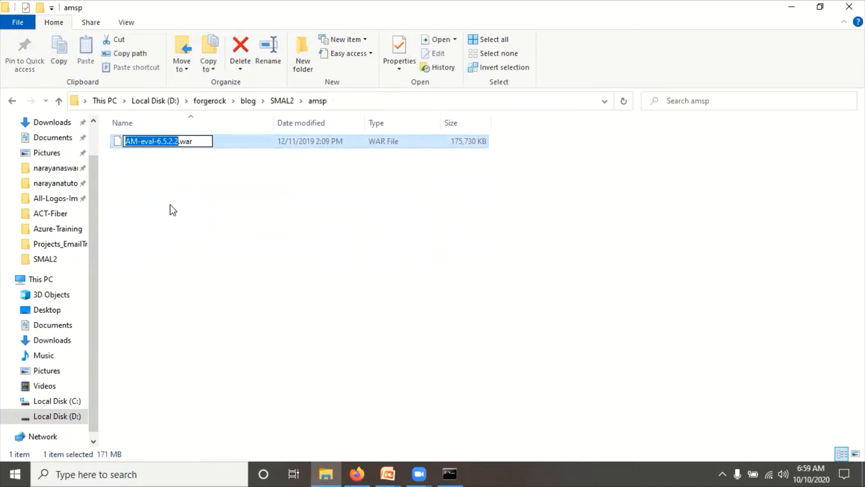
type("amsp")
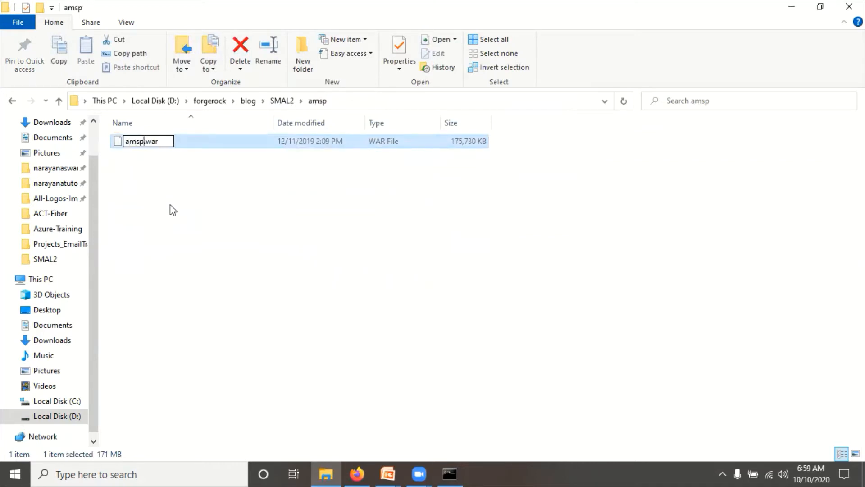
key("Return")
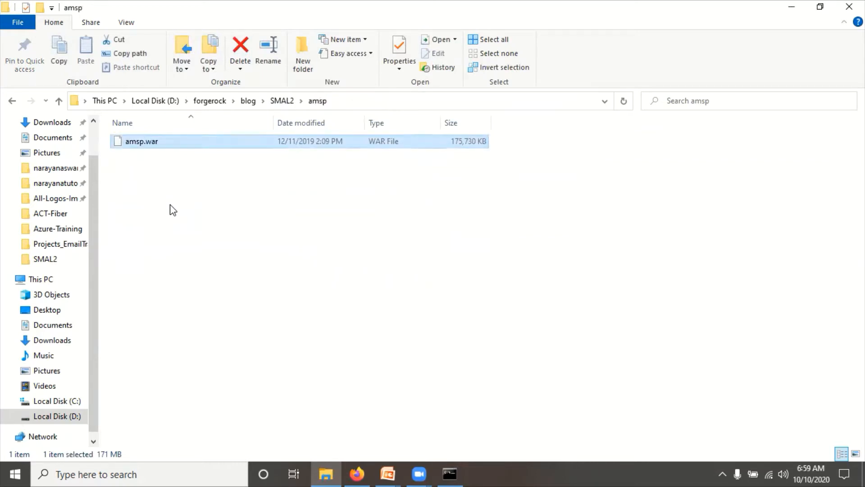
key("BackSpace")
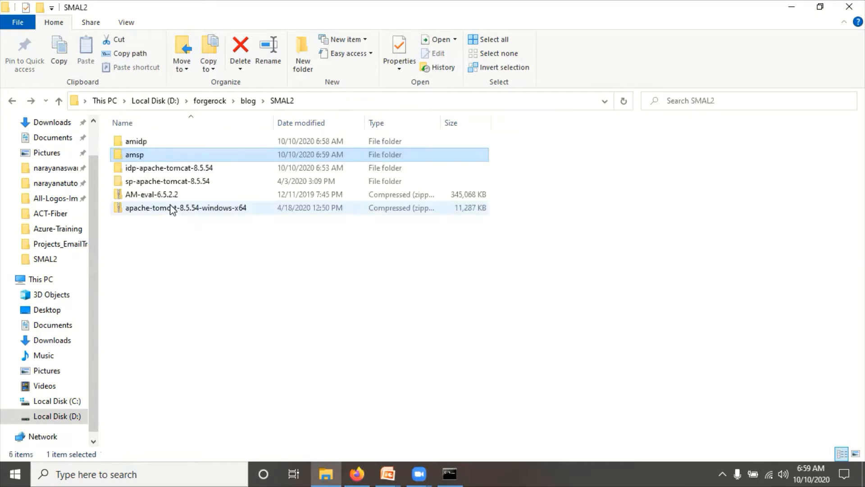
- Copy amidp.war and paste it into idp-apache-tomcat-8.5.54\webapps
double_click(141, 143)
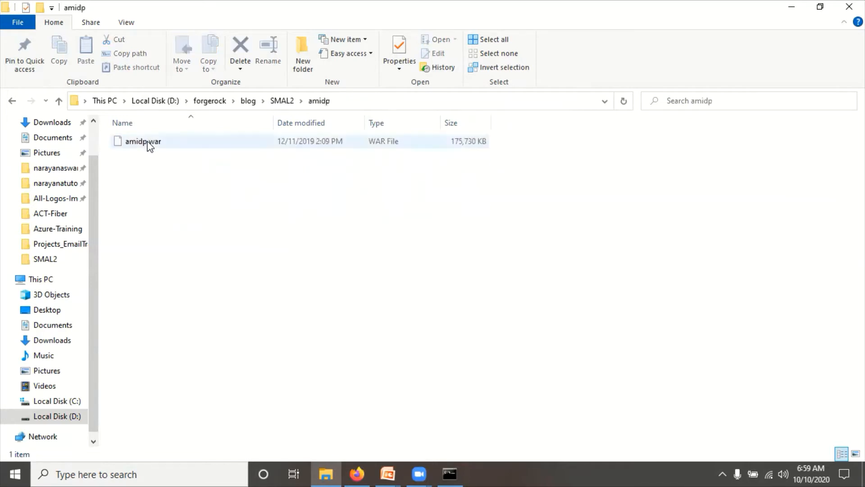
left_click(148, 143)
left_click(280, 101)
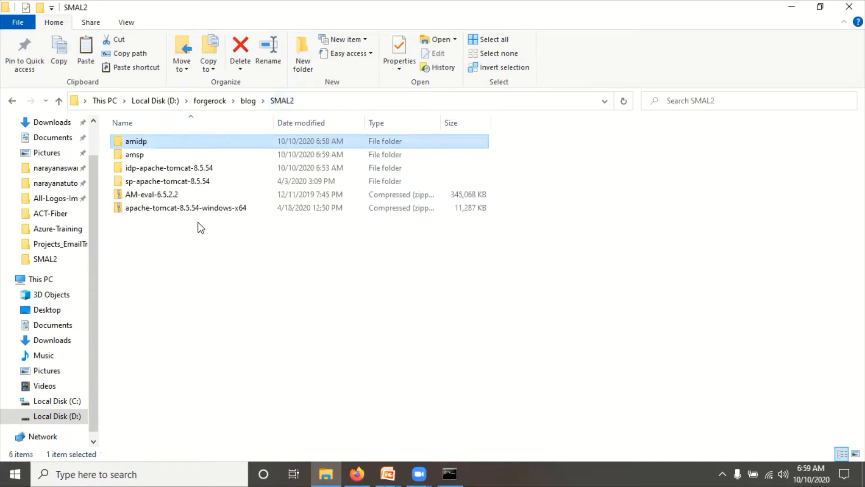
double_click(149, 168)
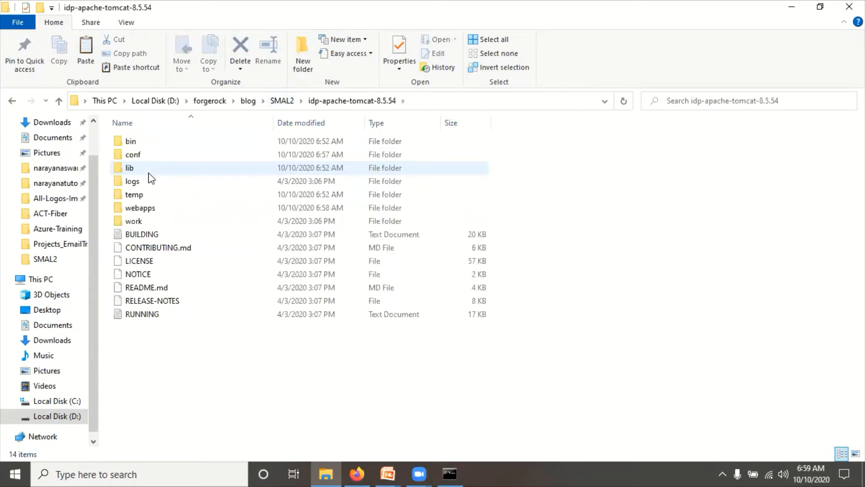
double_click(143, 208)
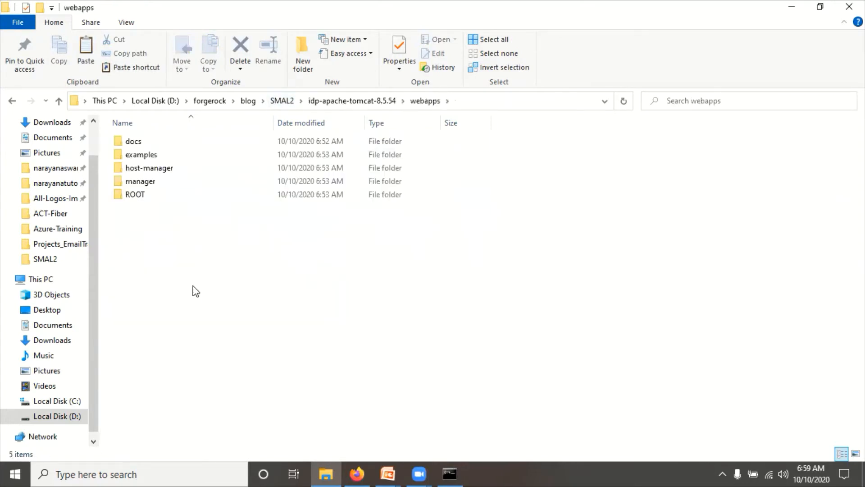
key("ctrl+v")
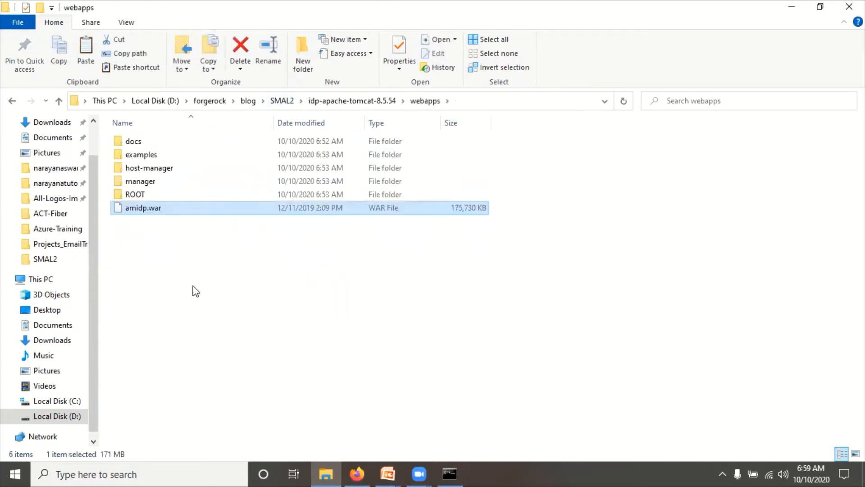
left_click(449, 470)
- Rerun catalina.bat run to restart the IDP Tomcat and check the amidp.war deployment log line
key("Up")
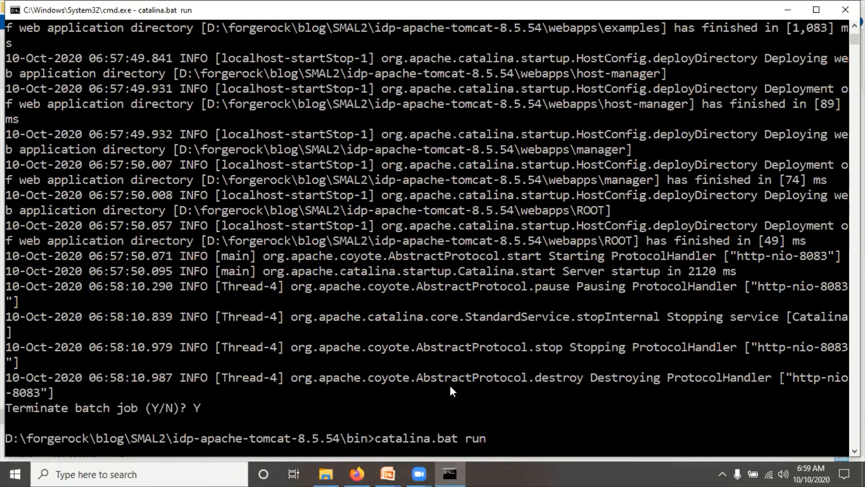
key("Return")
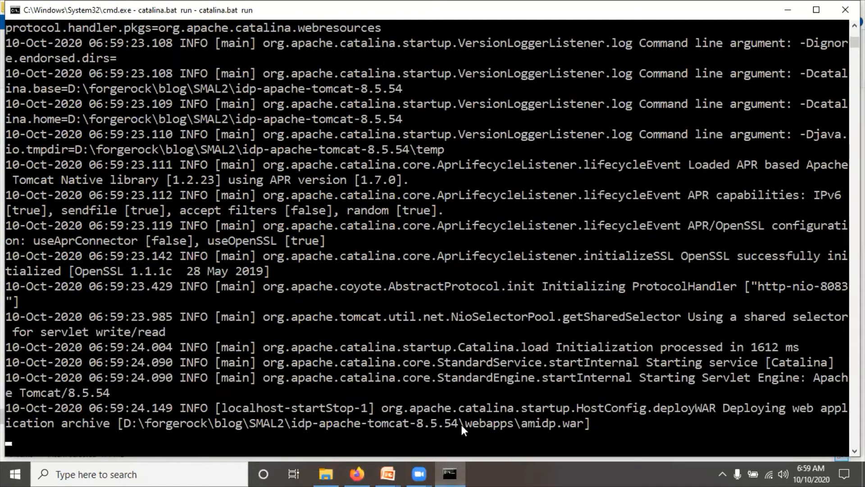
left_click(460, 422)
left_click_drag(572, 422, 580, 422)
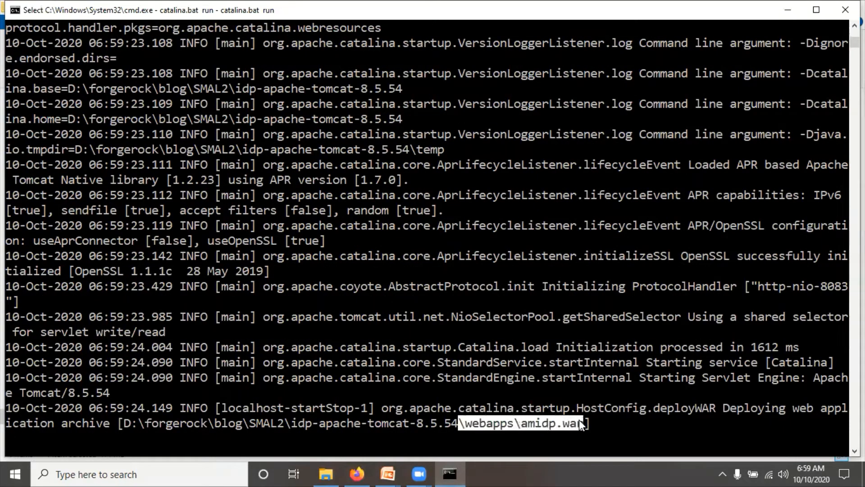
left_click(598, 422)
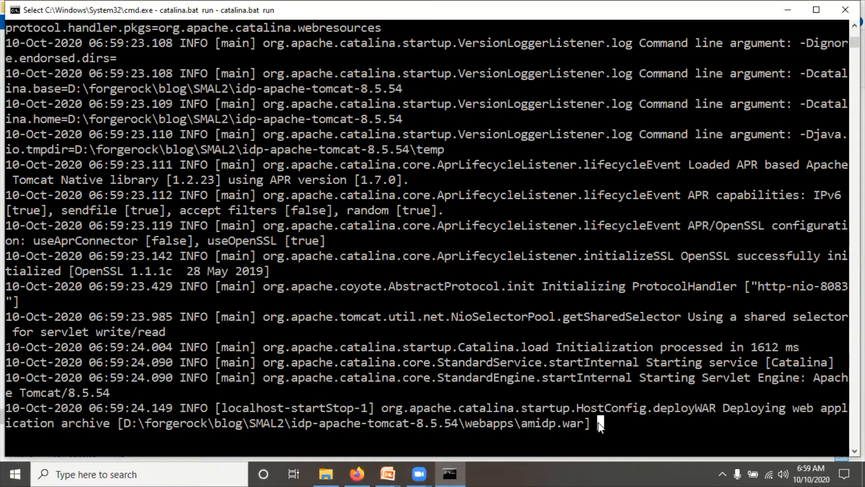
key("Escape")
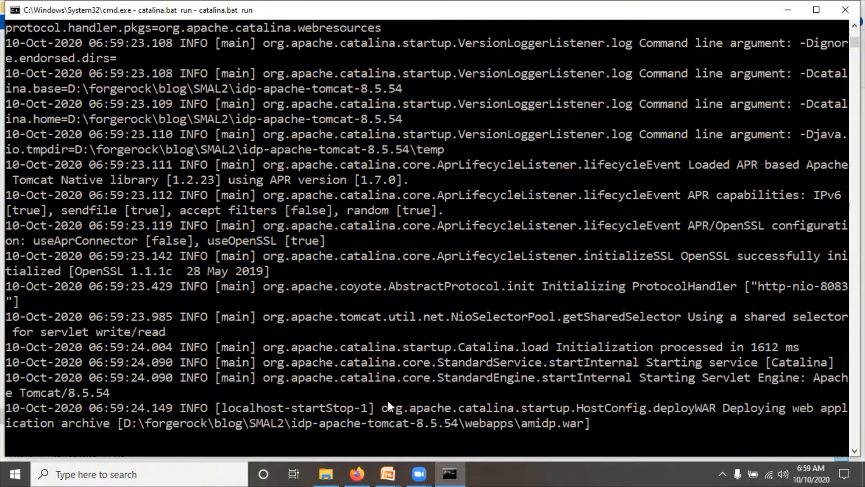
key("alt+Tab")
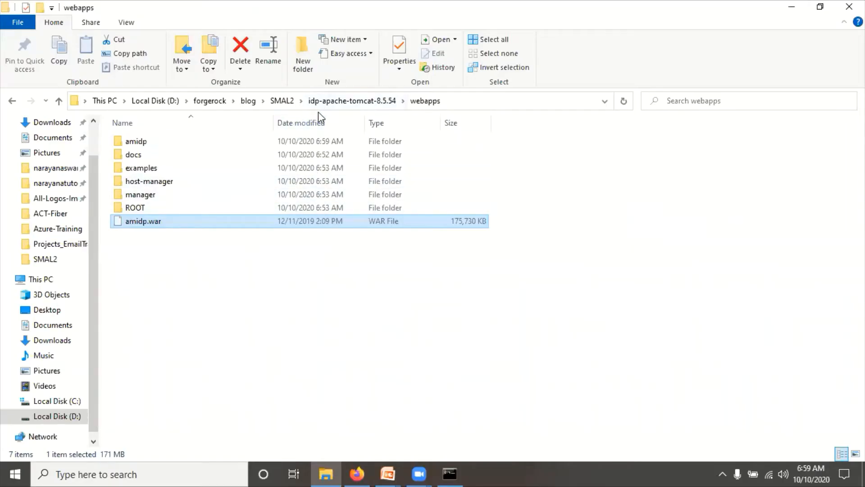
- Select amsp.war inside the amsp folder under SMAL2
left_click(282, 101)
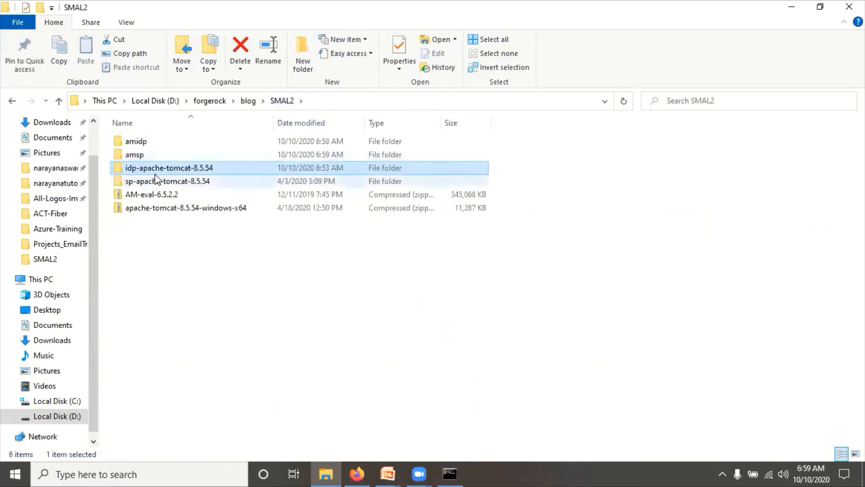
double_click(135, 156)
left_click(141, 146)
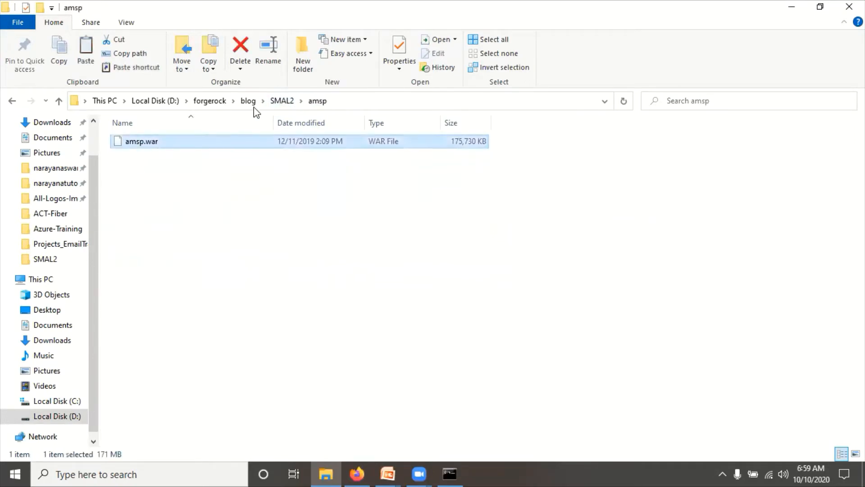
left_click(279, 100)
- Replace the old amsp folder in sp-apache-tomcat-8.5.54\webapps with amsp.war
double_click(170, 170)
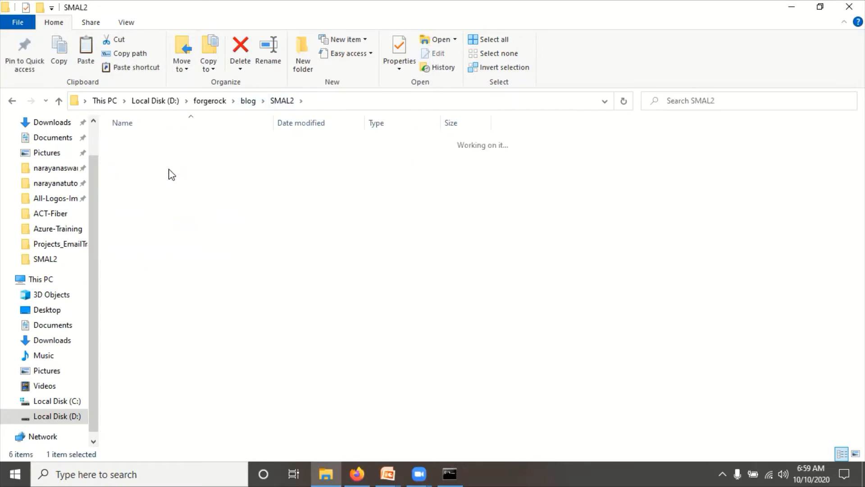
left_click(282, 100)
double_click(149, 182)
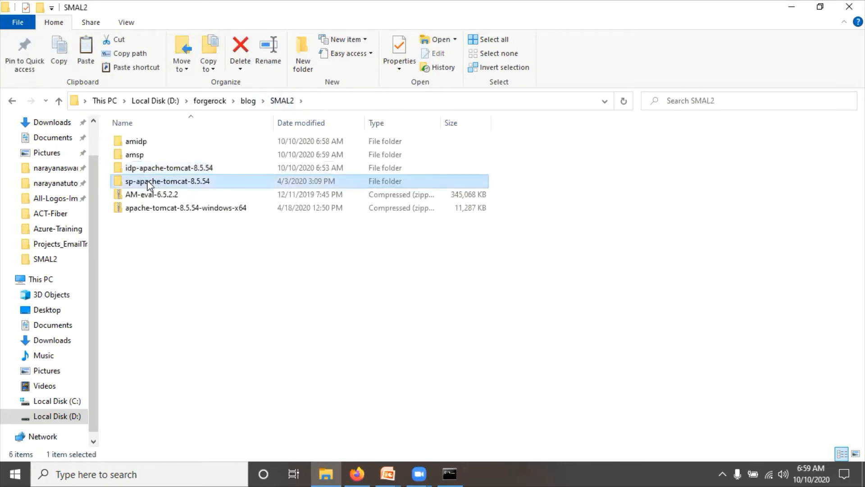
double_click(144, 205)
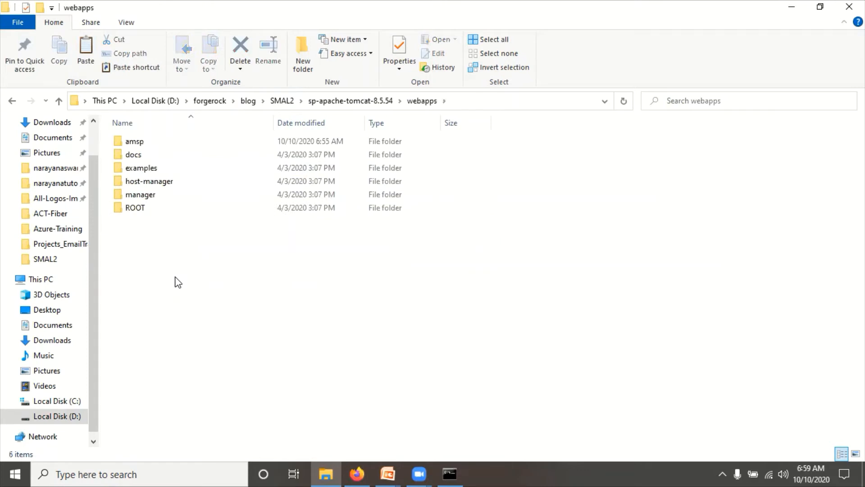
left_click(133, 142)
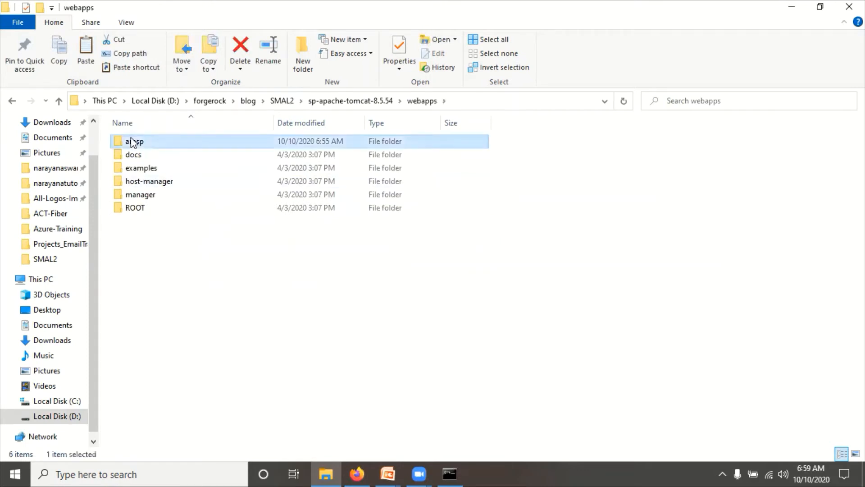
key("shift+Delete")
key("Return")
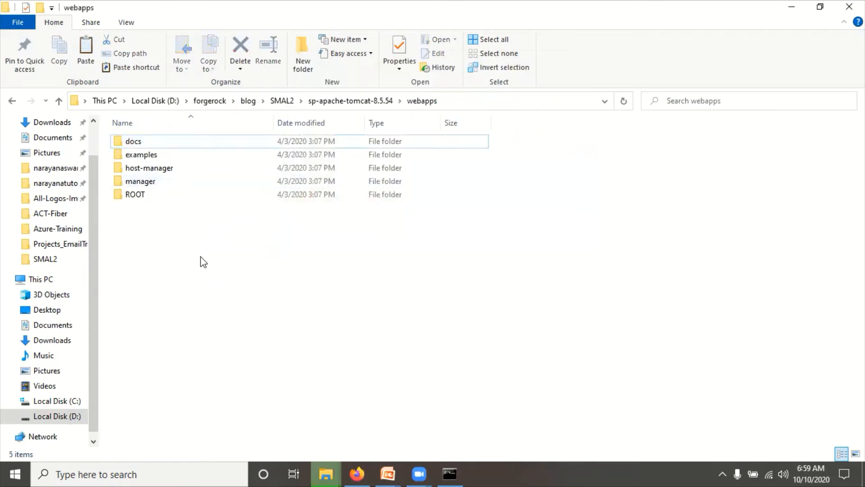
key("ctrl+v")
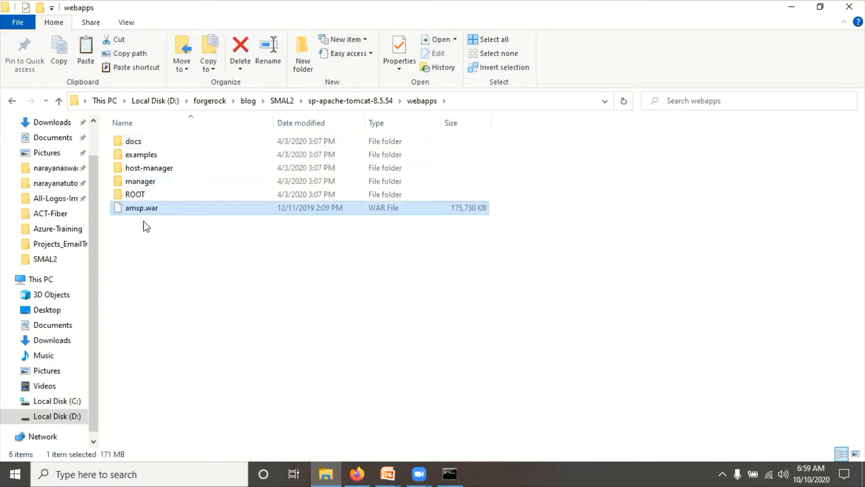
left_click(375, 107)
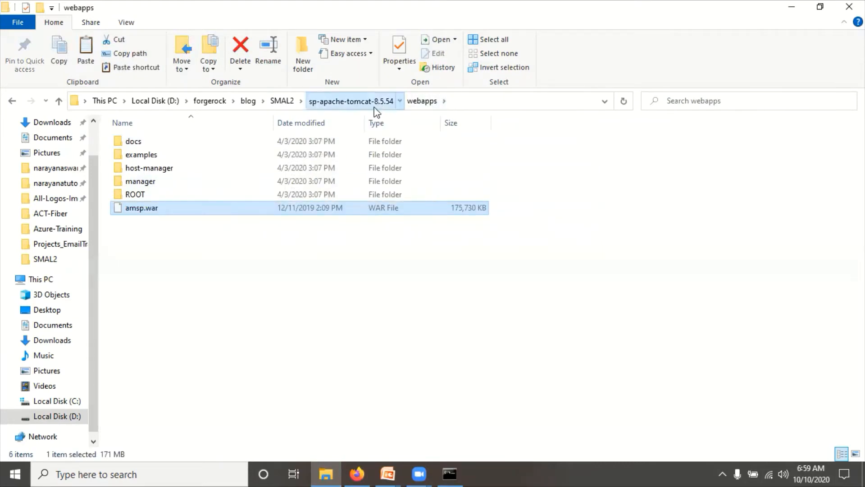
left_click(417, 101)
- Start the SP Tomcat with catalina.bat run from sp-apache-tomcat-8.5.54\bin in a new prompt
type("cmd")
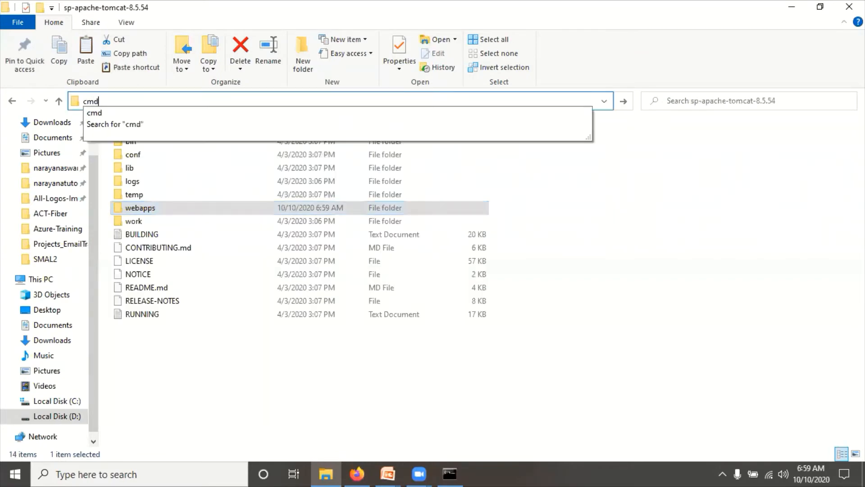
key("Return")
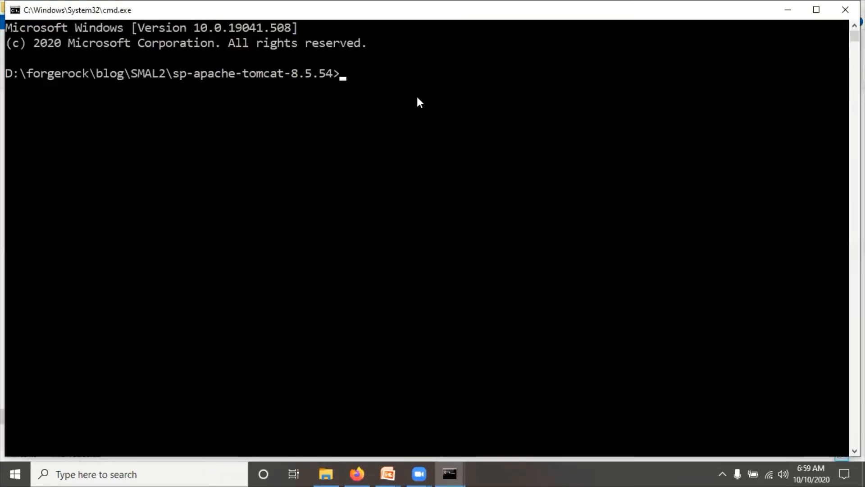
type("cd bin")
key("Return")
type("ca")
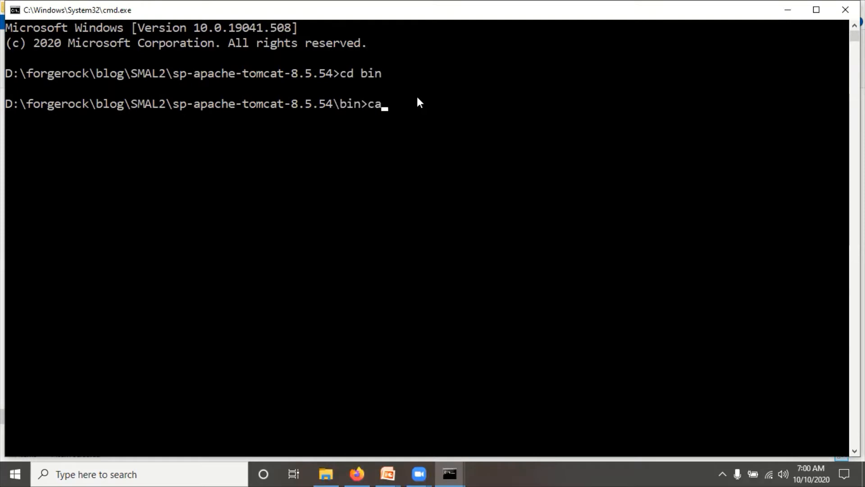
type("talina.bat run")
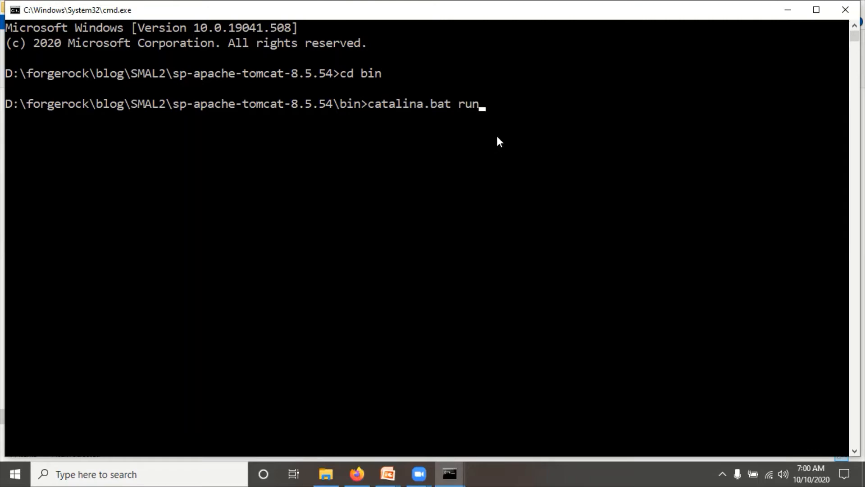
key("Return")
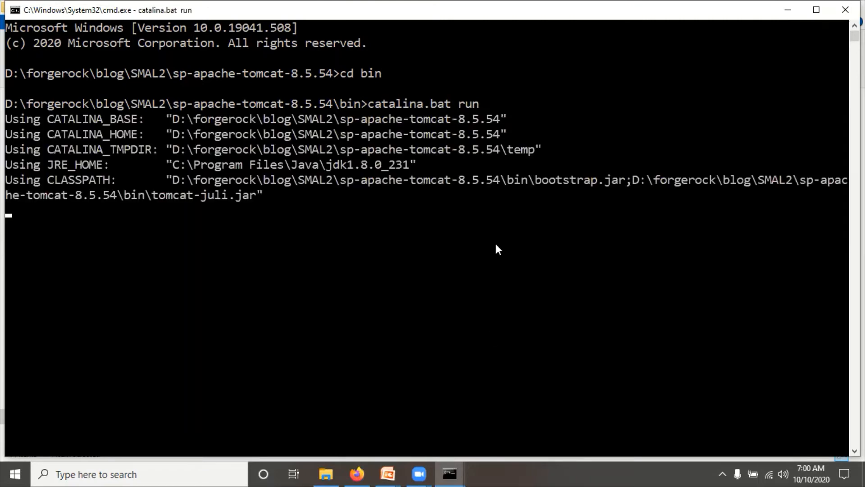
mouse_move(448, 470)
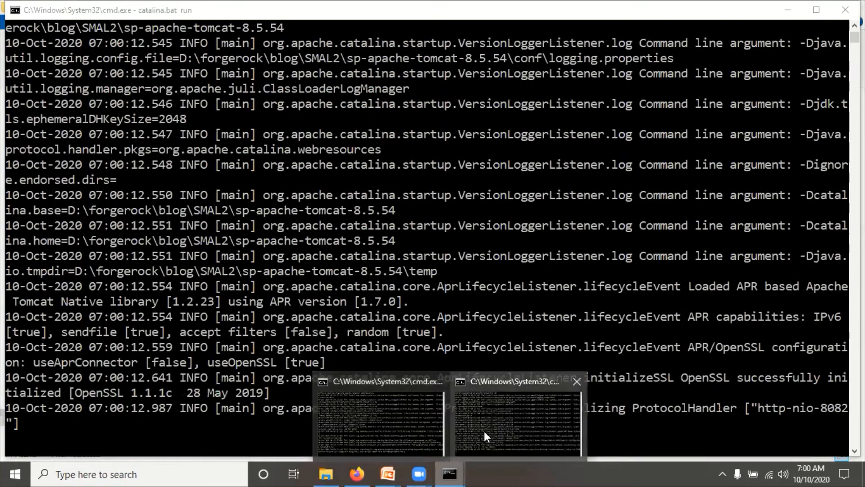
left_click(398, 435)
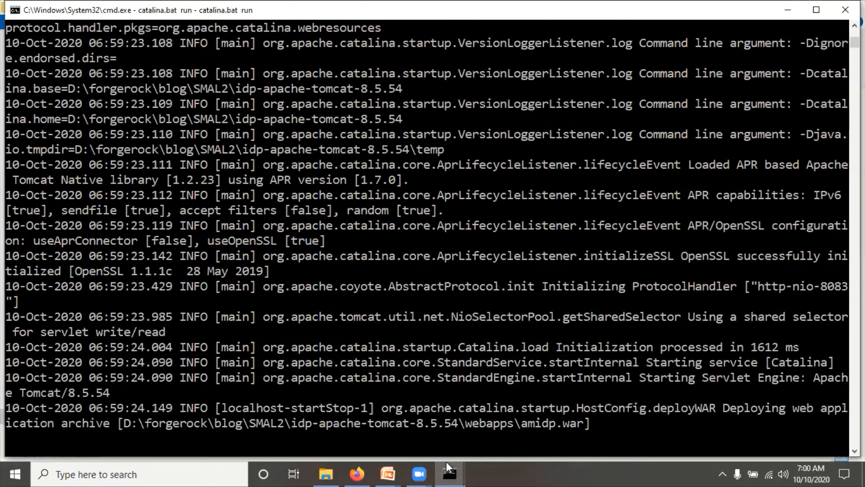
- Launch Google Chrome by searching 'ch' in Windows search
left_click(356, 473)
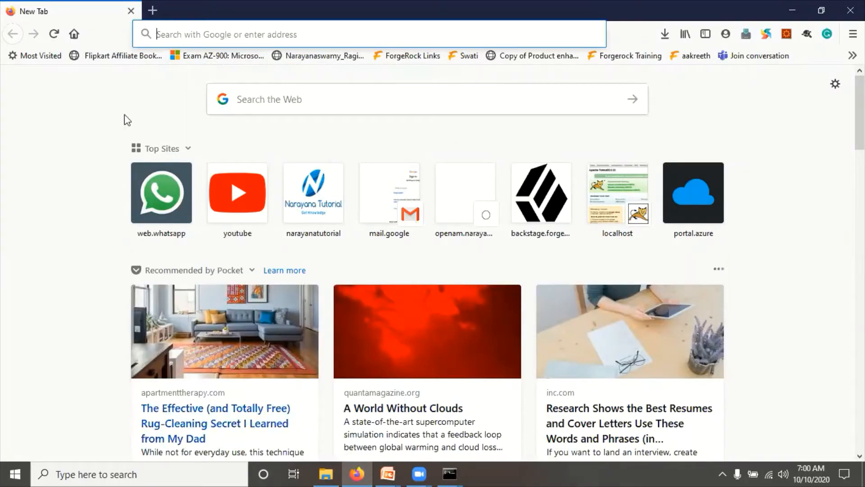
left_click(133, 473)
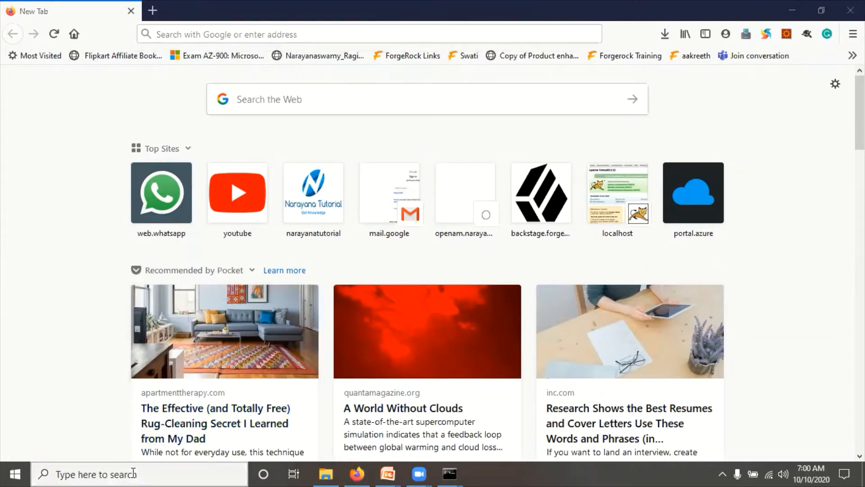
type("ch")
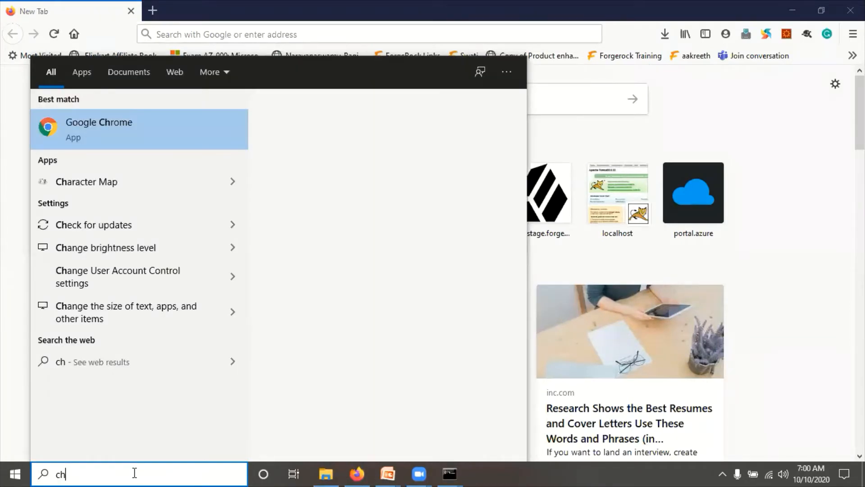
key("Return")
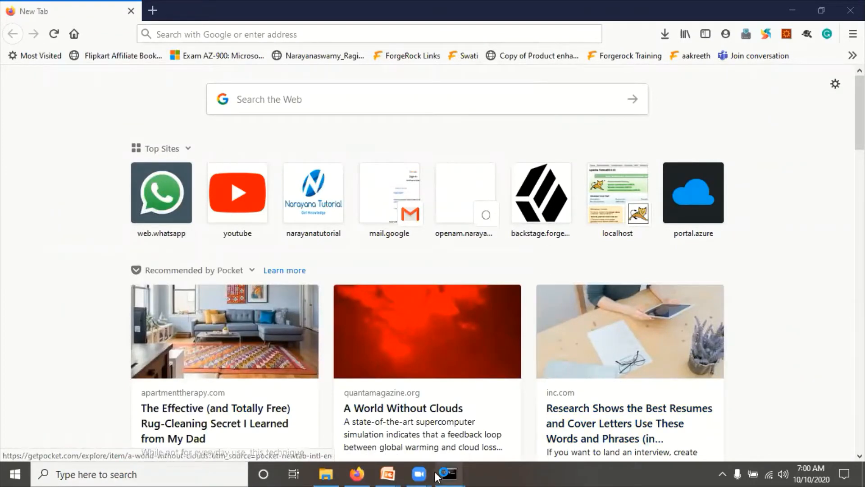
- Check the catalina.bat console, then switch between Firefox and the new Chrome window
left_click(358, 473)
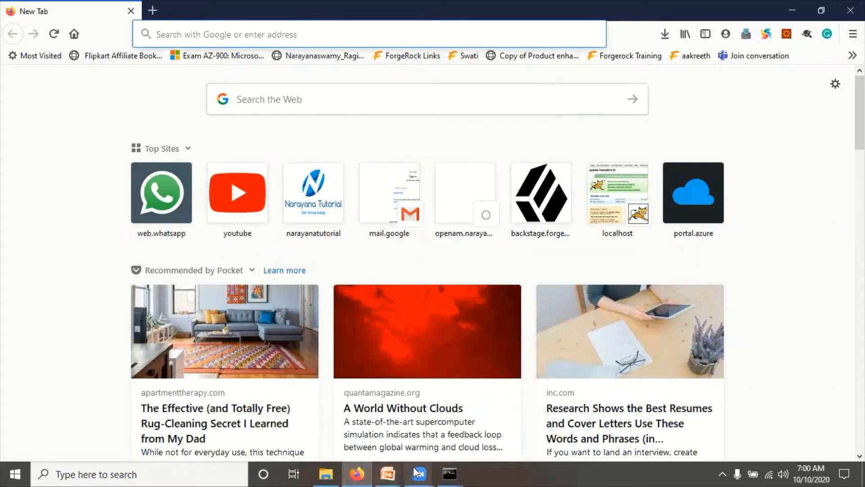
mouse_move(450, 473)
left_click(421, 433)
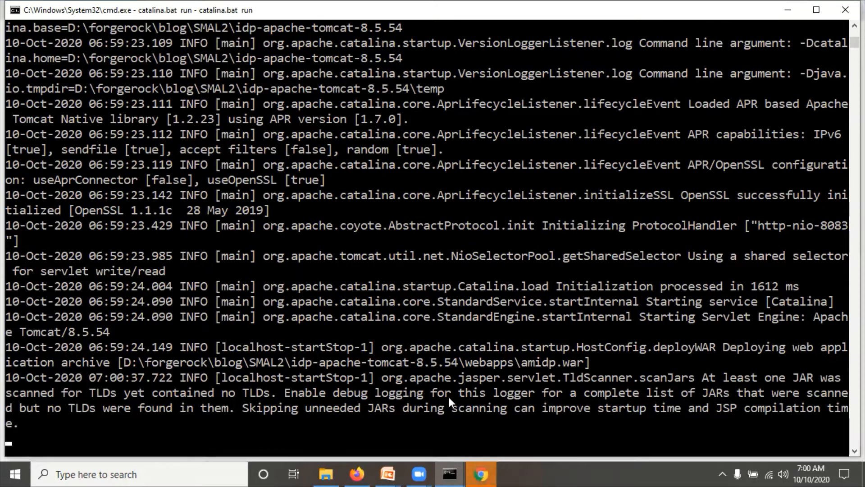
left_click(478, 473)
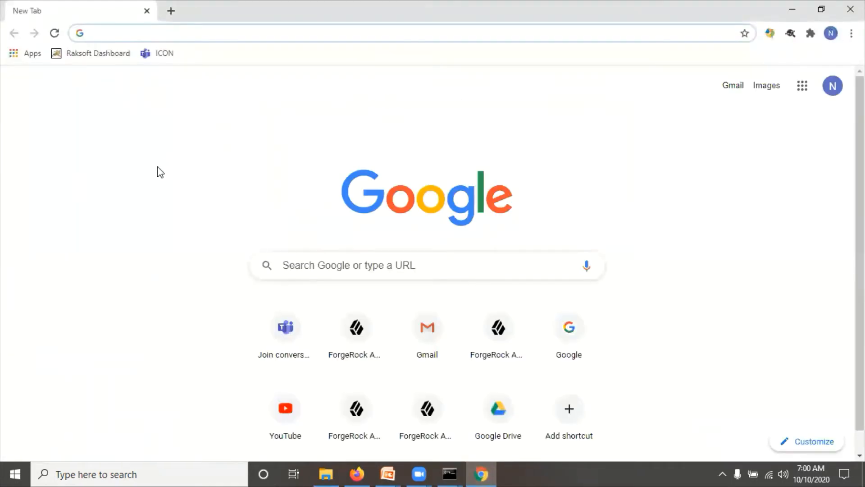
left_click(361, 467)
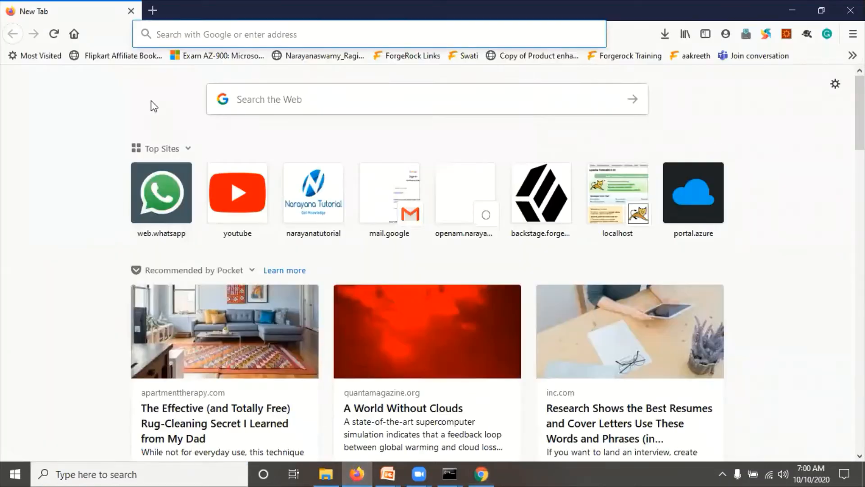
left_click(179, 35)
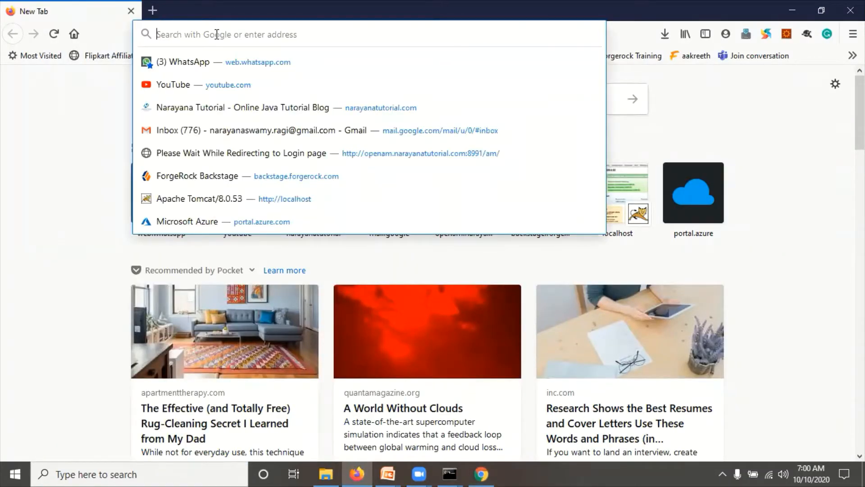
left_click(481, 473)
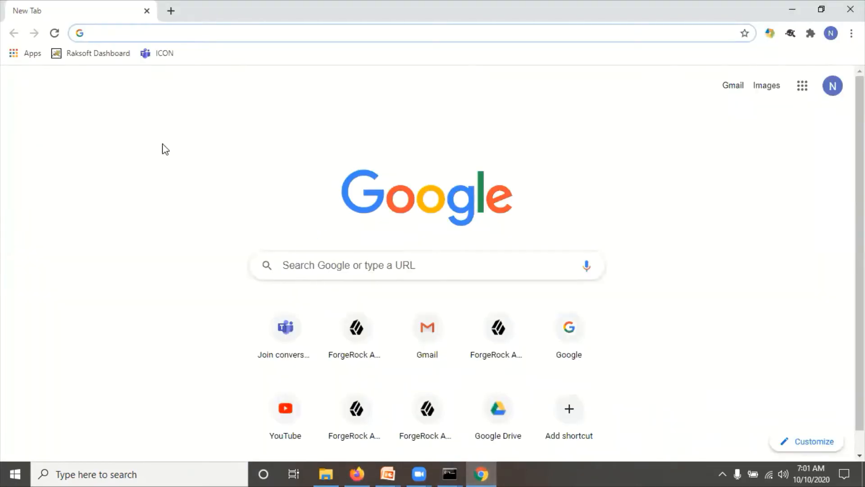
- Check the idp and sp Tomcat consoles for WAR deployment progress, ending back in Firefox
left_click(359, 474)
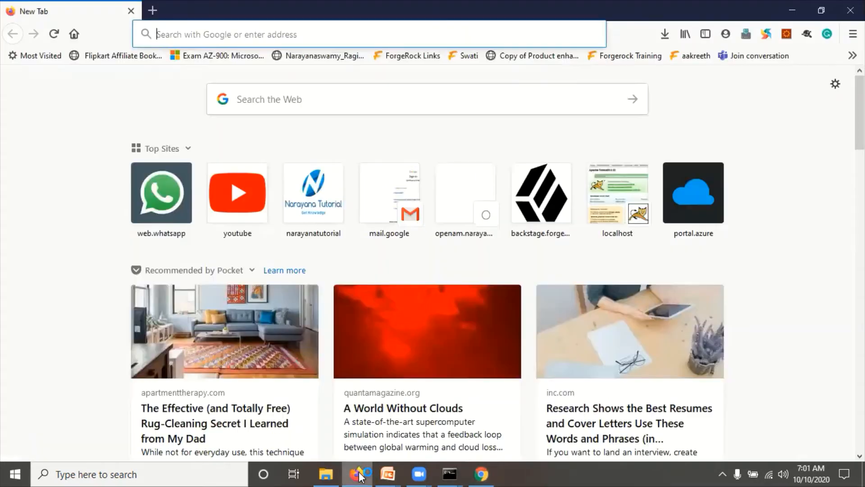
left_click(450, 473)
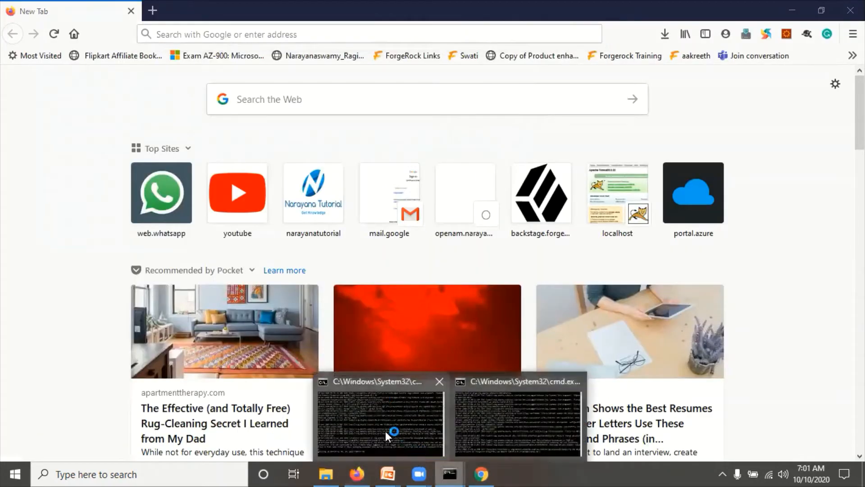
left_click(380, 382)
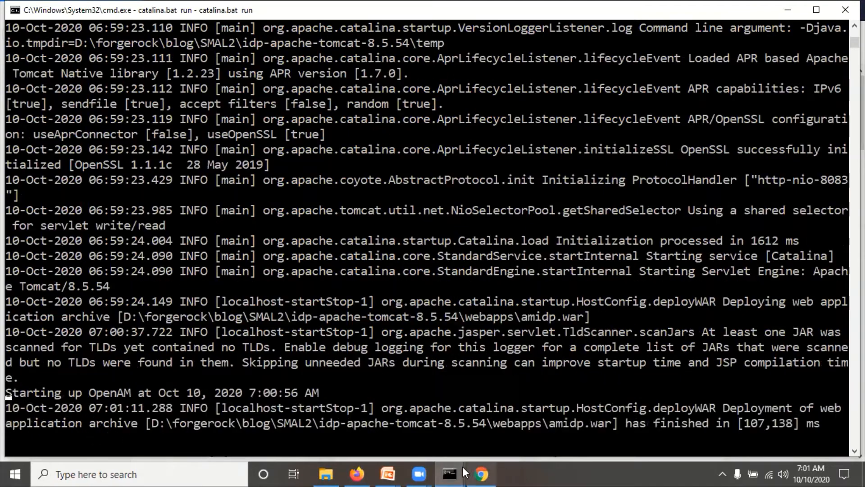
left_click(452, 468)
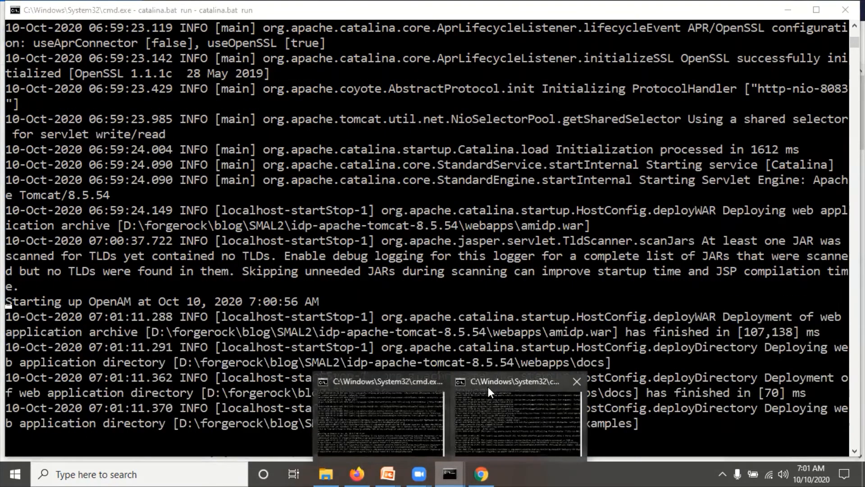
left_click(491, 383)
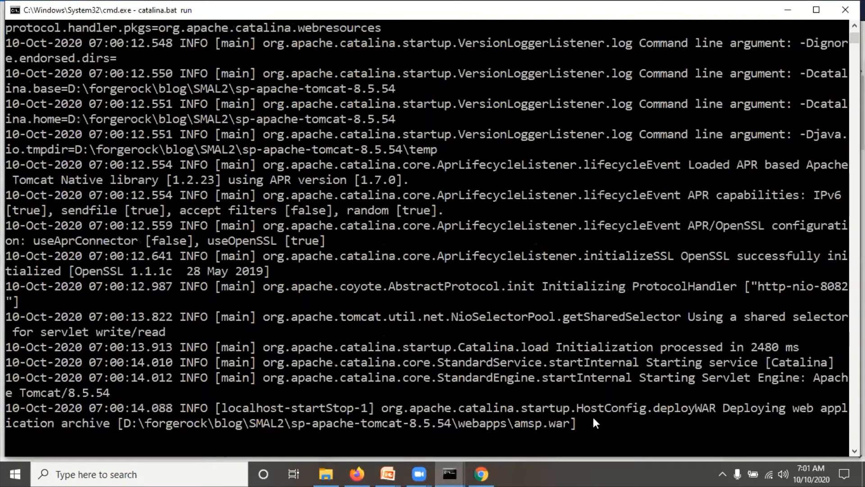
left_click(448, 466)
left_click(382, 381)
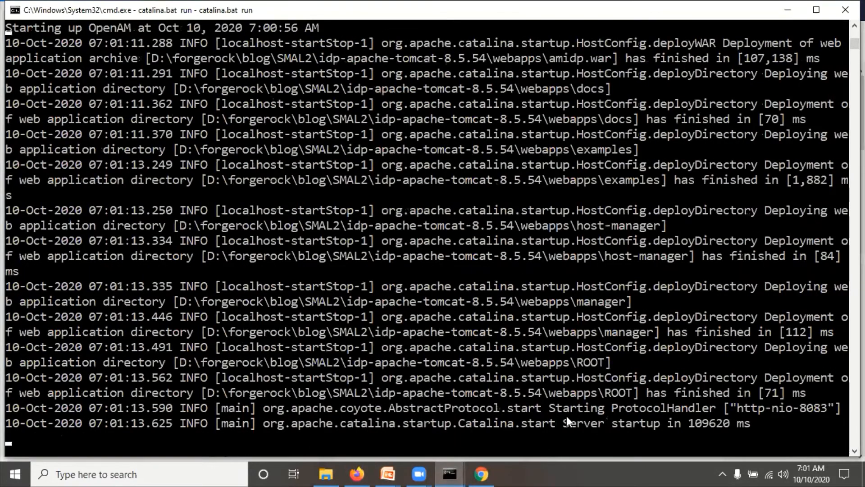
left_click(360, 469)
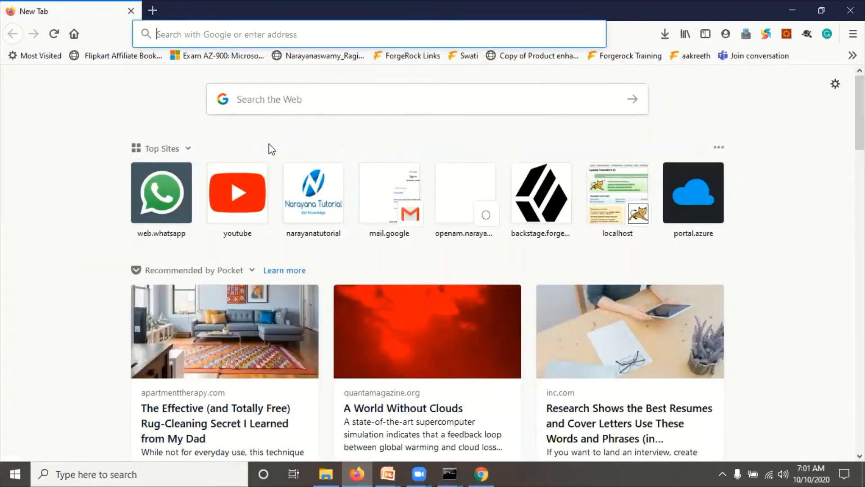
- Type idp.example.org:8083/amidp into Firefox's address bar, correcting the host and port
type("idp")
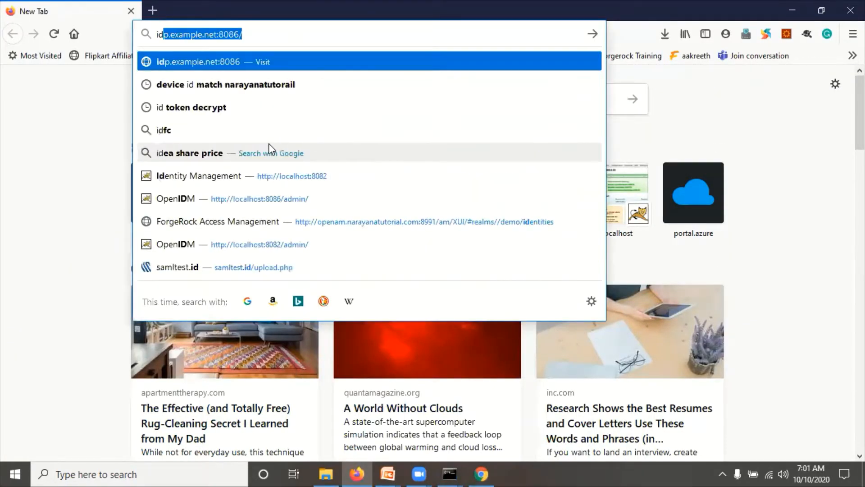
type(".")
key("BackSpace")
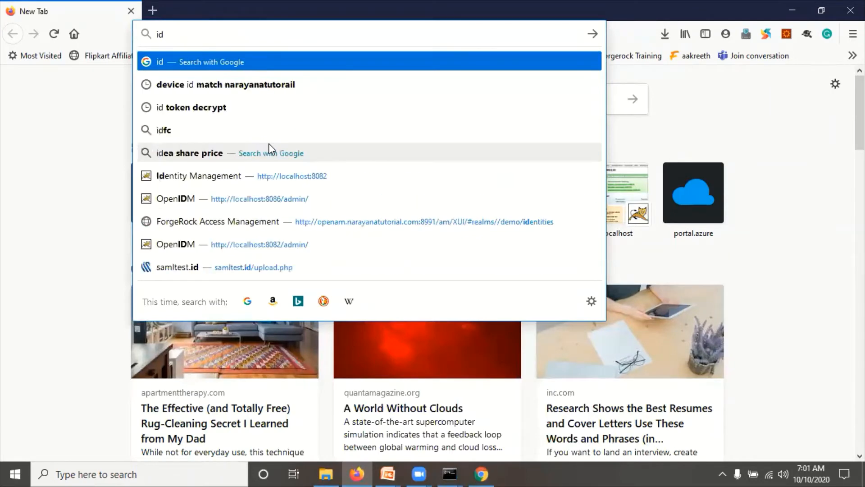
type("p.example.net:8086")
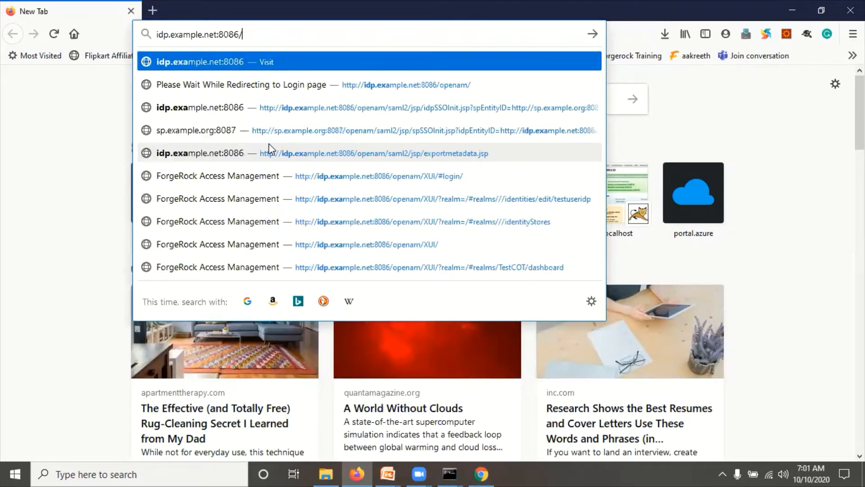
key("BackSpace")
type("3")
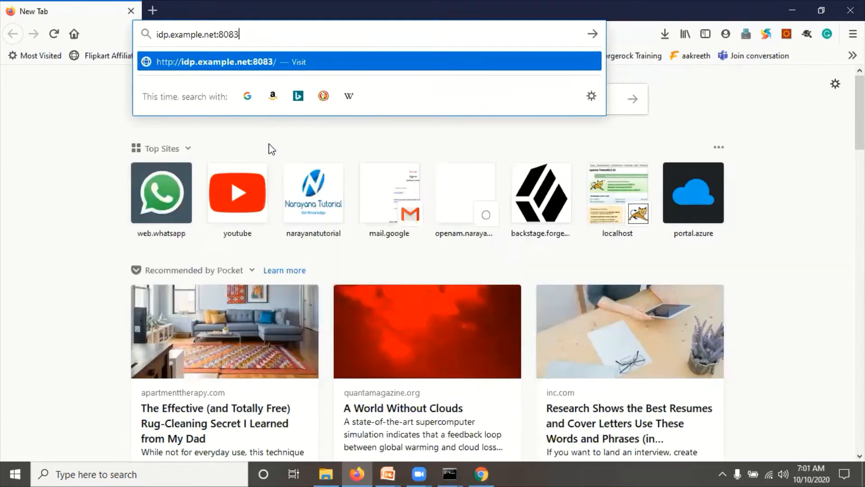
type("/amidp")
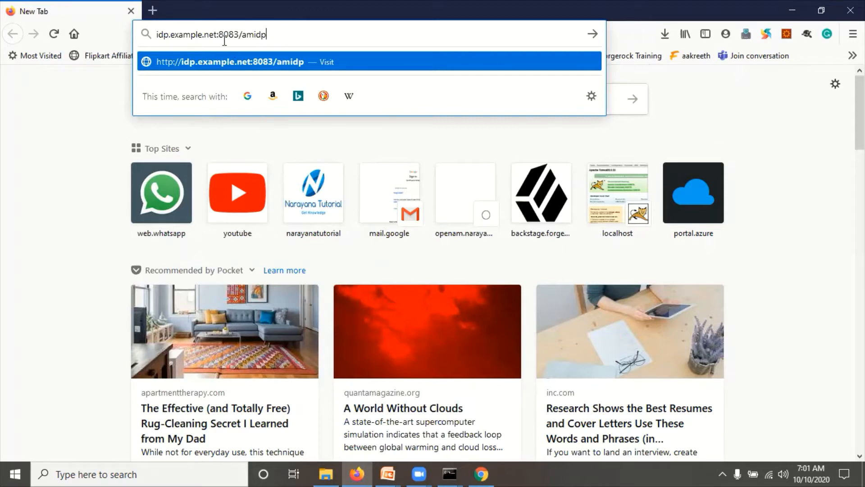
left_click(215, 34)
key("BackSpace")
key("BackSpace")
key("BackSpace")
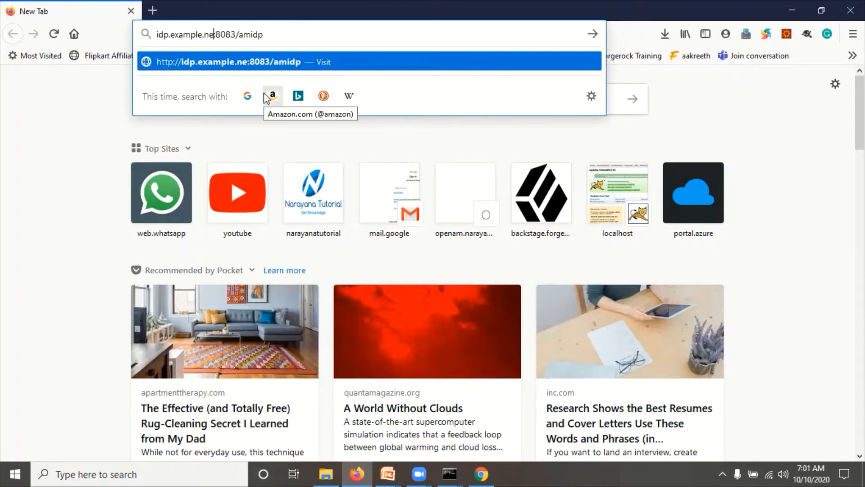
type("org")
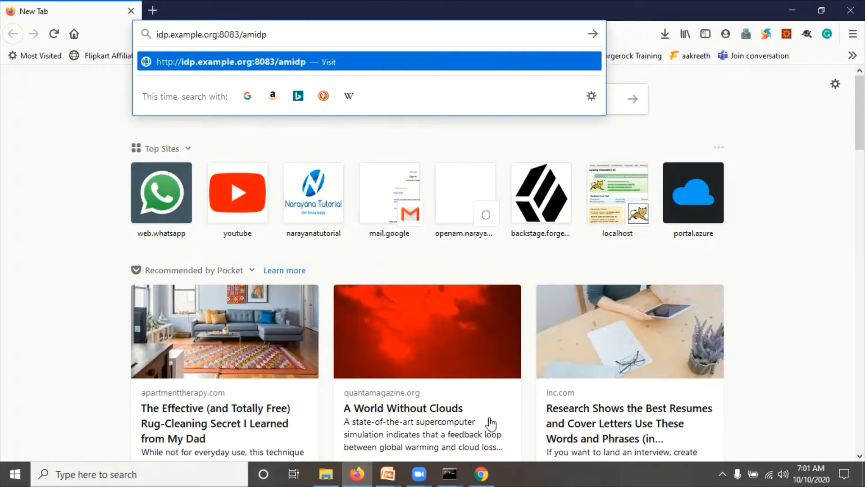
- Check the prerequisites slide, then load the idp address in Firefox
left_click(387, 473)
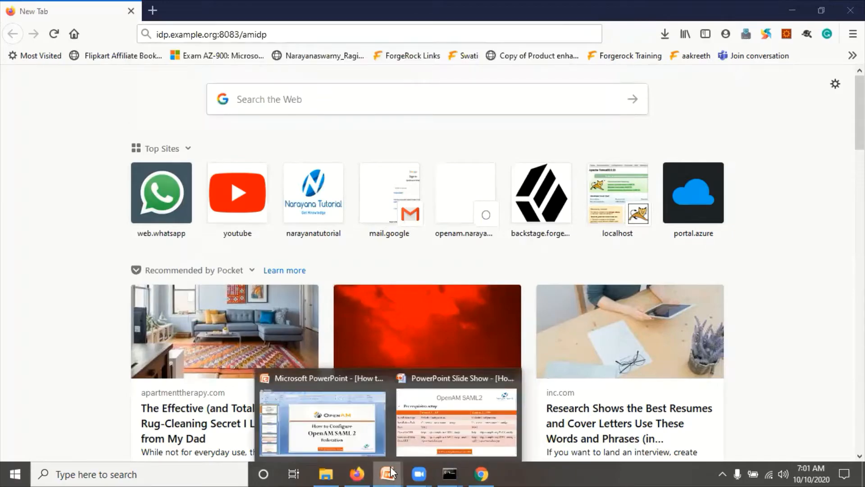
left_click(450, 409)
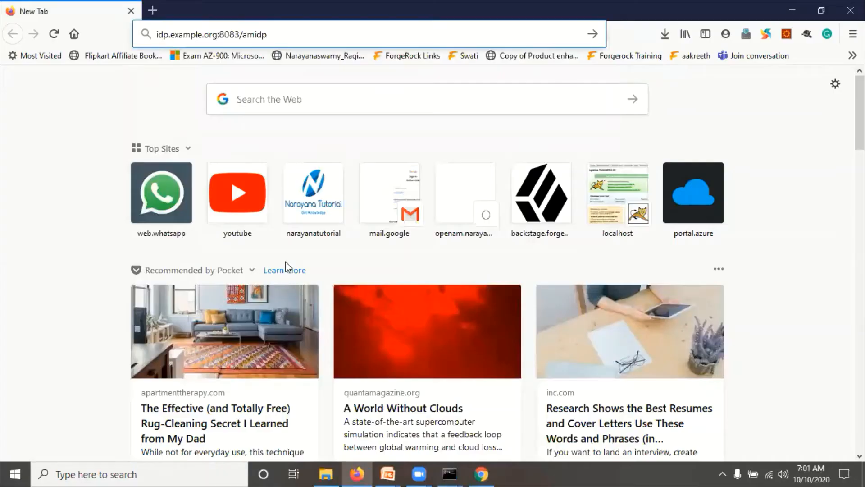
key("Return")
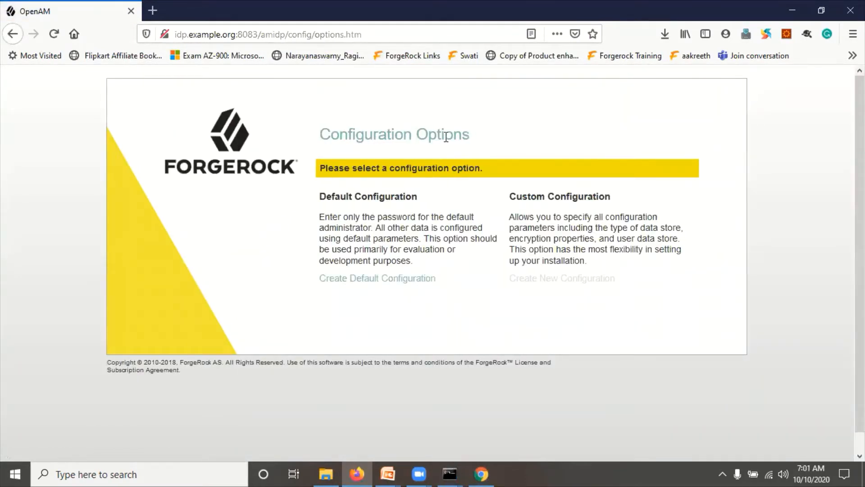
left_click(482, 474)
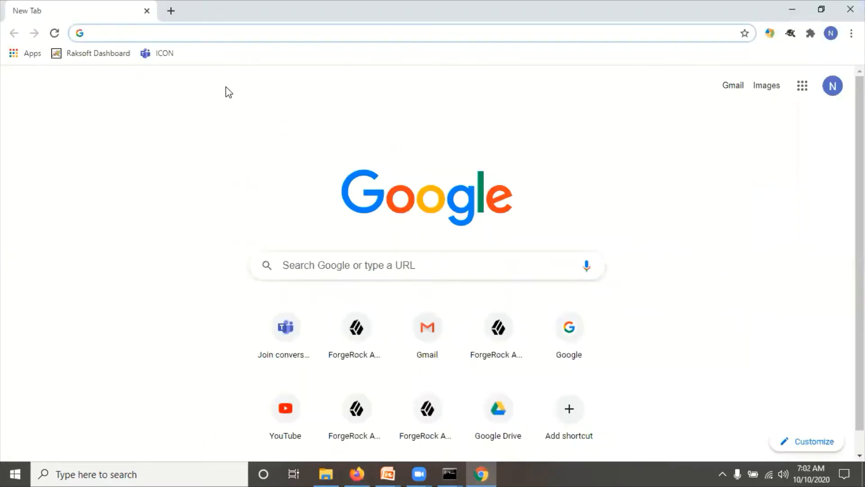
- Load sp.example.net:8082/amsp in Chrome, checking the URL against the prerequisites slide
type("sp.ex")
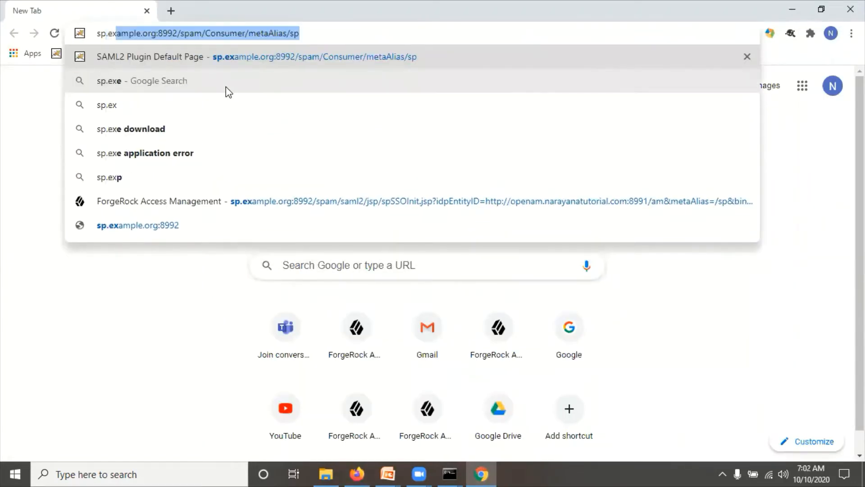
type("ample.")
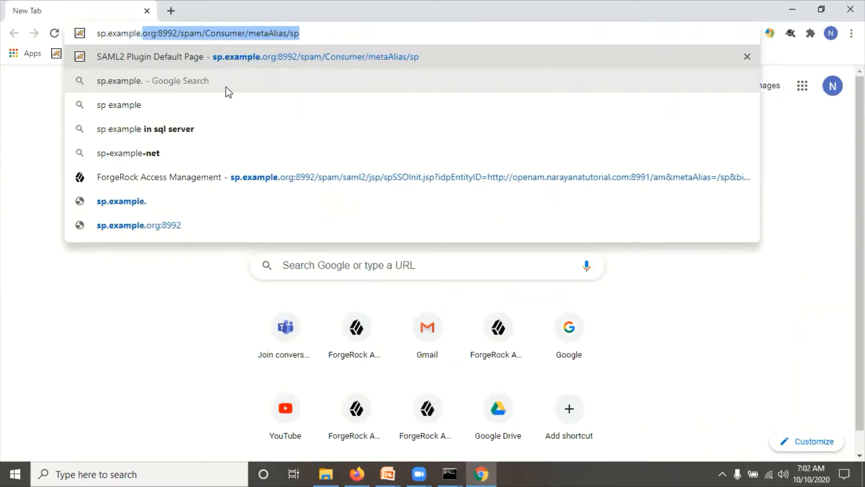
type("net")
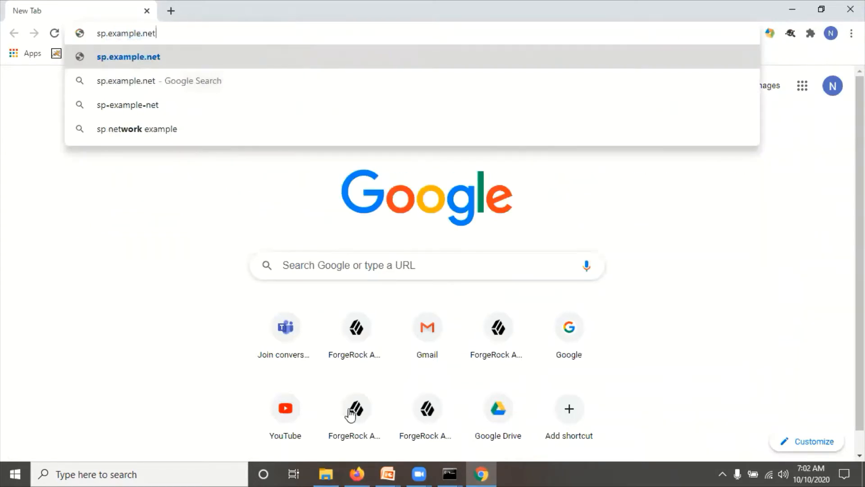
left_click(387, 474)
left_click(441, 421)
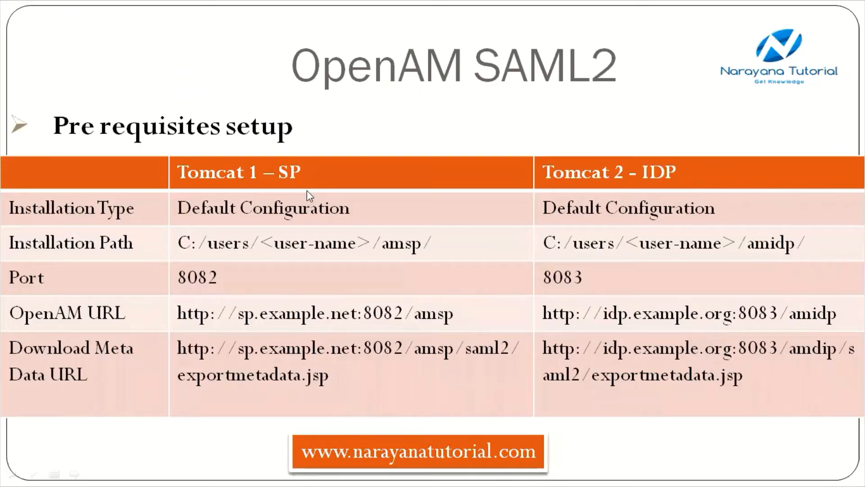
key("alt+Tab")
type(":80")
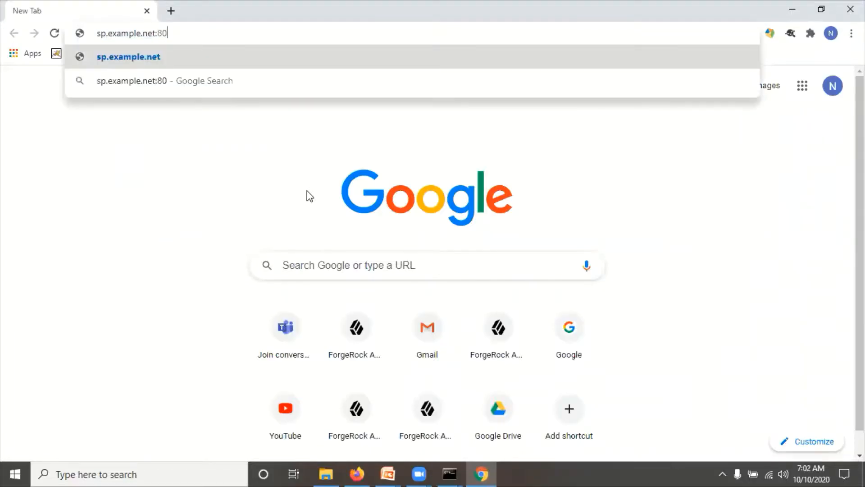
type("82/ams")
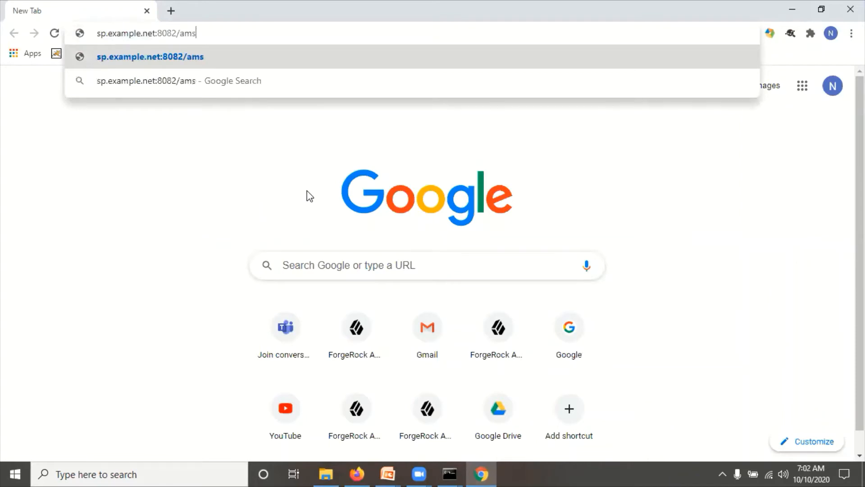
type("p")
key("Return")
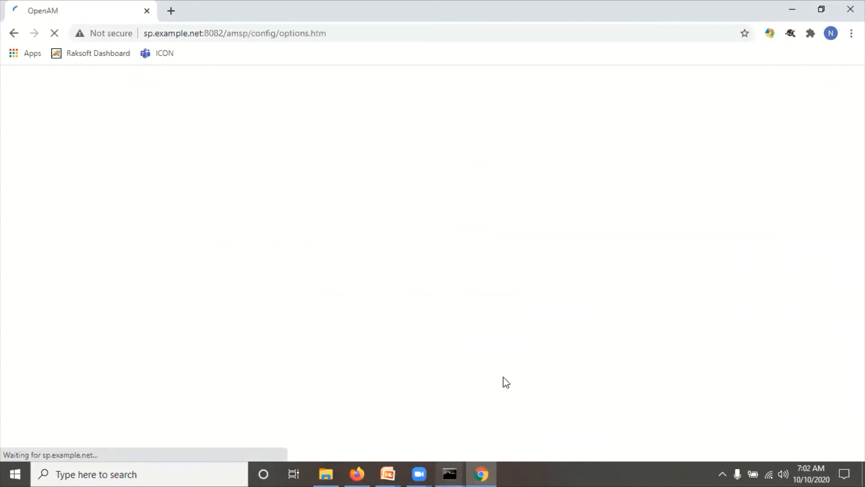
- Check the SP Tomcat console for amsp.war deployment, then return to Firefox
mouse_move(449, 473)
left_click(512, 379)
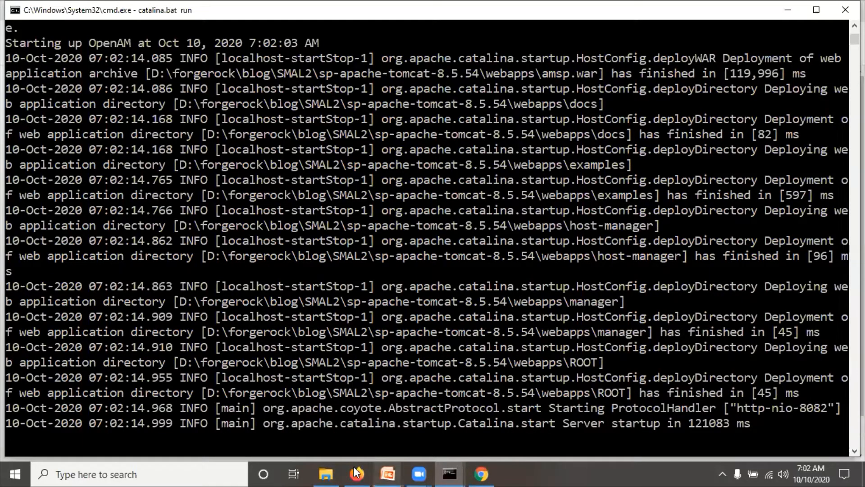
left_click(482, 472)
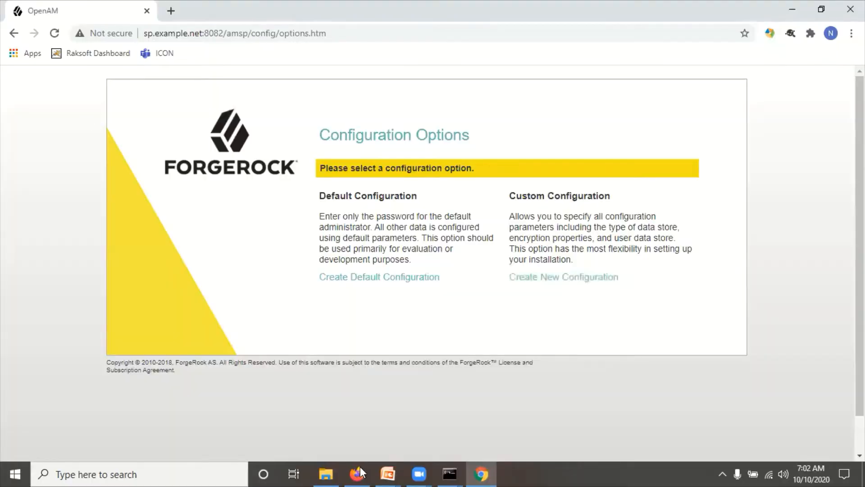
left_click(360, 471)
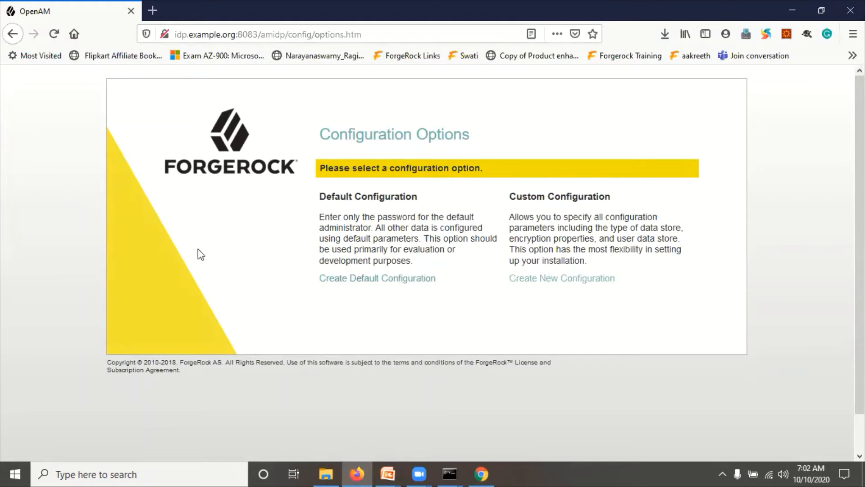
- Start Create Default Configuration for amidp and accept the license agreement
double_click(273, 34)
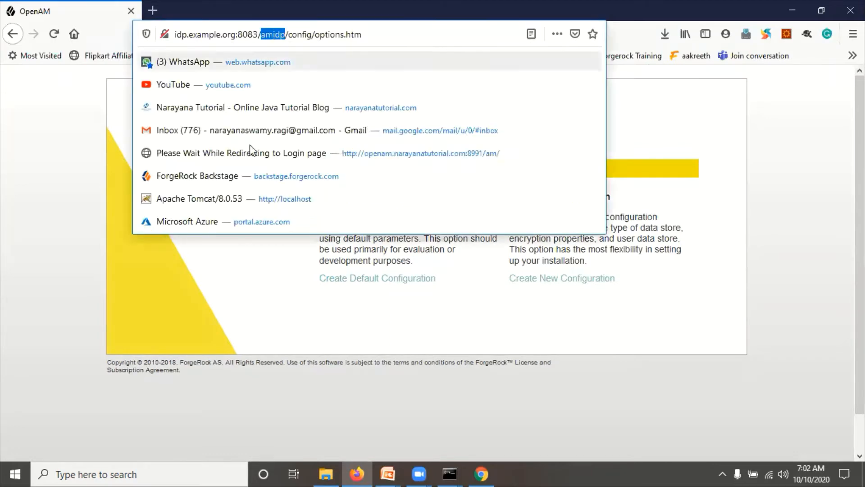
left_click(223, 284)
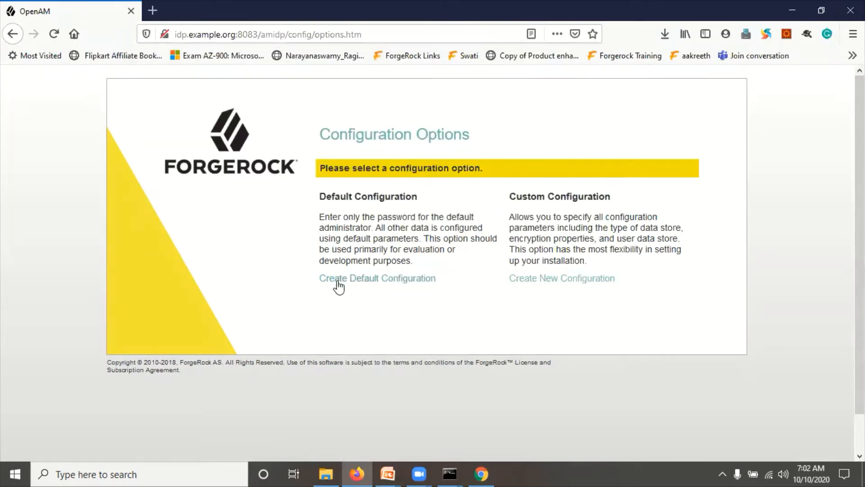
left_click(362, 284)
scroll(283, 360, "down", 15)
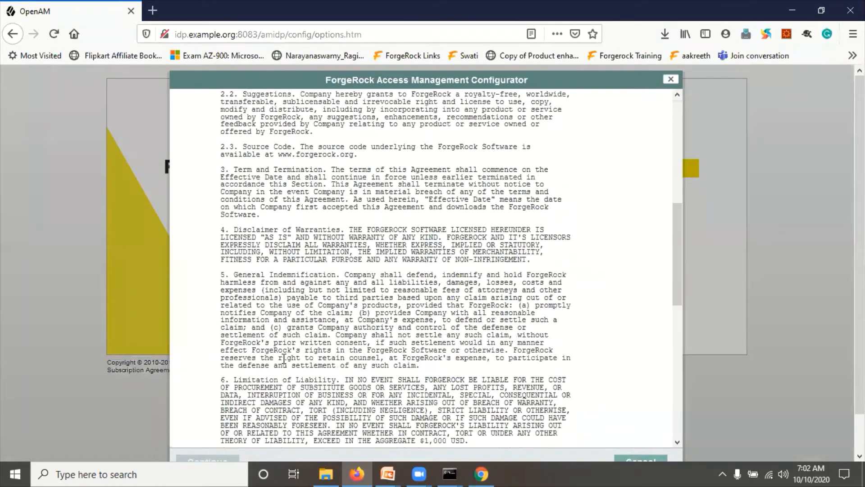
scroll(283, 359, "down", 20)
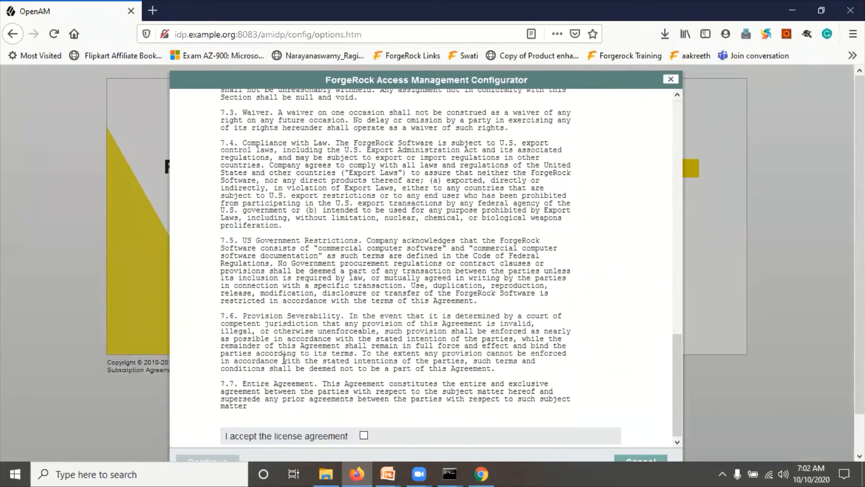
left_click(364, 435)
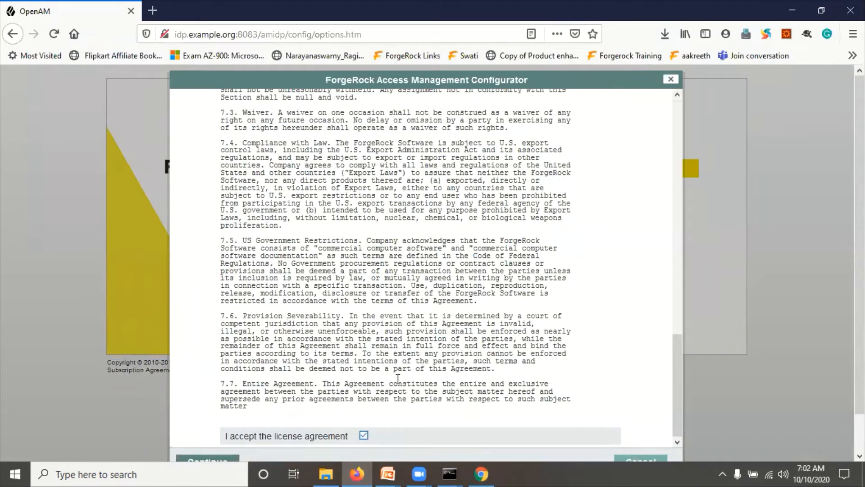
scroll(398, 378, "down", 2)
left_click(208, 422)
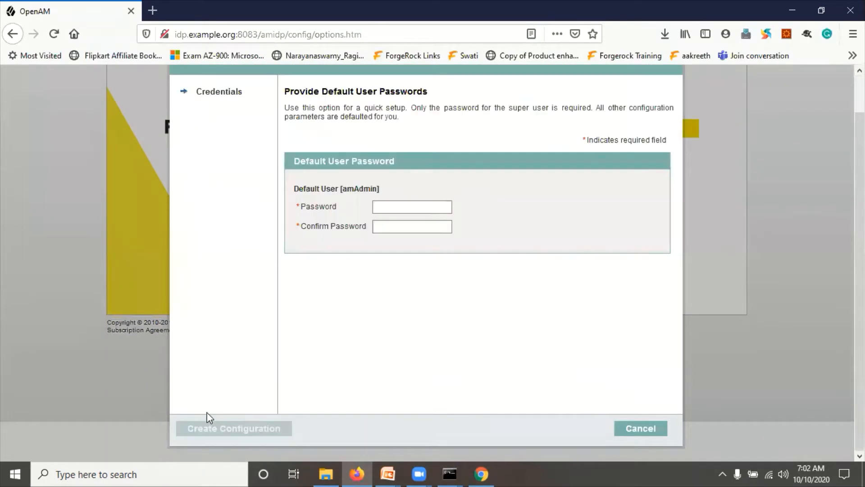
- Enter and confirm the amAdmin password, then create the default configuration
left_click(386, 208)
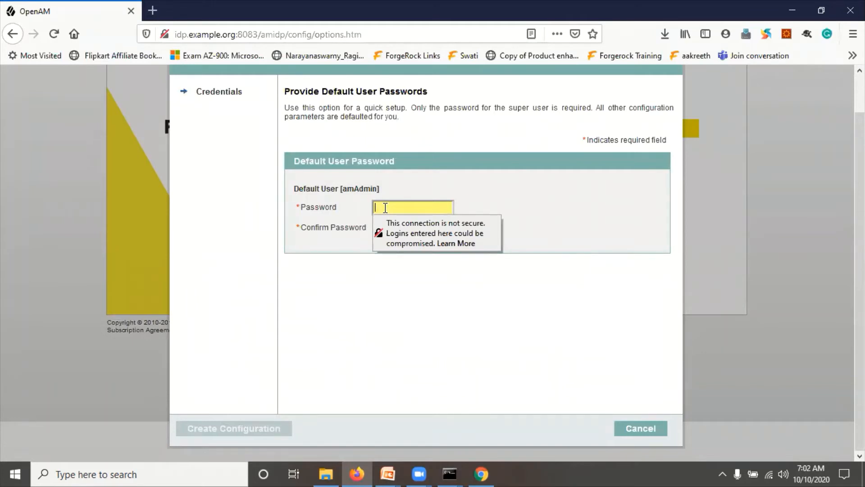
type("password")
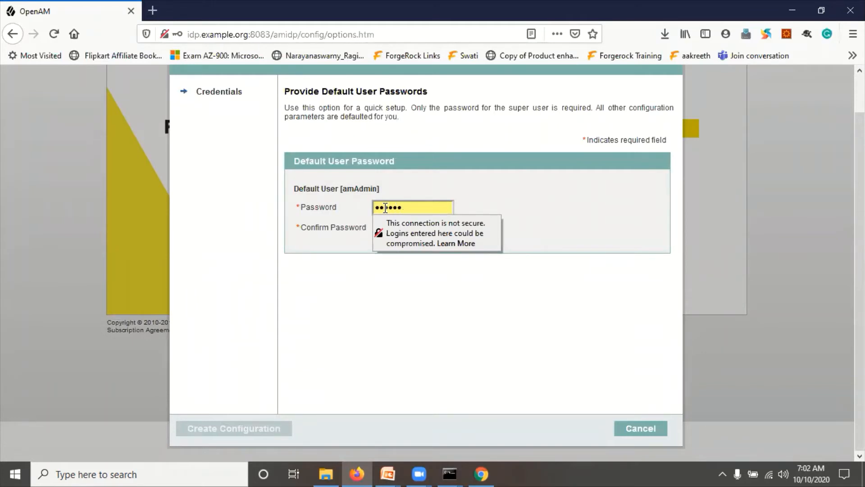
left_click(408, 347)
left_click(399, 227)
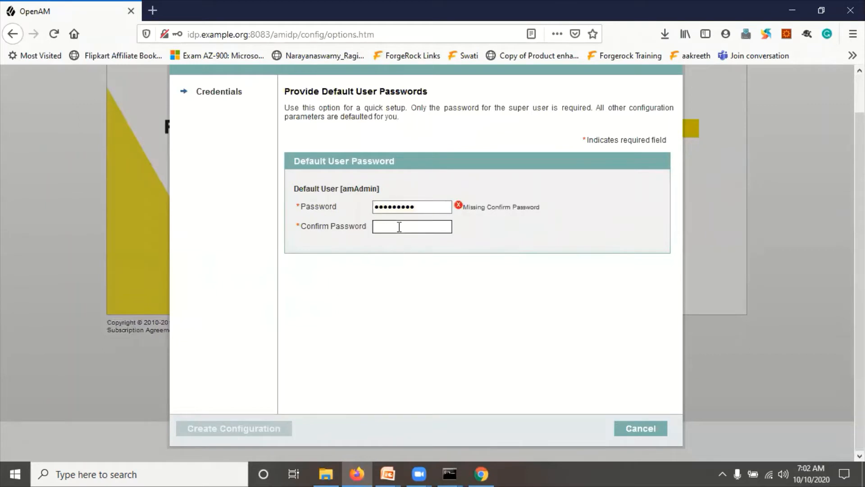
type("password")
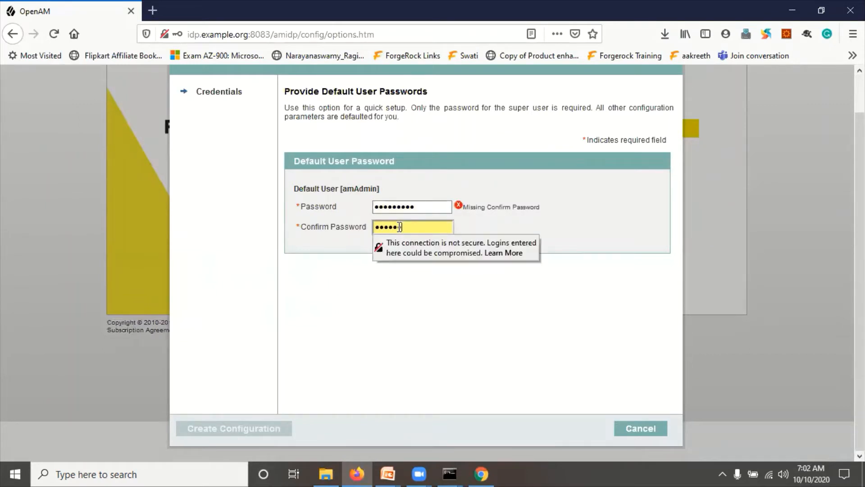
type("1")
double_click(361, 185)
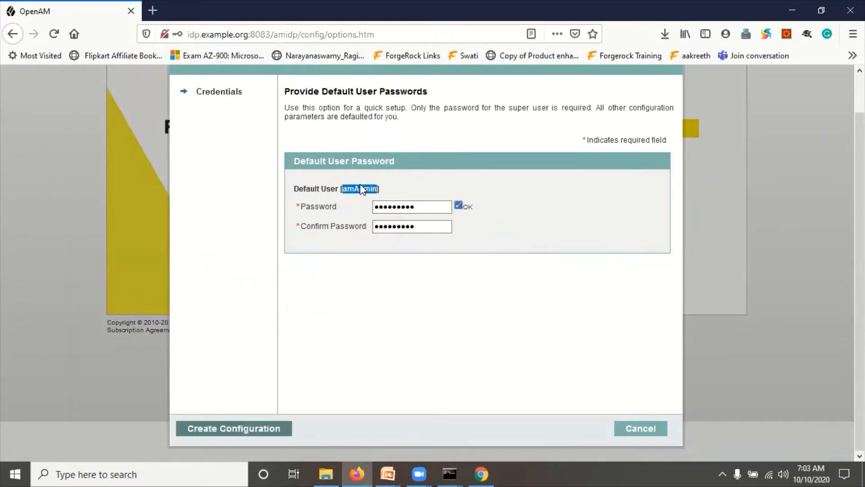
left_click(391, 338)
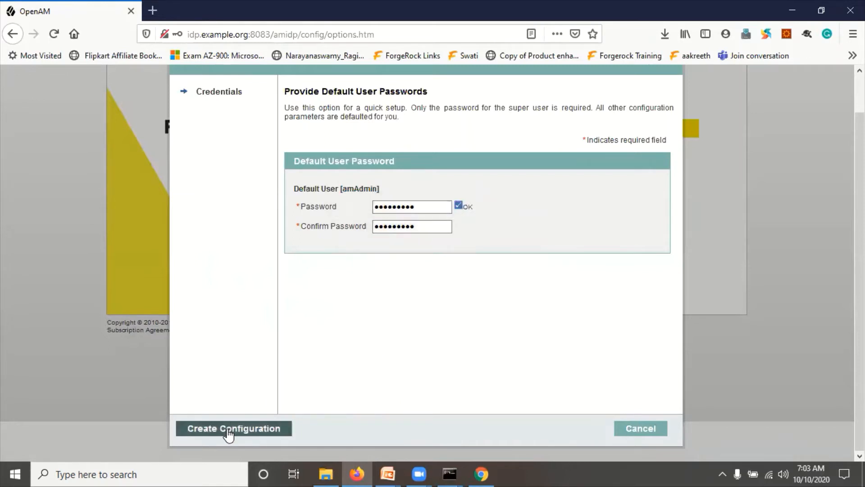
left_click(241, 429)
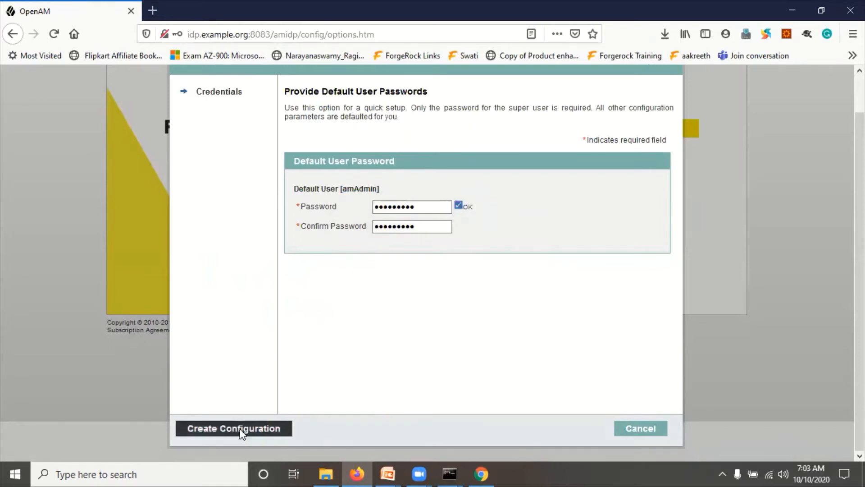
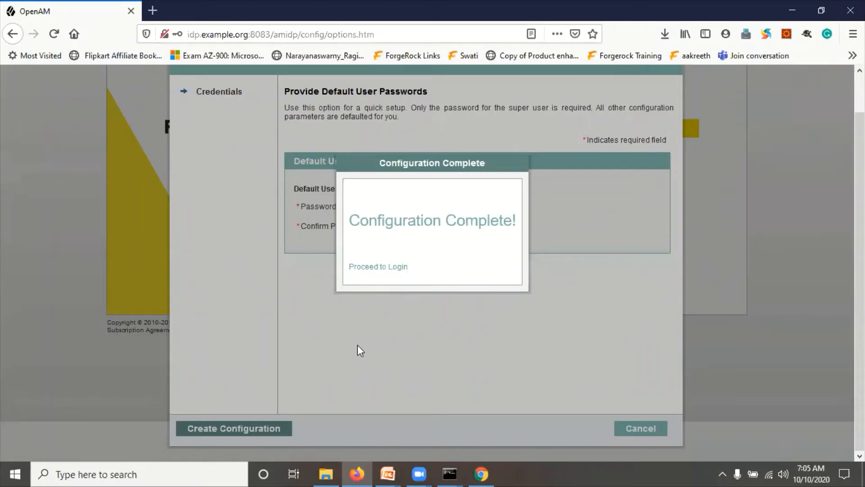
- Sign in to the IDP admin console as amadmin and decline Firefox's offer to save the login
left_click(382, 268)
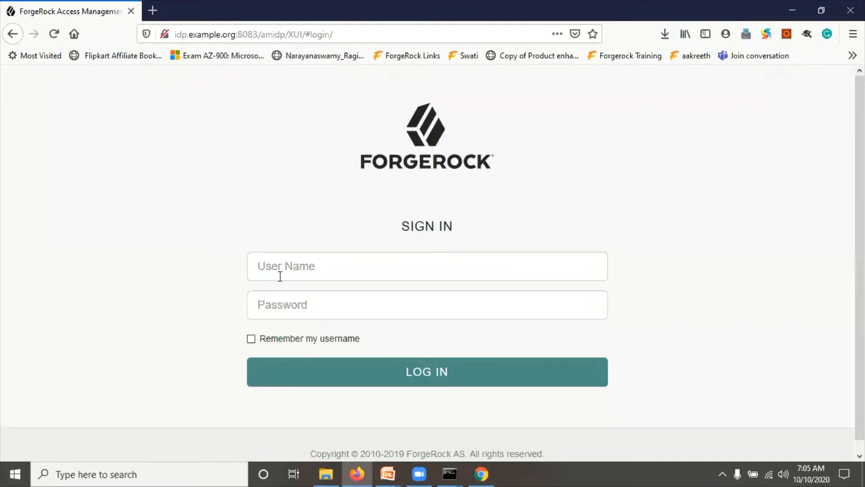
left_click(294, 270)
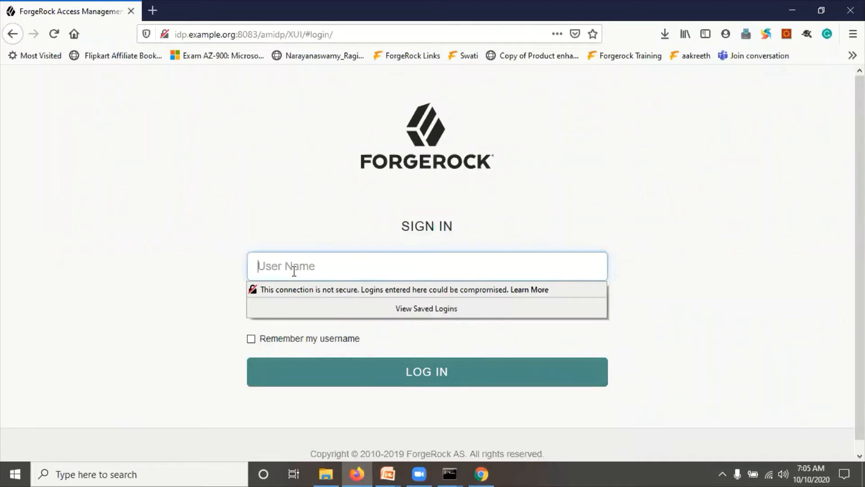
type("amadminp")
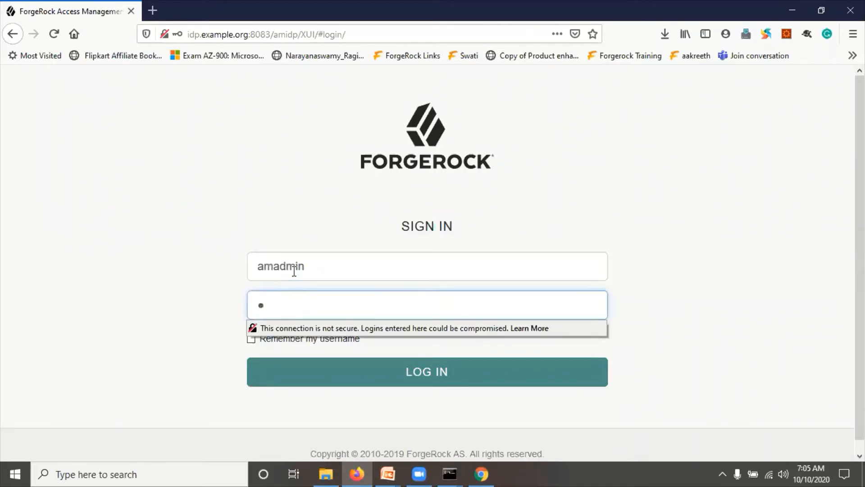
type("assword1")
left_click(426, 377)
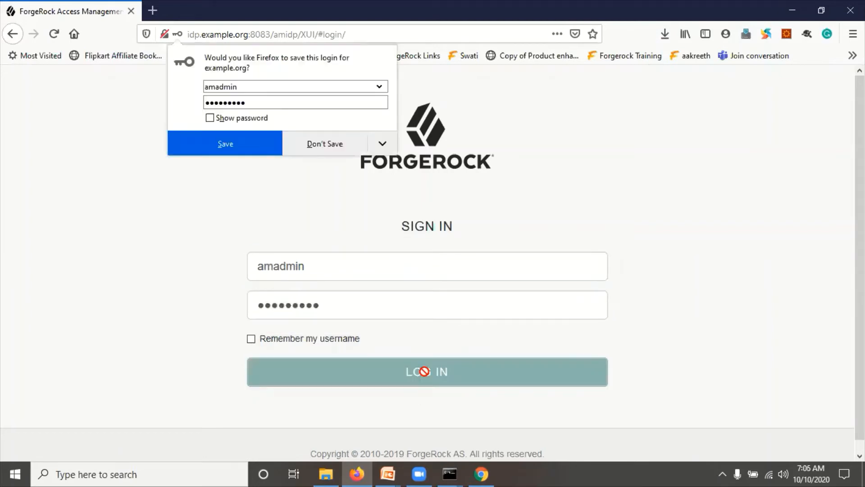
left_click(318, 144)
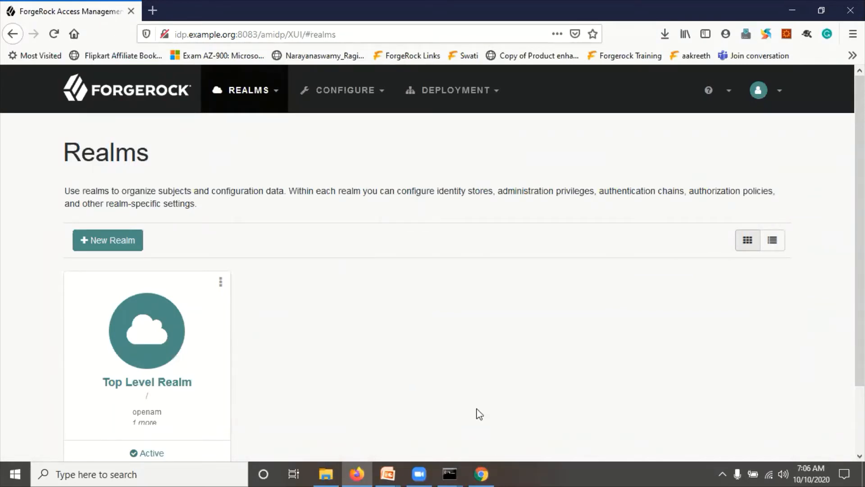
mouse_move(484, 472)
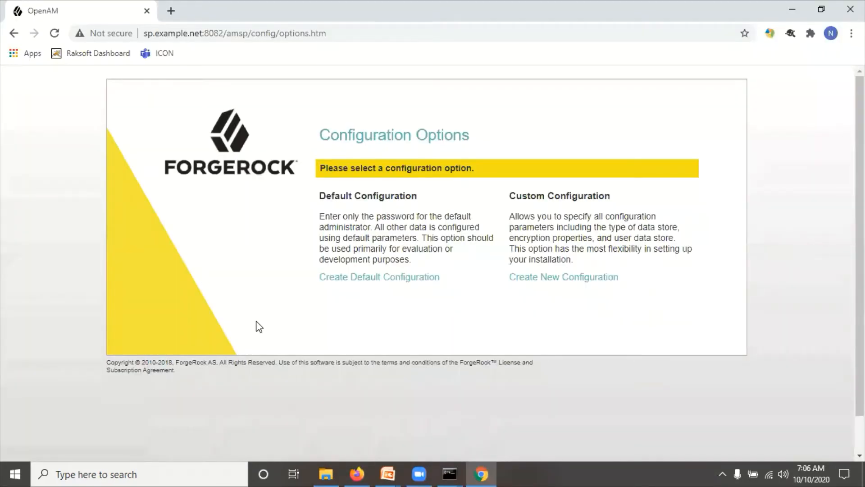
- Start the SP server's default configuration in Chrome and accept the license agreement
left_click(356, 276)
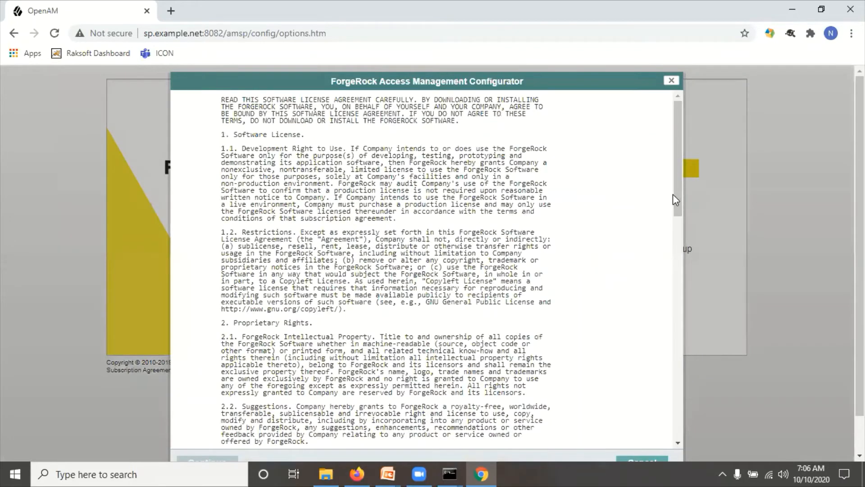
scroll(675, 198, "down", 10)
scroll(379, 371, "down", 10)
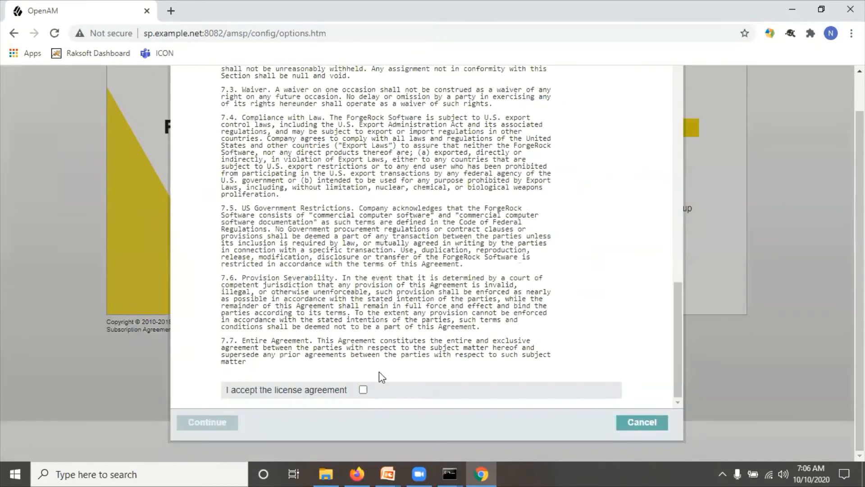
left_click(363, 390)
left_click(218, 421)
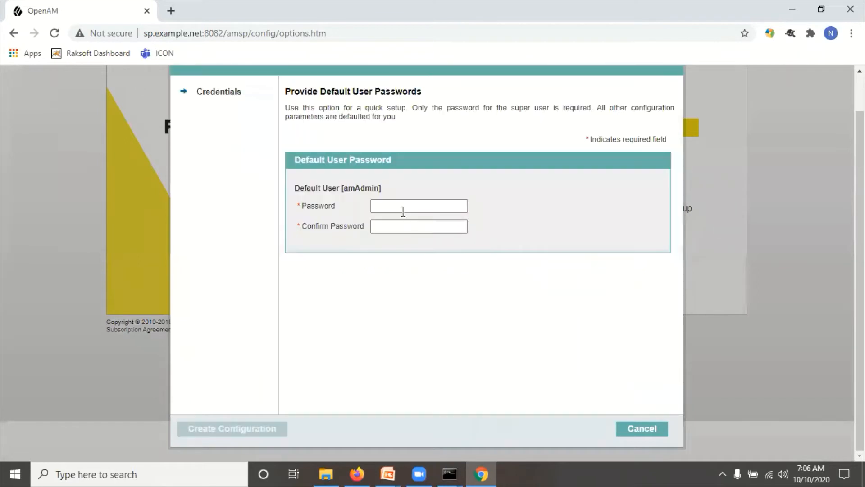
- Set and confirm the SP amAdmin password, then create the configuration
left_click(403, 212)
type("pas")
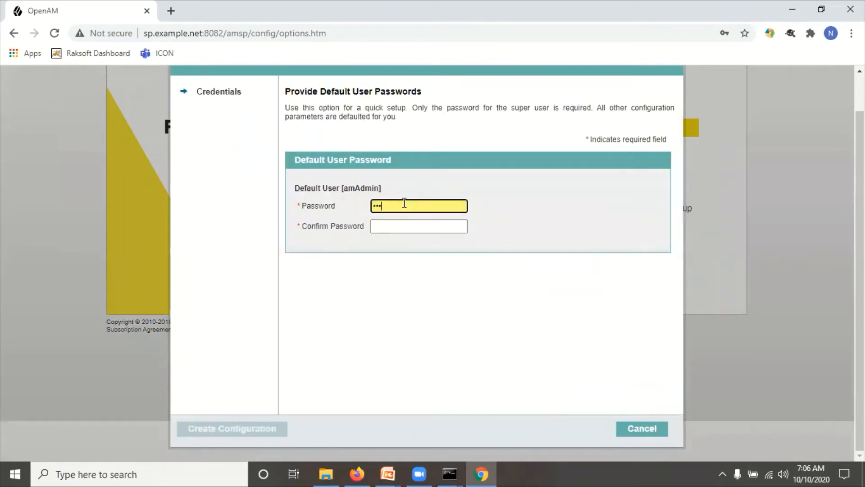
type("sword1")
key("Tab")
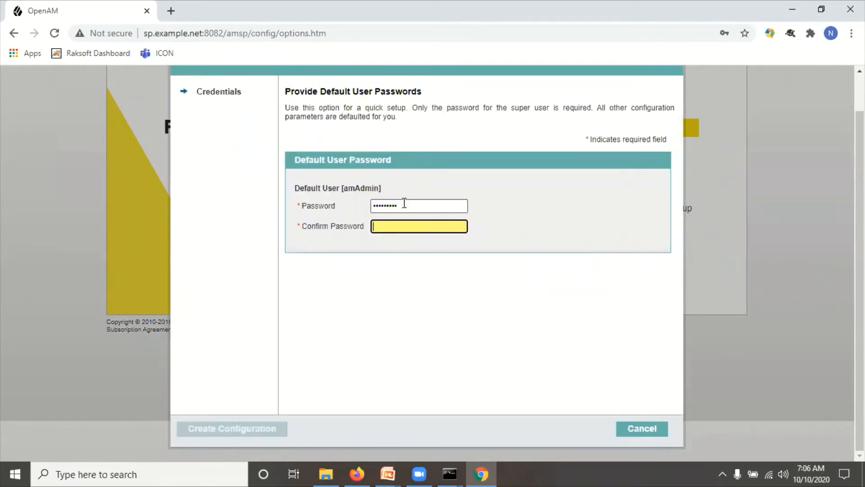
type("password1")
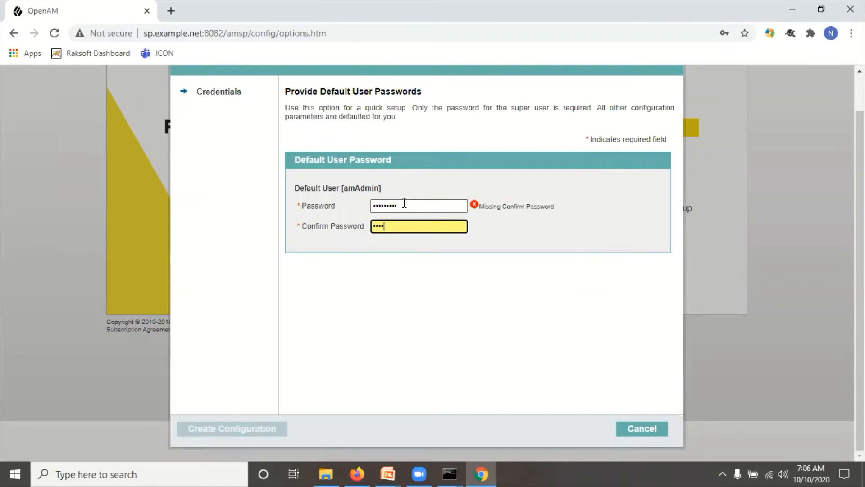
left_click(462, 326)
left_click(245, 429)
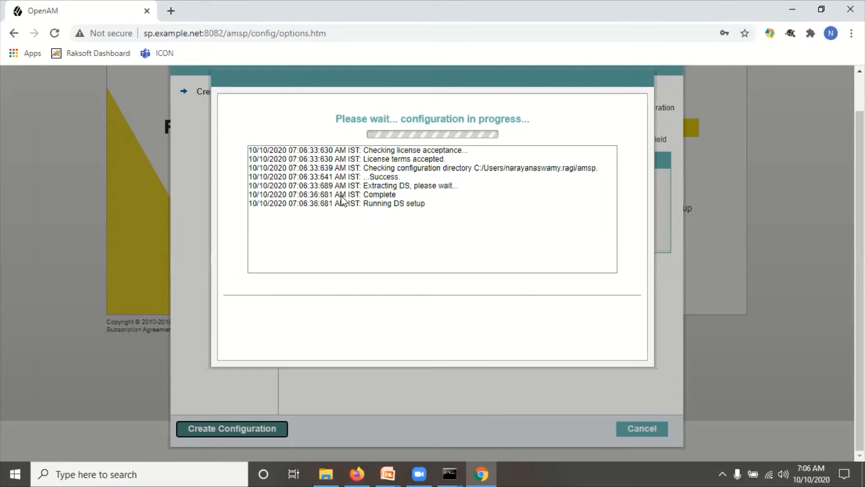
- On the IDP console, open Top Level Realm's SAMLv2 provider workflows and choose Create Hosted Identity Provider
mouse_move(357, 473)
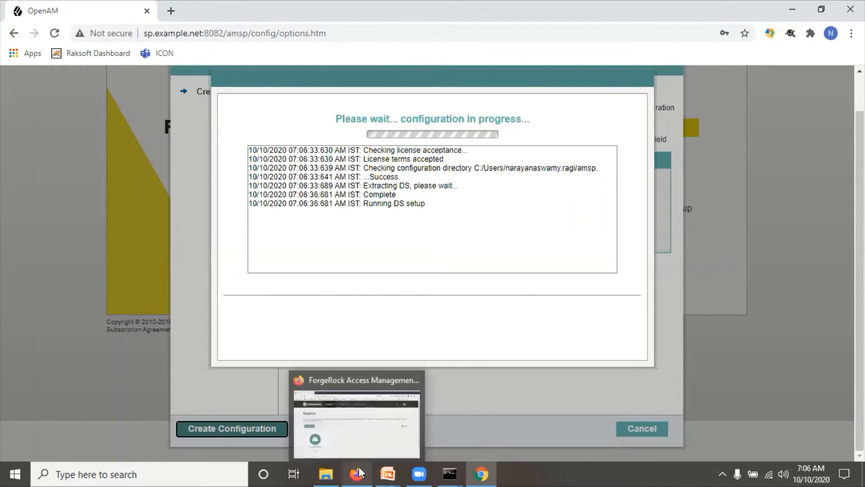
left_click(359, 426)
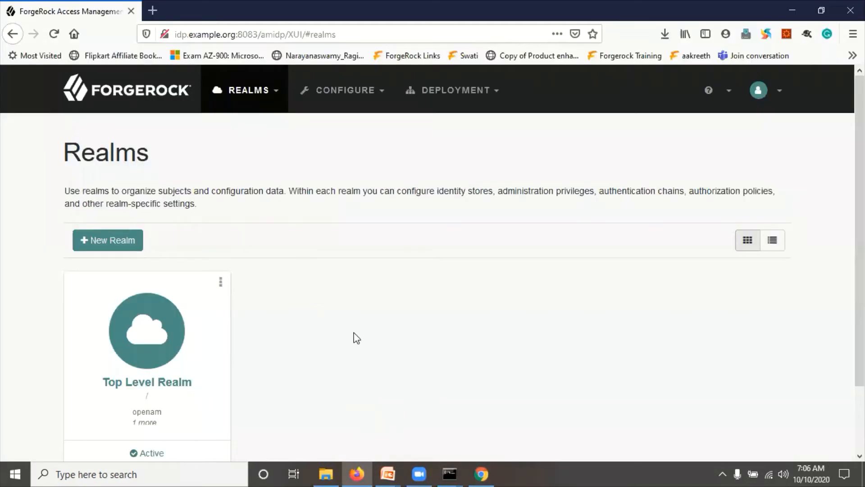
scroll(357, 338, "down", 2)
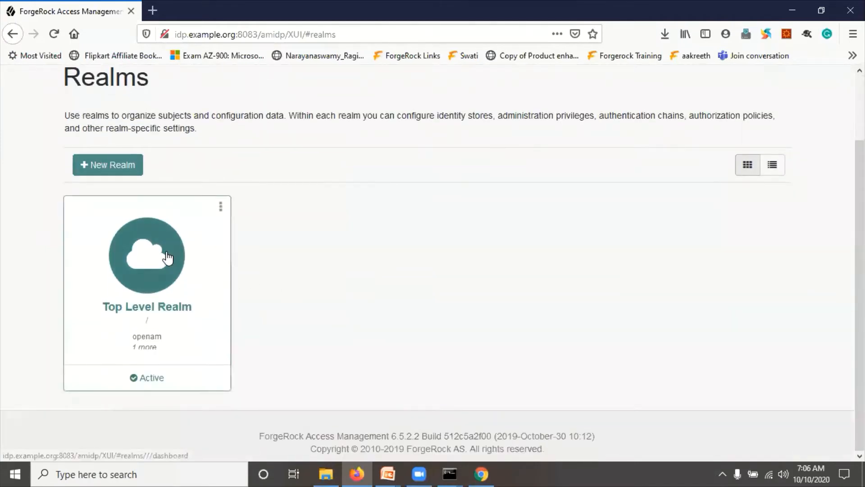
scroll(391, 321, "up", 2)
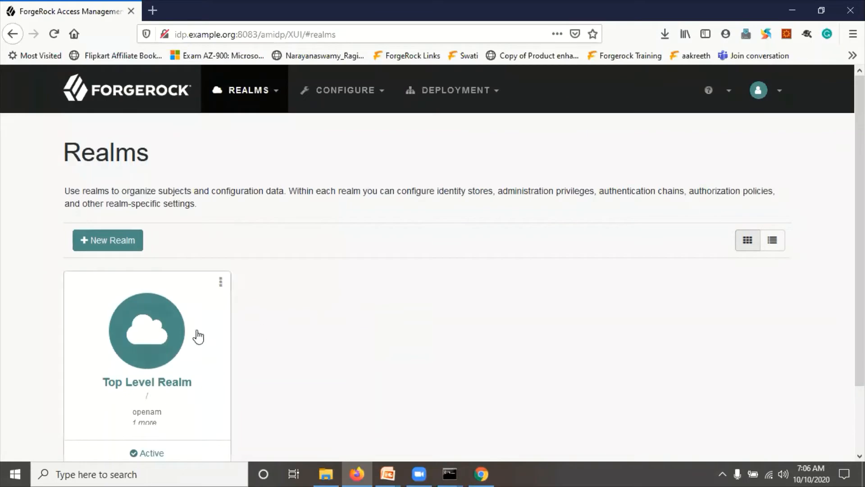
left_click(181, 335)
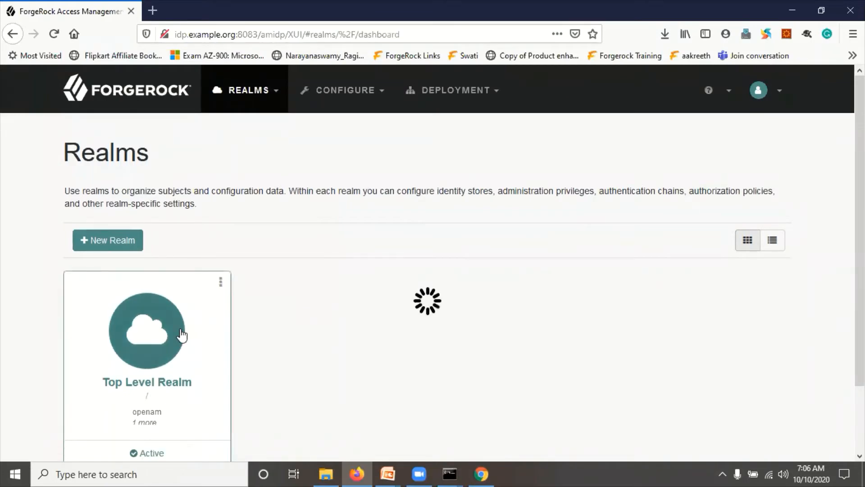
scroll(181, 333, "down", 2)
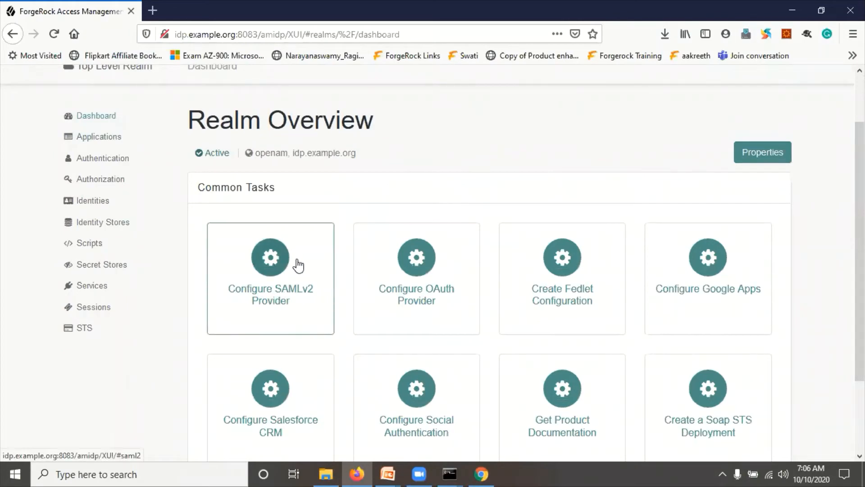
left_click(275, 261)
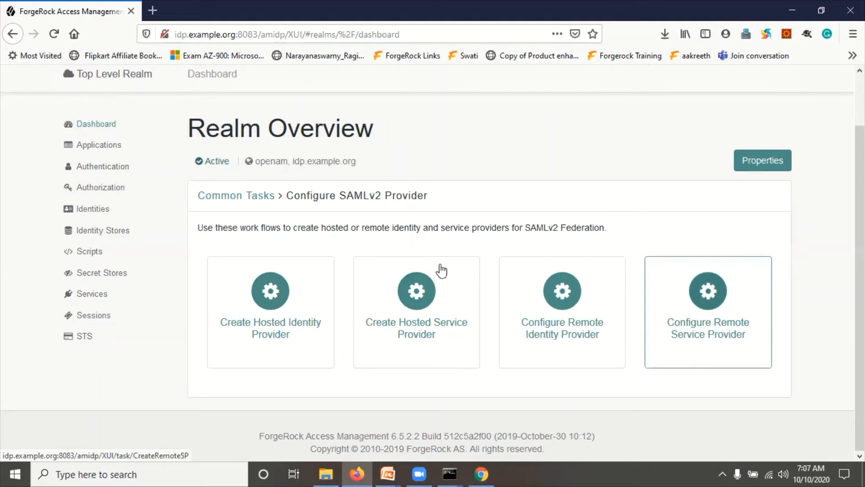
left_click(270, 295)
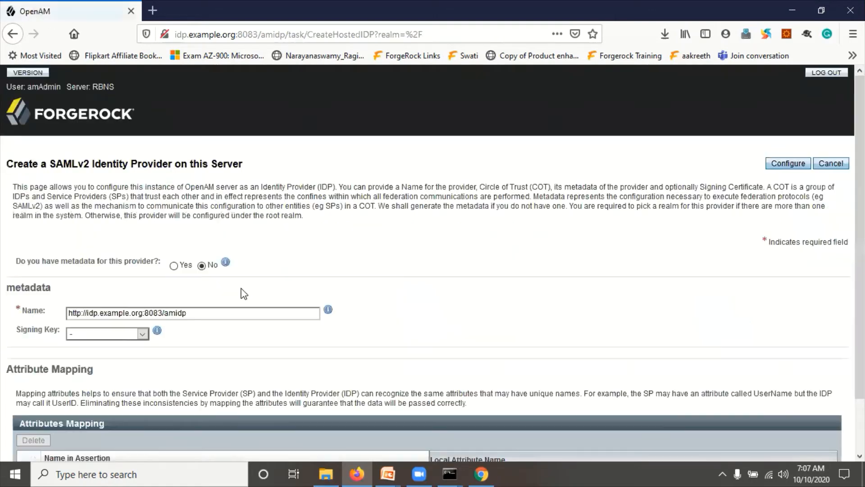
- Choose signing key test and name the new circle of trust MYCOT
scroll(183, 258, "down", 2)
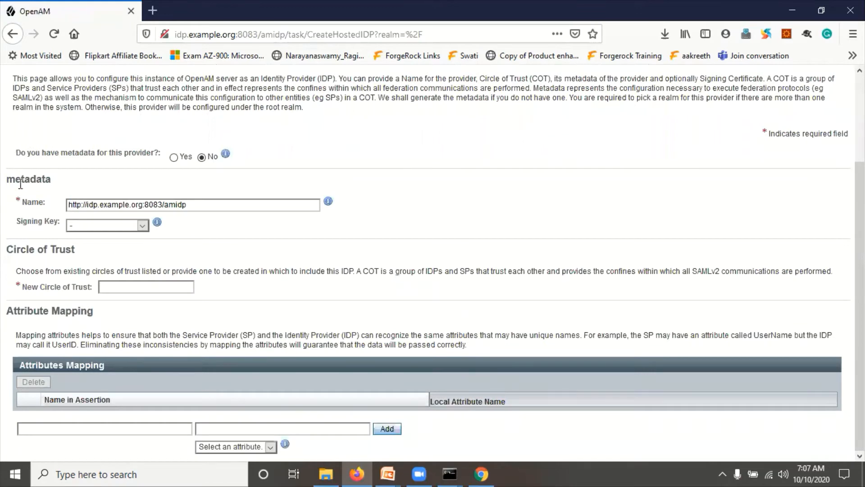
left_click(99, 223)
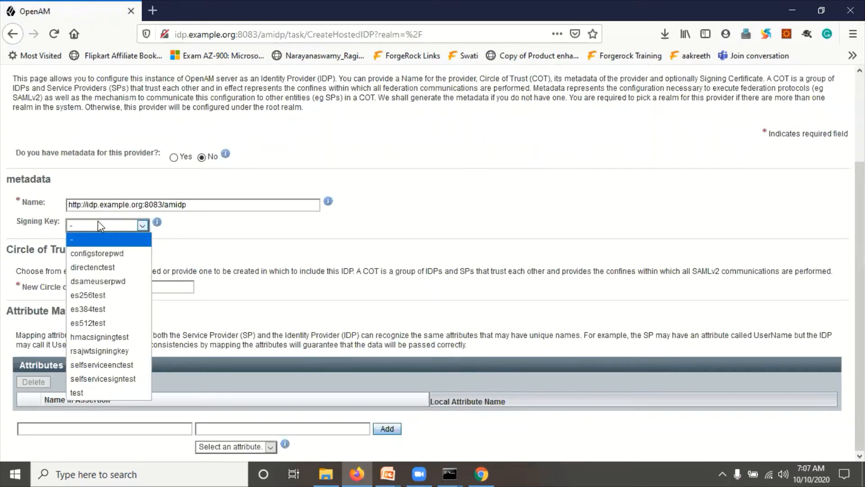
left_click(84, 394)
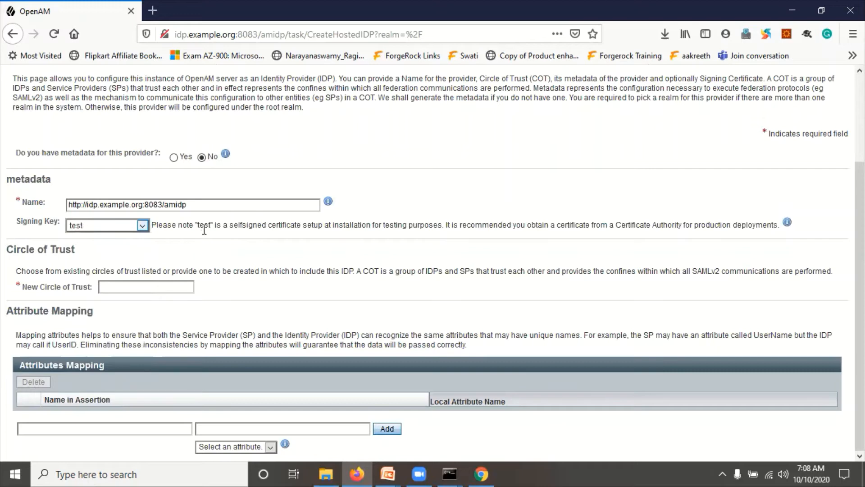
left_click(139, 286)
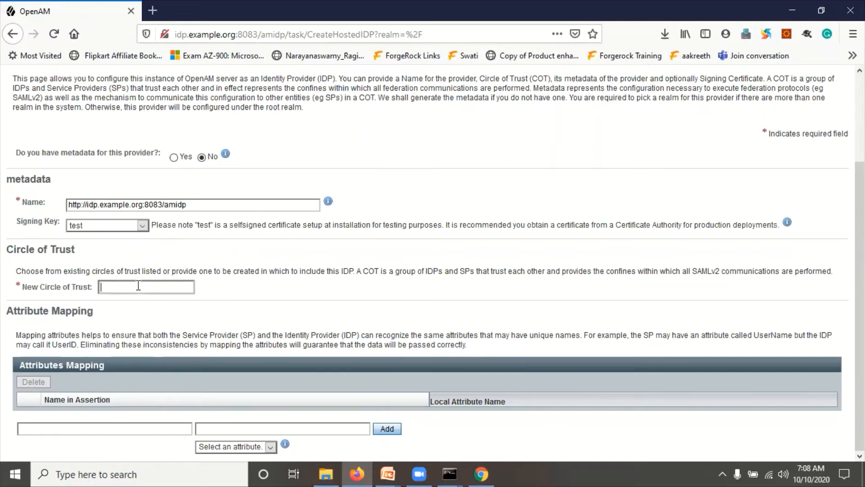
left_click(138, 285)
left_click(138, 285)
type("MYCOT")
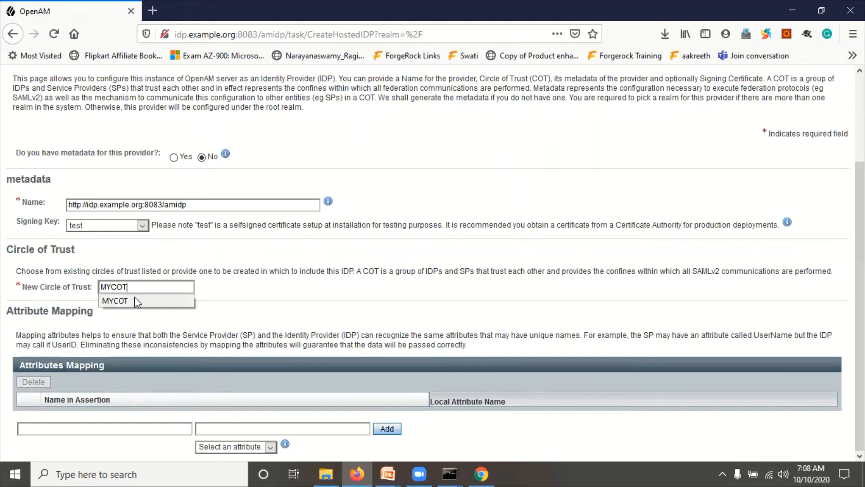
left_click(135, 297)
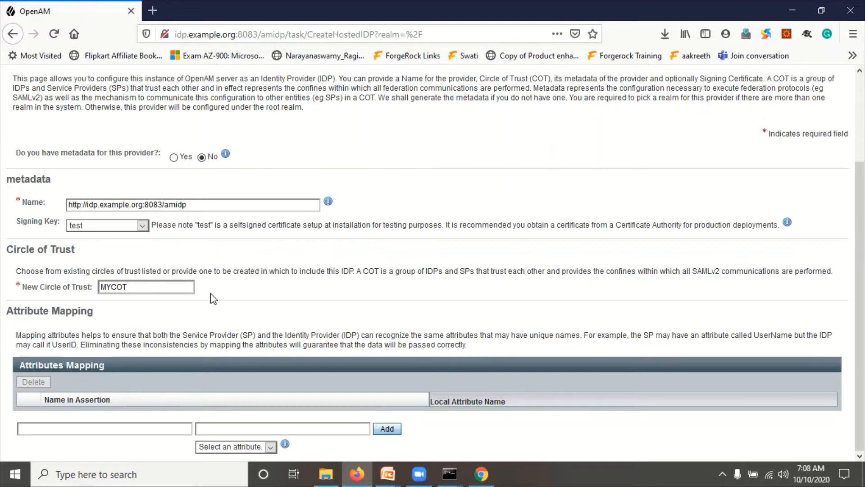
- Add a mail-to-mail attribute mapping and configure the hosted identity provider
scroll(333, 326, "up", 2)
scroll(344, 331, "down", 2)
left_click(110, 428)
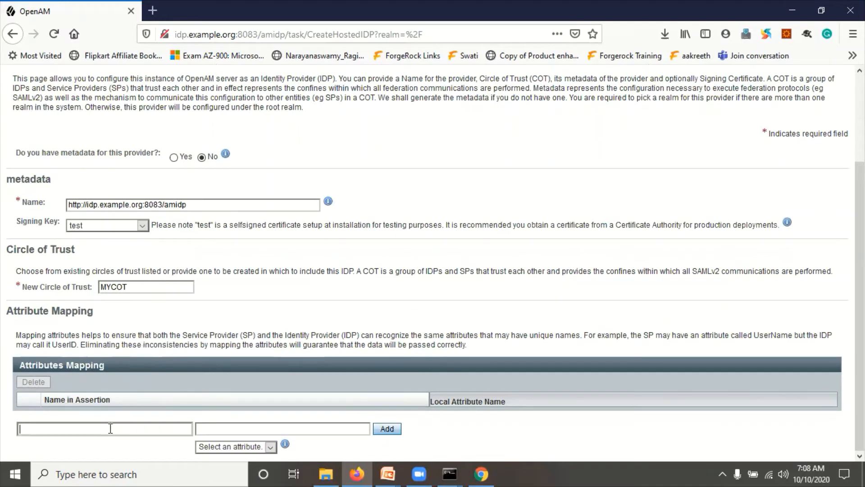
type("mail")
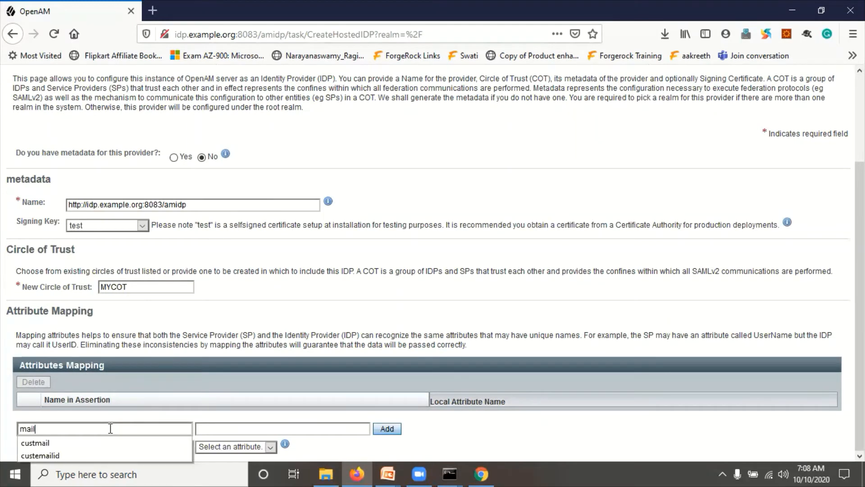
left_click(111, 428)
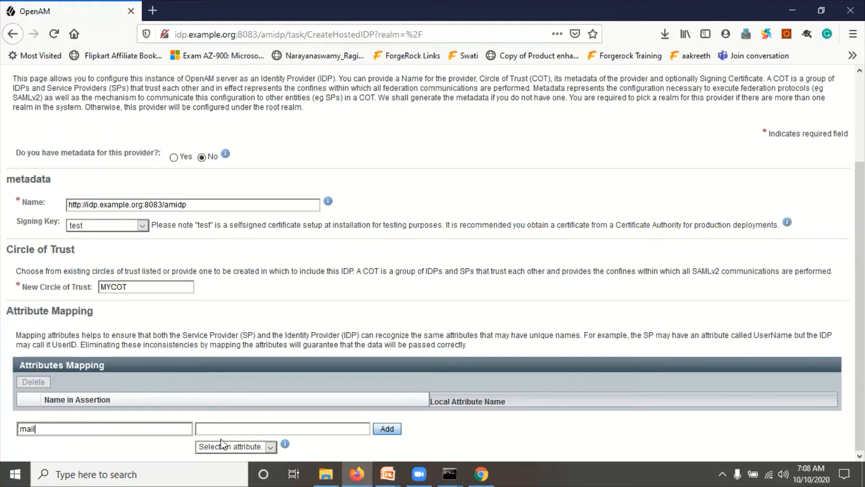
left_click(90, 425)
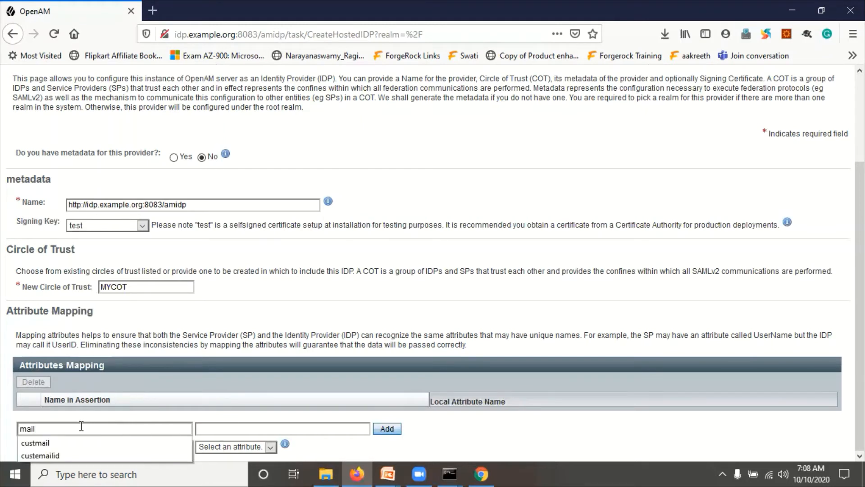
left_click(57, 427)
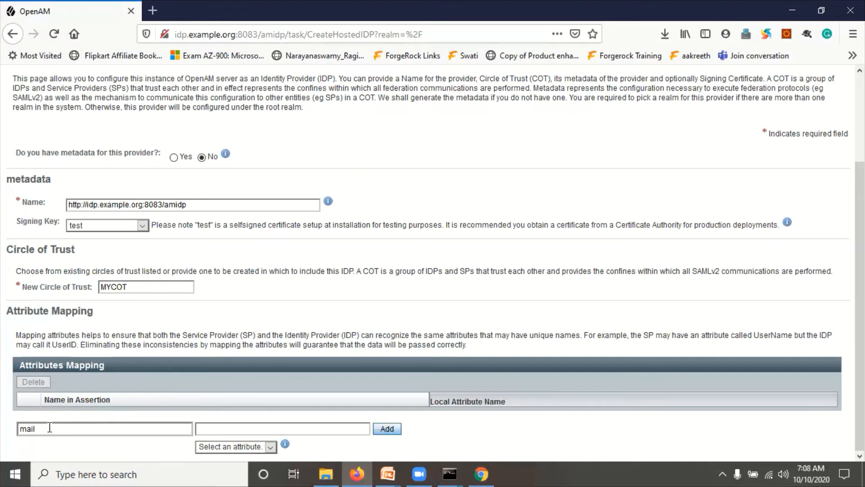
key("ctrl+a")
left_click(239, 446)
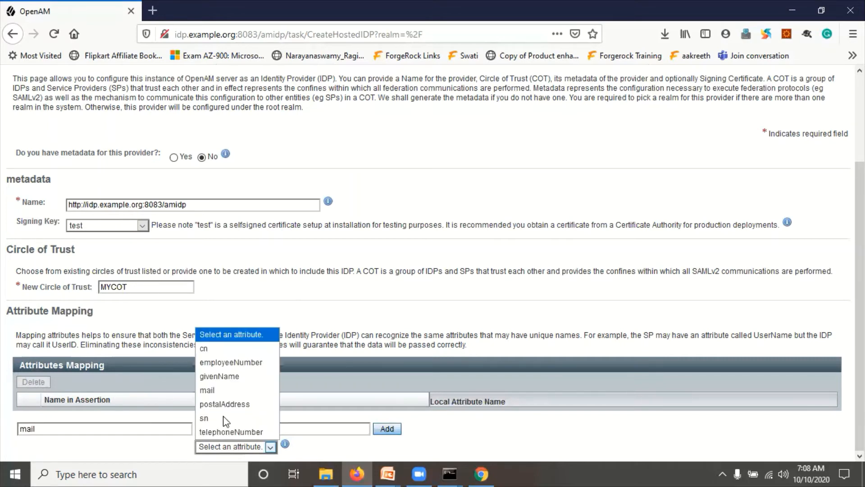
left_click(207, 390)
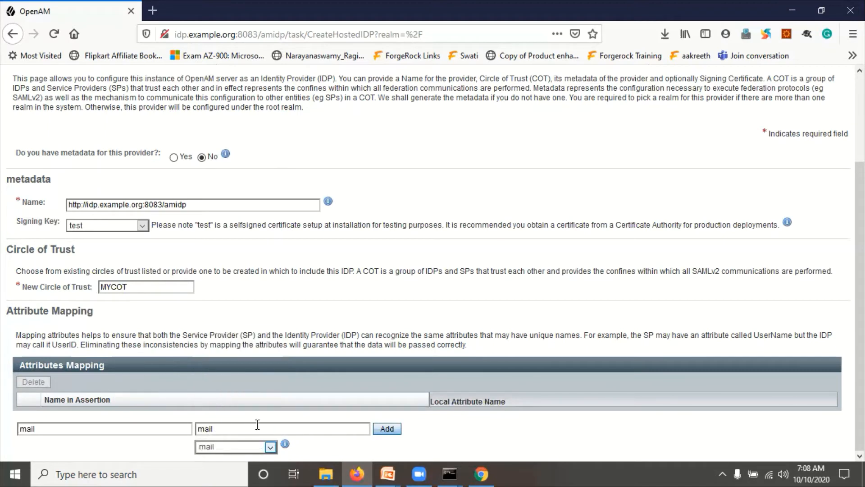
left_click(387, 428)
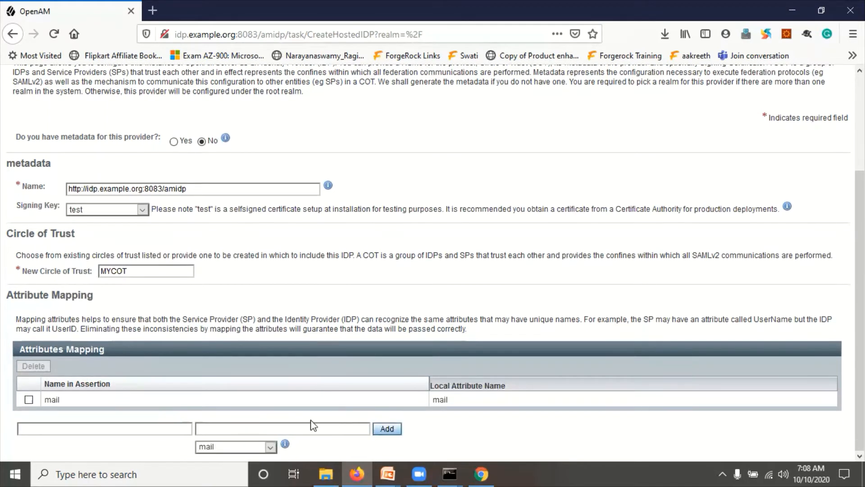
scroll(600, 222, "up", 3)
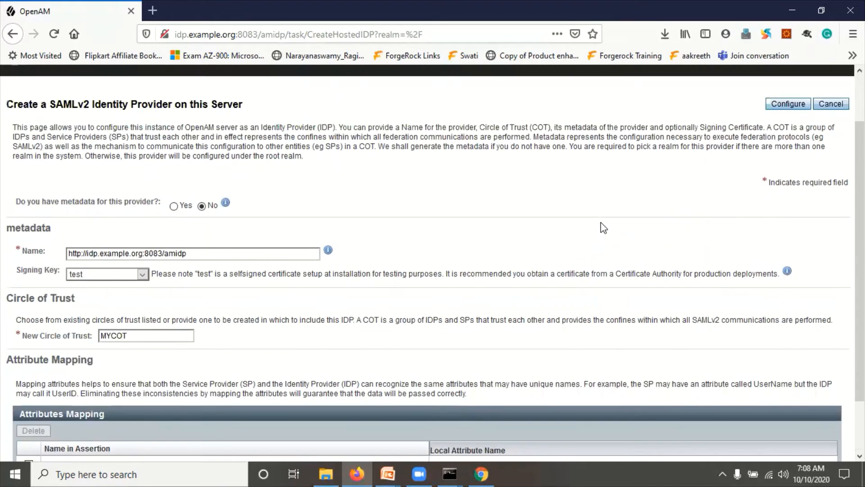
left_click(793, 107)
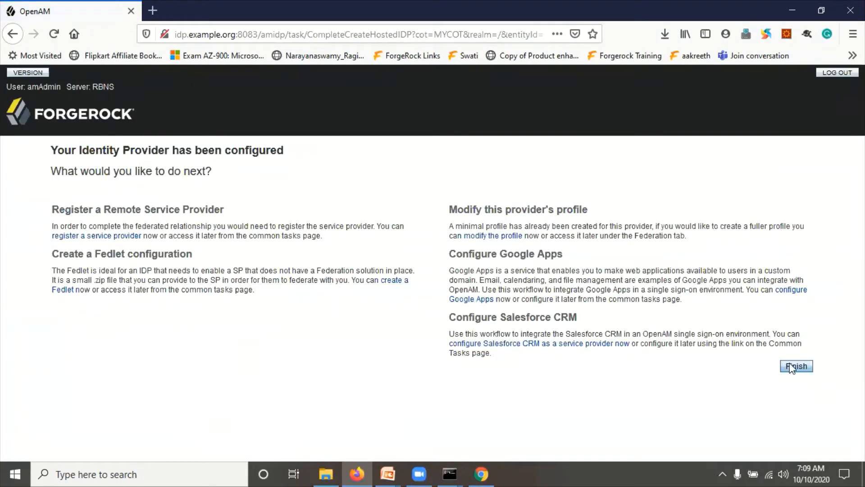
- Finish the wizard and open the Federation entity providers list
left_click(794, 366)
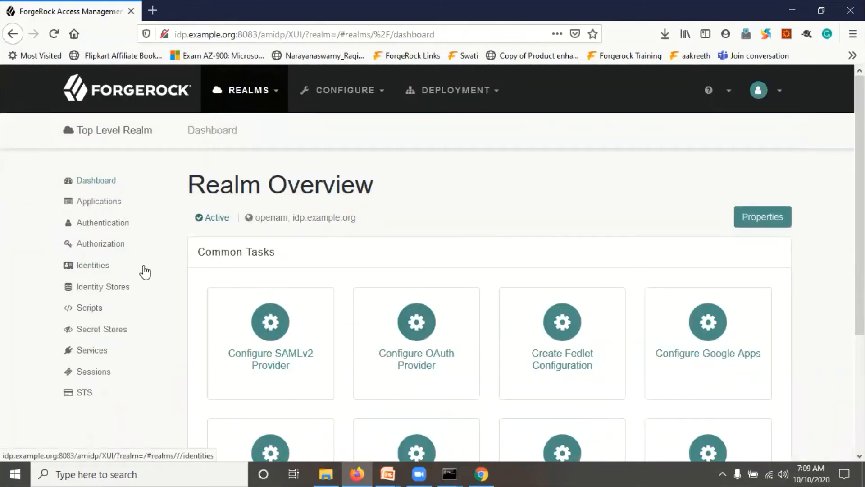
left_click(100, 203)
left_click(107, 245)
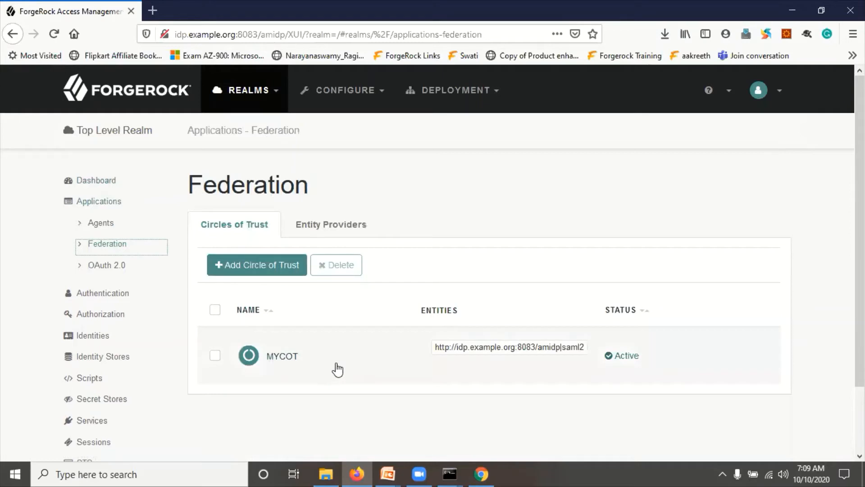
left_click(316, 227)
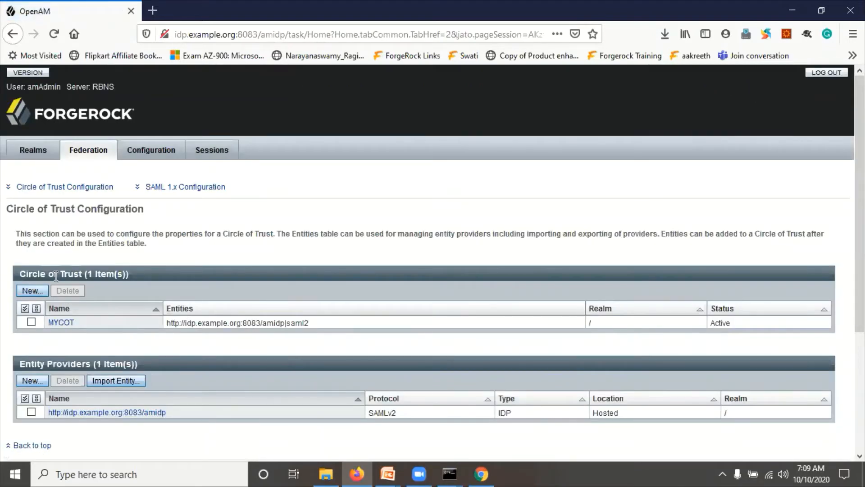
- Review MYCOT and its hosted SAMLv2 IDP entry, then bring Chrome's finished SP configuration forward
left_click_drag(54, 274, 92, 269)
scroll(127, 365, "down", 3)
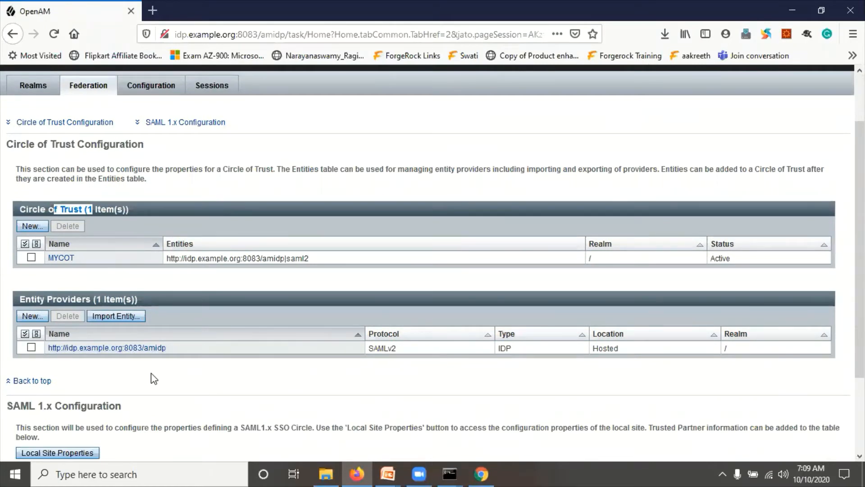
left_click_drag(436, 353, 384, 354)
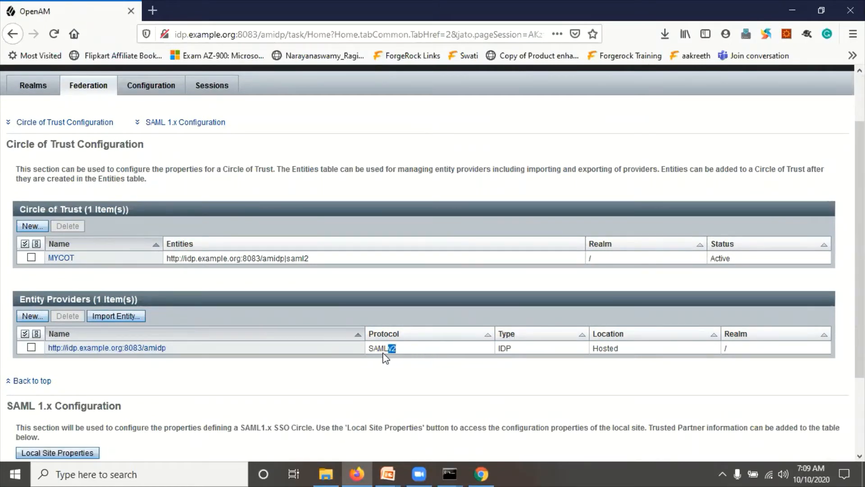
left_click_drag(516, 349, 503, 348)
left_click_drag(630, 349, 584, 348)
left_click(384, 378)
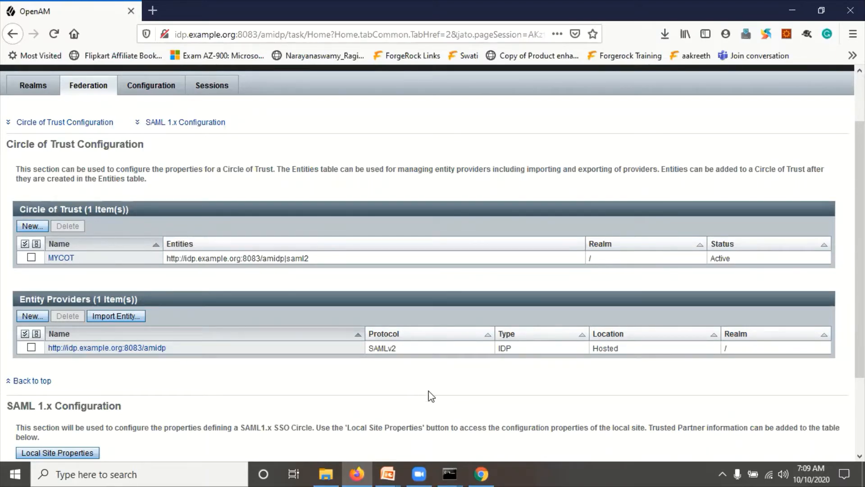
left_click(481, 473)
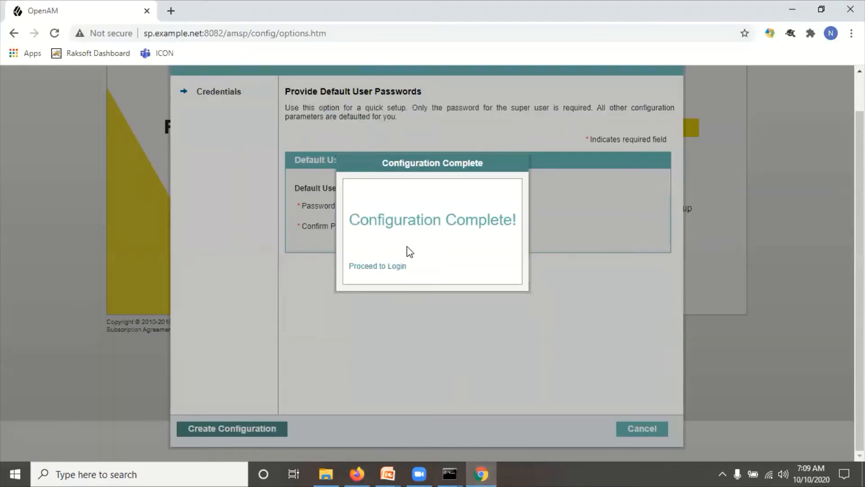
- Sign in to the SP admin console as amadmin, declining to save the password
left_click(382, 266)
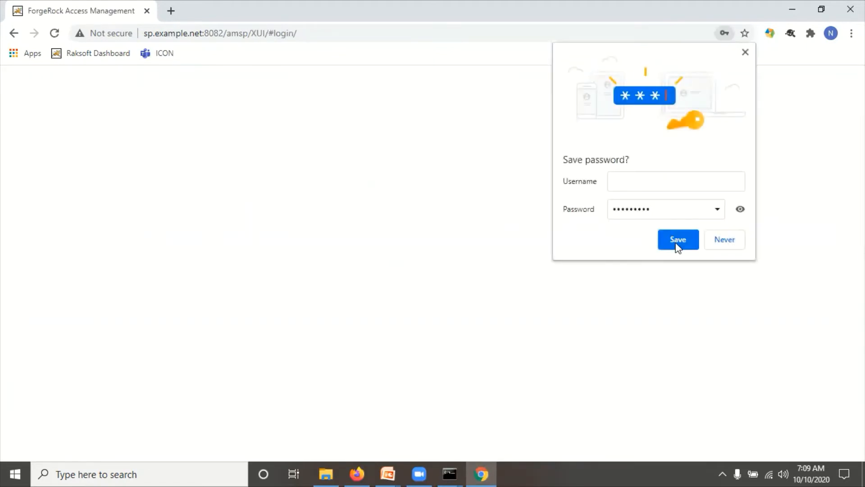
left_click(725, 243)
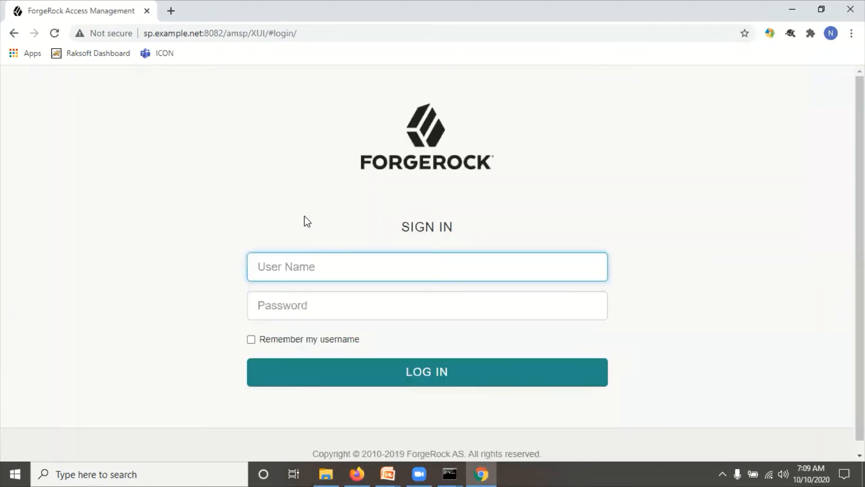
left_click(295, 262)
type("amadmin")
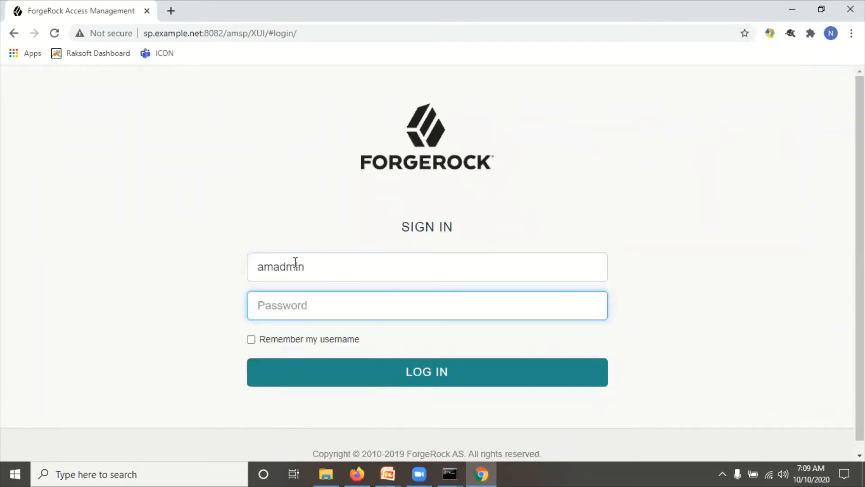
type("•••••")
left_click(392, 368)
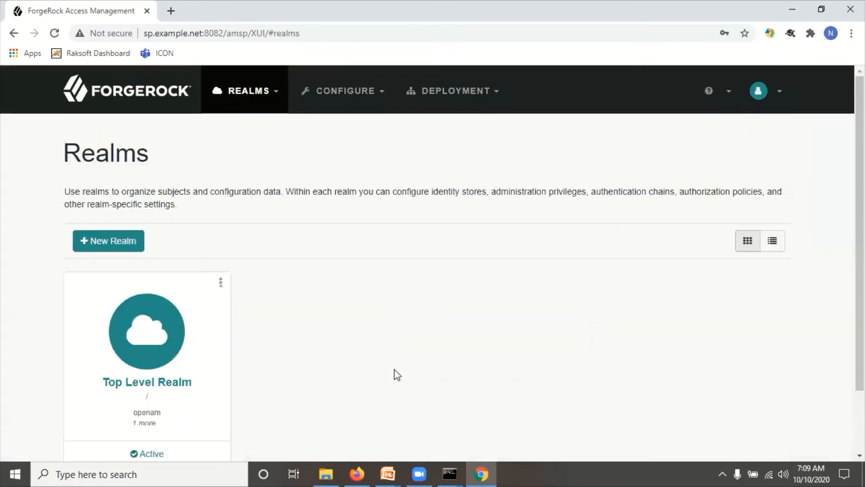
- Open Top Level Realm's SAMLv2 provider workflows and choose Create Hosted Service Provider
scroll(144, 332, "down", 1)
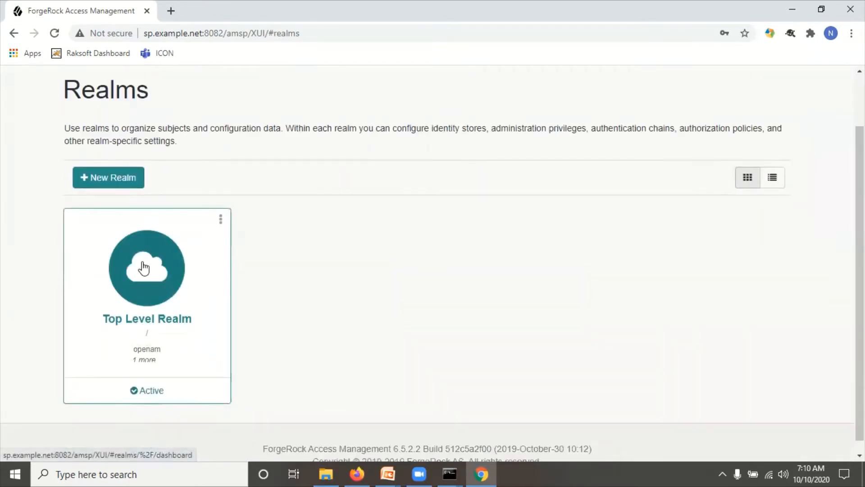
left_click(144, 268)
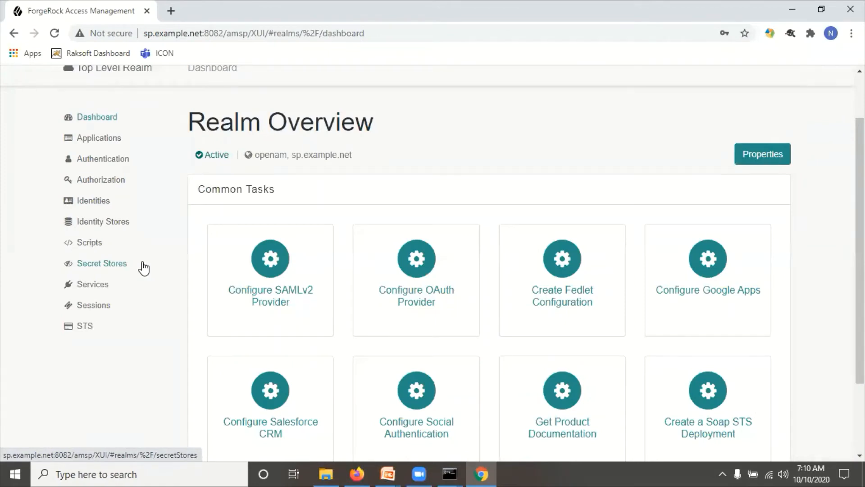
left_click(269, 264)
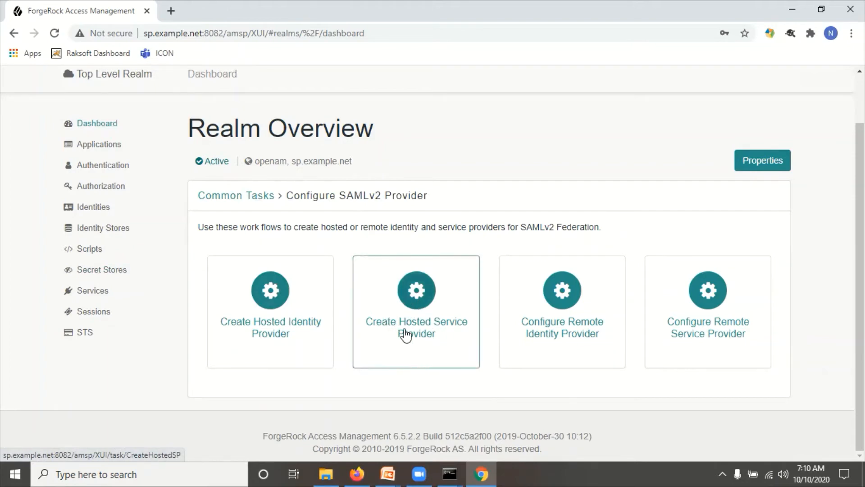
left_click(418, 305)
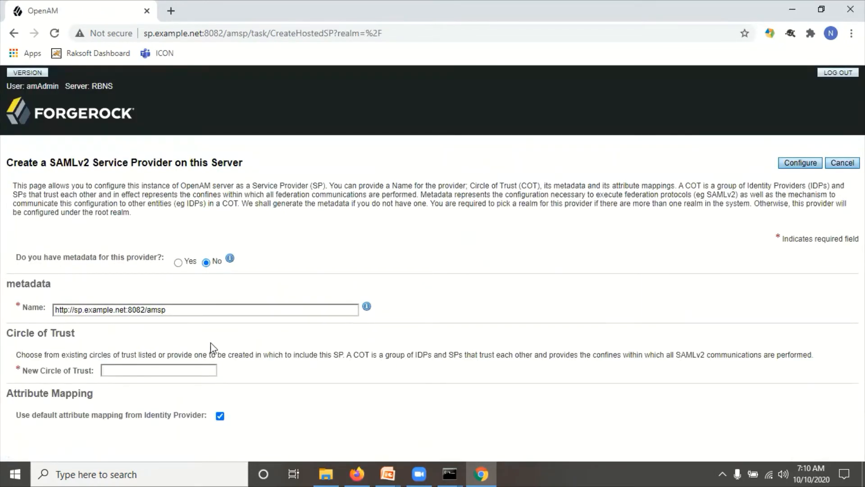
- Create the hosted SP in new circle of trust MYCOT with default mapping, skipping remote IDP setup
left_click(155, 369)
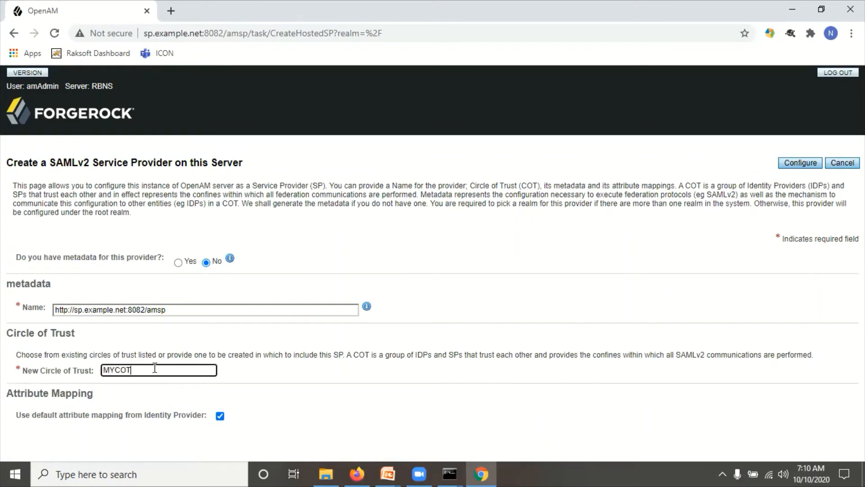
left_click(479, 340)
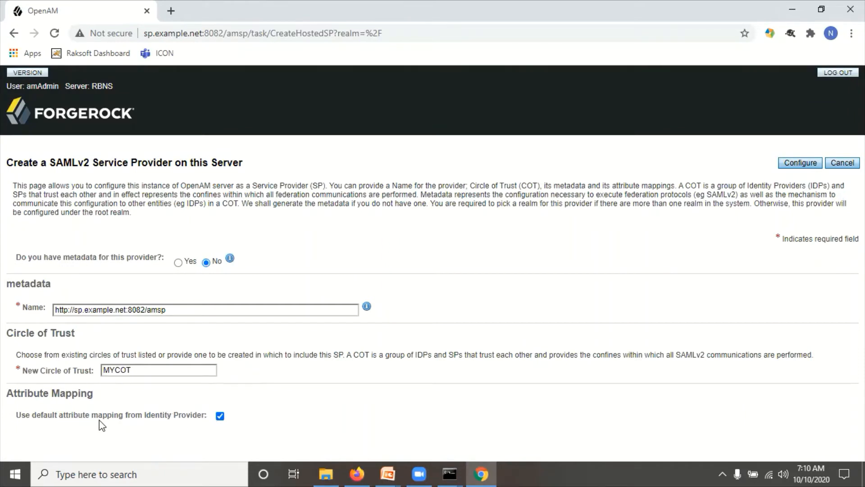
left_click(799, 165)
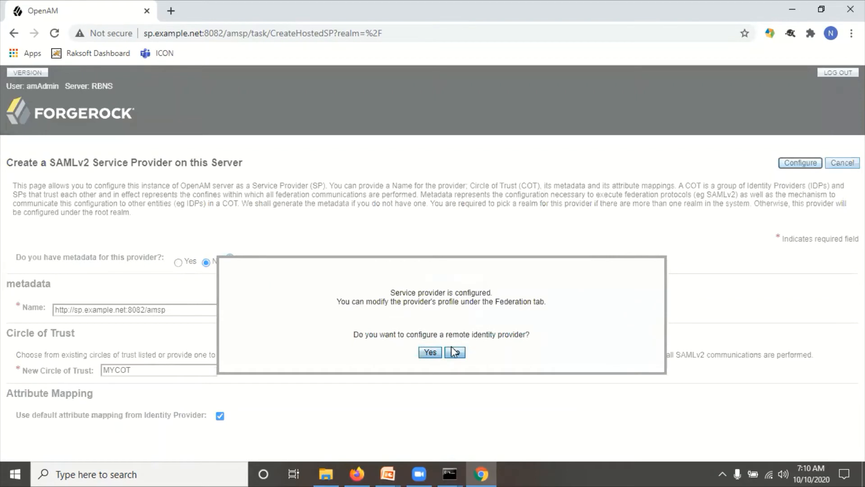
left_click_drag(443, 294, 552, 309)
left_click(369, 301)
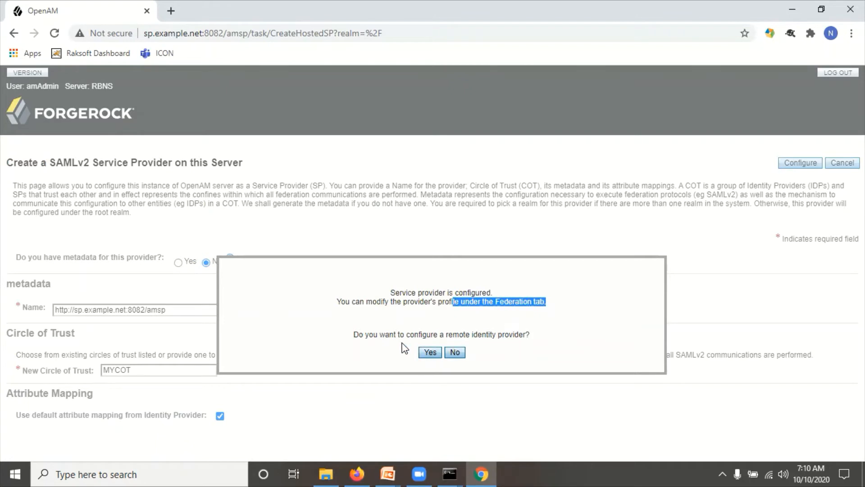
left_click(455, 353)
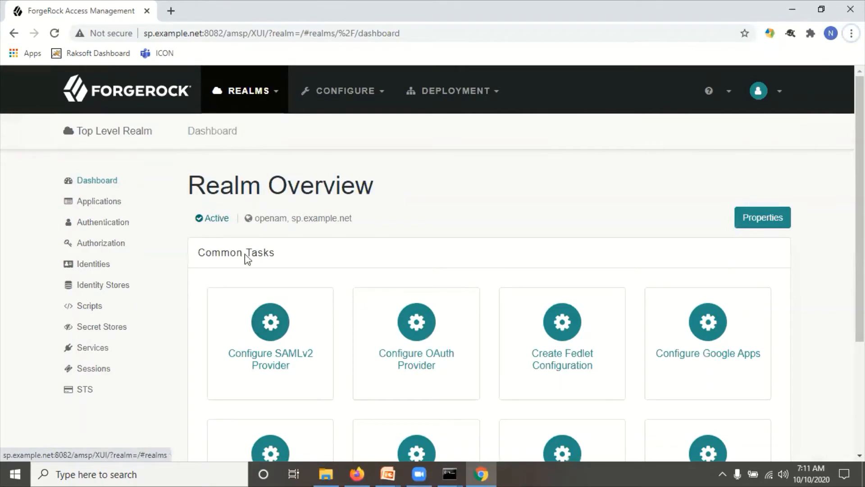
- Open the SAMLv2 provider workflows on the SP, then on the IDP's Top Level Realm
left_click(271, 336)
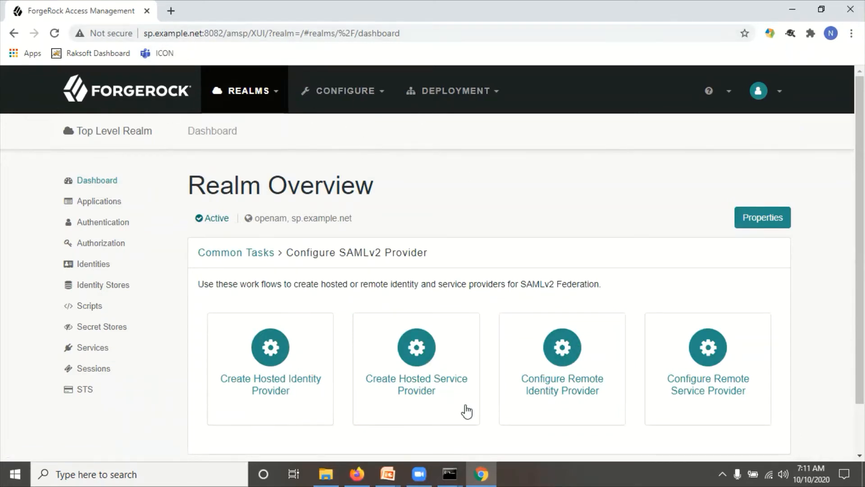
left_click(356, 473)
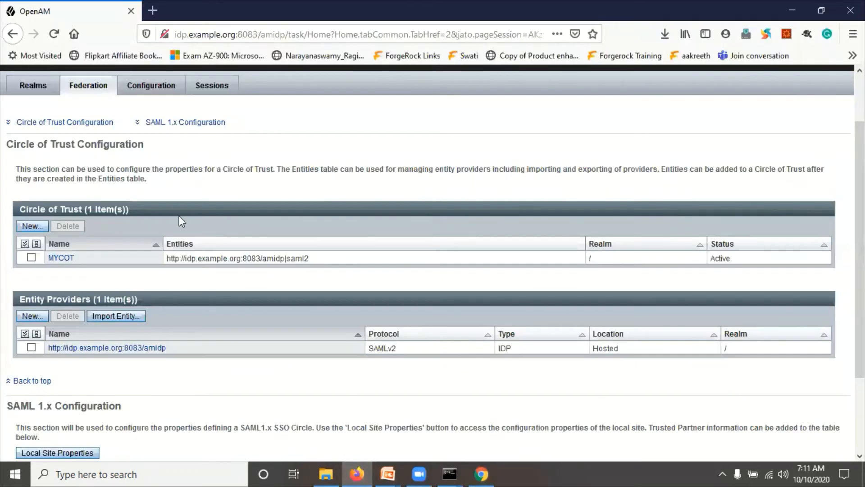
scroll(167, 167, "up", 3)
left_click(34, 152)
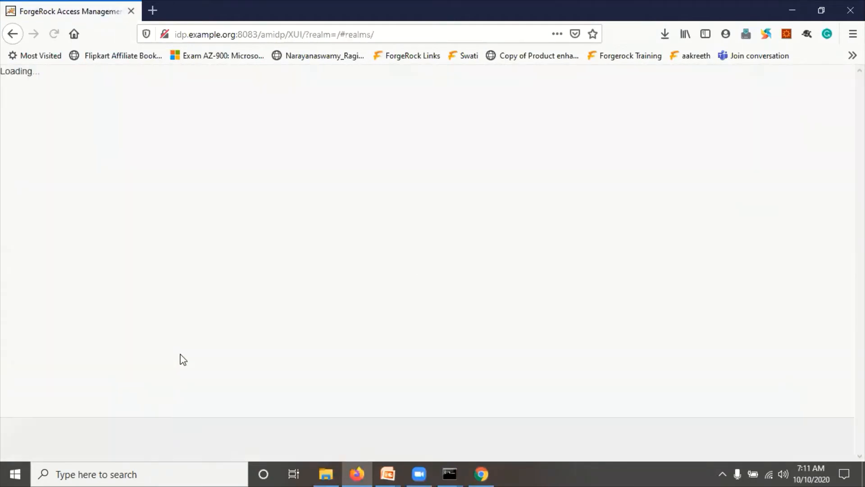
left_click(150, 353)
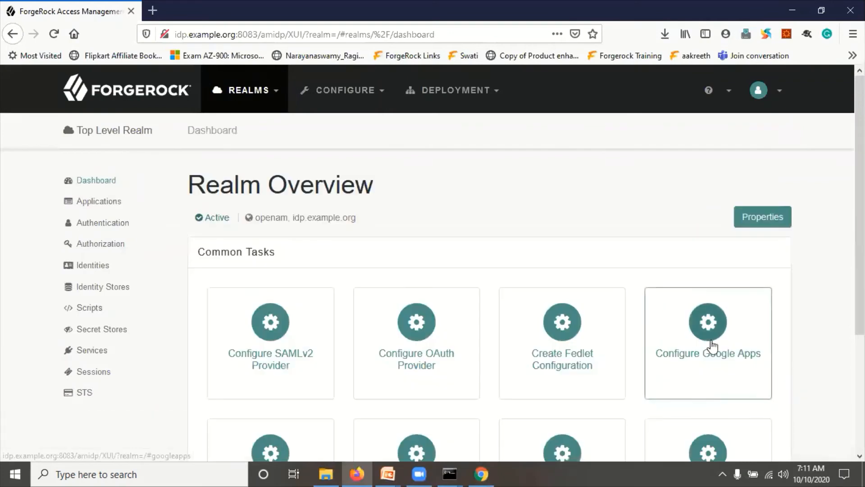
left_click(261, 353)
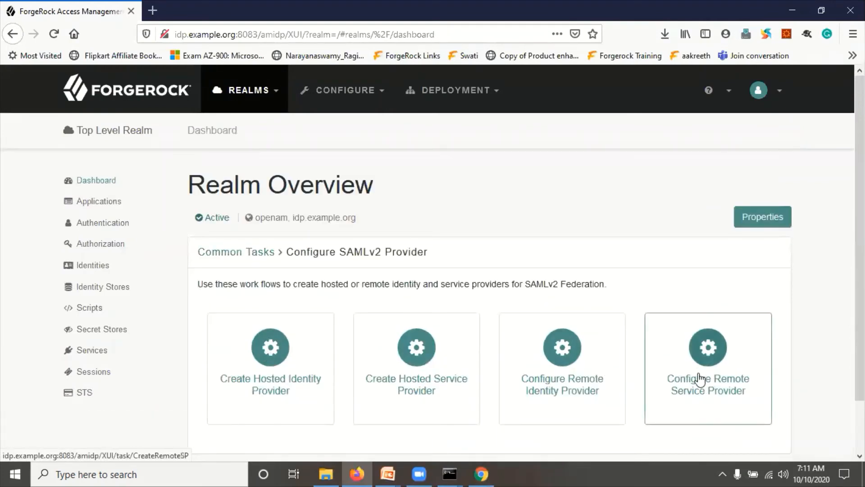
- Open the IDP's Configure Remote Service Provider form and focus its empty metadata URL field
left_click(721, 377)
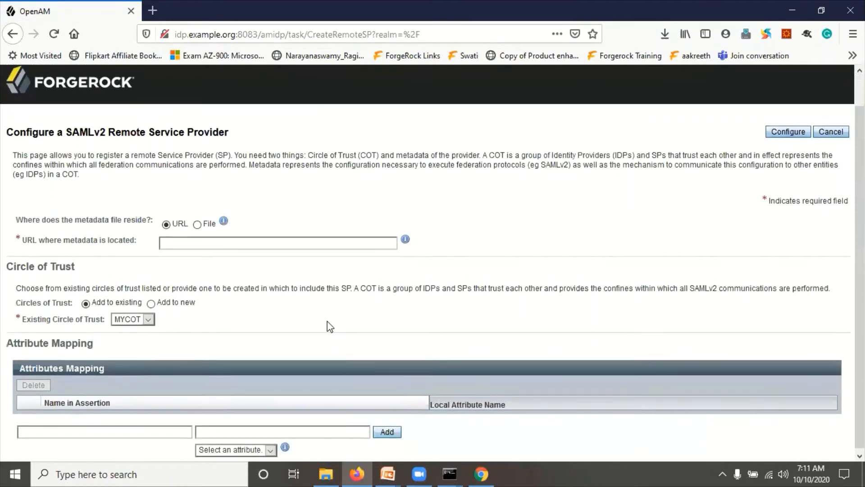
left_click_drag(54, 237, 86, 241)
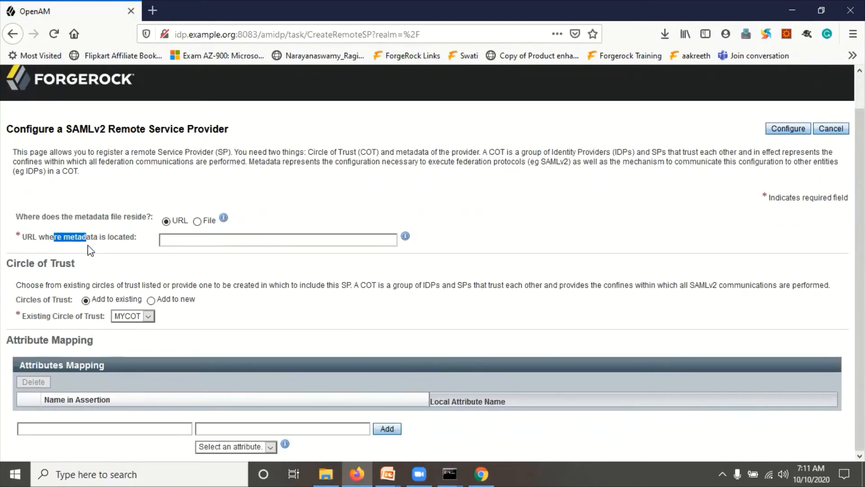
left_click(173, 242)
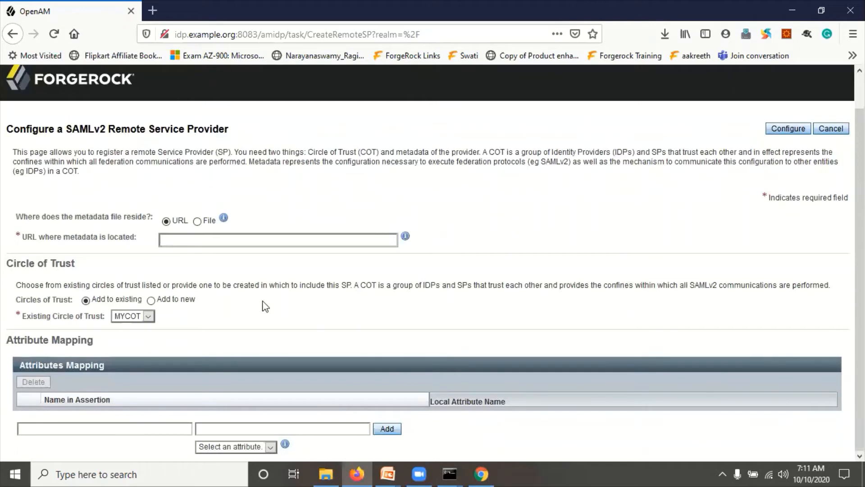
left_click(488, 466)
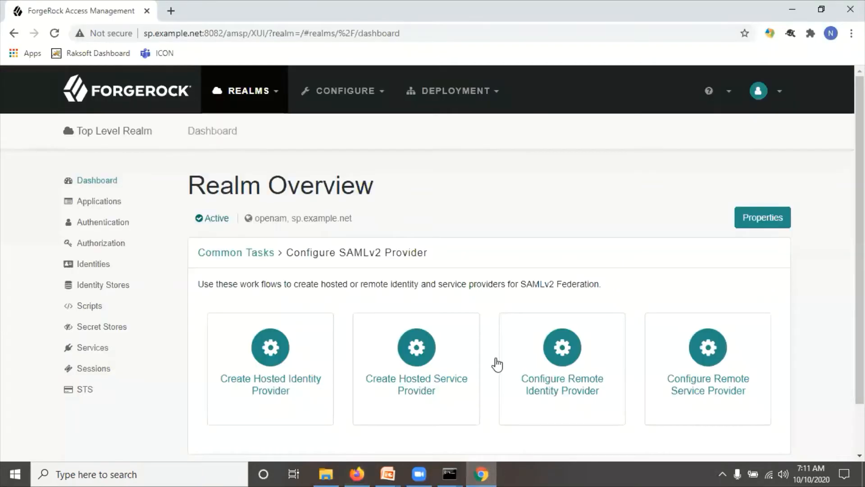
- Load sp.example.net:8082/amsp/SAML2/jsp/exportmetadata.jsp in a new tab, which returns a 404
left_click(172, 11)
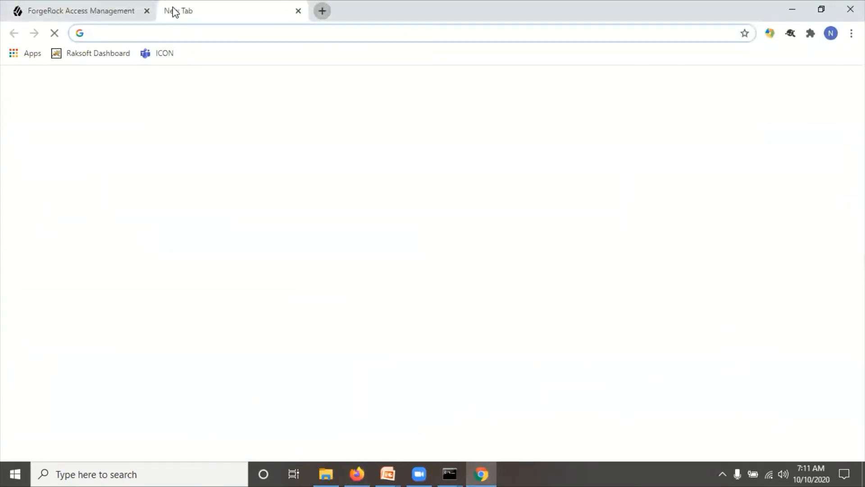
left_click(58, 1)
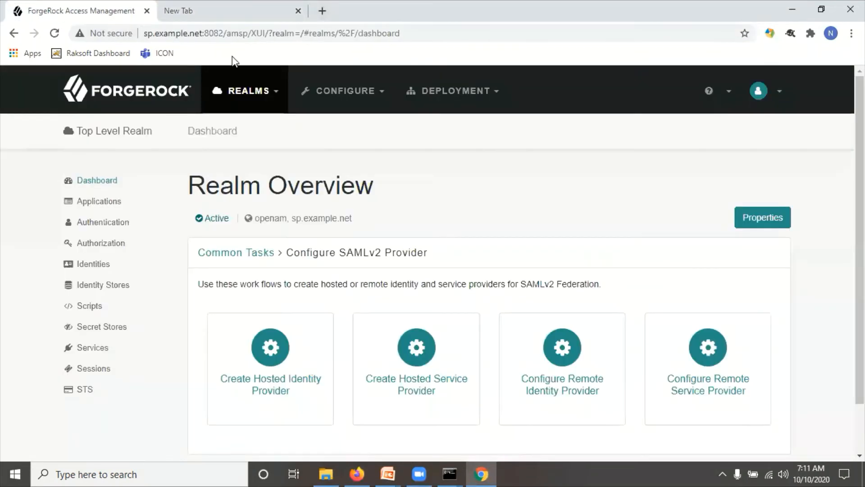
left_click_drag(248, 34, 136, 46)
key("ctrl+c")
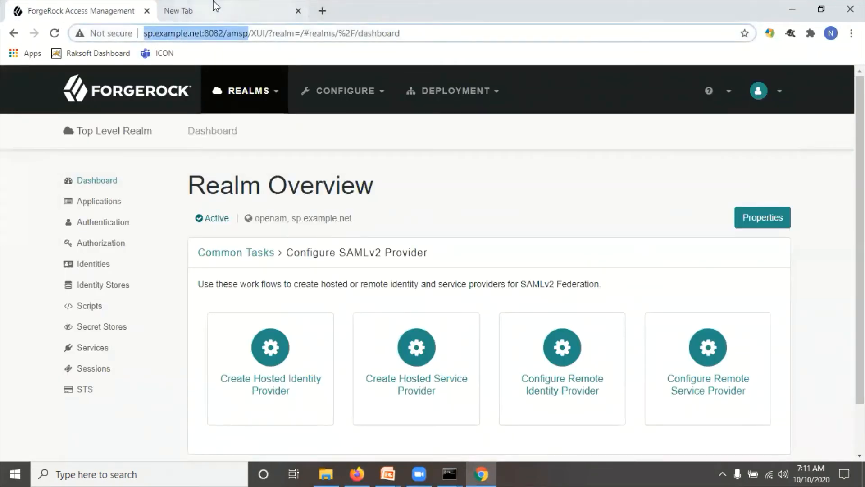
left_click(212, 12)
key("ctrl+v")
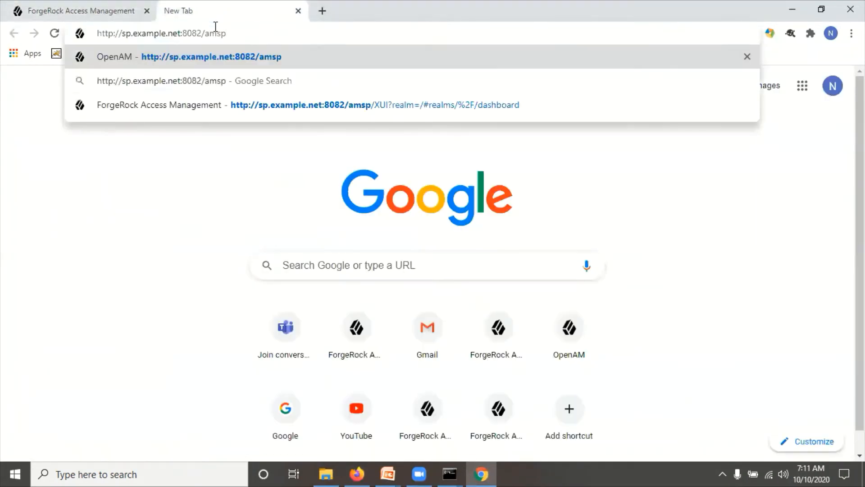
type("/SAM")
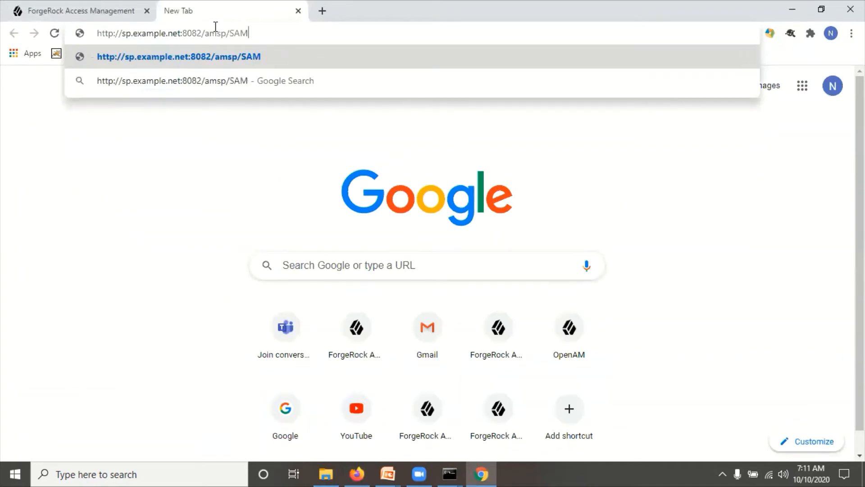
type("L2/j")
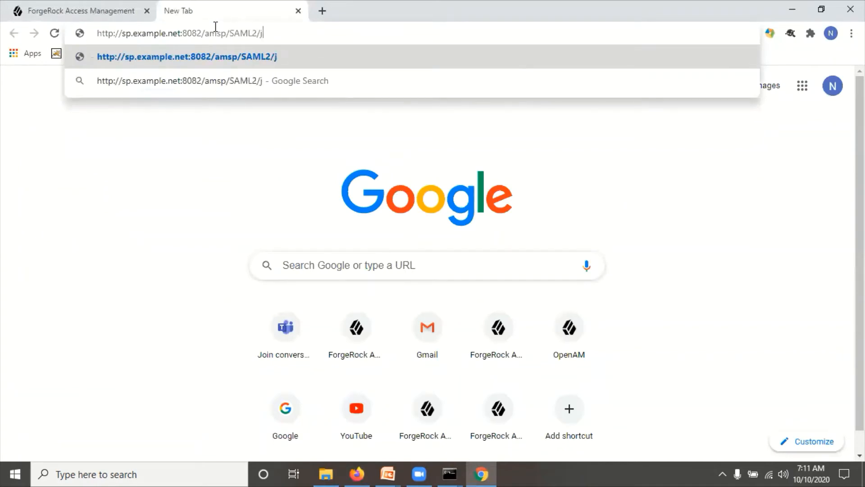
type("sp/")
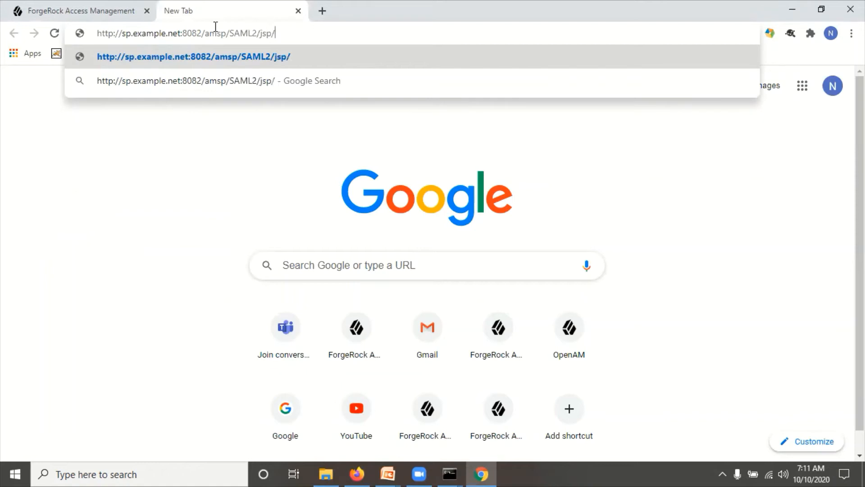
type("export")
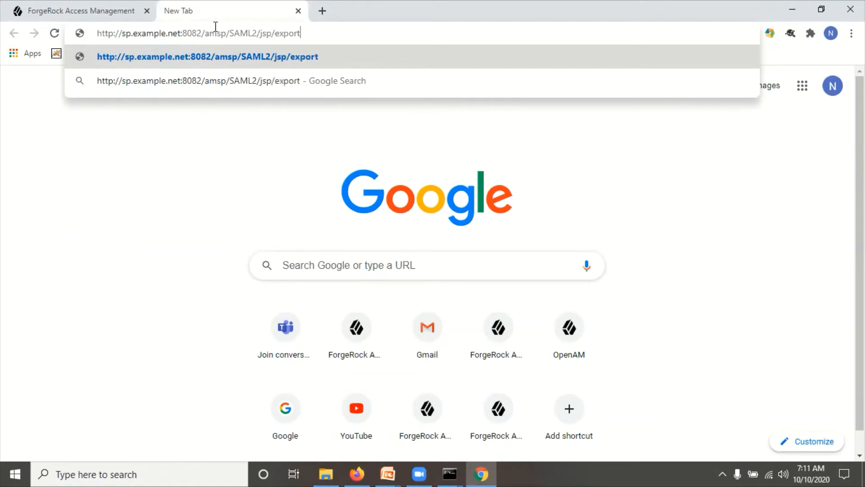
type("metadata.jsp")
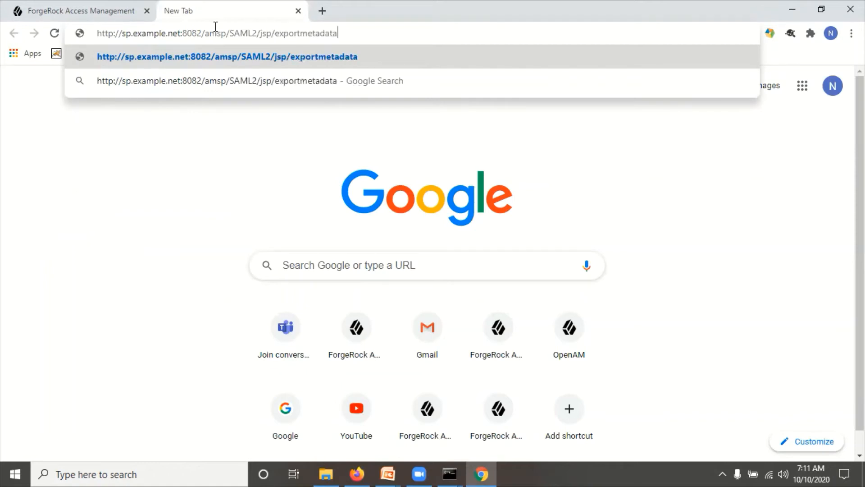
key("Return")
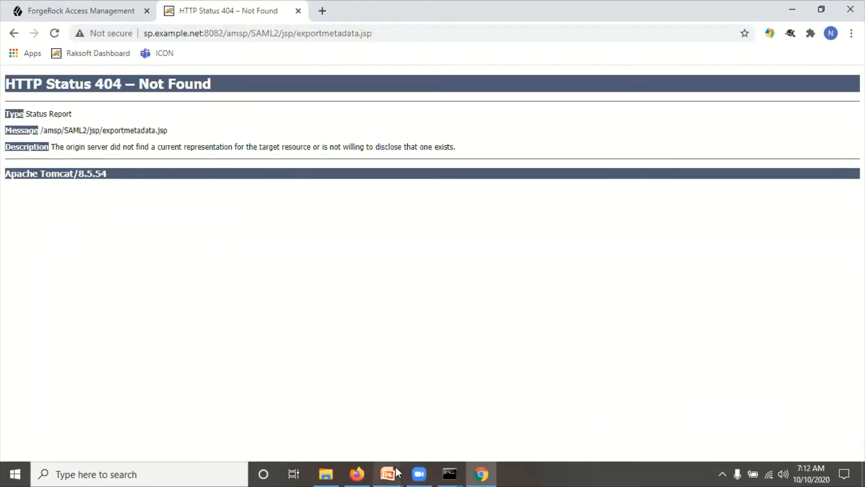
- Check the slide's metadata URL and retry the address without the jsp segment
mouse_move(388, 472)
left_click(432, 406)
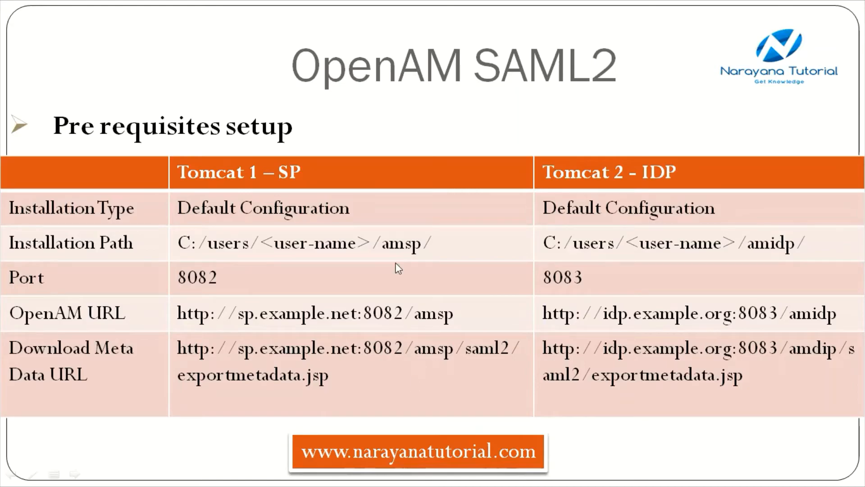
key("alt+Tab")
double_click(290, 36)
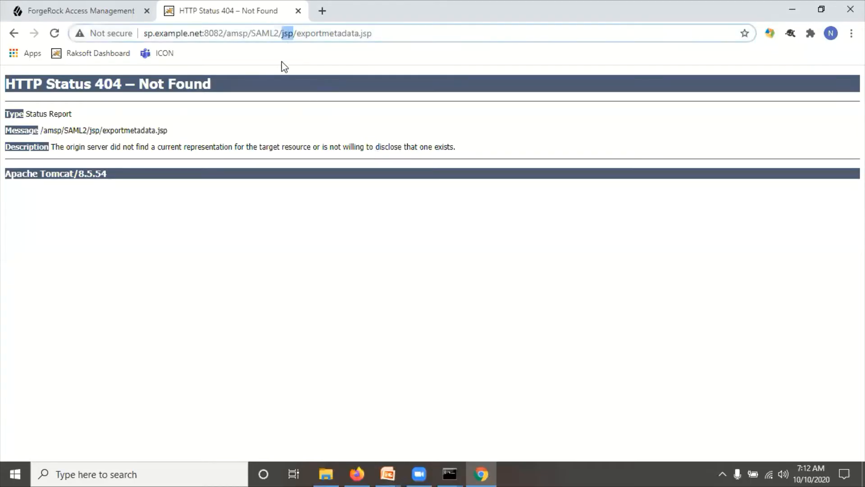
key("BackSpace")
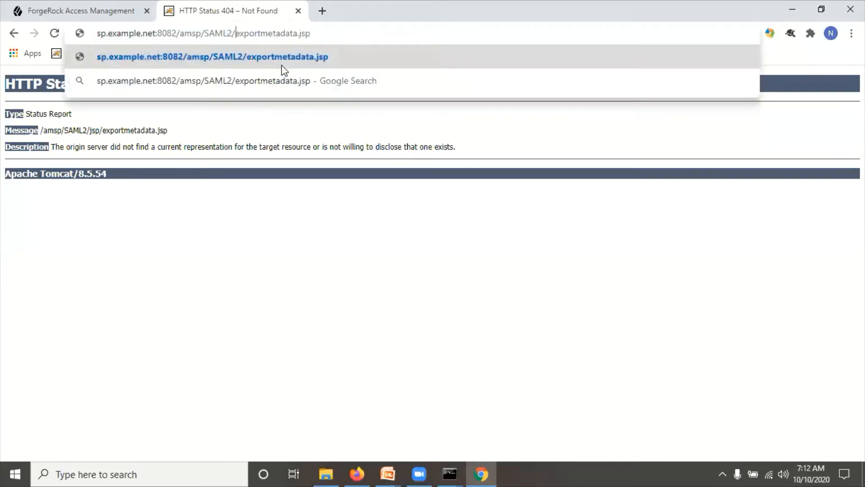
key("Return")
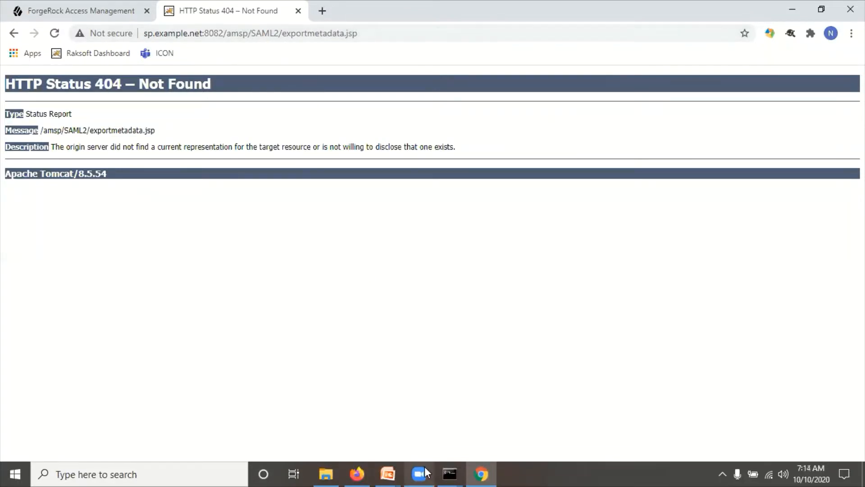
- Load the SP metadata from saml2/jsp/exportmetadata.jsp and select the full URL for copying
mouse_move(387, 473)
left_click(357, 372)
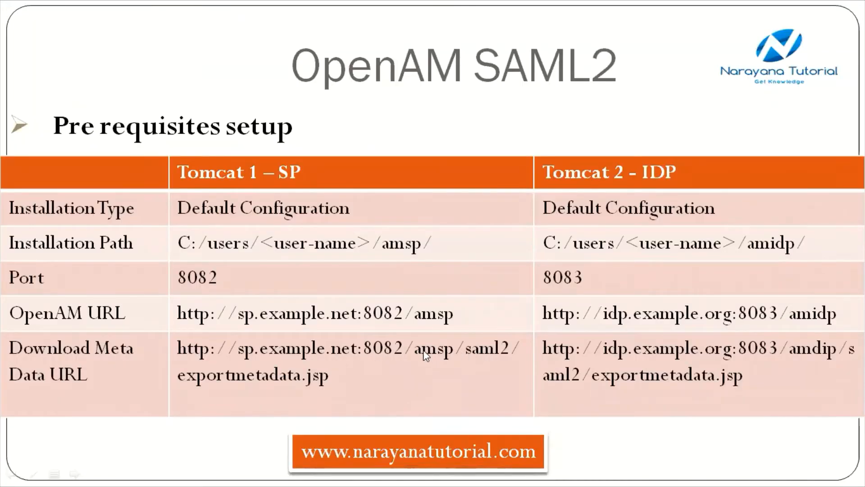
key("alt+Tab")
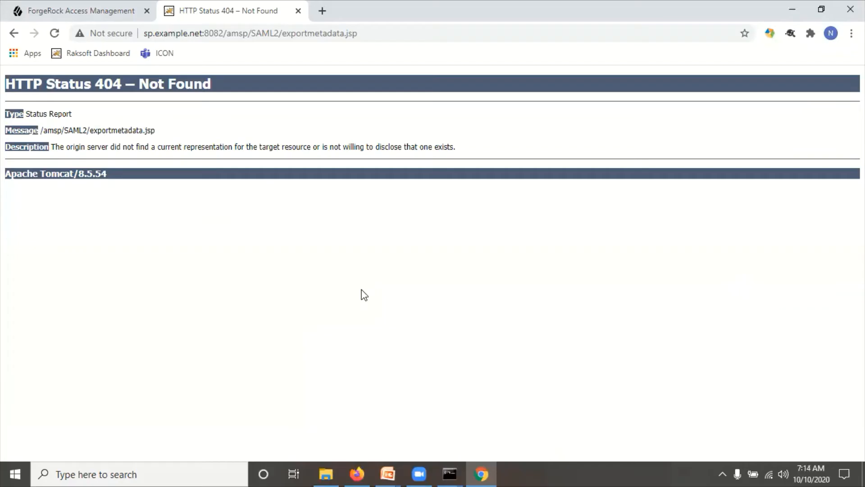
double_click(272, 34)
type("saml")
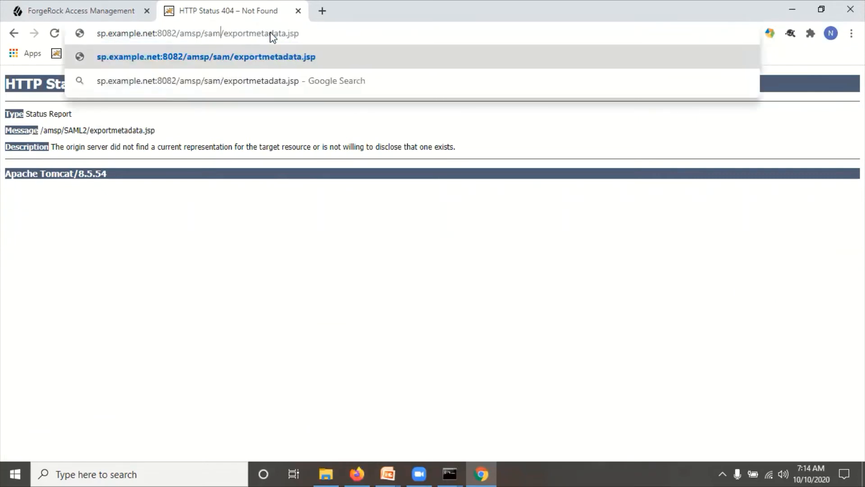
type("2")
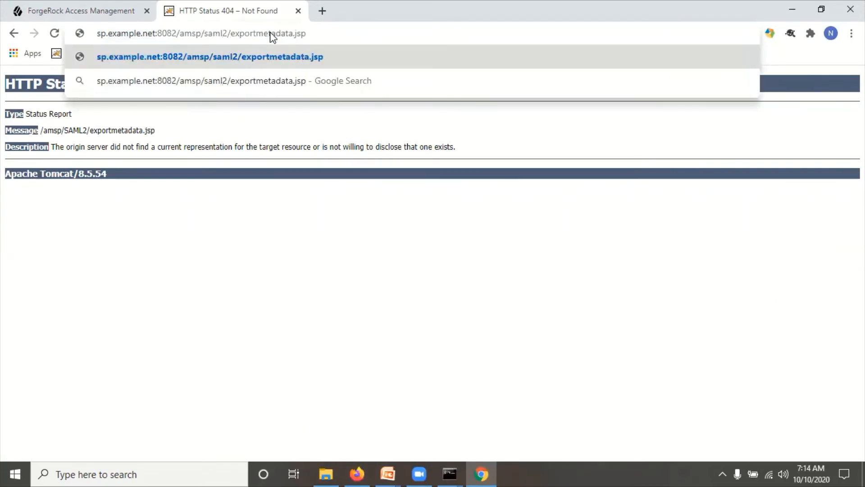
type("/jsp")
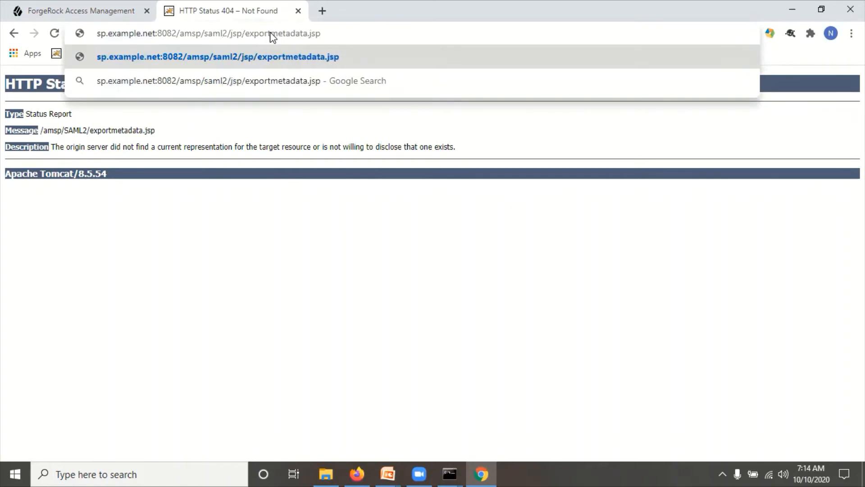
key("Return")
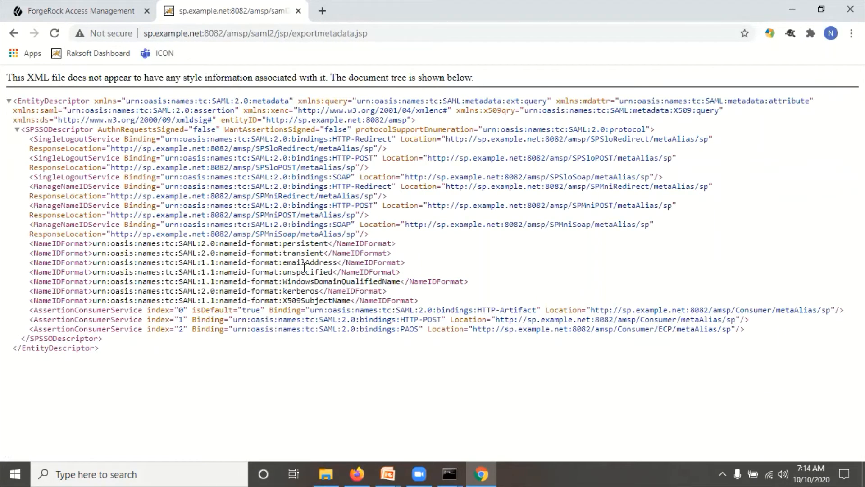
left_click(382, 30)
key("ctrl+c")
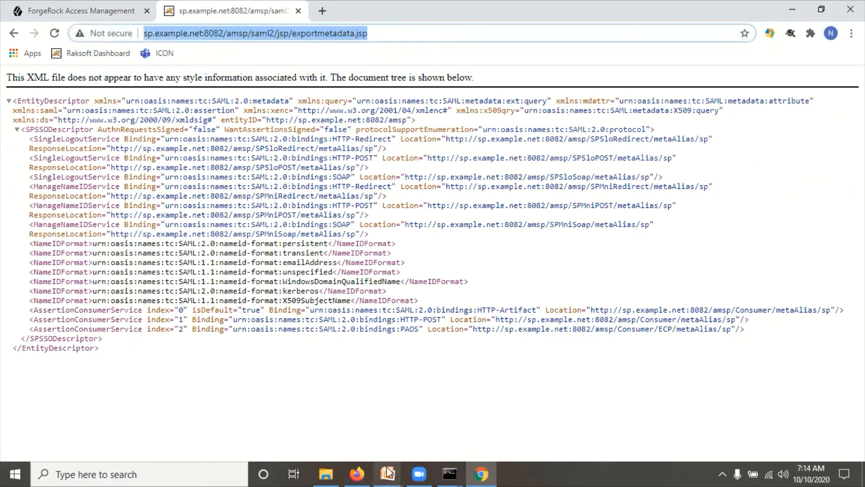
left_click(357, 473)
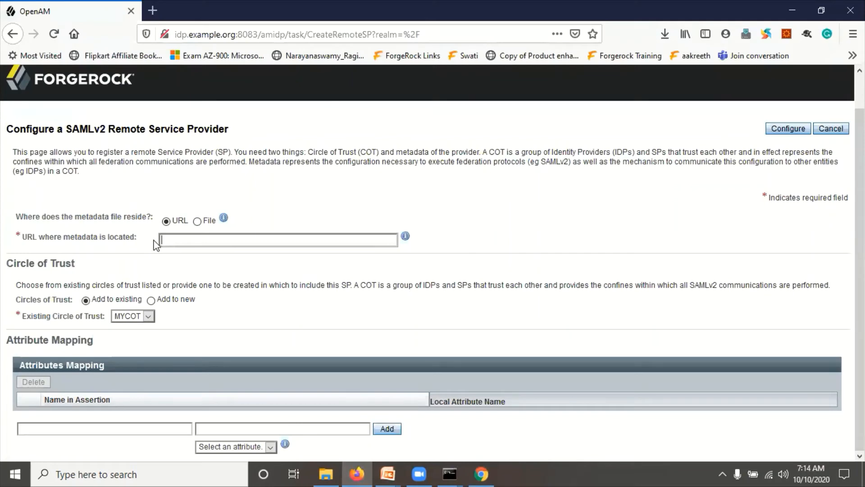
- Register the remote service provider in MYCOT from the pasted SP metadata URL and confirm
left_click(174, 239)
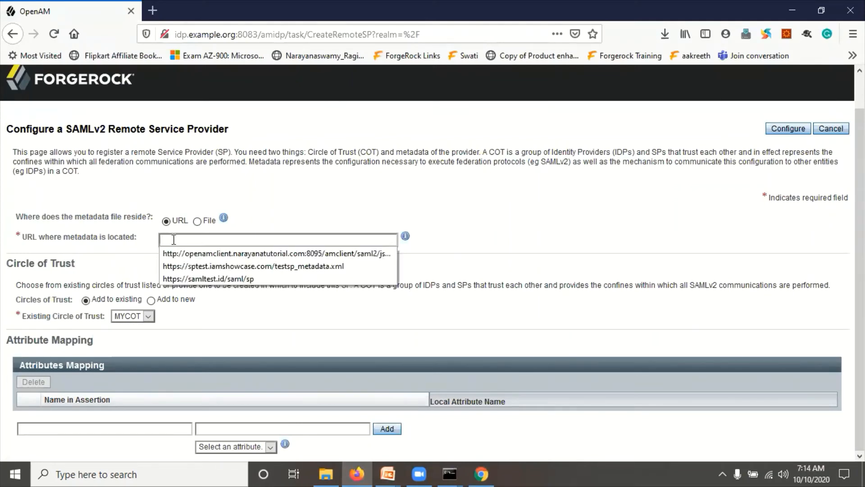
key("ctrl+v")
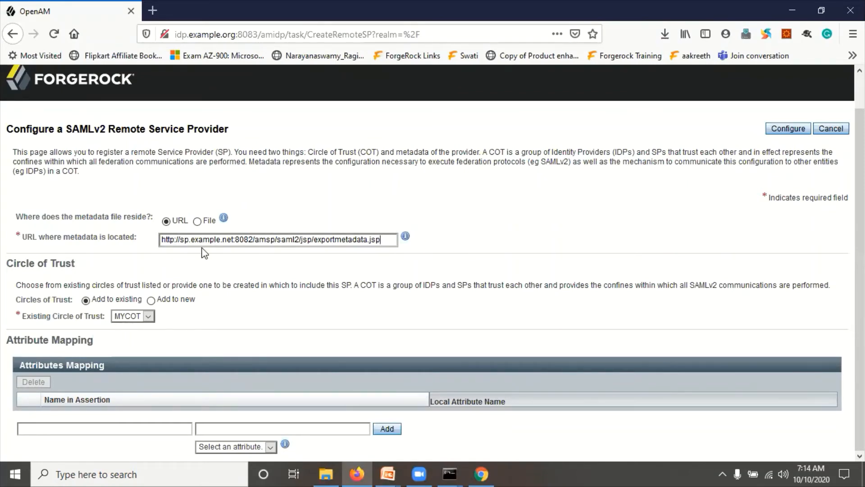
double_click(280, 241)
left_click(344, 307)
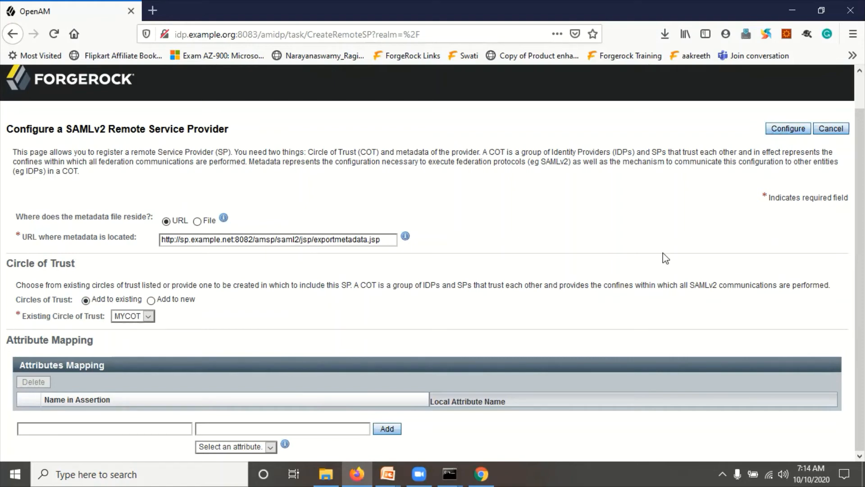
left_click(788, 129)
left_click_drag(417, 245, 494, 246)
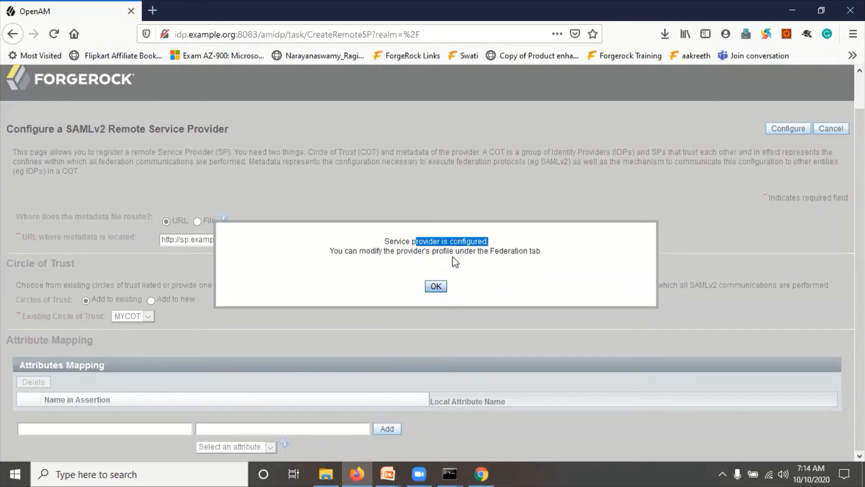
left_click_drag(476, 253, 527, 252)
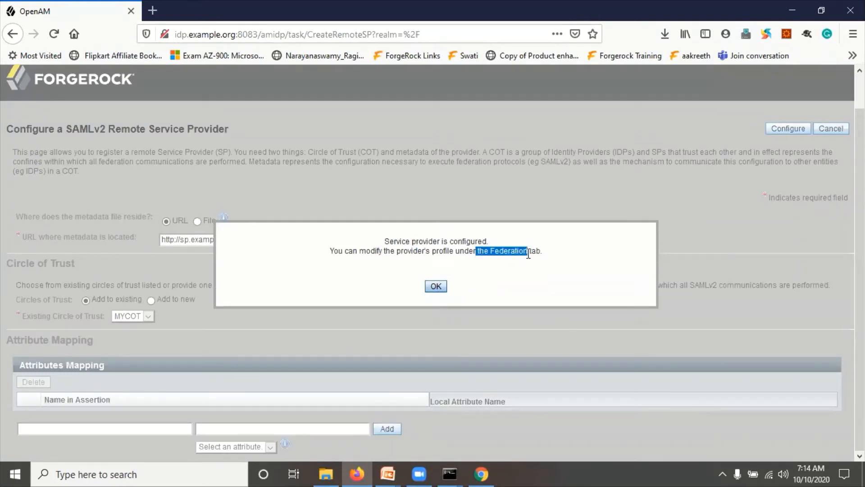
left_click(432, 290)
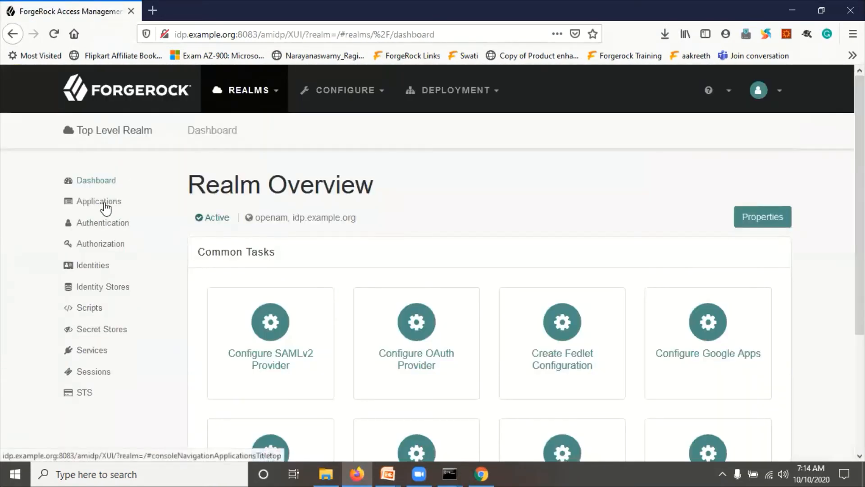
- Open the Federation page's entity provider list for the MYCOT circle of trust
left_click(105, 203)
left_click(114, 244)
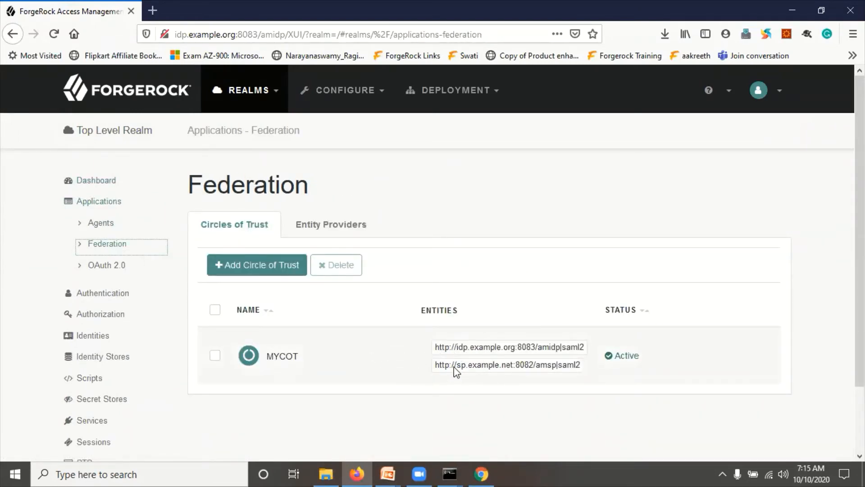
left_click(315, 227)
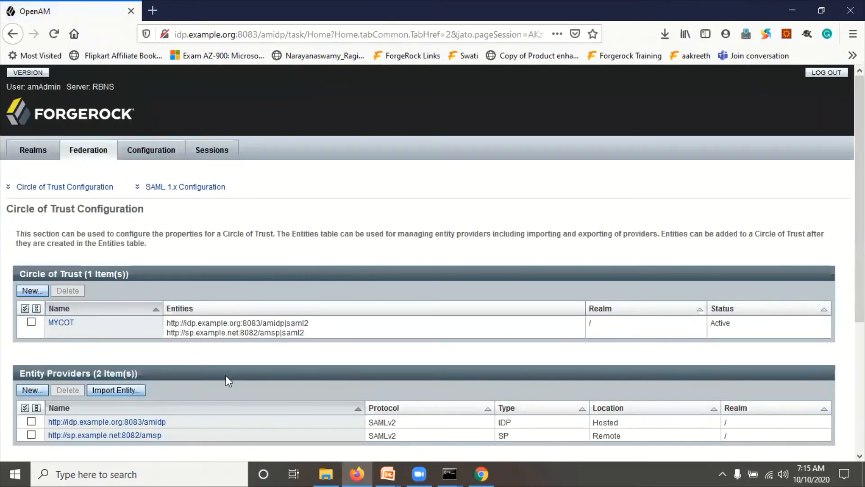
scroll(144, 310, "down", 2)
- Point out MYCOT's hosted IDP and remote SP entries, then open a new browser tab
left_click_drag(65, 260, 46, 261)
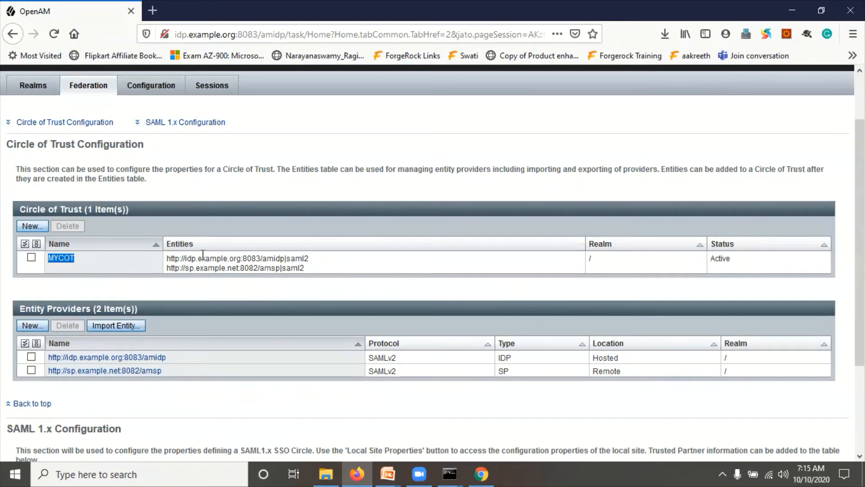
left_click_drag(52, 308, 167, 310)
left_click_drag(517, 359, 497, 358)
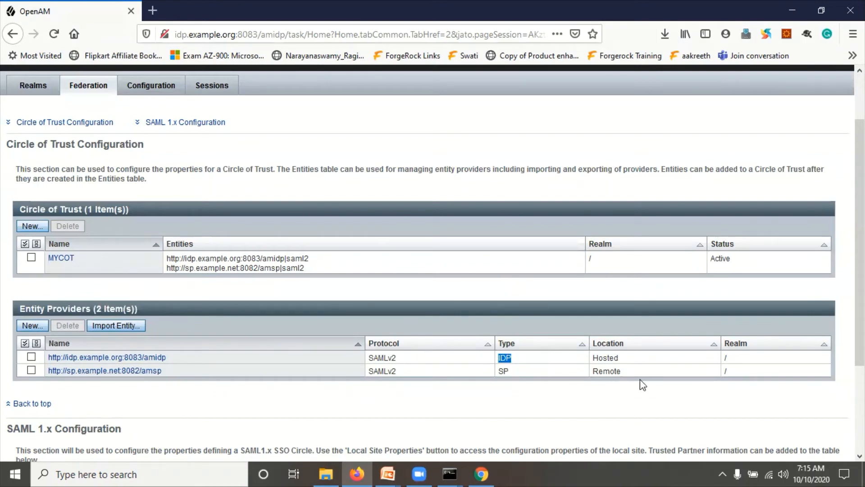
left_click_drag(626, 360, 592, 361)
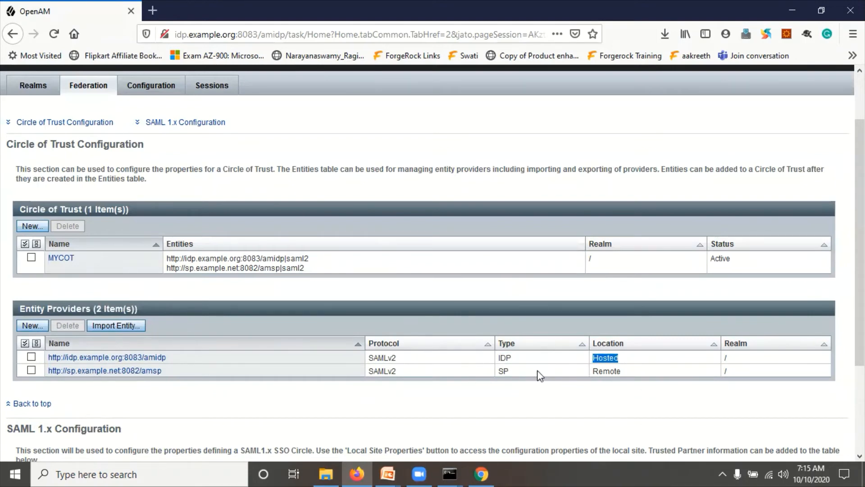
left_click_drag(536, 374, 502, 373)
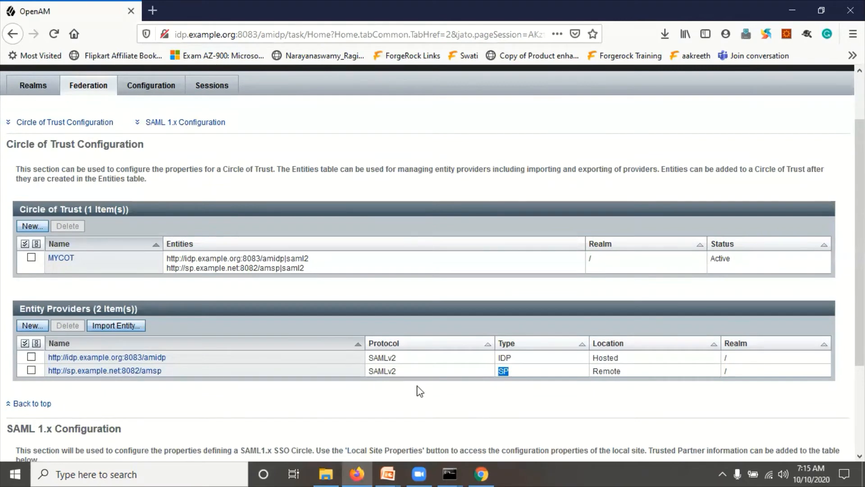
scroll(747, 378, "down", 3)
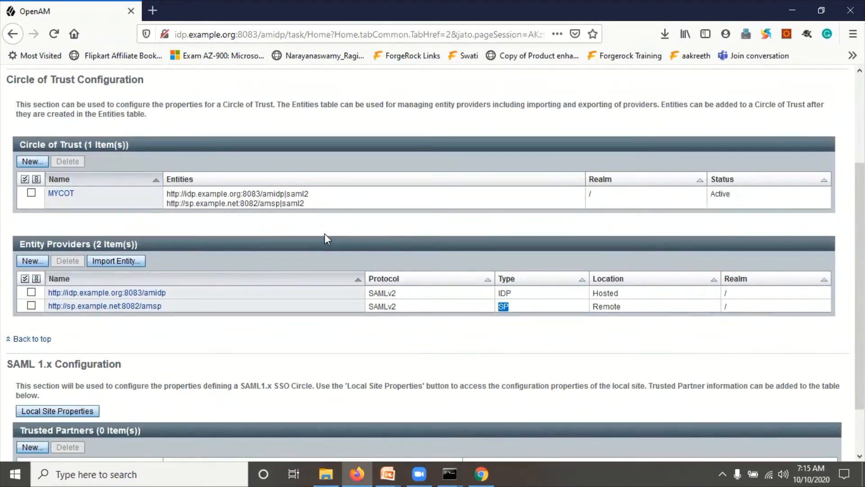
scroll(324, 233, "up", 6)
left_click(150, 12)
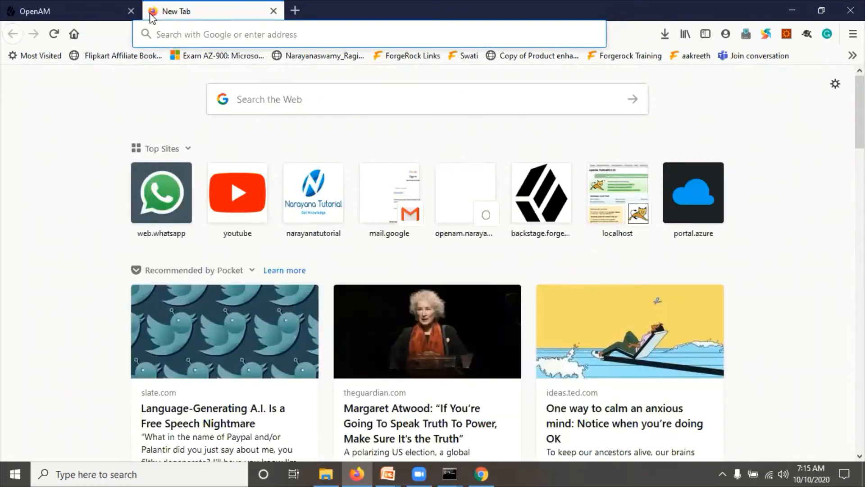
- Load the IDP metadata from idp.example.org:8083/amidp/saml2/jsp/exportmetadata.jsp in the new tab
left_click(109, 11)
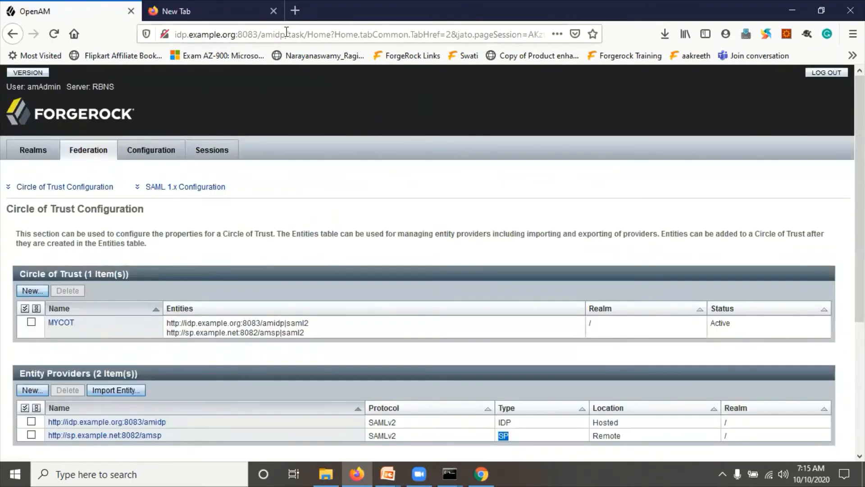
left_click_drag(287, 32, 175, 34)
key("ctrl+c")
left_click(204, 4)
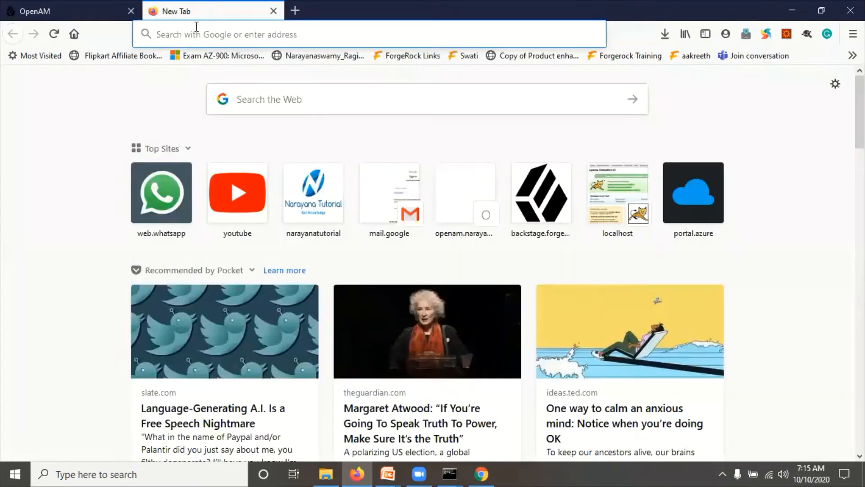
left_click(196, 33)
key("ctrl+v")
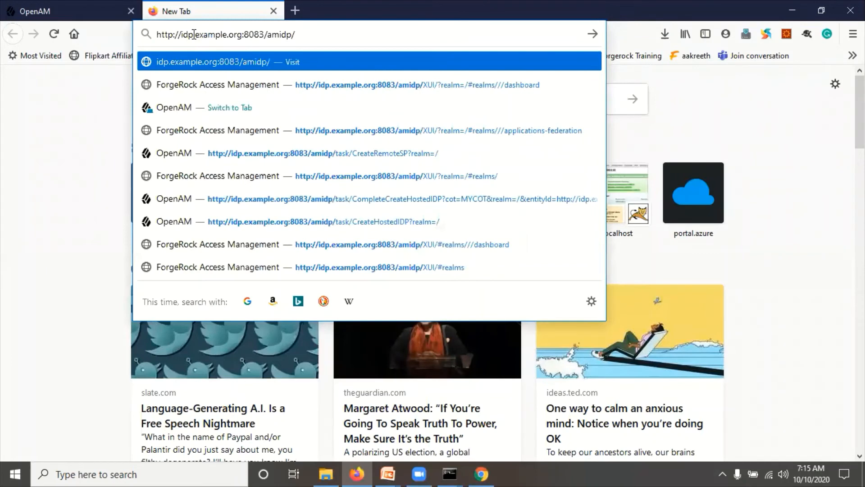
type("sam")
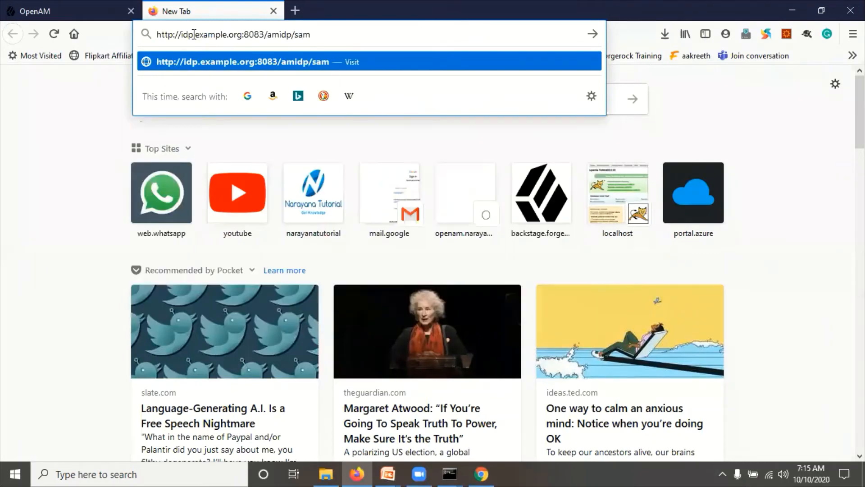
type("l2/jsp/export")
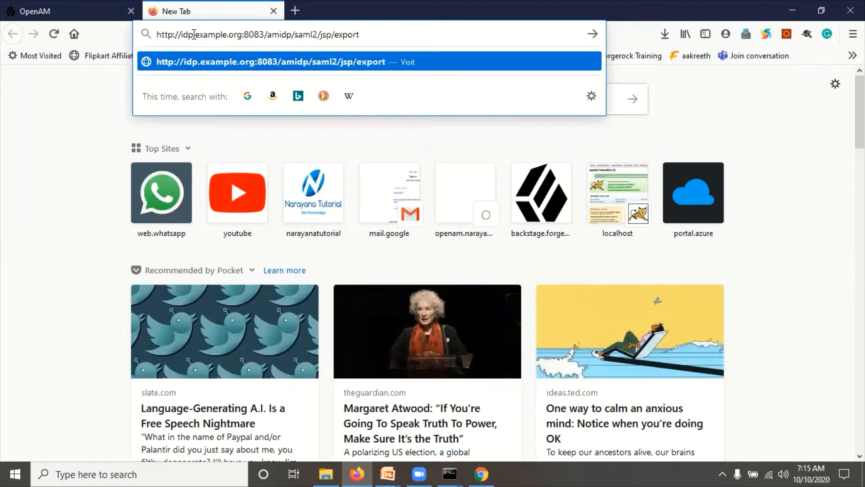
type("metadata")
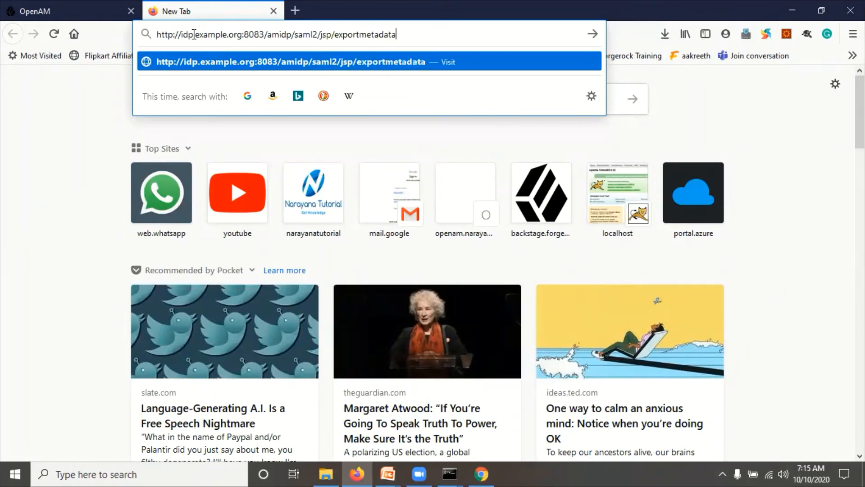
type(".jsp")
key("Return")
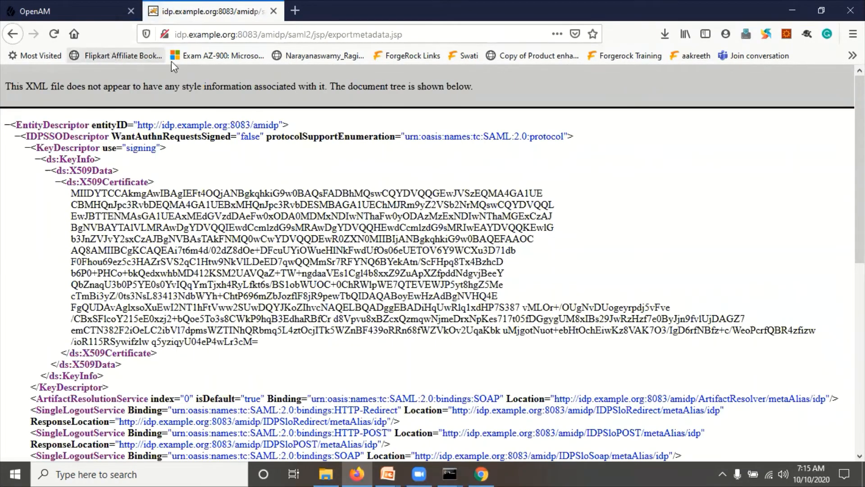
left_click(324, 35)
key("ctrl+c")
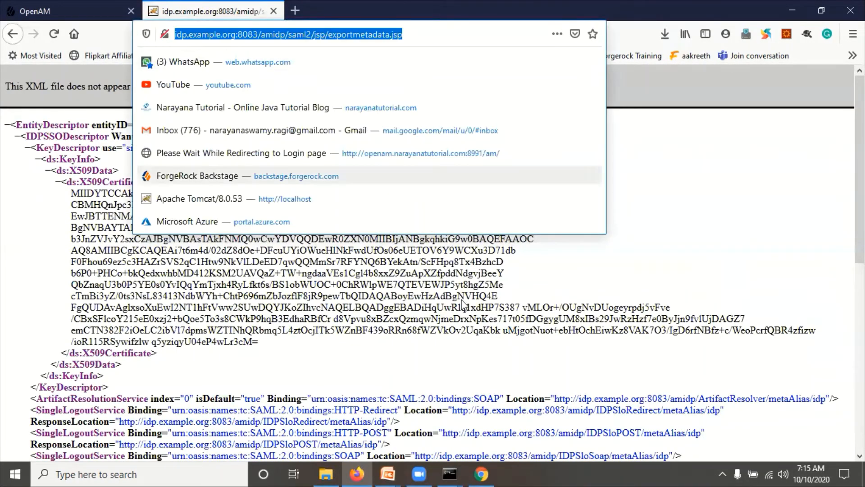
left_click(481, 474)
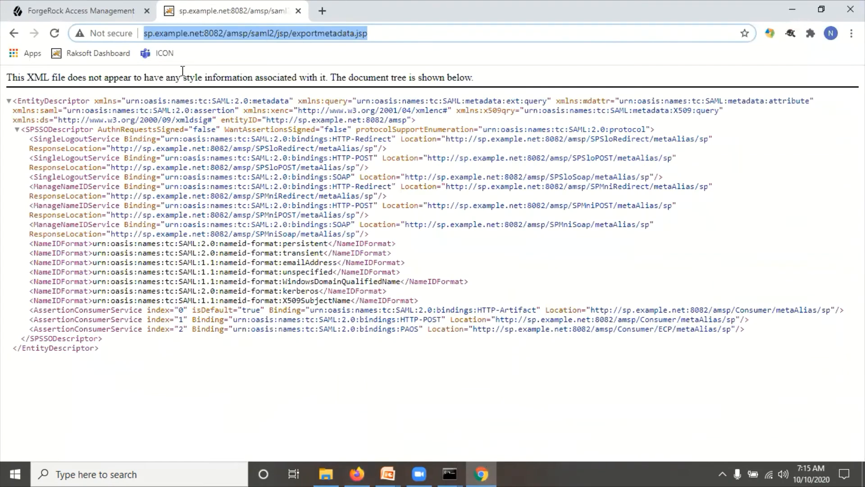
- On the SP console, abandon hosted identity provider creation and return to the Top Level Realm
left_click(116, 11)
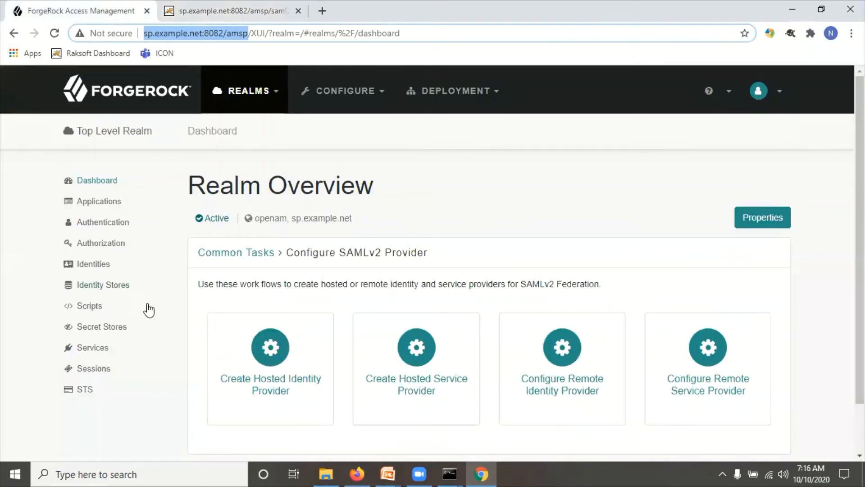
left_click(317, 356)
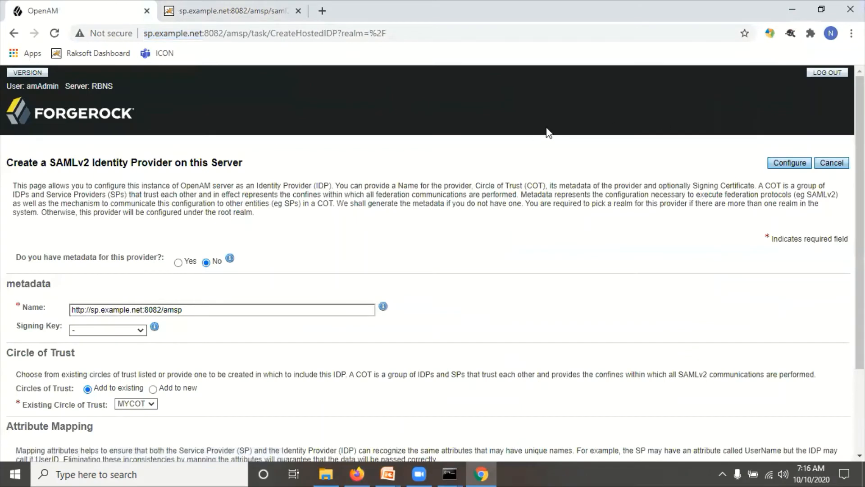
left_click(831, 163)
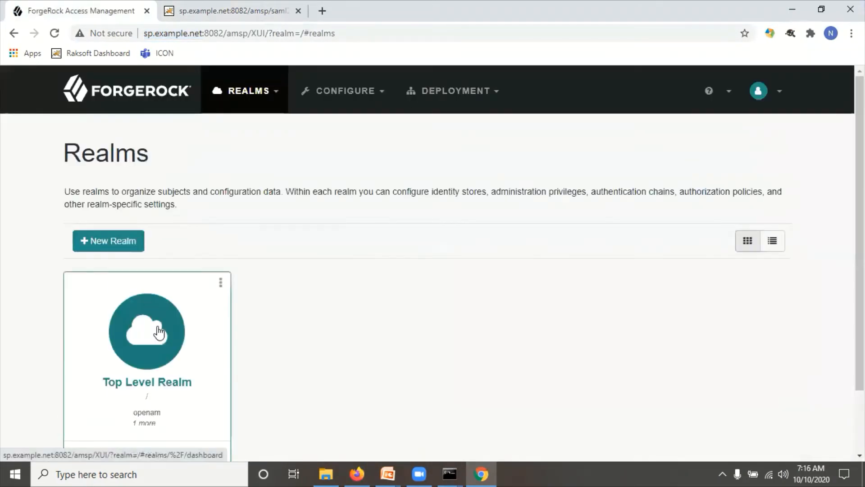
left_click(158, 332)
- Register the IDP as a remote identity provider in MYCOT from its pasted metadata URL
left_click(256, 323)
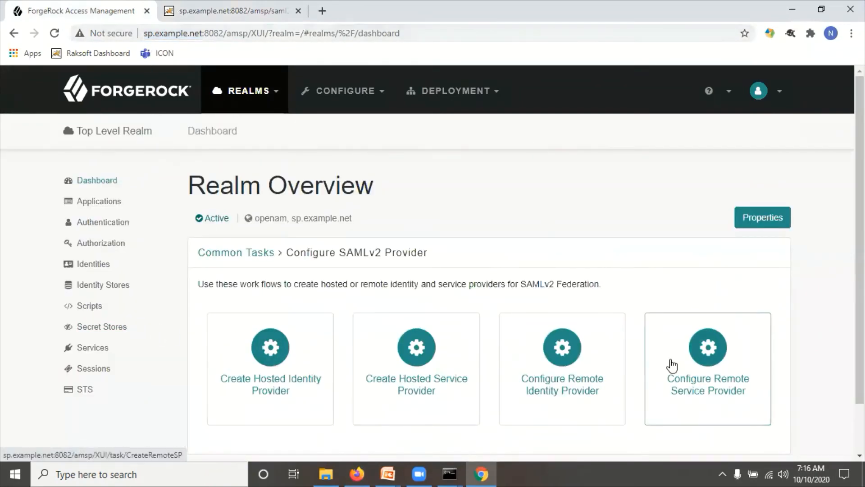
left_click(567, 367)
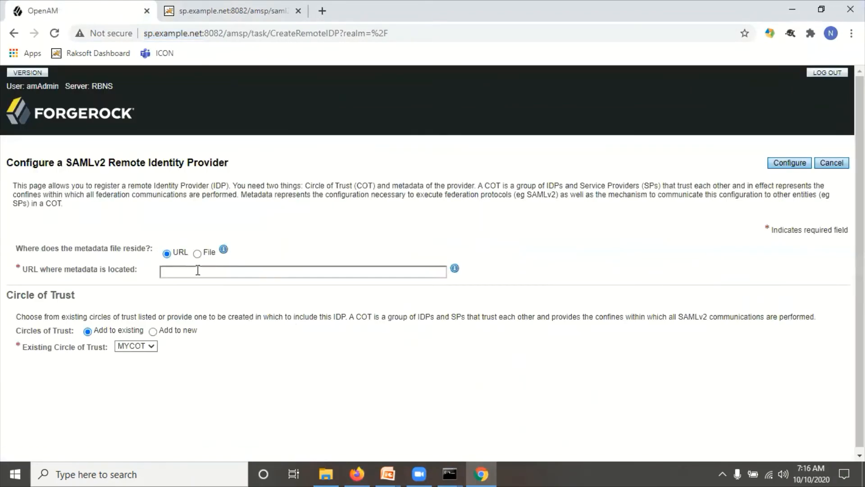
left_click(197, 270)
key("ctrl+v")
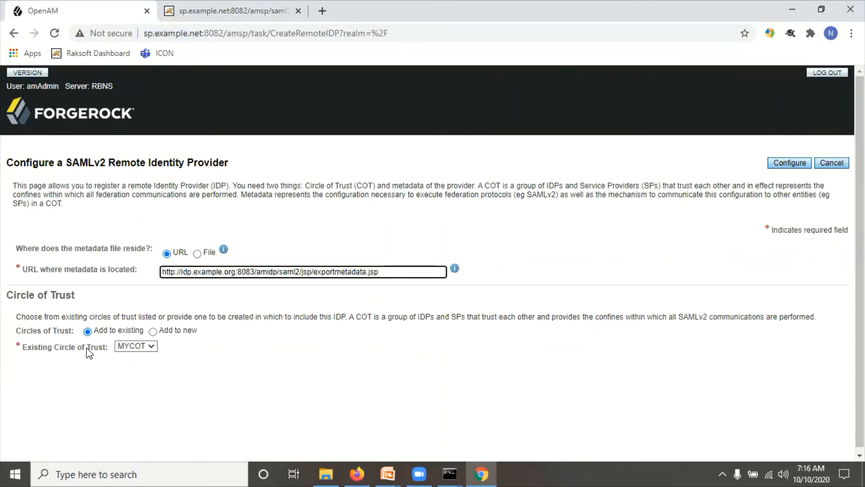
left_click(124, 345)
left_click(338, 353)
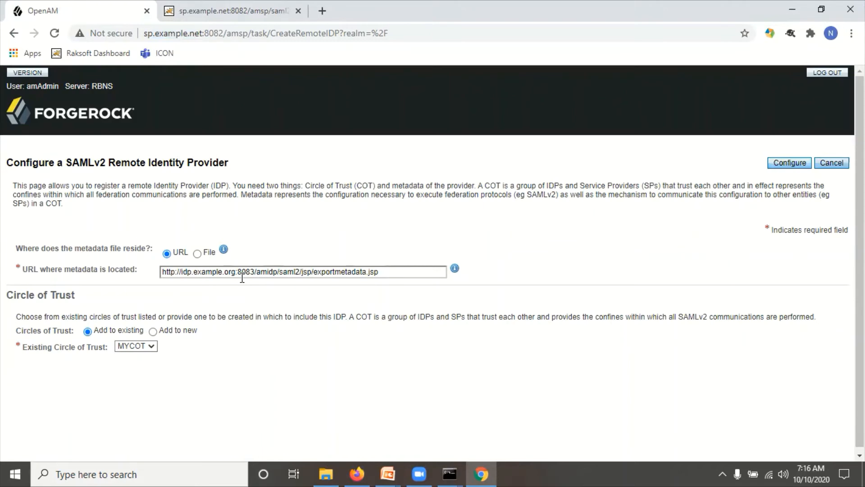
left_click(793, 165)
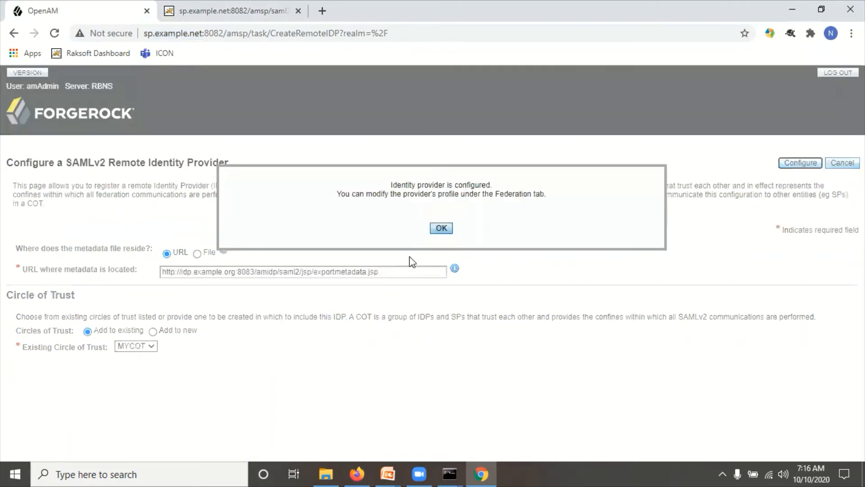
left_click_drag(395, 187, 483, 195)
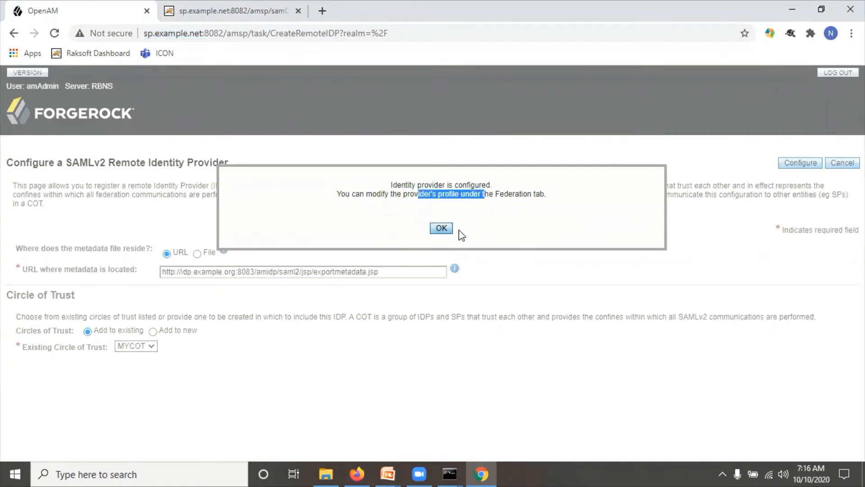
left_click(440, 224)
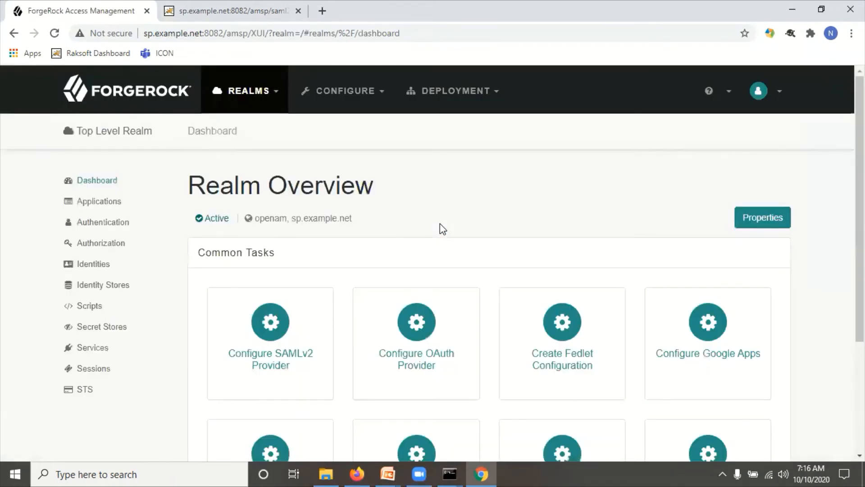
left_click(104, 201)
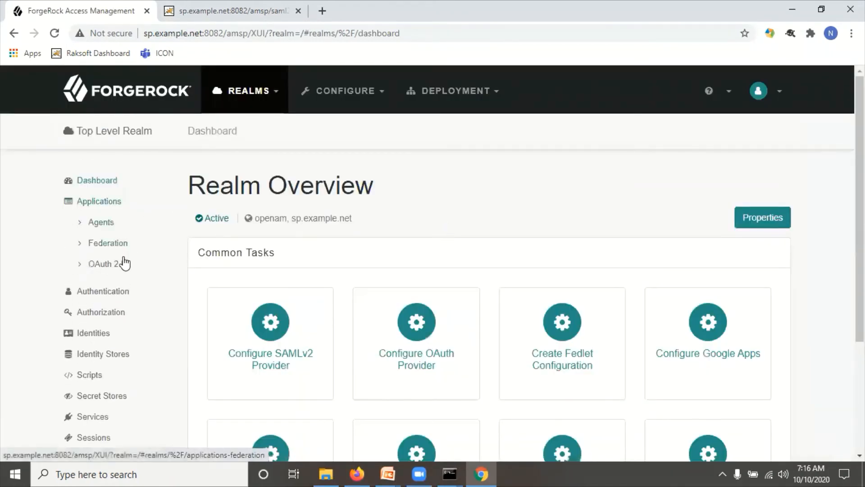
left_click(113, 243)
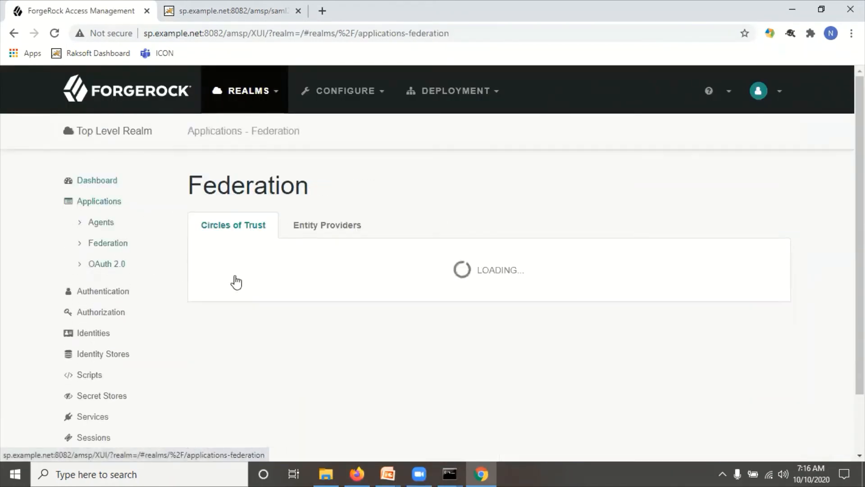
left_click(334, 227)
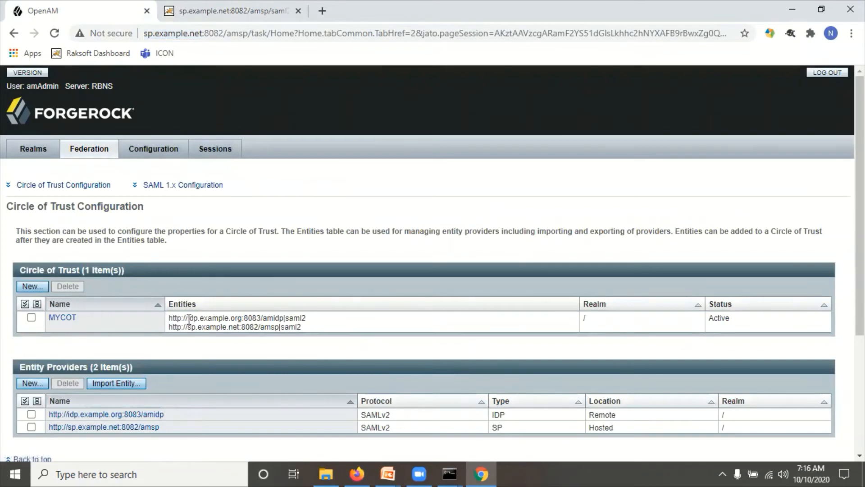
left_click_drag(318, 326, 227, 312)
scroll(386, 344, "down", 4)
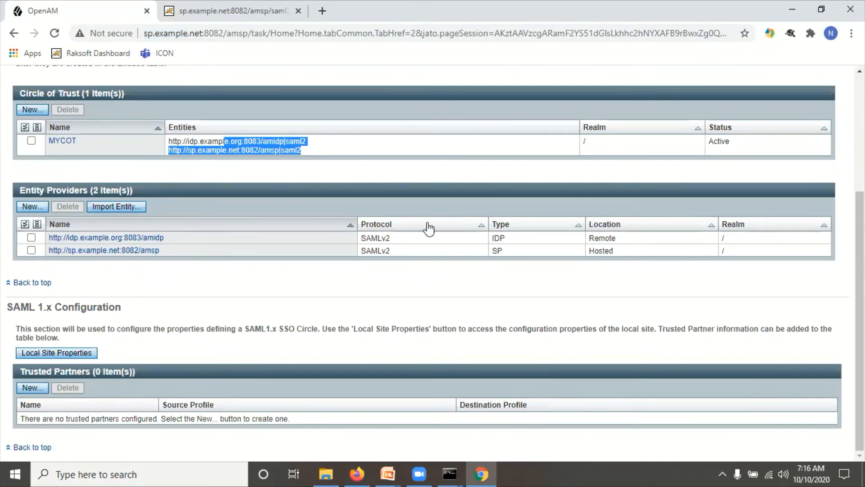
scroll(427, 228, "up", 4)
left_click(382, 244)
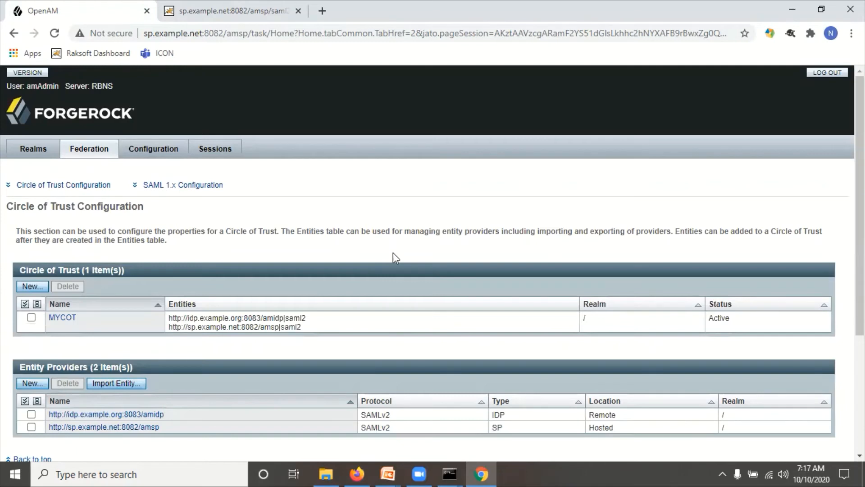
left_click(357, 474)
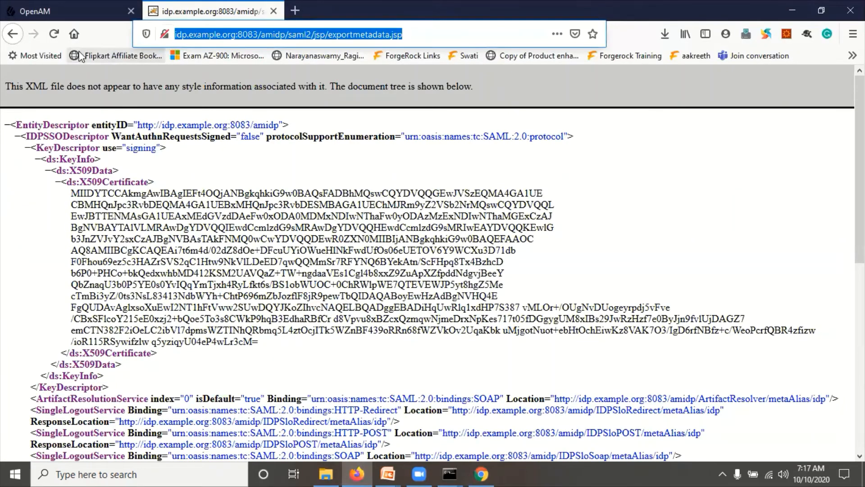
- Open a new private Firefox window, then bring the slide show back
left_click(640, 213)
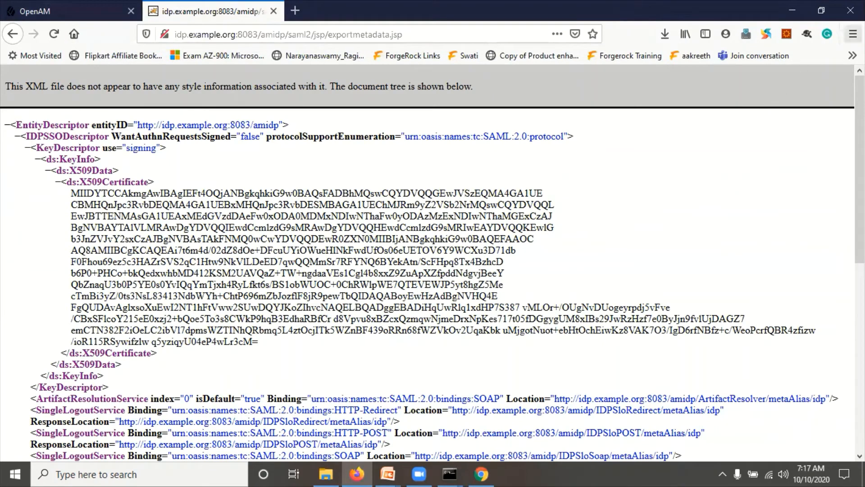
left_click(853, 34)
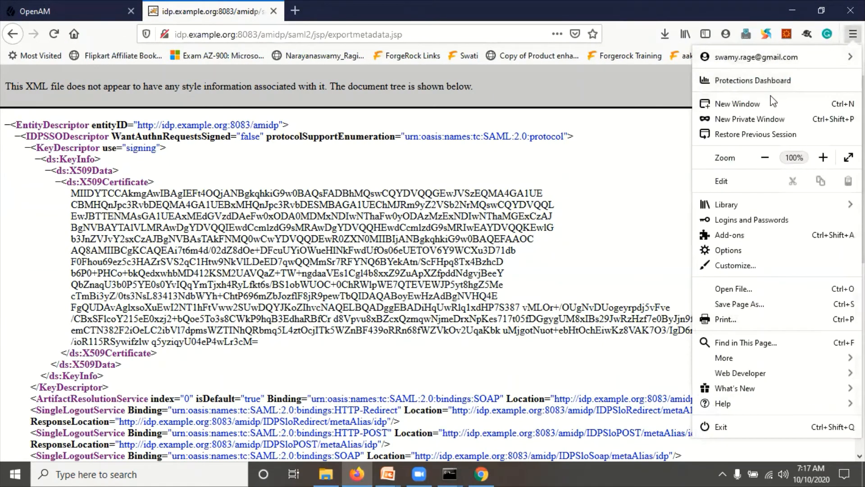
left_click(736, 120)
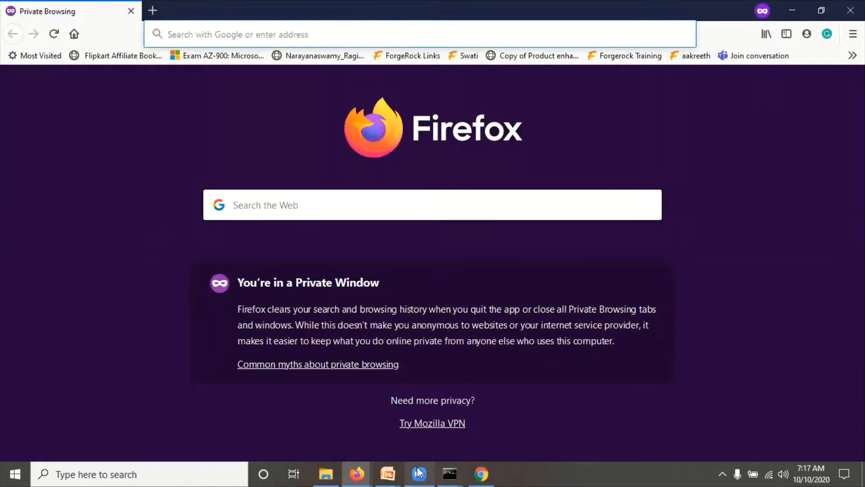
left_click(387, 474)
left_click(441, 431)
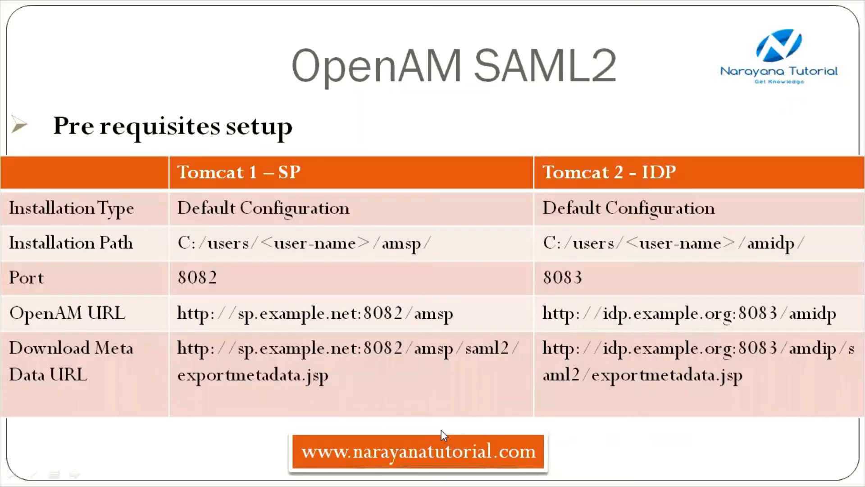
- Reach the Important URLs - SP slide, end the show, and select the SP Initiated Root Realm URL
left_click(425, 399)
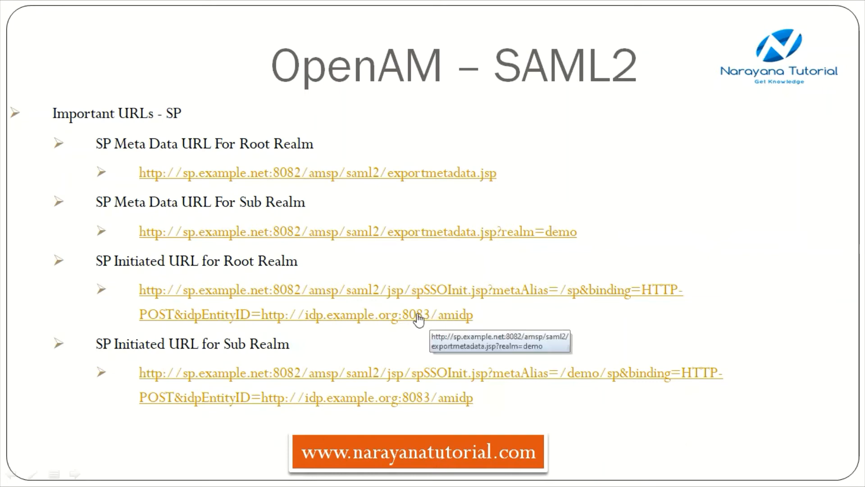
key("Right")
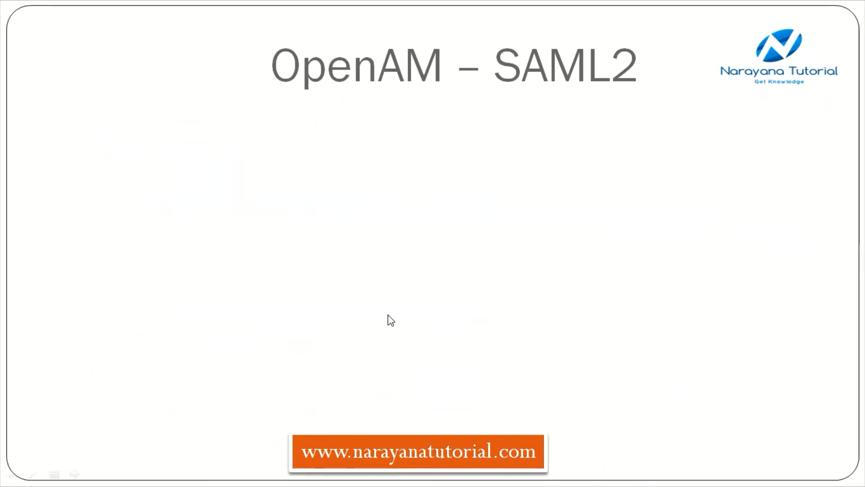
key("Right")
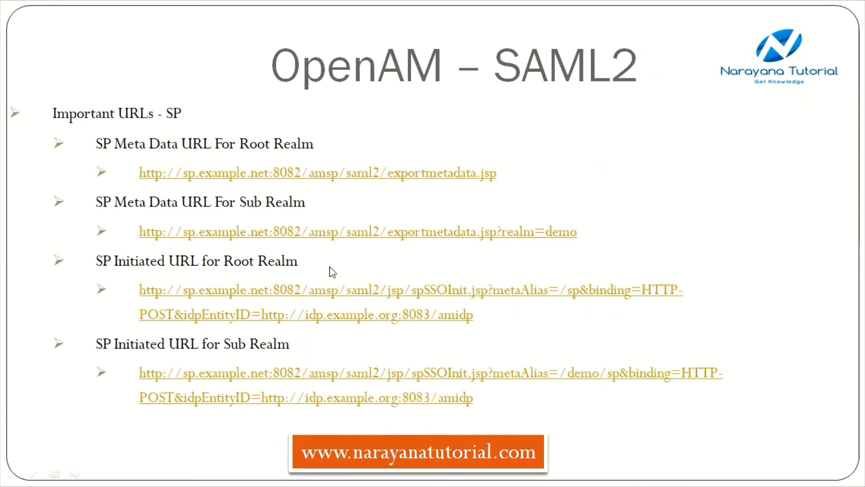
right_click(335, 301)
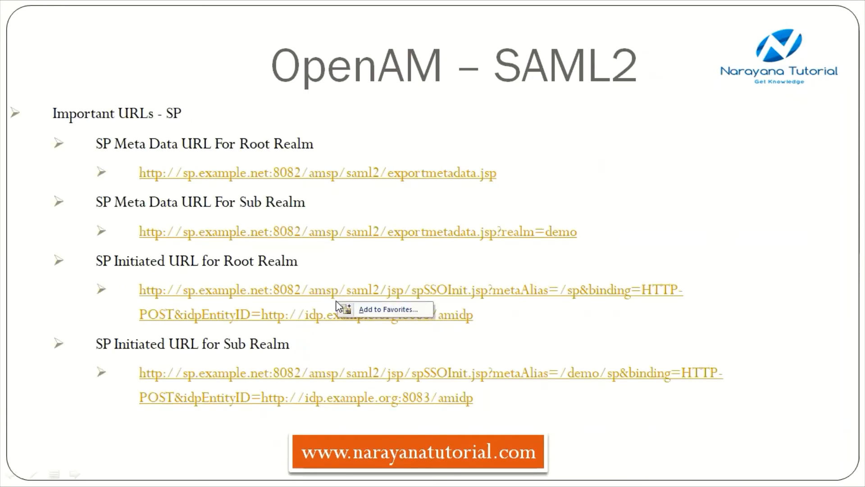
left_click(493, 323)
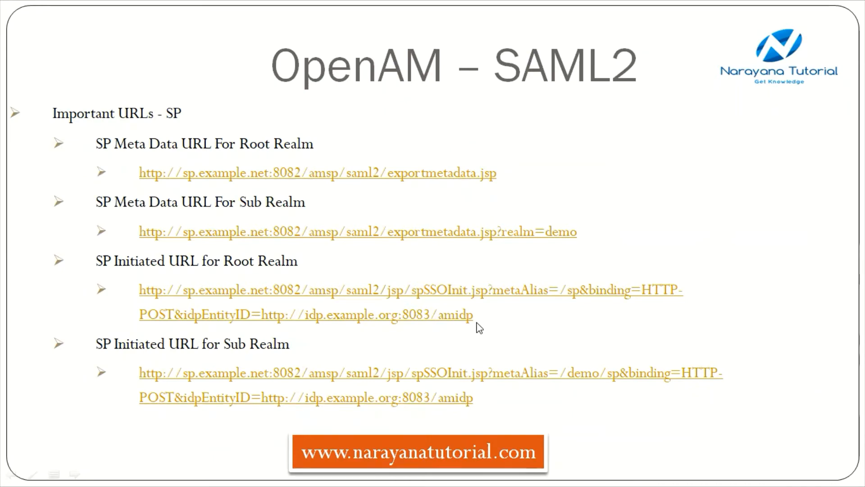
key("Escape")
left_click(389, 474)
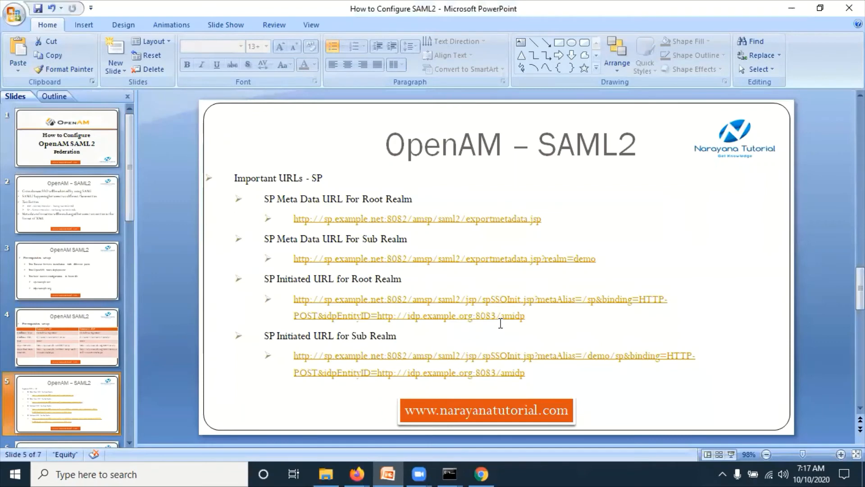
left_click_drag(500, 322, 305, 300)
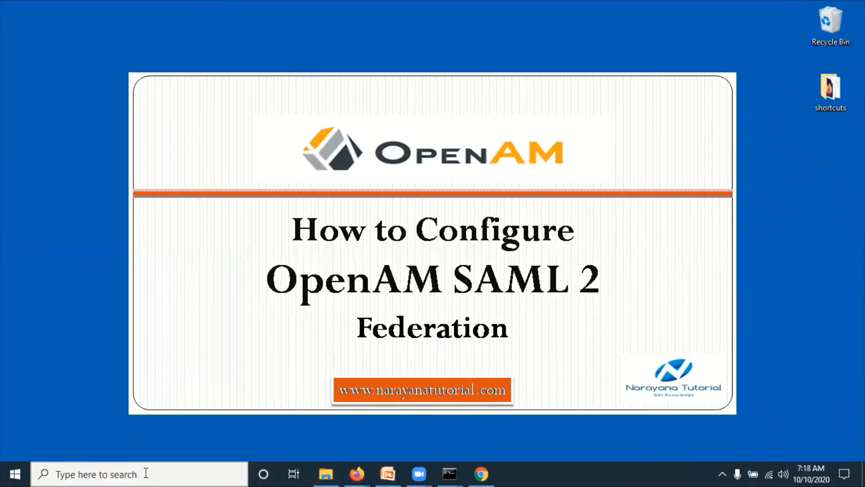
- Paste the SP-initiated SSO URL into a new, maximized Notepad document
left_click(145, 473)
type("note")
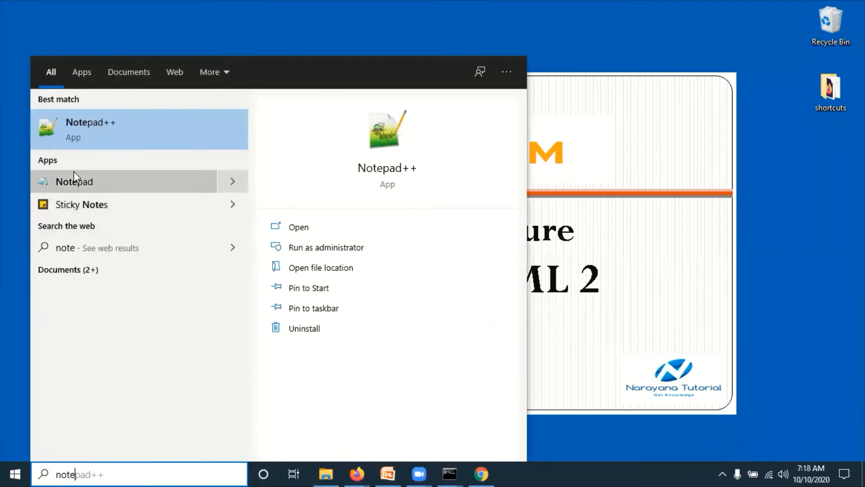
left_click(74, 180)
key("ctrl+v")
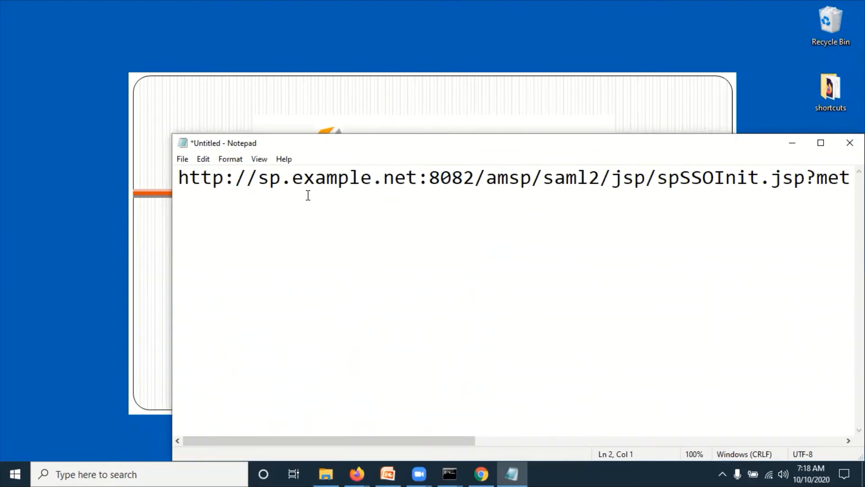
double_click(779, 148)
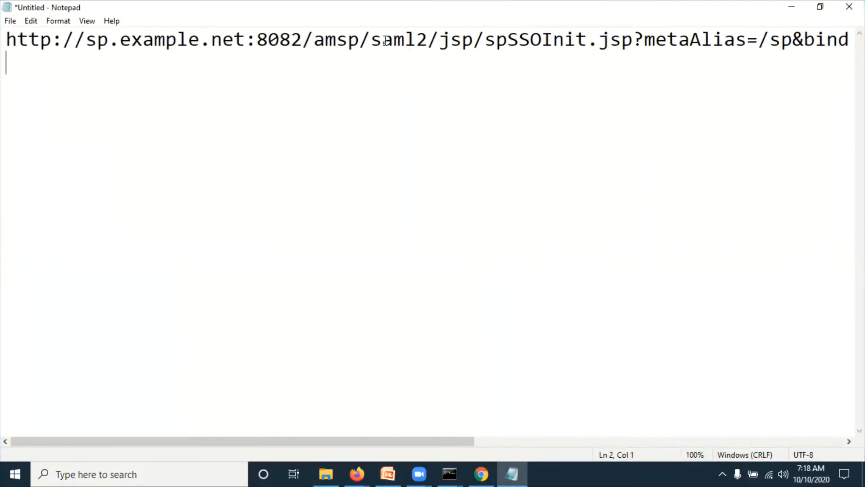
- Select the full spSSOInit.jsp URL line ending in idp.example.org:8083/amidp
left_click(462, 44)
double_click(525, 40)
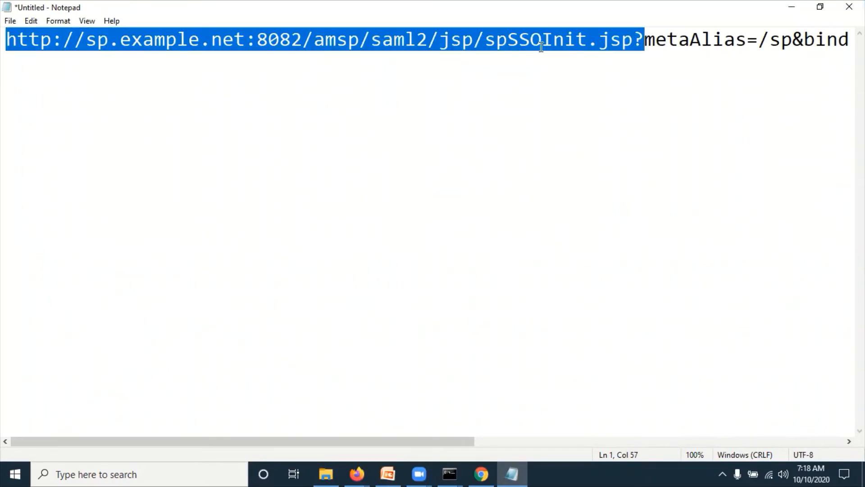
left_click(598, 40)
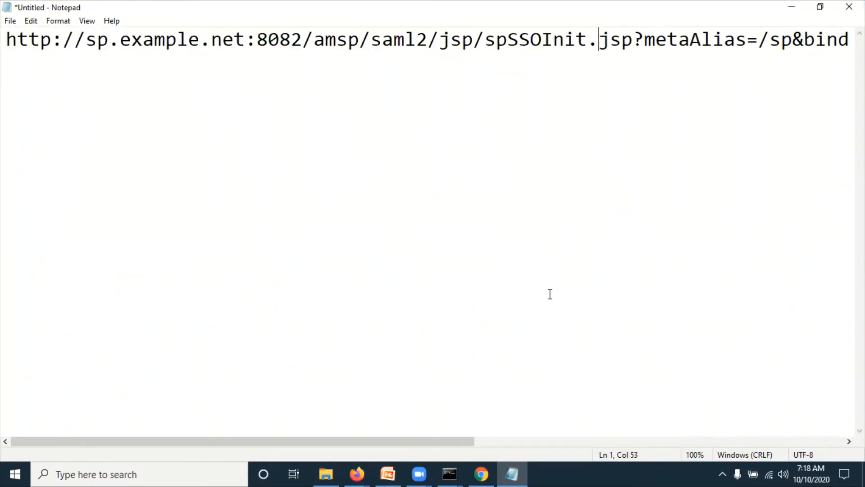
left_click_drag(463, 442, 823, 418)
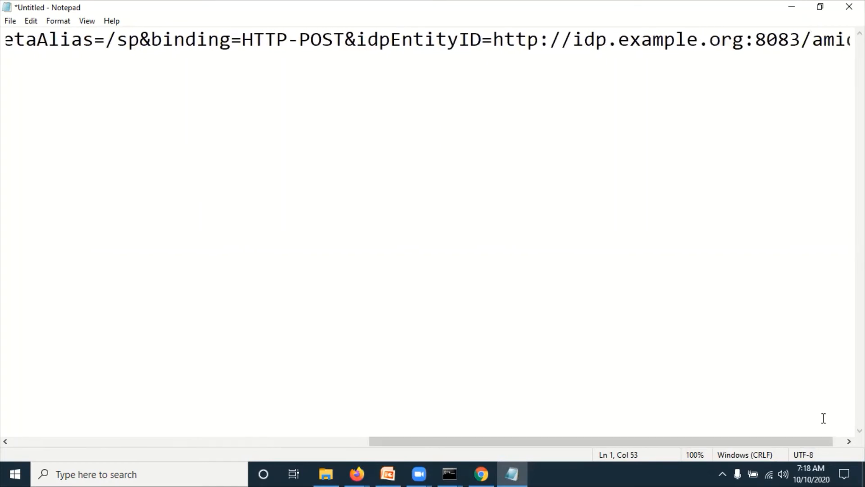
left_click(786, 40)
key("End")
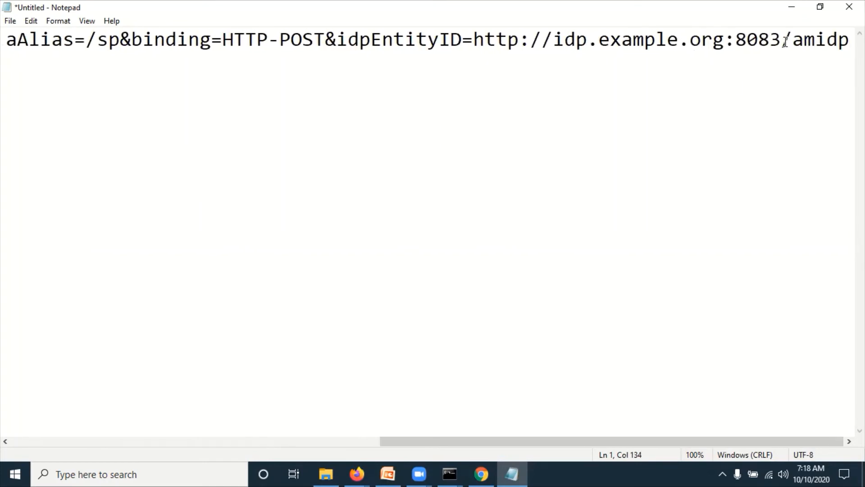
key("shift+Home")
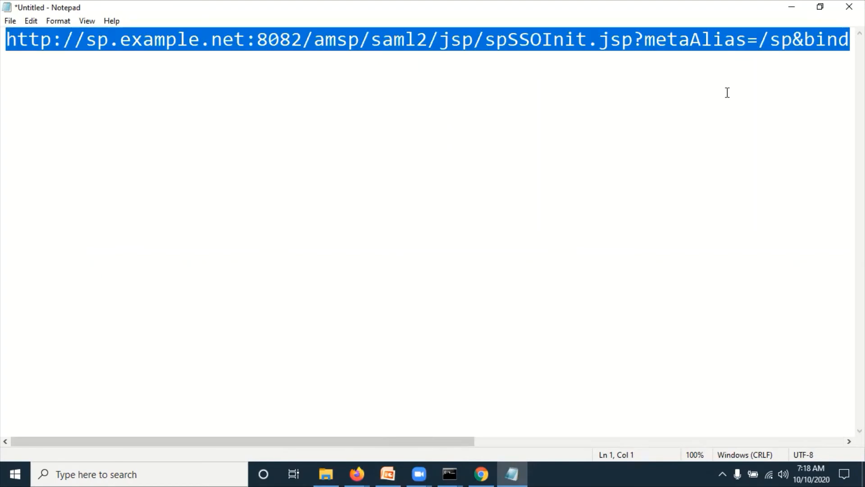
mouse_move(357, 472)
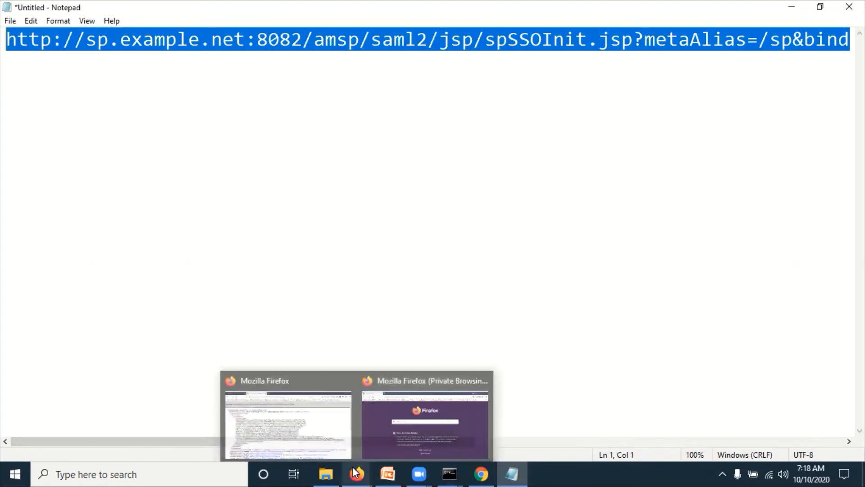
left_click(302, 401)
- Open the demo user's details from the Top Level Realm's identities list
left_click(62, 9)
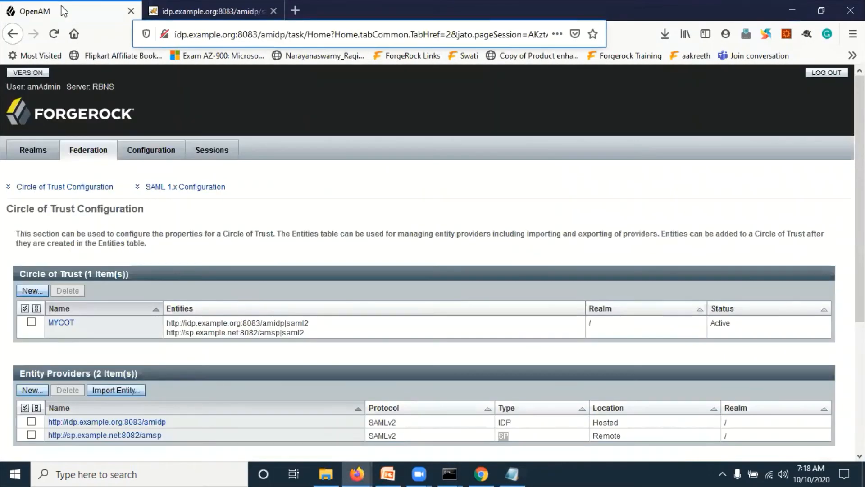
left_click(33, 150)
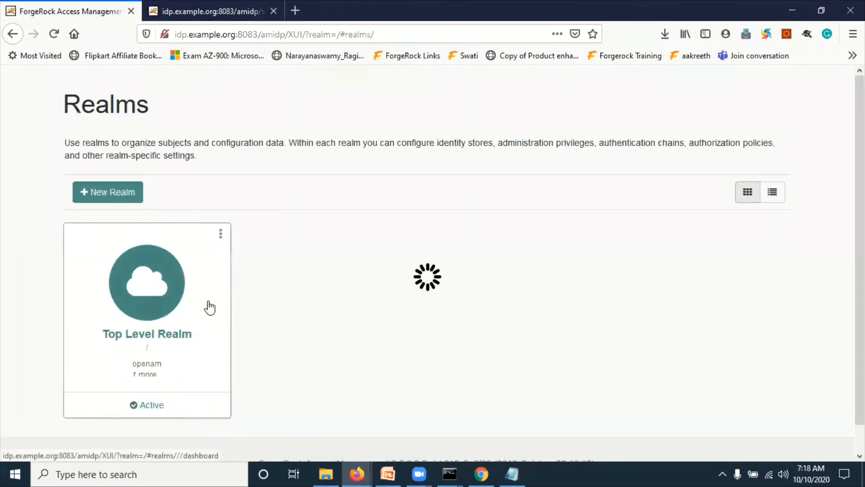
left_click(165, 325)
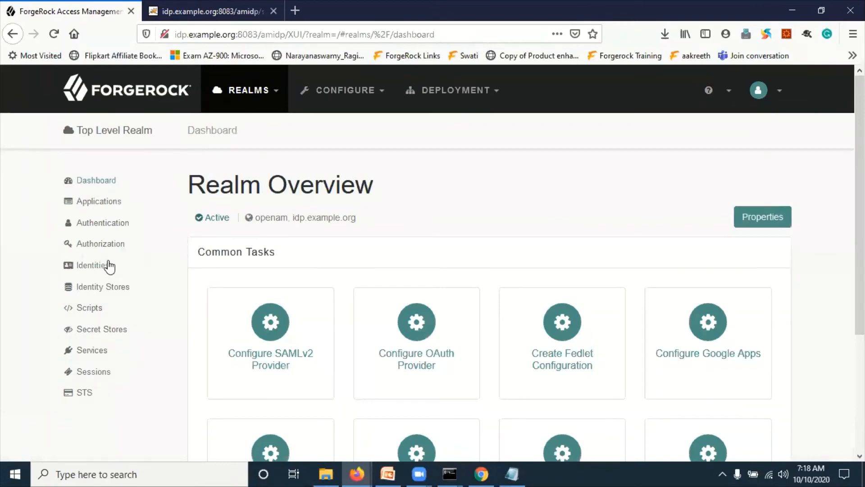
left_click(90, 243)
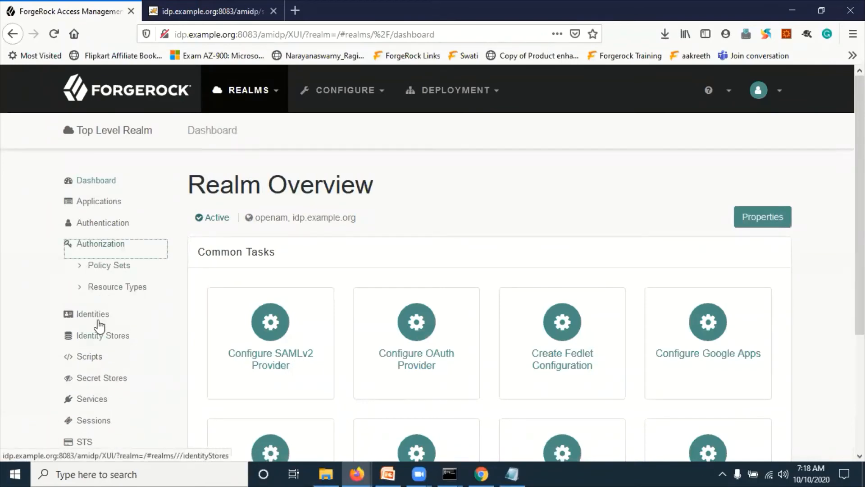
left_click(91, 245)
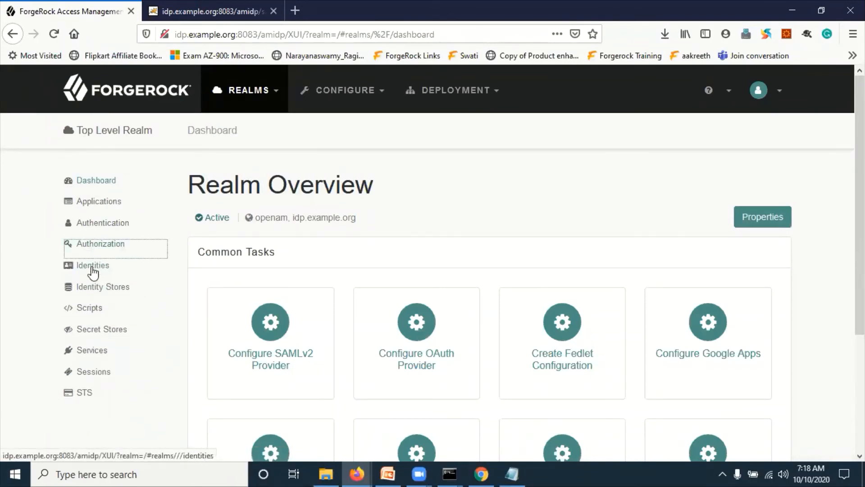
left_click(94, 269)
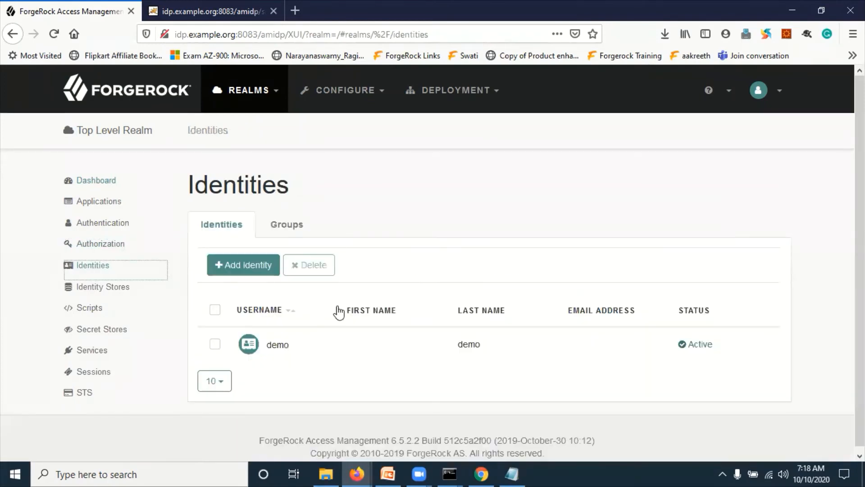
left_click(280, 346)
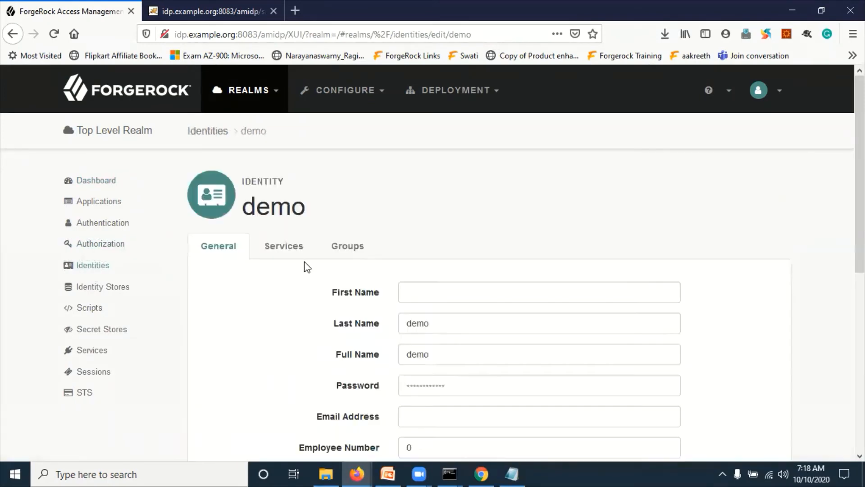
- Type trial first, last and full names for demo, then return to Identities without saving
left_click(440, 298)
type("d")
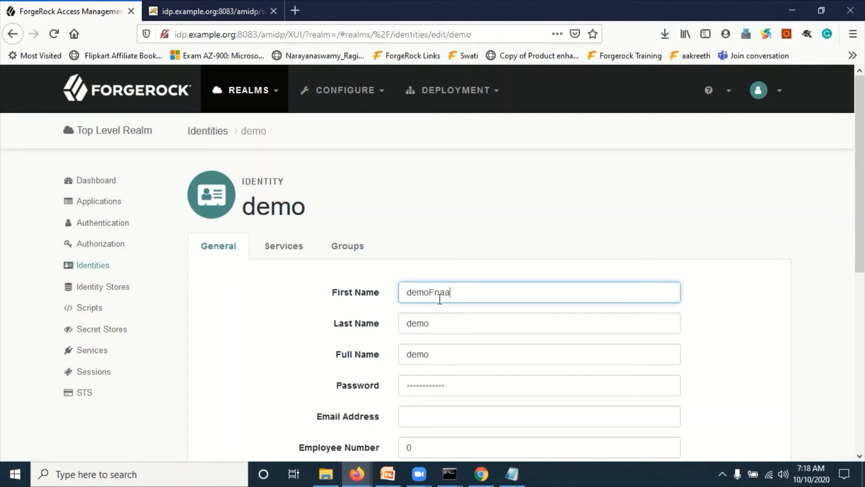
type("emoFname")
left_click(445, 321)
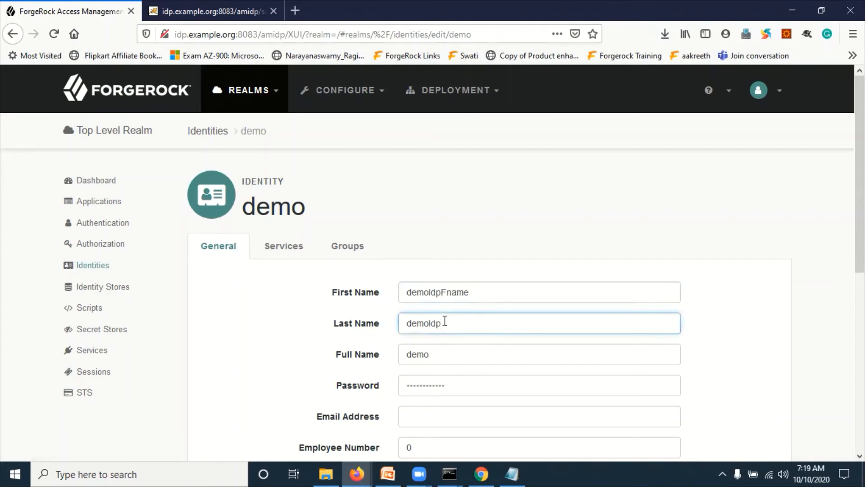
type("IdpLname")
left_click(438, 358)
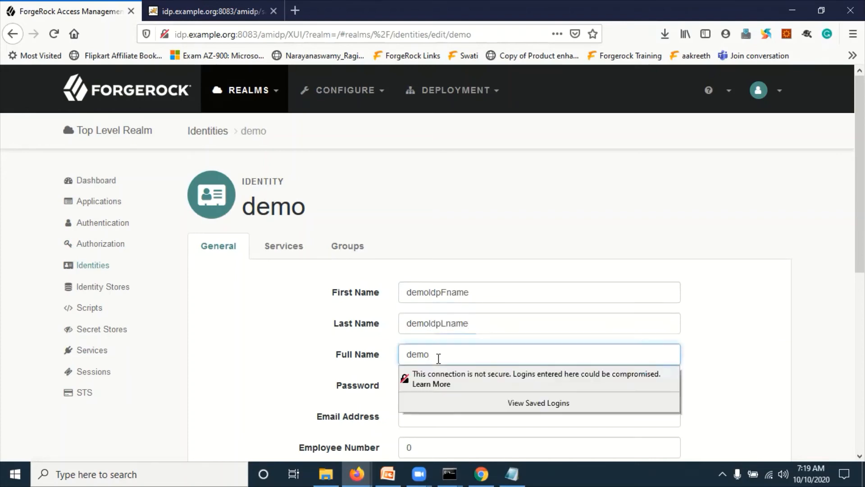
type("Idp")
key("ctrl+a")
left_click(465, 357)
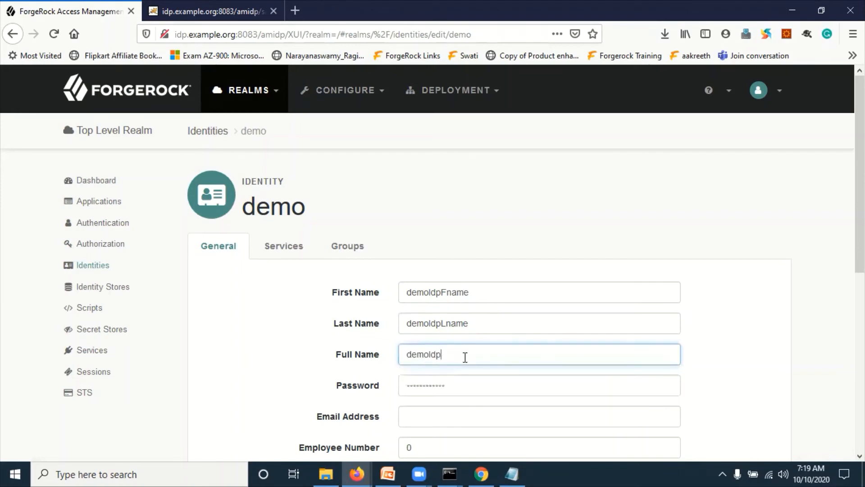
type("FL")
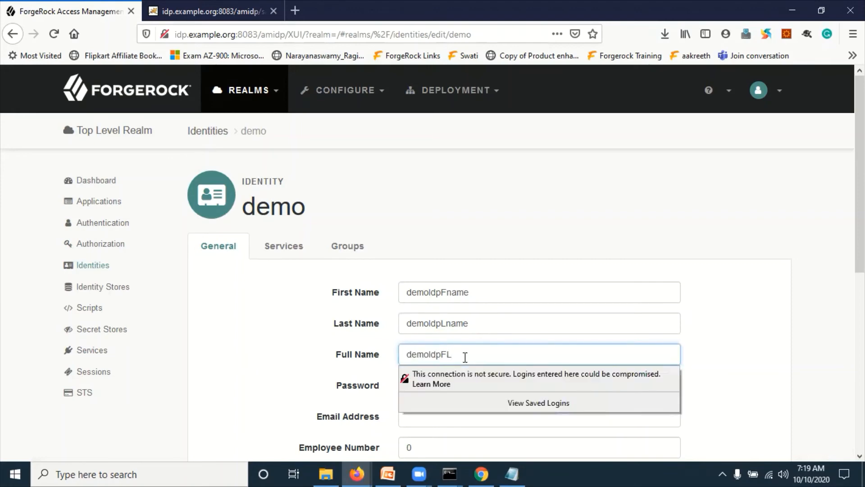
type("Name")
left_click(227, 255)
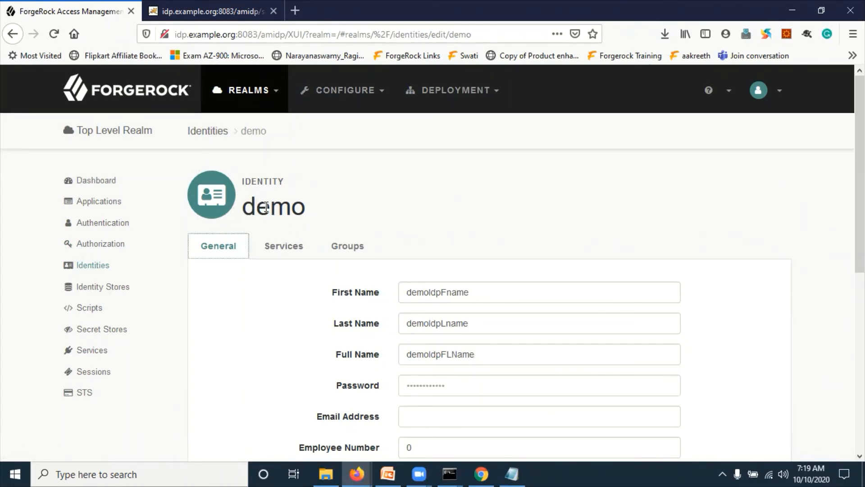
left_click(89, 268)
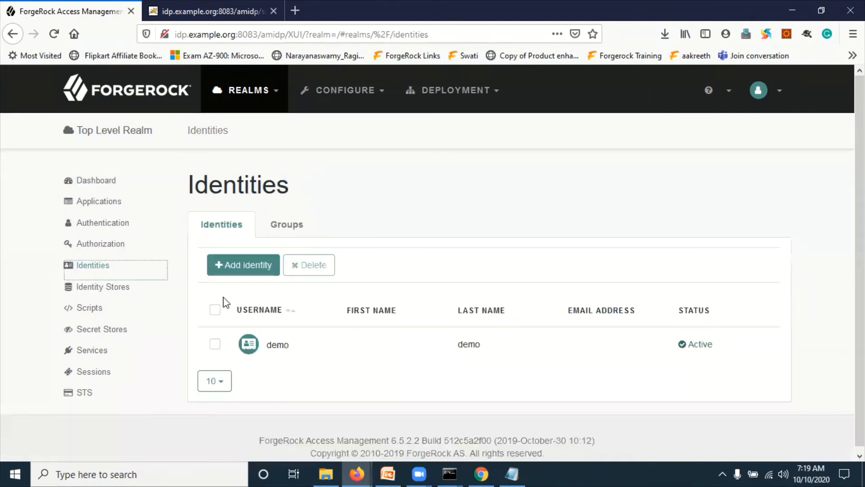
- Start a new identity demoIdp, entering a password and an e-mail address
left_click(239, 267)
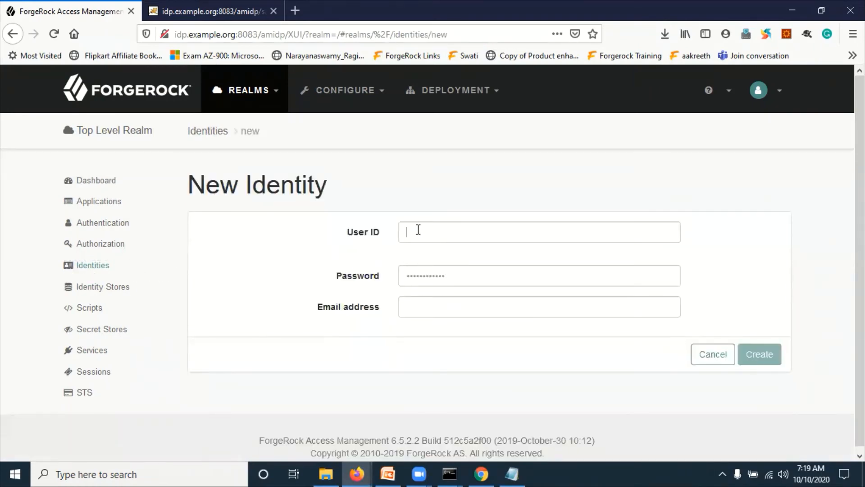
type("demoIdp")
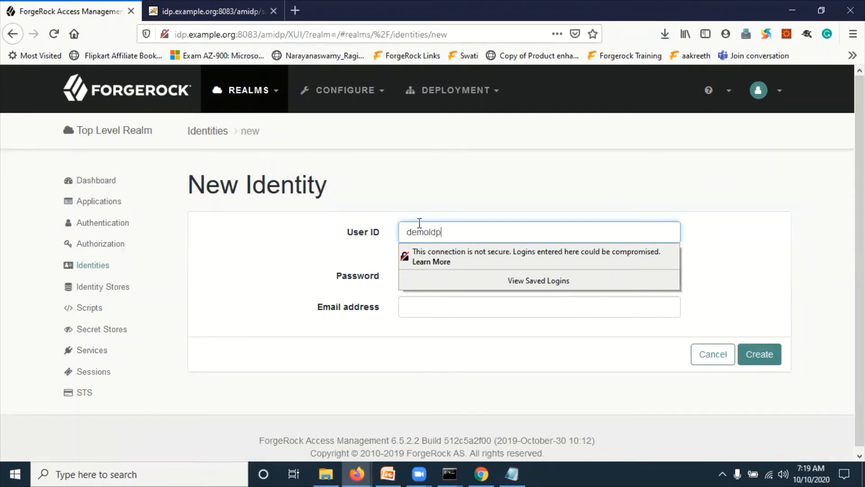
left_click(440, 253)
left_click(436, 275)
type("•")
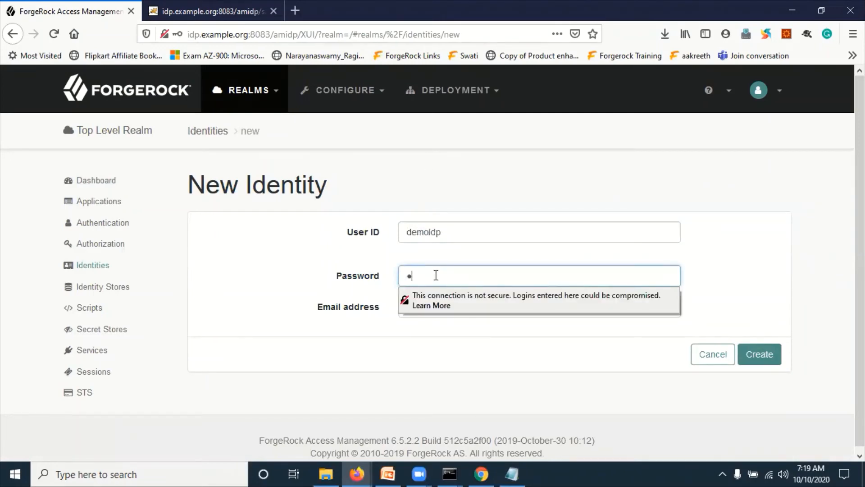
type("••••••••")
left_click(408, 309)
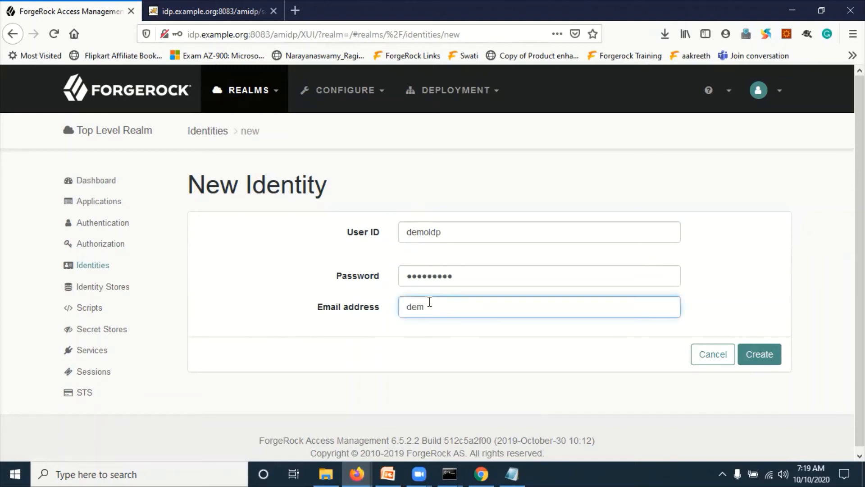
type("demoldp@example.")
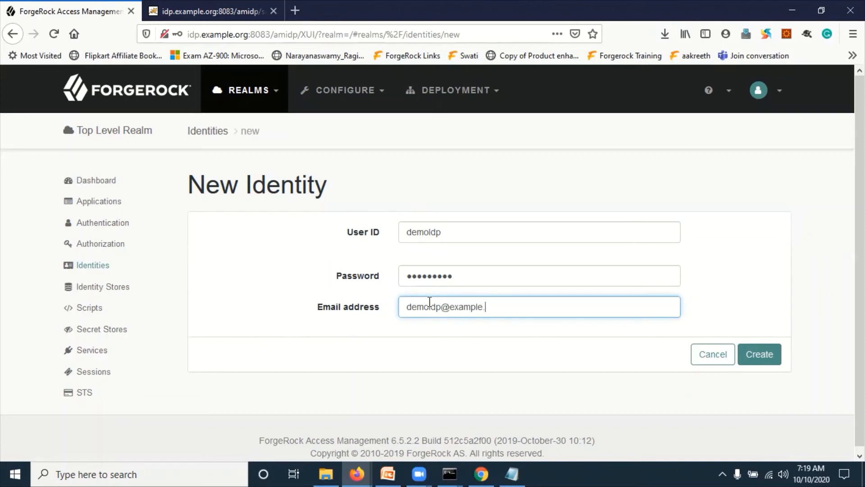
type("org")
- Check the server domain, correct the e-mail domain ending, and create demoIdp
left_click(220, 38)
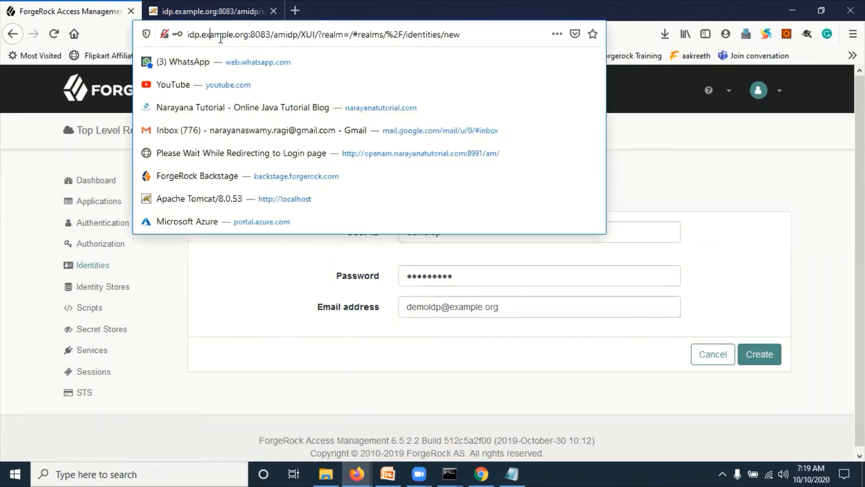
left_click_drag(220, 39, 247, 32)
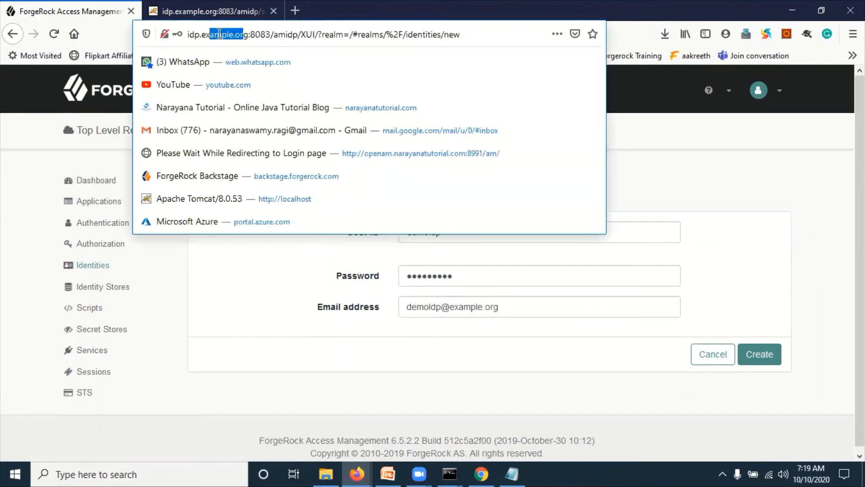
left_click(520, 364)
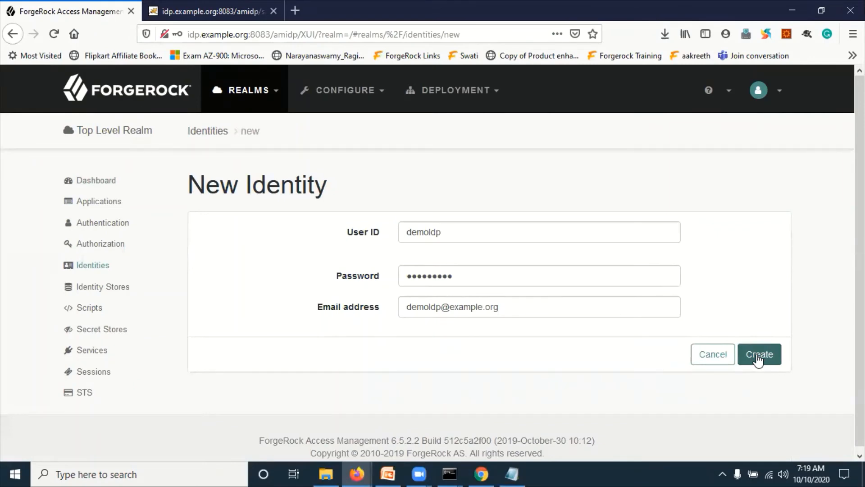
left_click(604, 306)
key("BackSpace")
key("BackSpace")
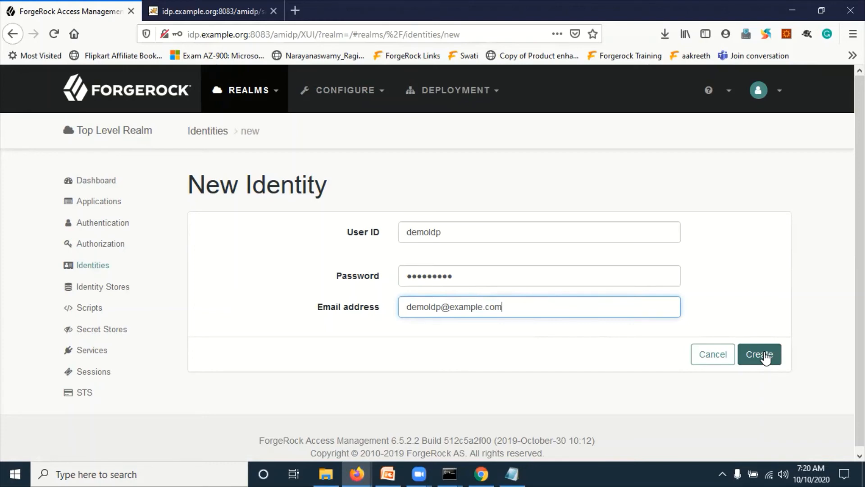
key("BackSpace")
key("BackSpace")
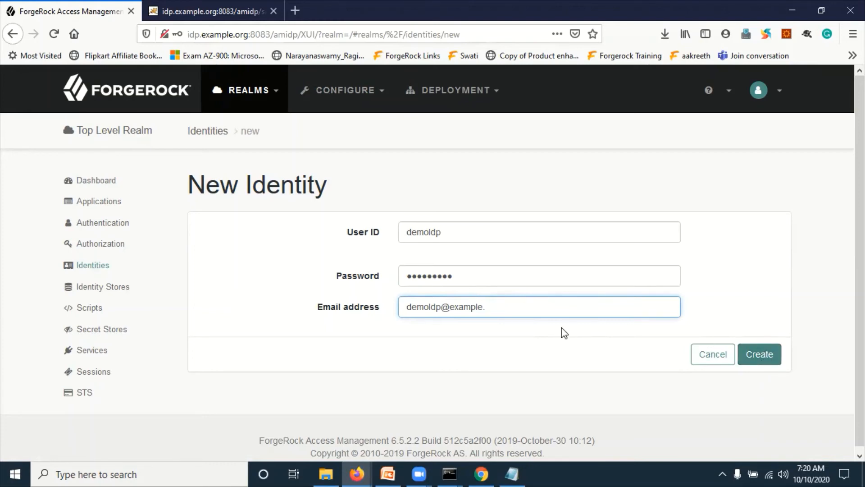
type("org")
left_click(759, 355)
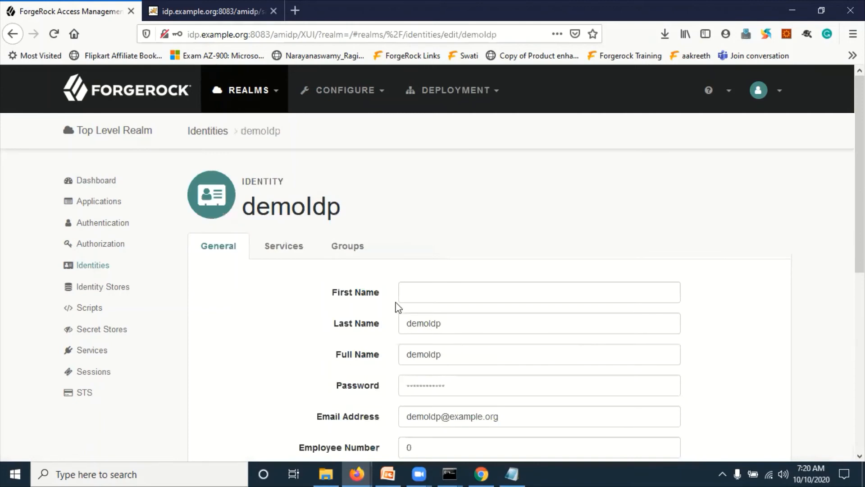
- Give demoIdp first name demoIdpFName, last name demoIdpLName, and a full name
left_click(423, 287)
type("demo")
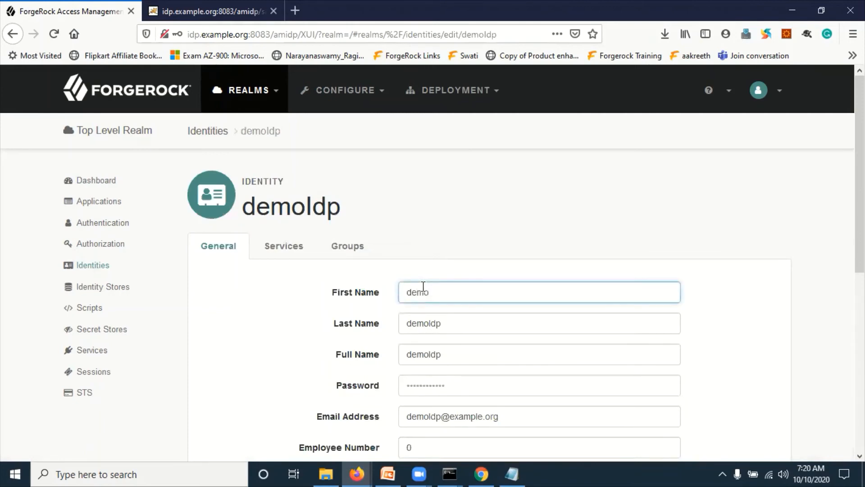
type("ldpFName")
left_click(465, 330)
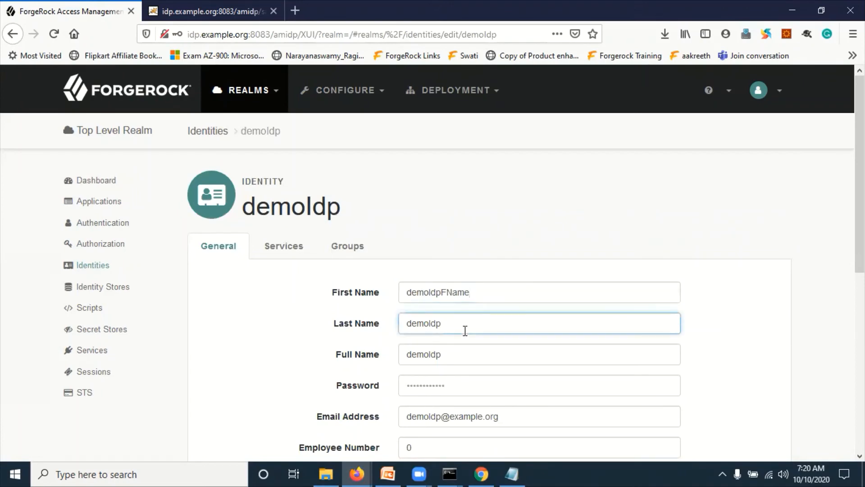
type("LName")
left_click(459, 357)
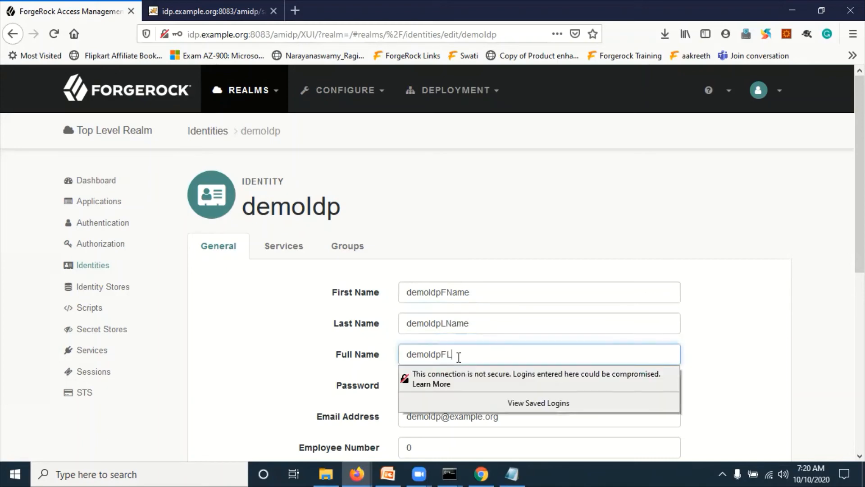
type("FLName")
left_click(252, 315)
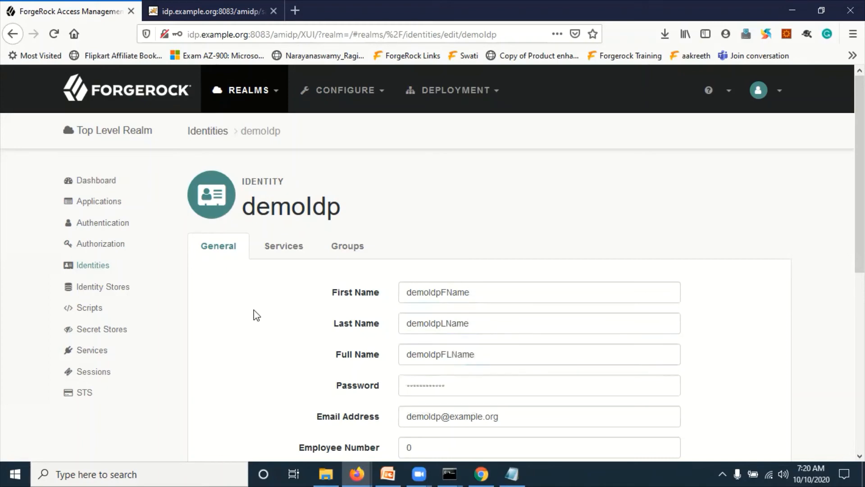
- Save demoIdp's name changes and return to the Identities list
scroll(367, 342, "down", 4)
scroll(367, 342, "down", 1)
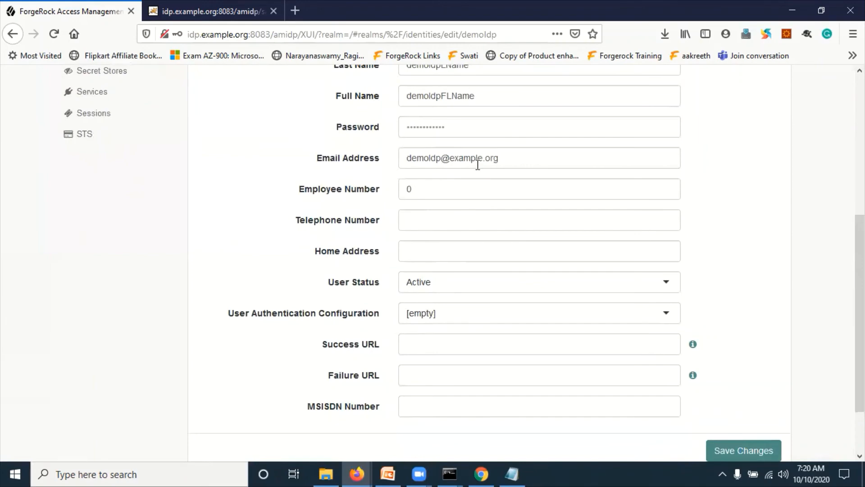
scroll(672, 376, "down", 2)
left_click(755, 387)
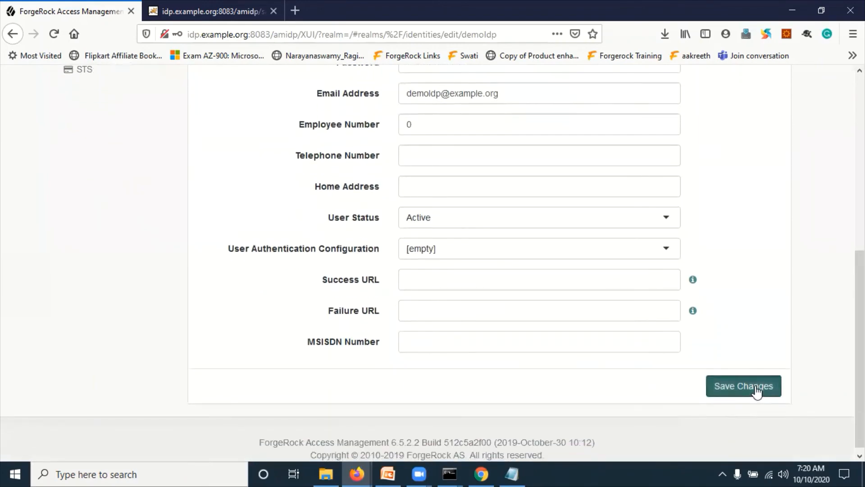
scroll(420, 293, "up", 6)
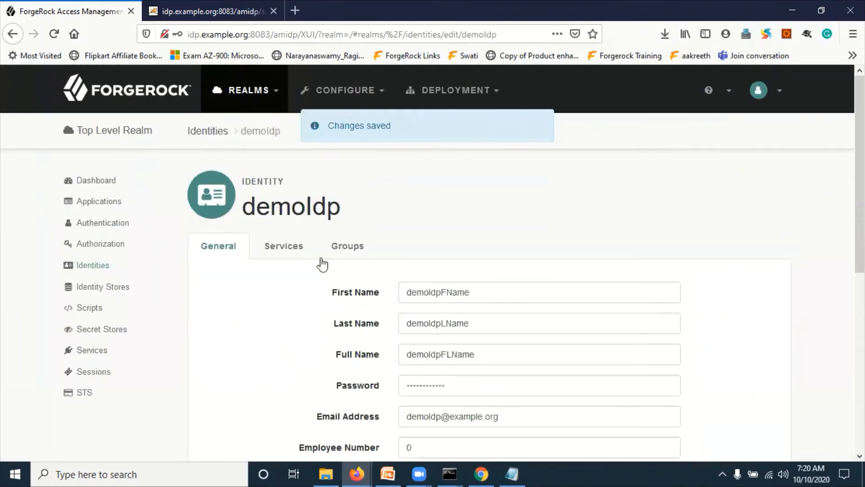
left_click(107, 267)
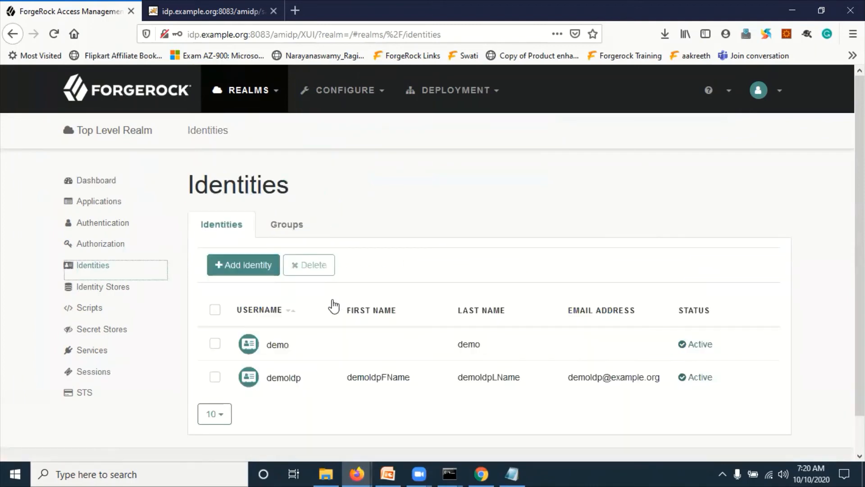
- On the SP server's console, open the Top Level Realm's identities and start a new identity
left_click(484, 473)
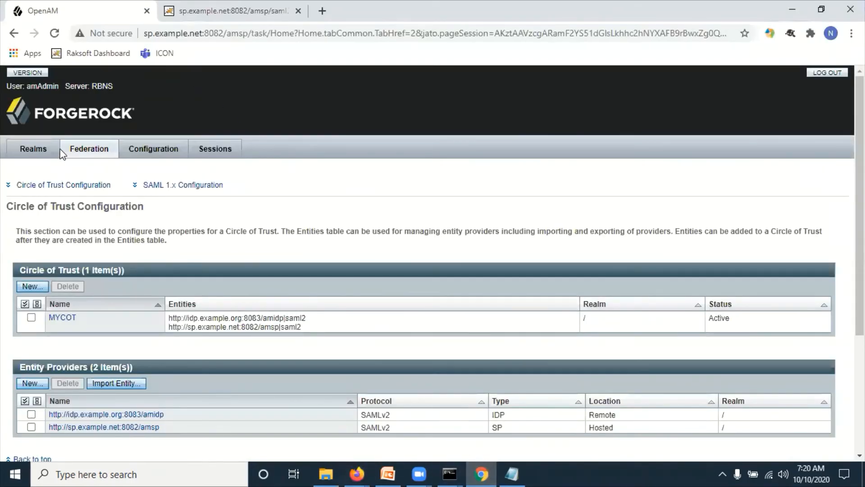
left_click(34, 151)
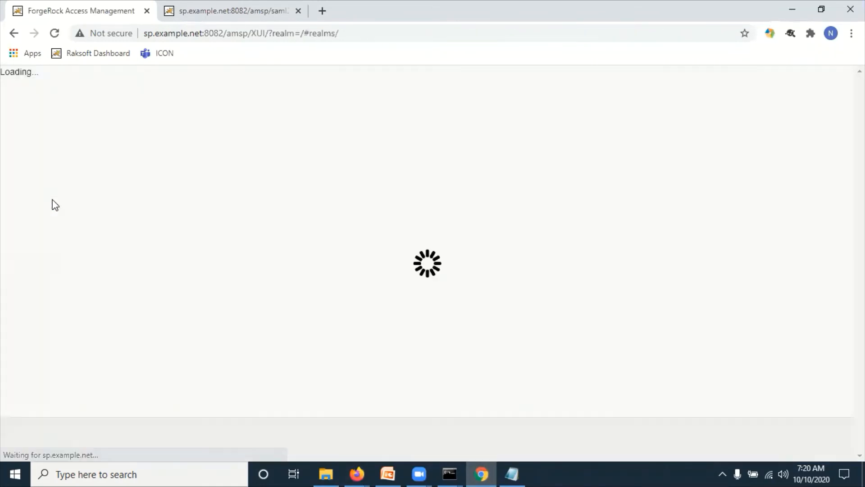
left_click(128, 328)
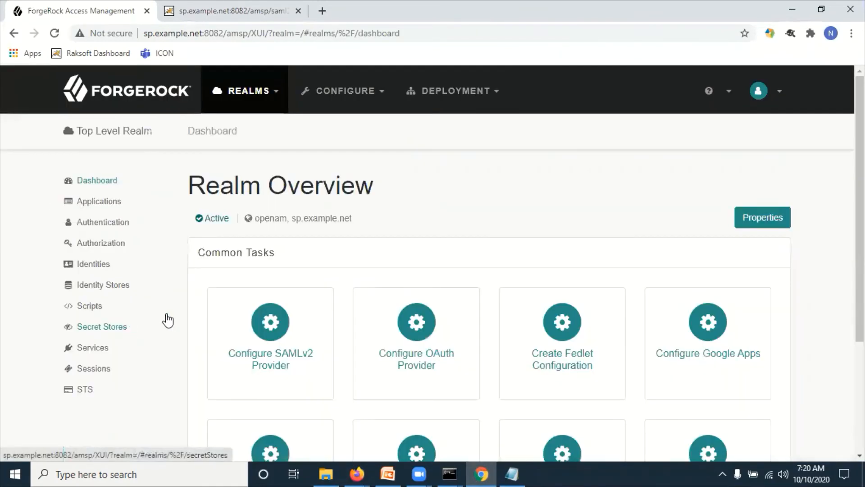
left_click(97, 265)
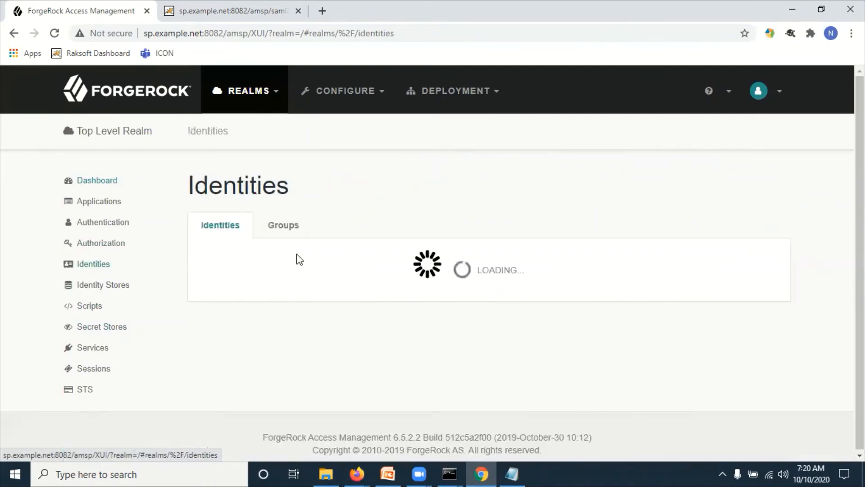
left_click(232, 264)
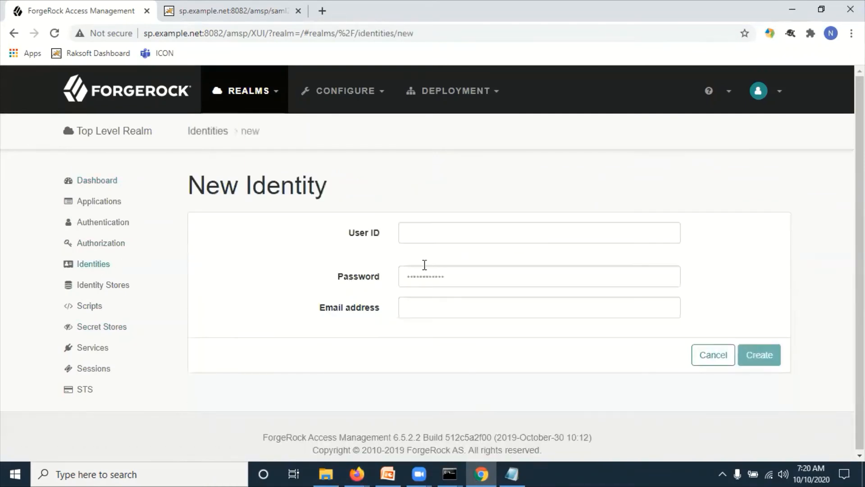
- Create the SP identity demosp with its password and e-mail address, correcting the mistyped entries
left_click(443, 239)
type("demosp")
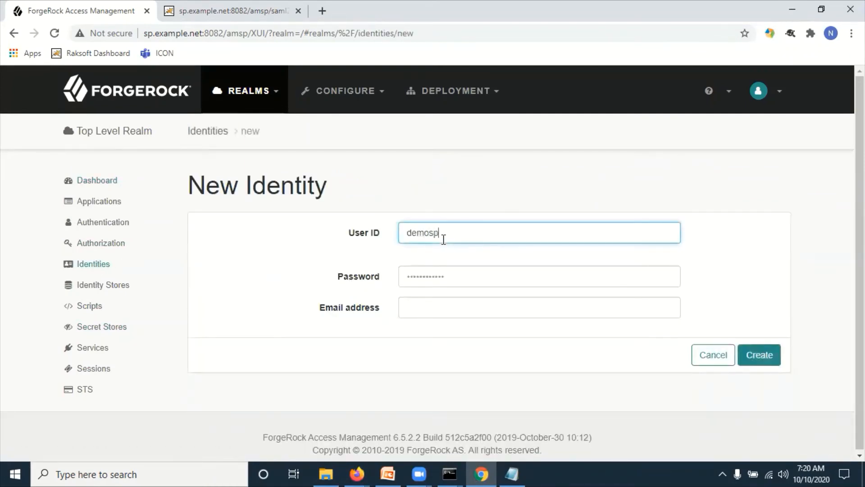
key("Tab")
type("Ch")
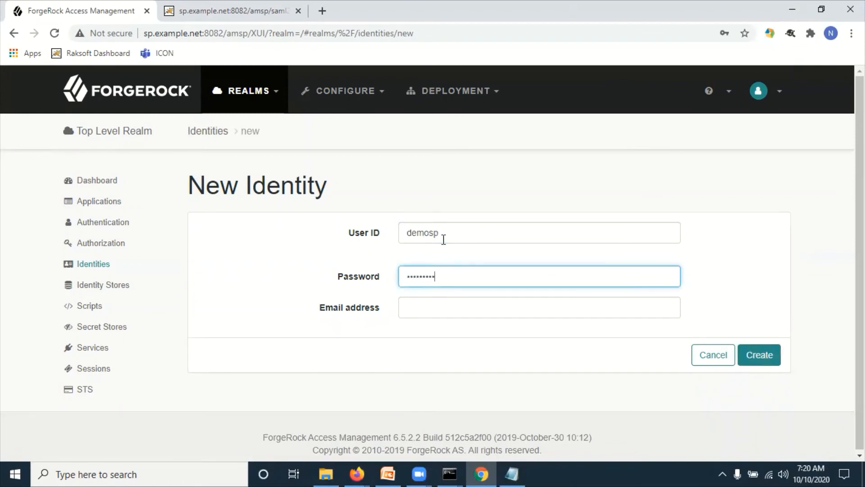
key("Tab")
type("Admin1")
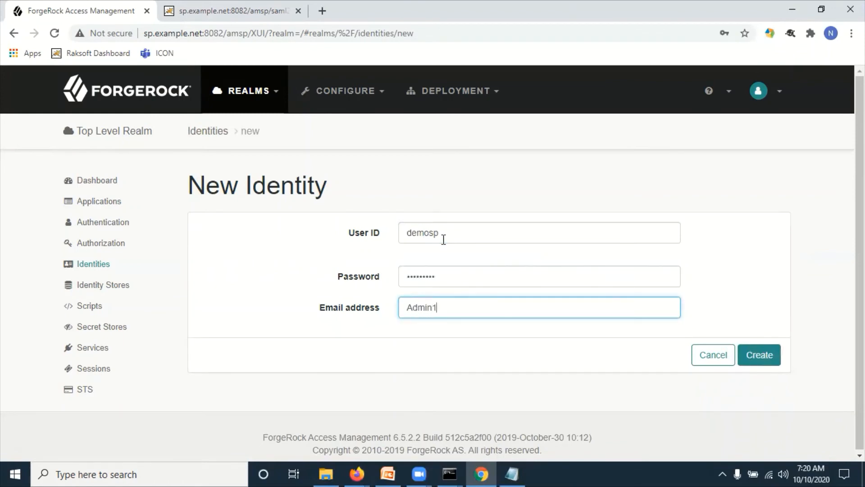
type("234")
left_click_drag(458, 306, 392, 313)
key("BackSpace")
type("demosp@example.net")
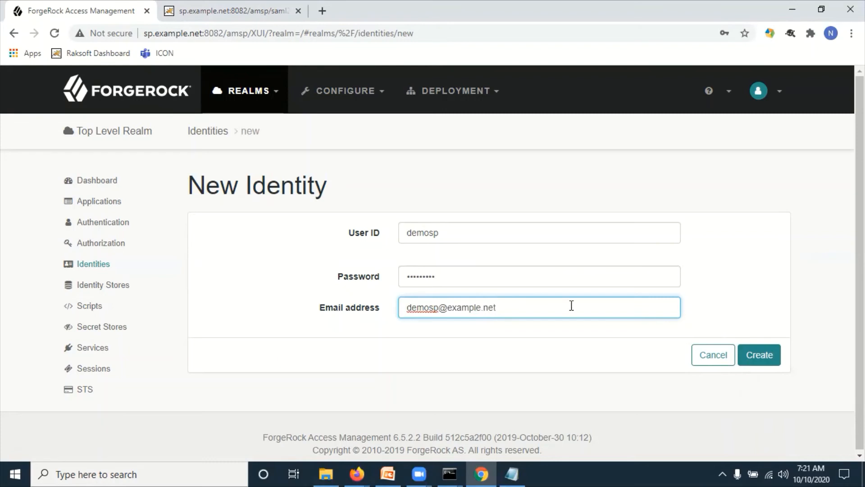
key("shift+Tab")
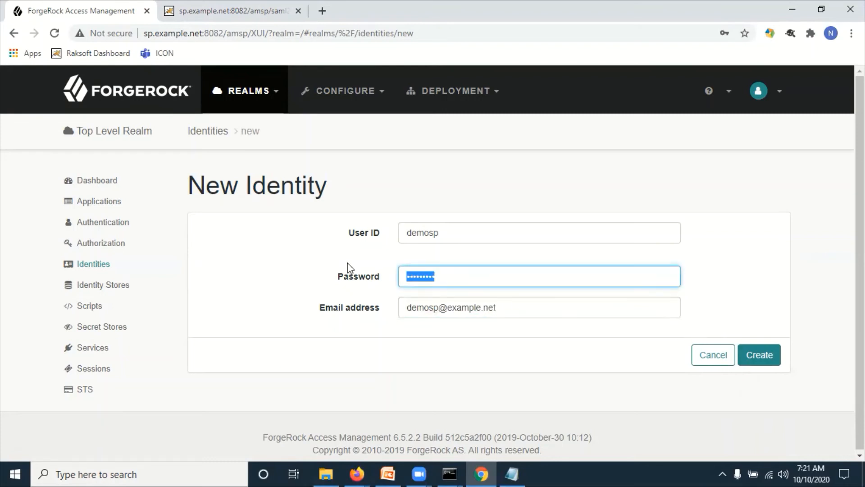
type("•••••••••")
left_click(511, 356)
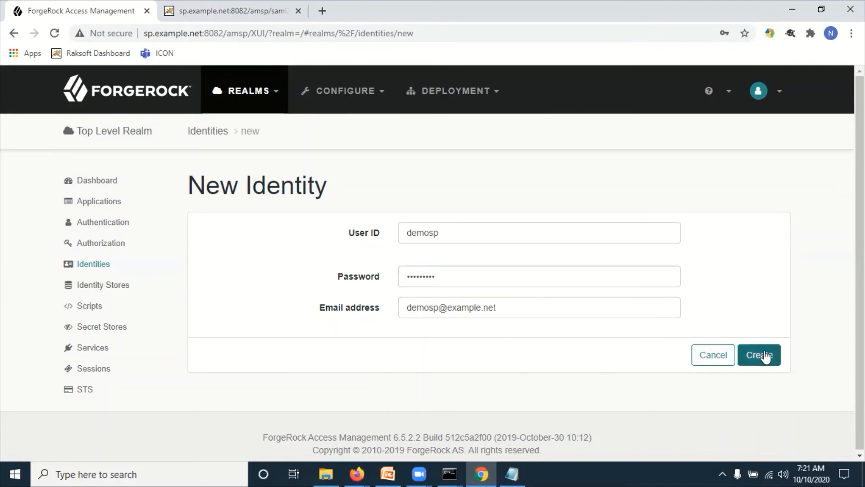
left_click(766, 356)
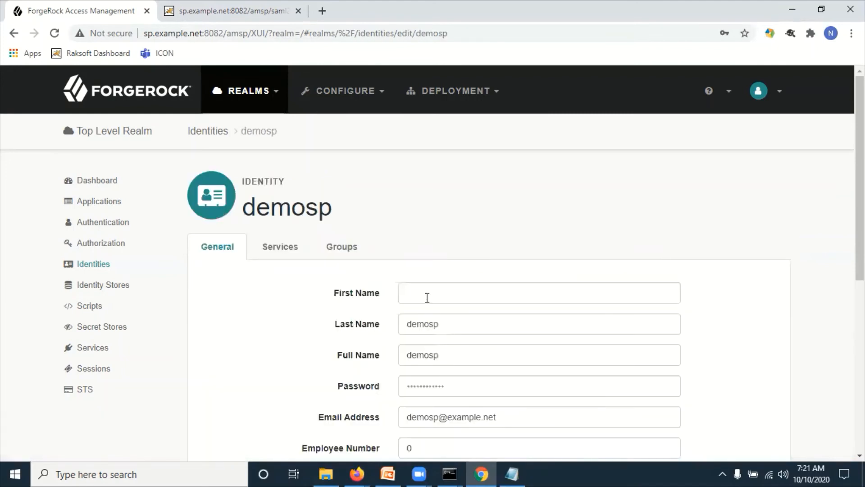
- Fill in demosp's first name, last name (LName) and full name (FLName) fields
left_click(427, 298)
type("demo")
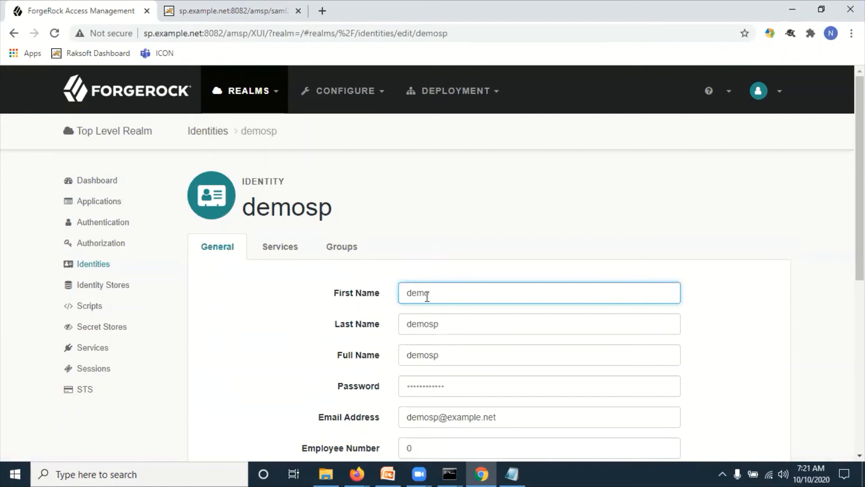
type("spFName")
left_click(441, 323)
type("L")
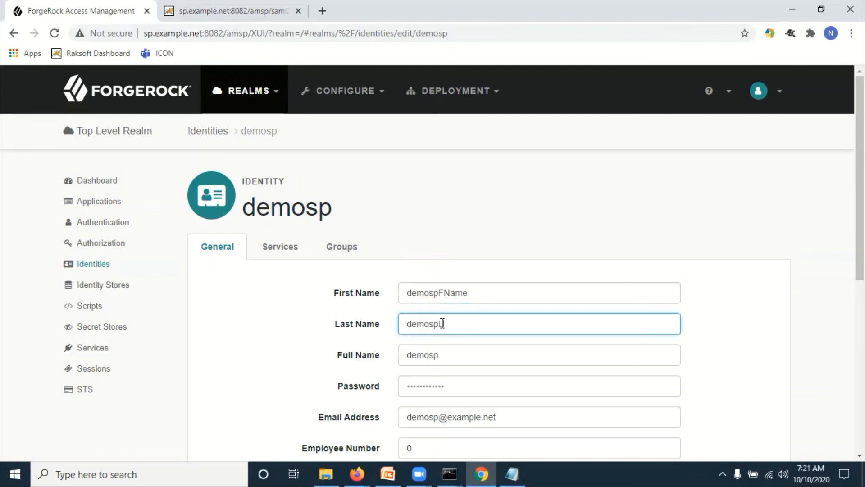
type("Name")
left_click(459, 355)
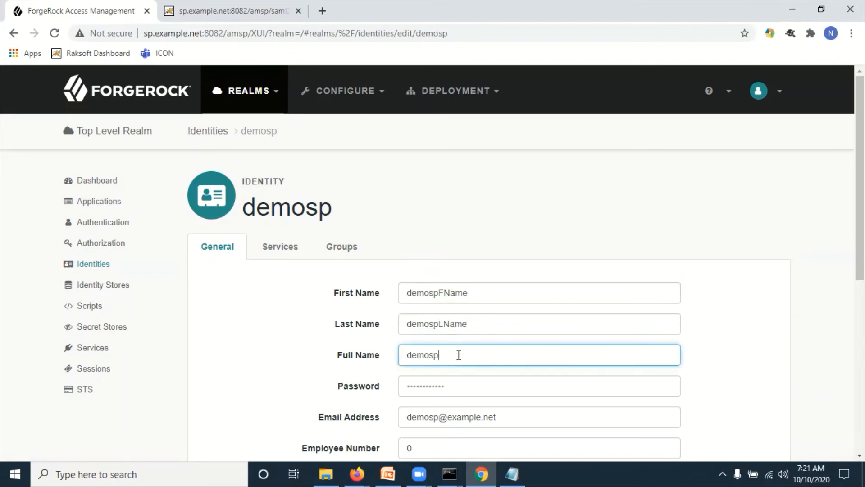
type("FLName")
- Save the user's details and return to the Identities list
scroll(459, 354, "down", 4)
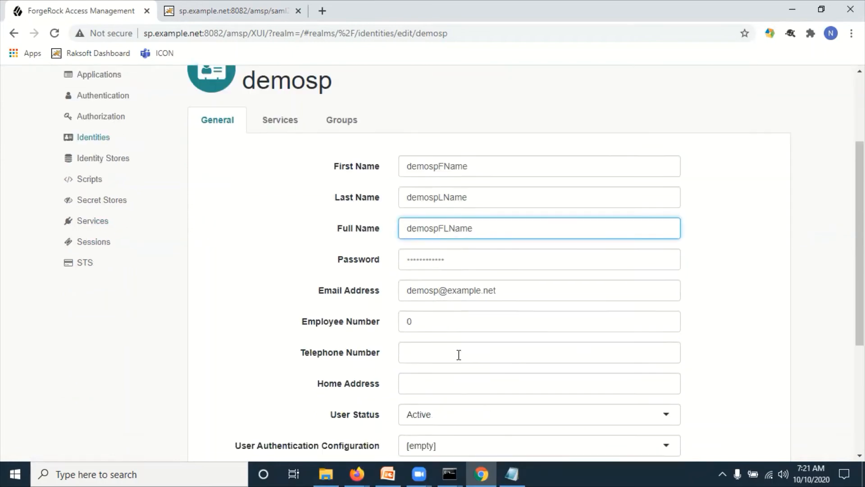
scroll(766, 352, "down", 3)
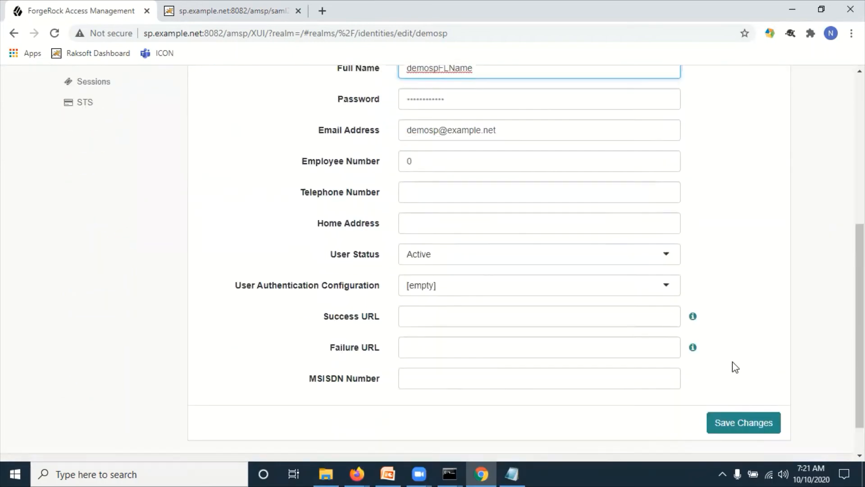
left_click(746, 381)
scroll(323, 243, "up", 8)
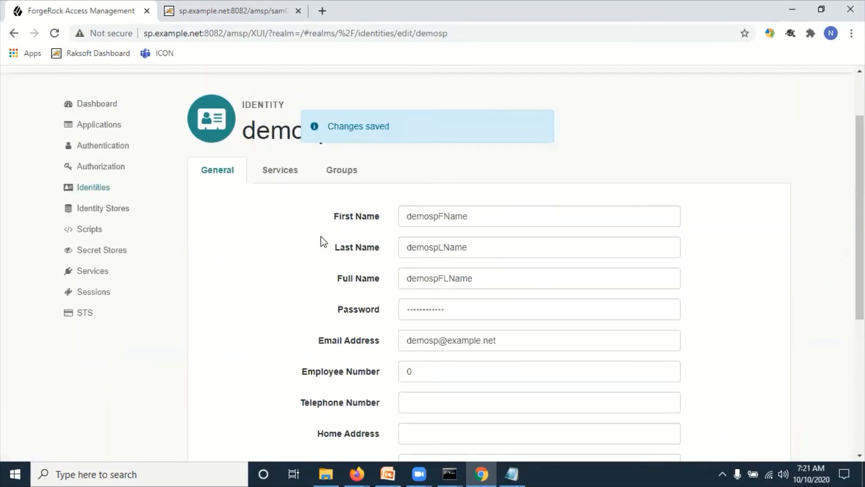
left_click(101, 190)
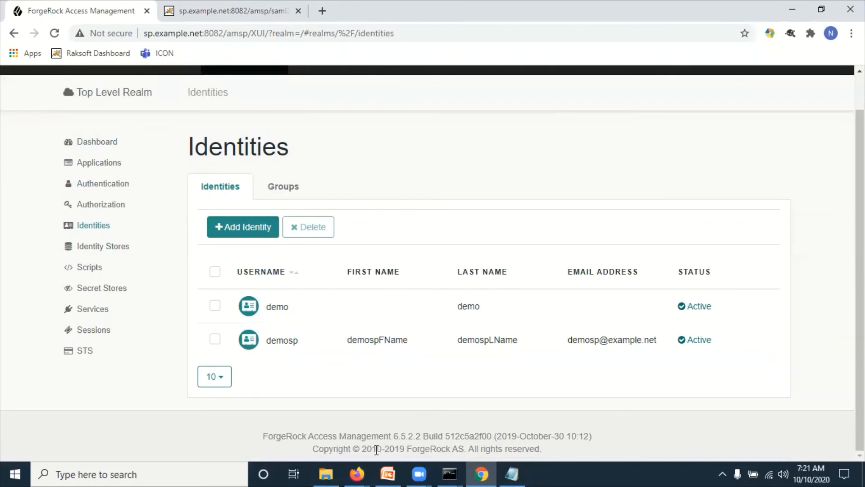
- Paste the spSSOInit URL from the notes into the private Firefox window's address bar
mouse_move(359, 469)
left_click(289, 412)
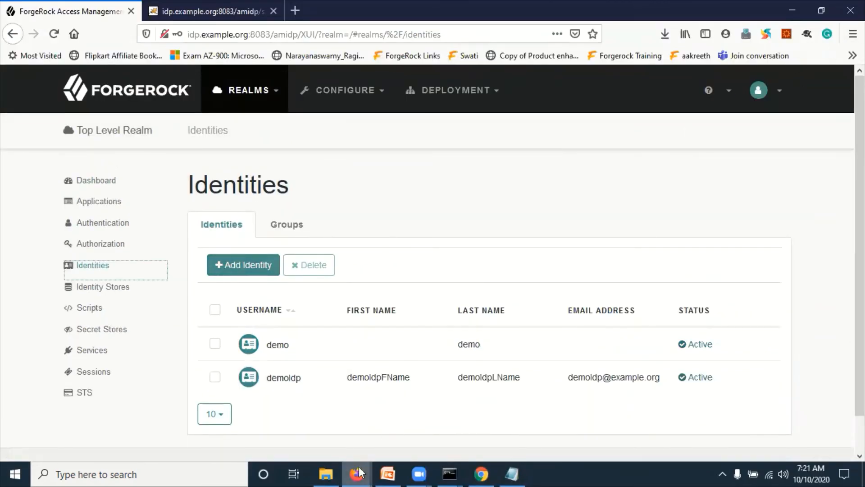
mouse_move(359, 471)
left_click(410, 428)
left_click(512, 473)
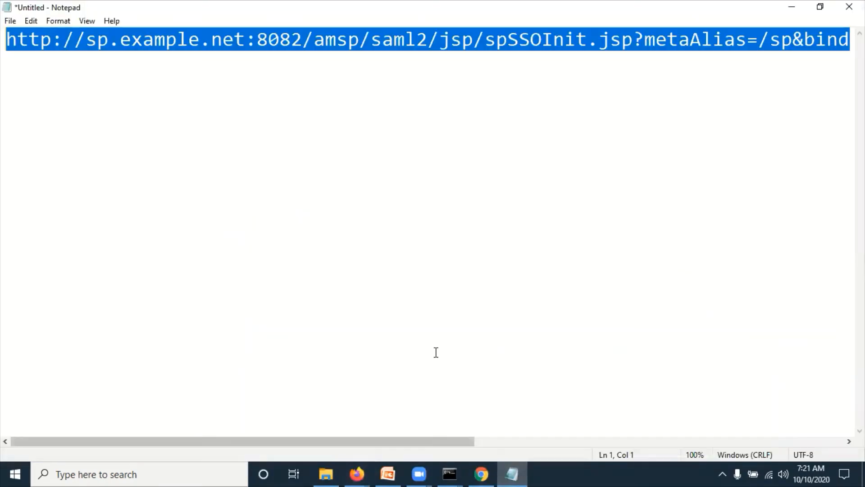
key("alt+Tab")
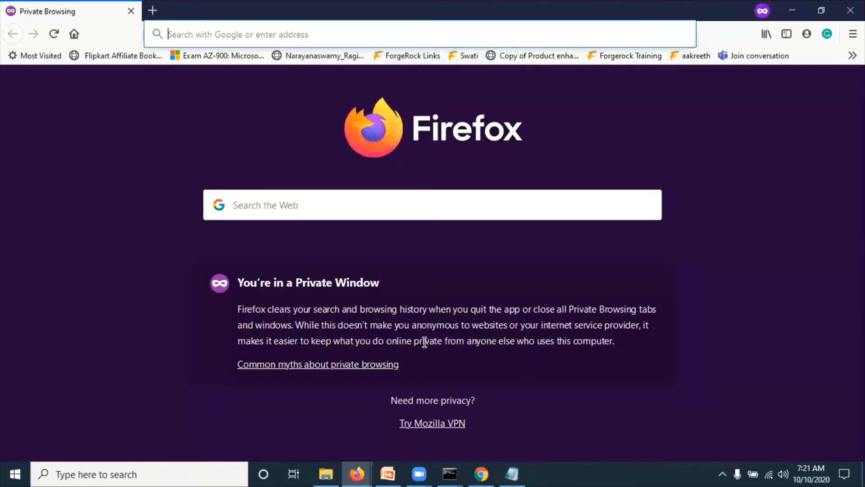
key("alt+Tab")
key("alt+Tab")
left_click(247, 35)
type("http://sp.example.net:8082/amsp/saml2/jsp/spSSOInit.jsp?metaAlias=/sp&binding=HTTP-POST&idpEntityID=http://idp.example.org:8083/amidp")
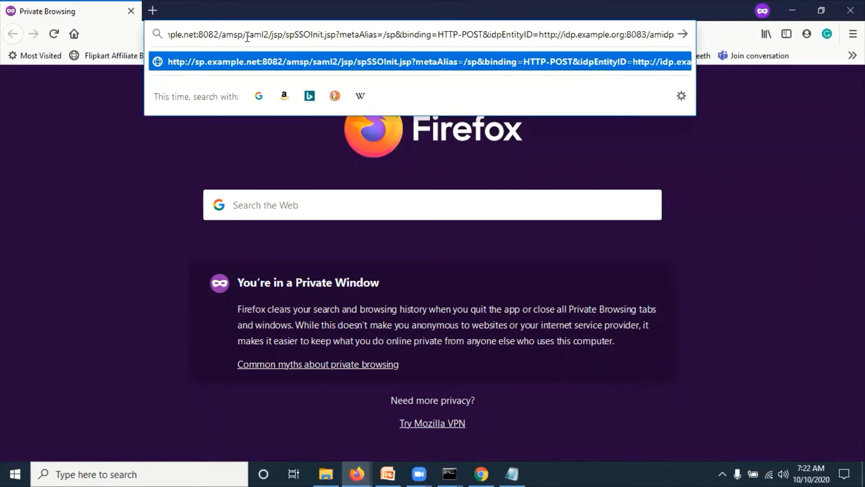
key("ctrl+shift+h")
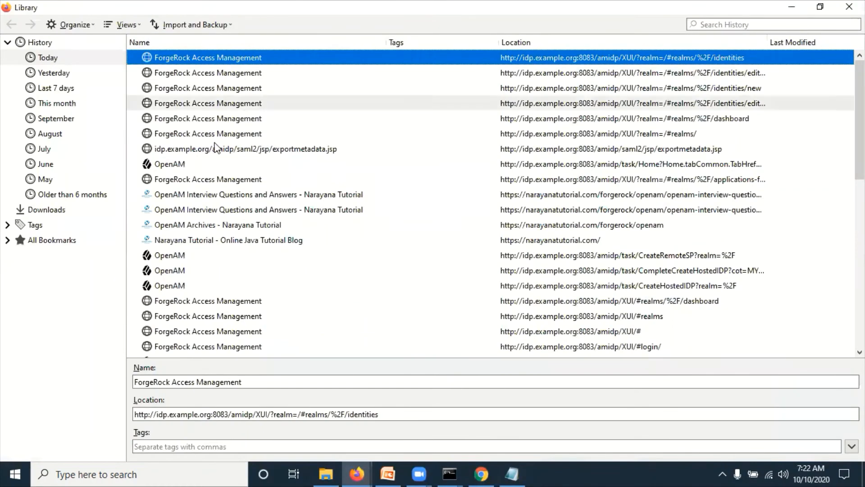
left_click(849, 6)
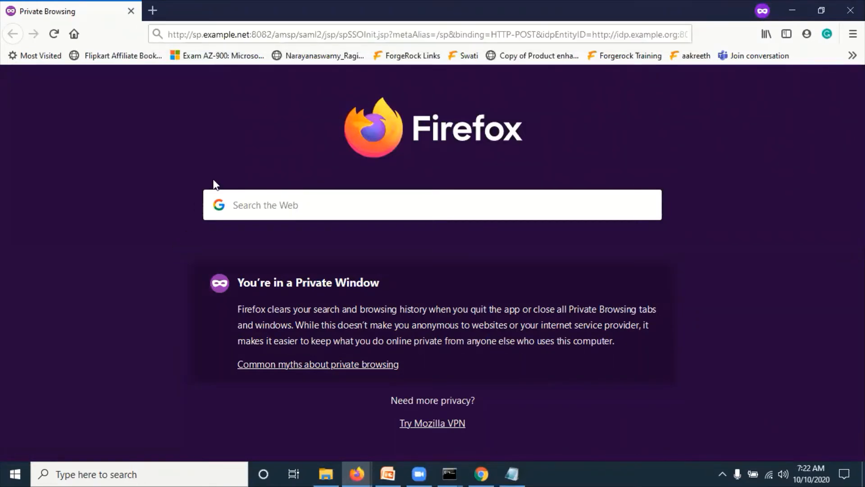
- Load the SP-initiated SSO URL and confirm it redirects to the IdP host
left_click(311, 33)
key("Return")
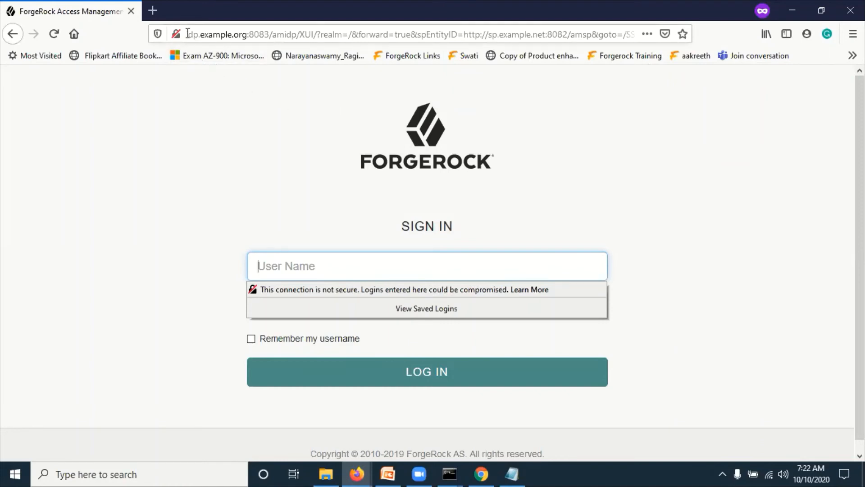
left_click_drag(187, 34, 217, 35)
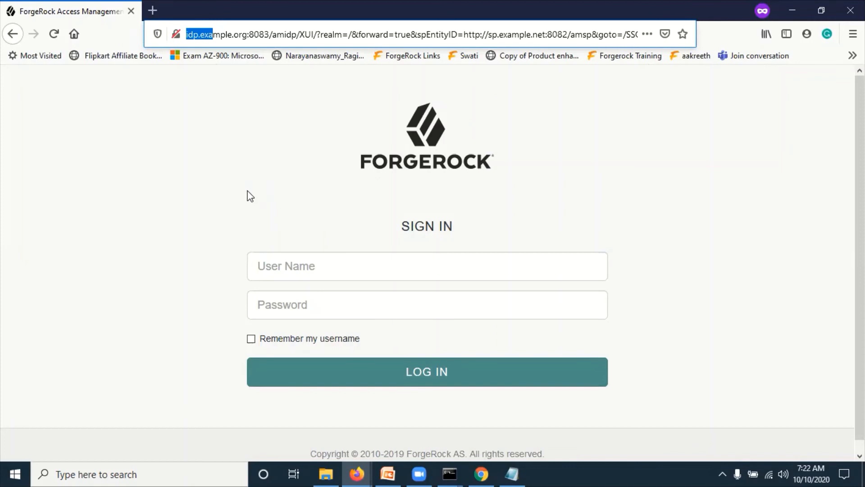
left_click(228, 141)
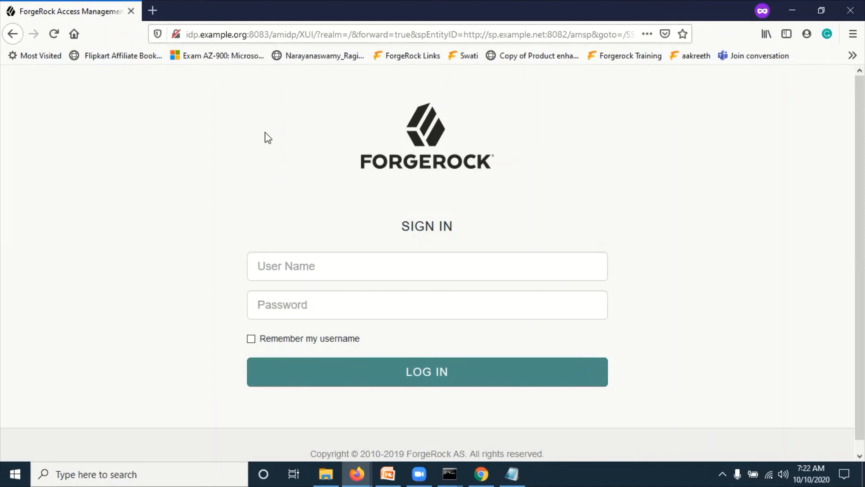
- Enter user name demoidp and its password on the IdP sign-in page
left_click(286, 264)
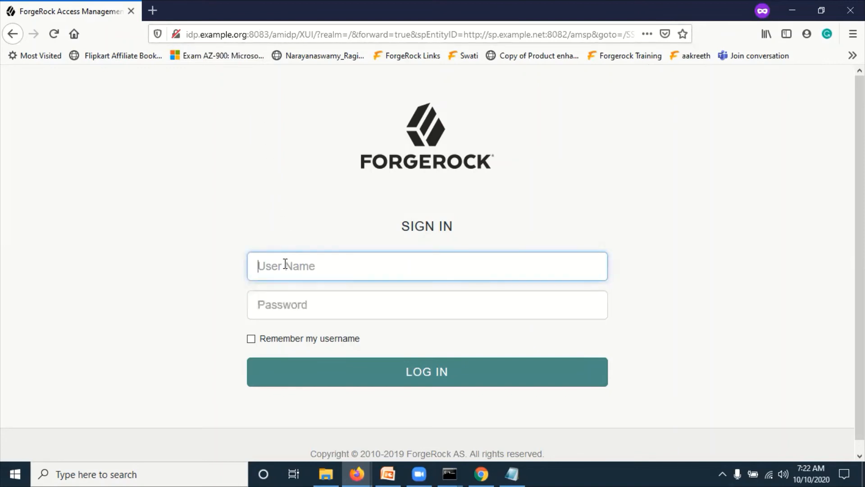
type("de")
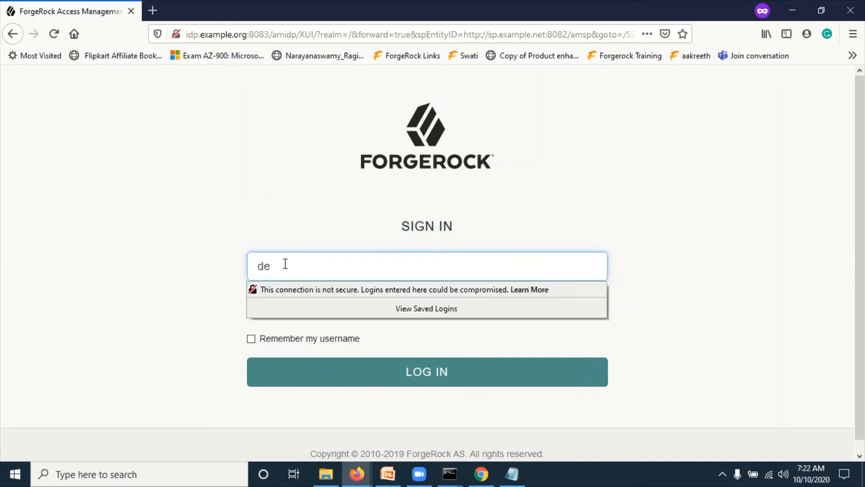
type("moidp")
key("Tab")
type("•••••••••")
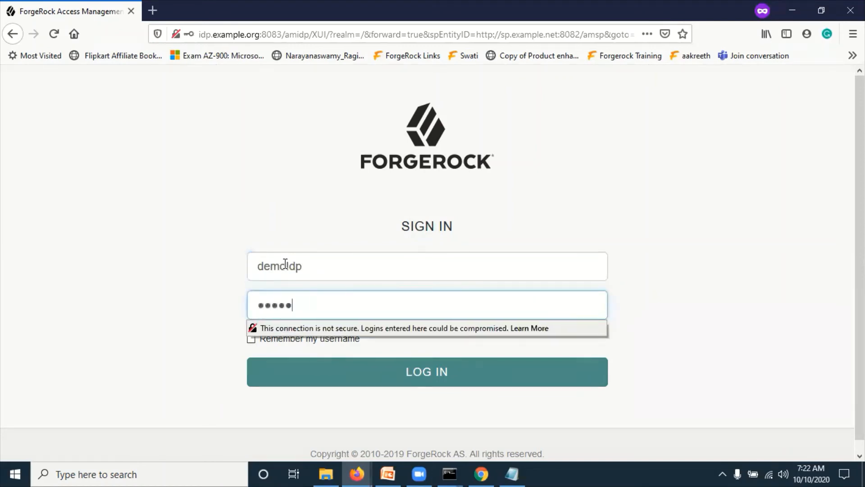
left_click(224, 210)
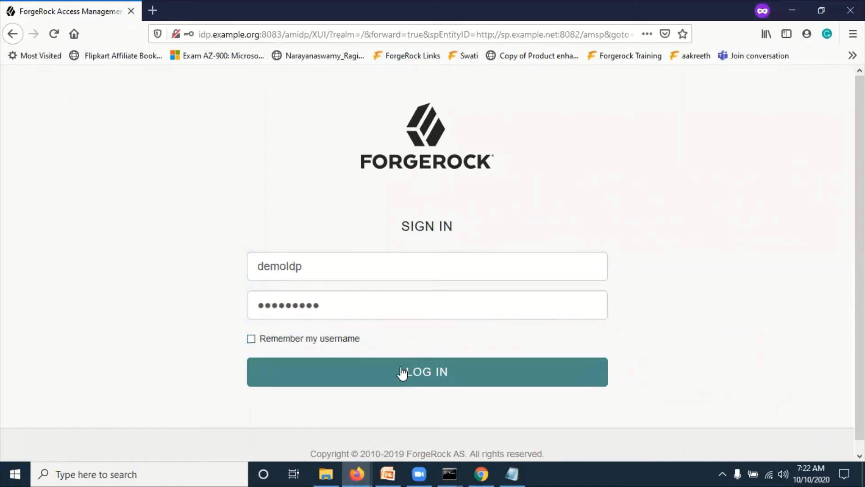
- Submit the demoidp login and confirm the redirect to the SP host sp.example.net:8082
left_click(429, 379)
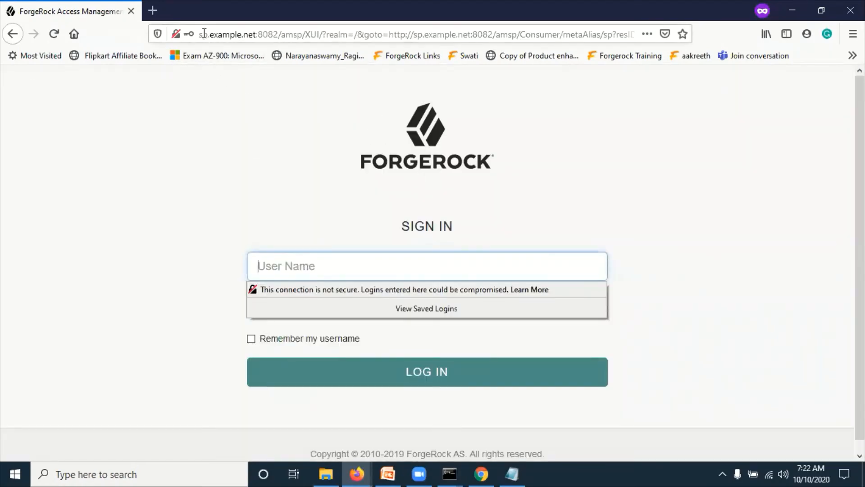
left_click_drag(202, 34, 263, 30)
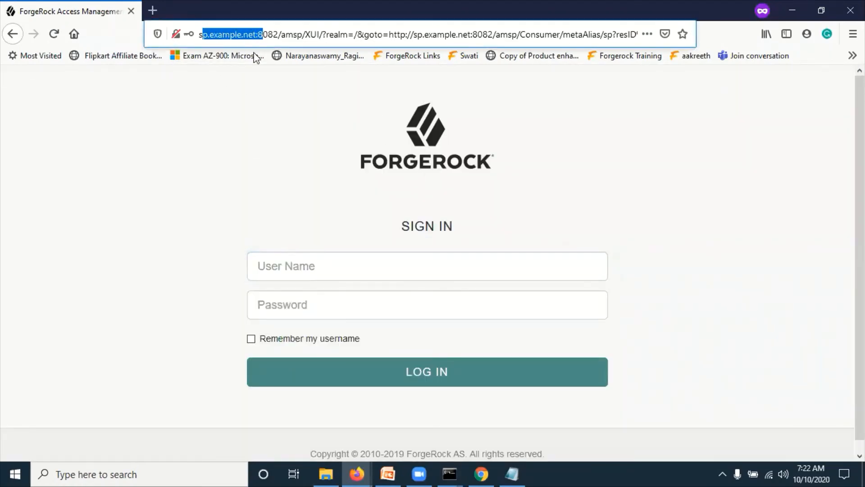
left_click(218, 155)
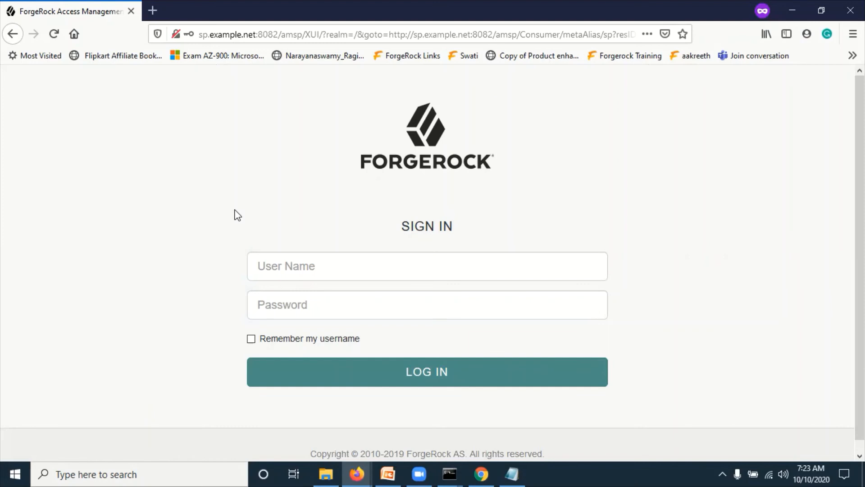
- Sign in on the SP page as demosp with its password and highlight the 'Single Sign-on succeeded' message
left_click(290, 259)
type("de")
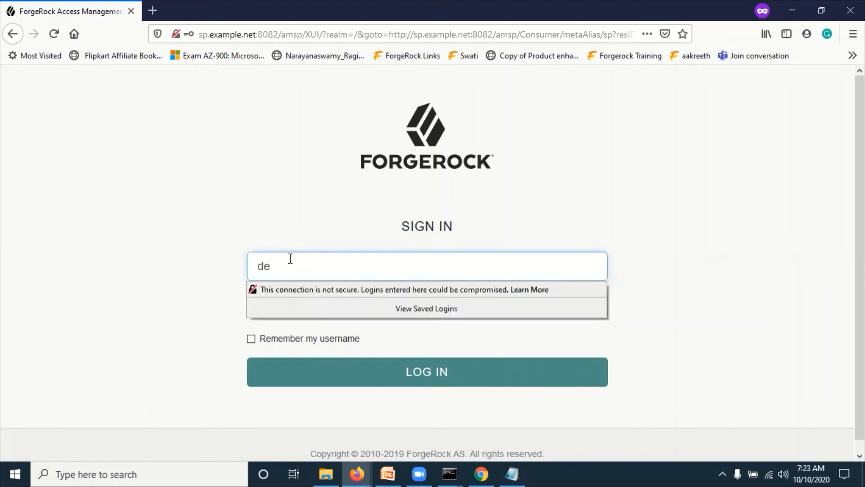
type("mosp")
key("Tab")
type("p")
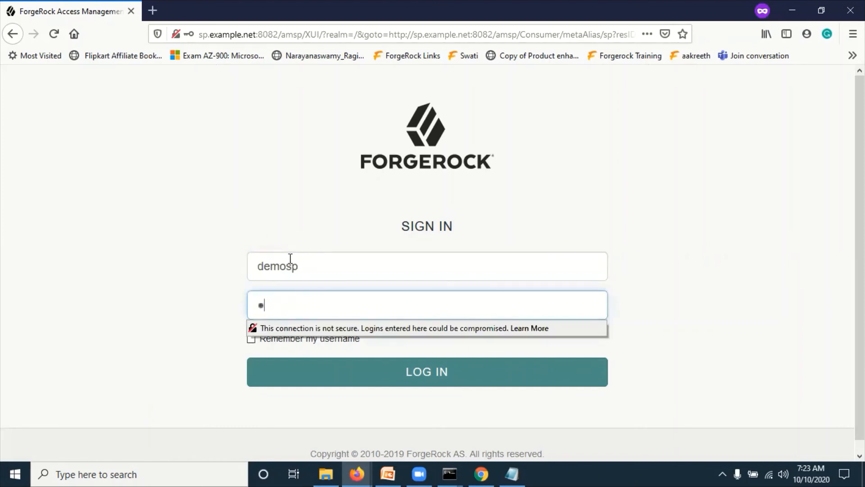
type("assword1")
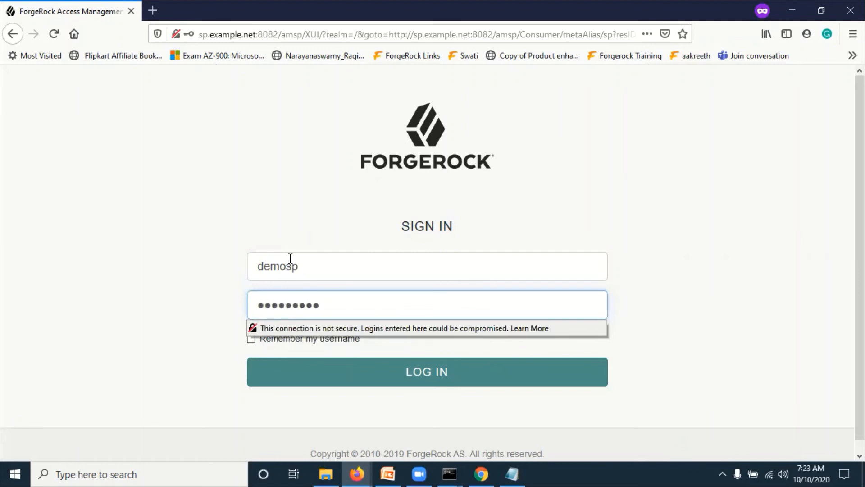
left_click(169, 216)
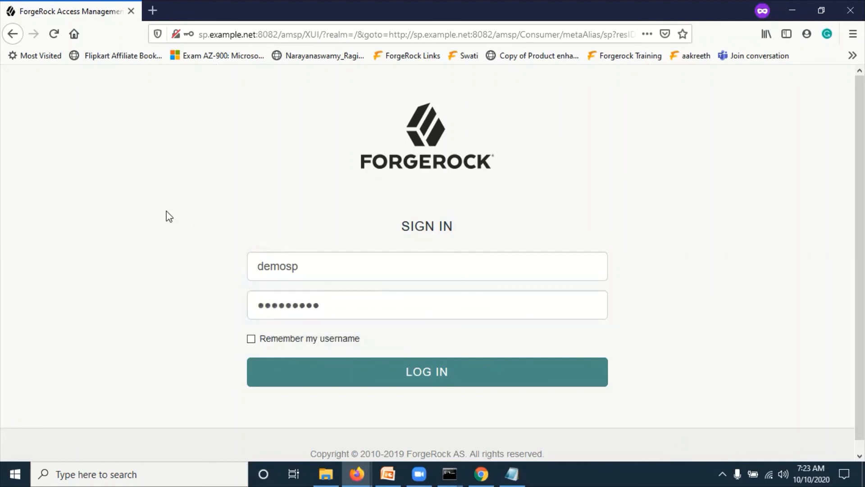
left_click(428, 381)
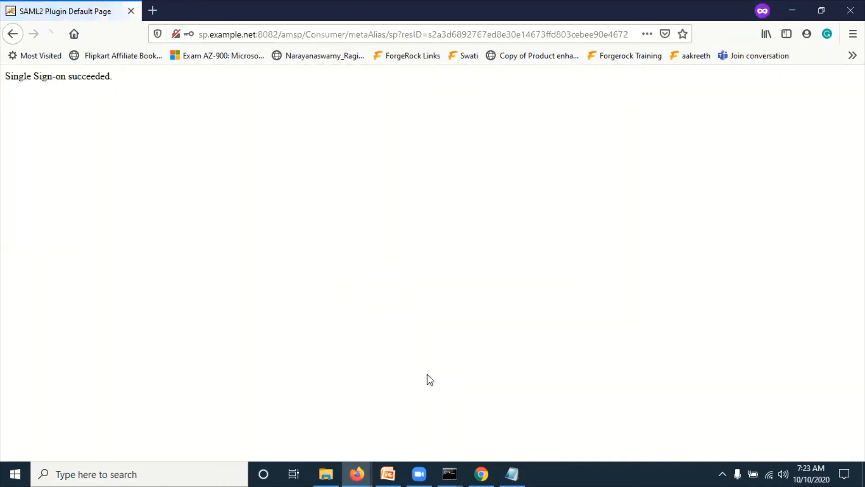
left_click_drag(124, 80, 2, 88)
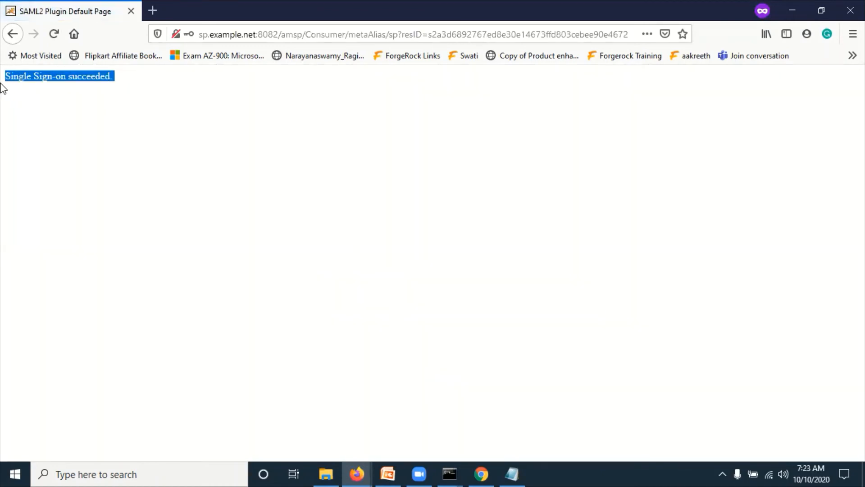
left_click(58, 149)
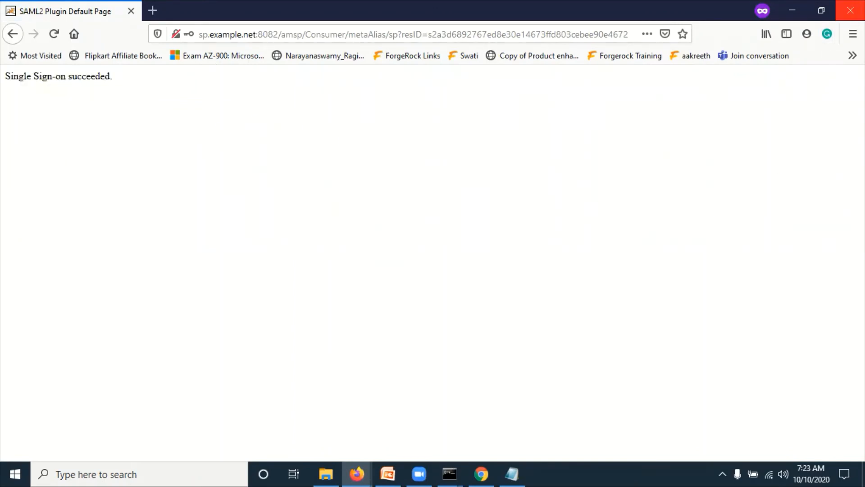
- Open a new Firefox private window and load the spSSOInit URL copied from Notepad
left_click(850, 10)
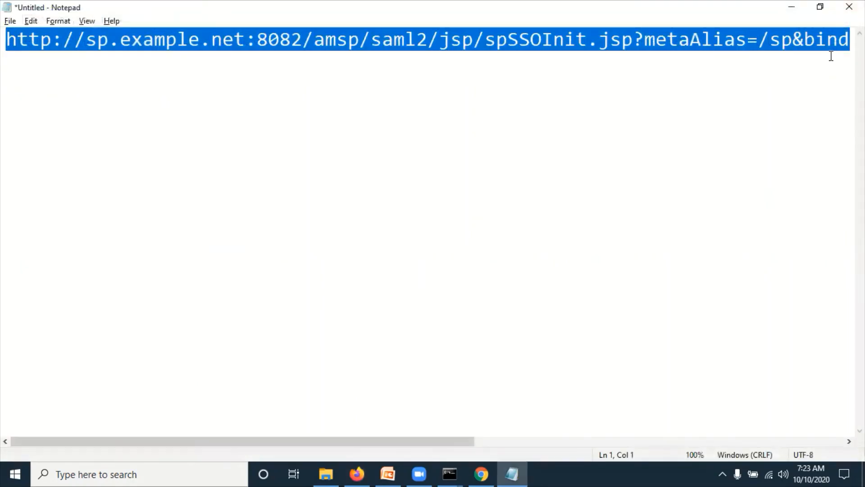
key("alt+Tab")
left_click(852, 33)
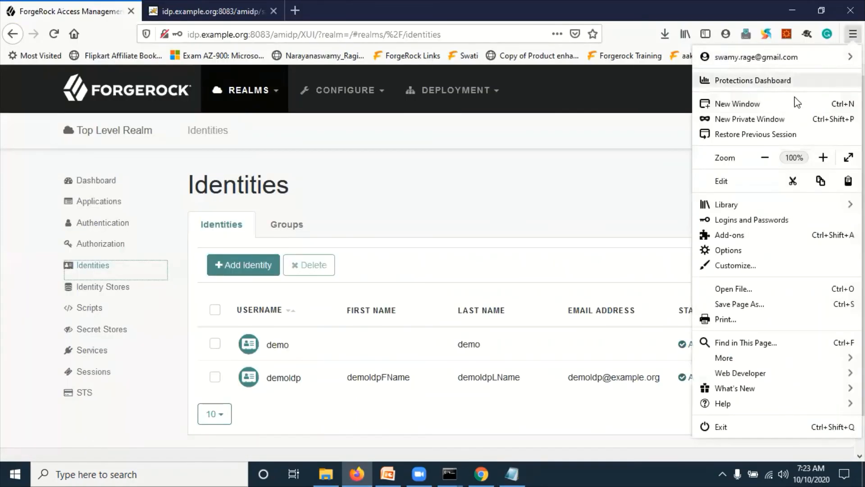
left_click(769, 119)
left_click(520, 466)
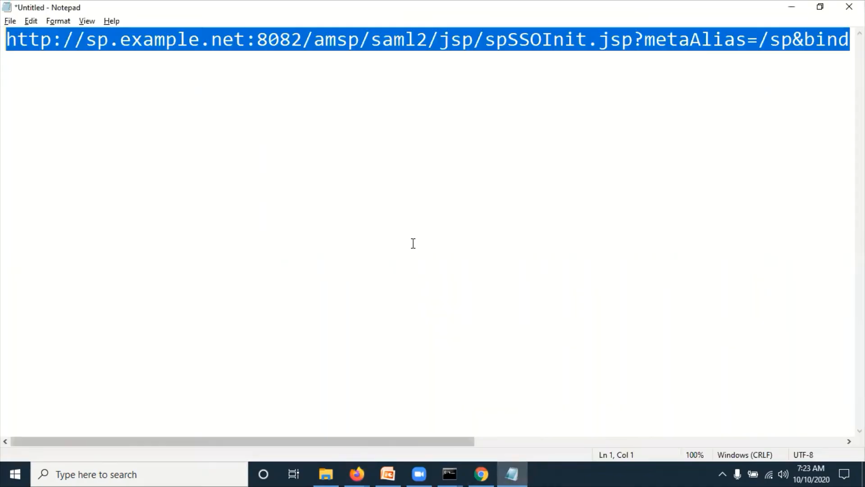
key("alt+Tab")
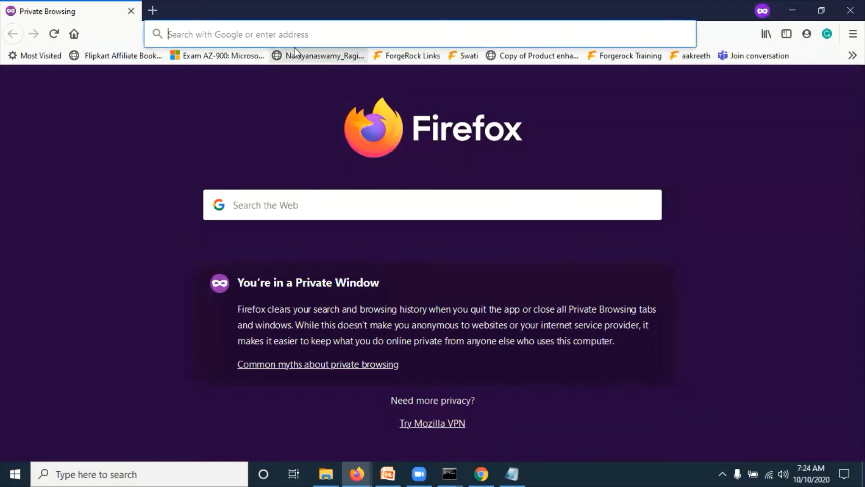
type("http://sp.example.net:8082/amsp/saml2/jsp/spSSOInit.jsp?metaAlias=/sp&binding=HTTP-POST&idpEntityID=http://idp.example.org:8083/amidp")
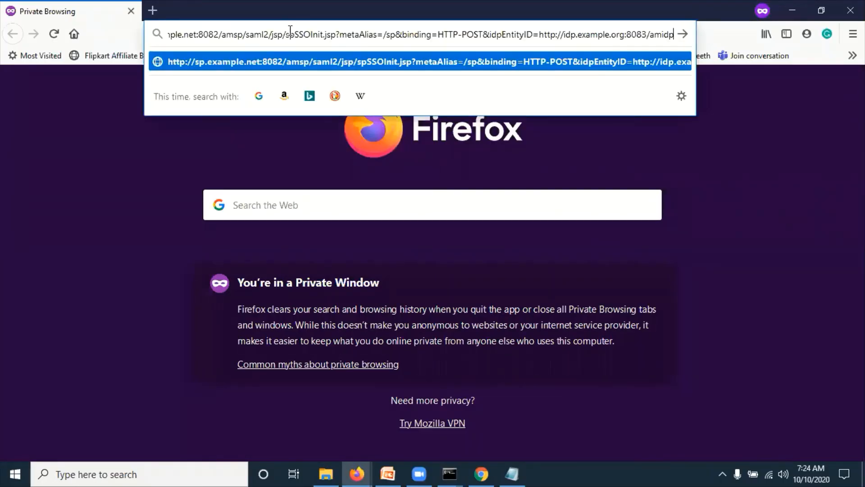
key("Return")
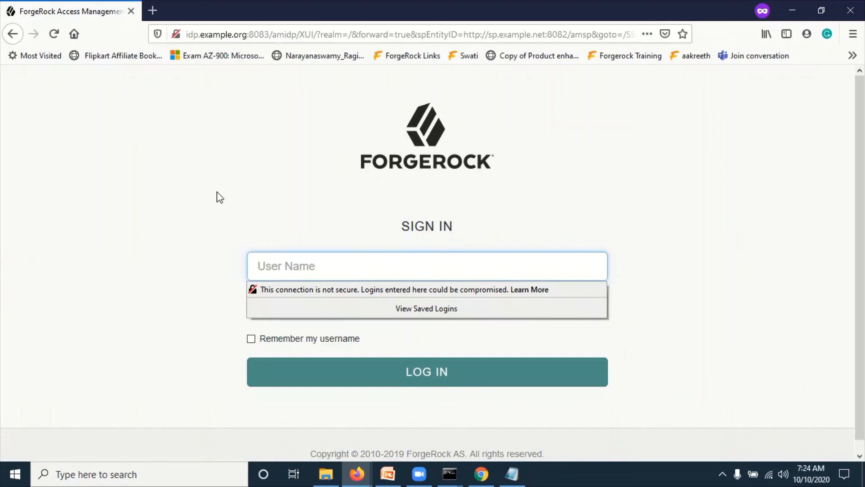
- Log in at the IdP as demoIdp with its password to complete SP-initiated SSO
left_click(239, 238)
left_click(272, 266)
type("demoIdp")
key("Tab")
type("******")
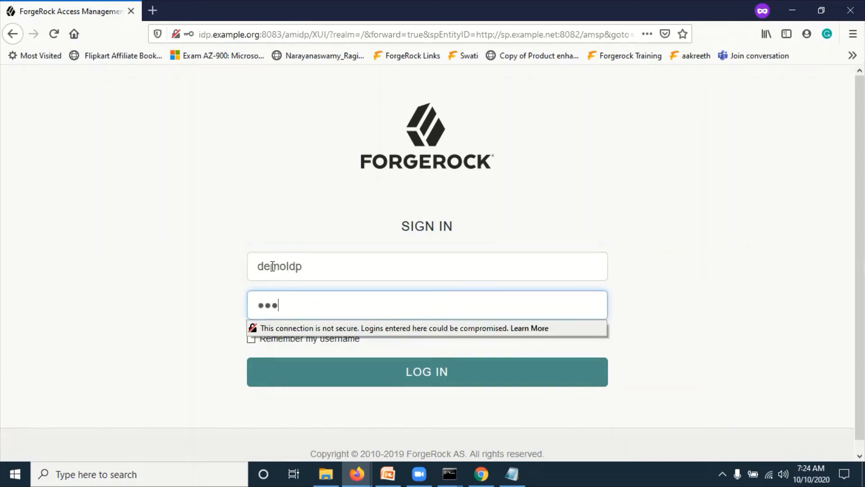
type("***")
left_click(196, 200)
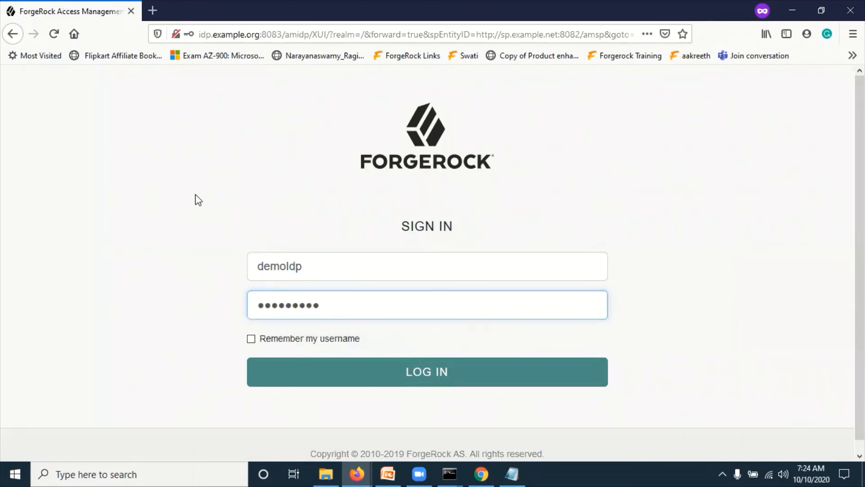
left_click(415, 374)
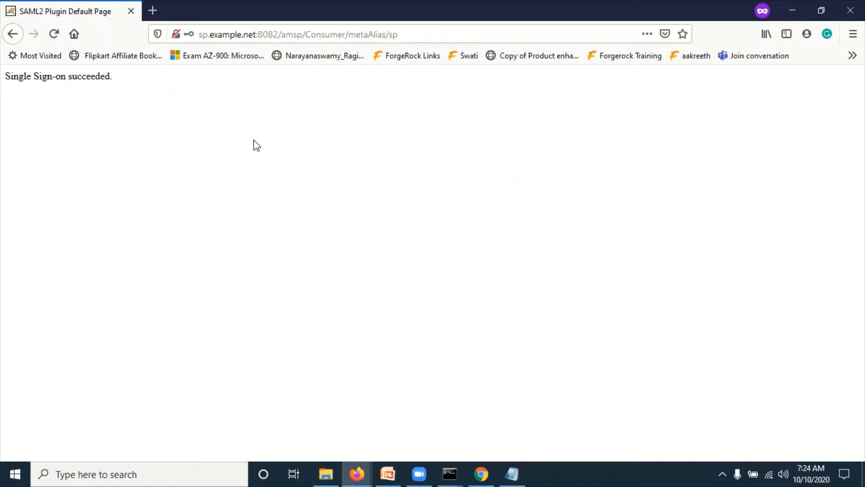
left_click(388, 471)
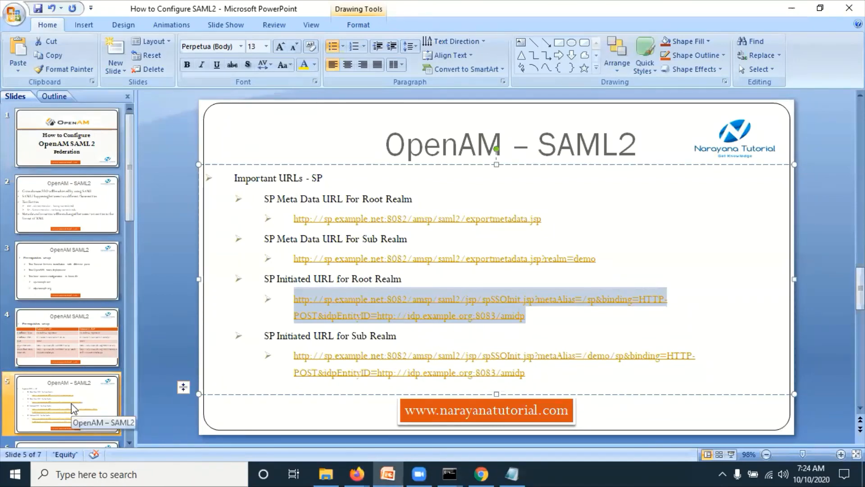
- Copy the root-realm IdP-initiated URL from slide 6 of the PowerPoint deck
scroll(111, 409, "down", 1)
left_click(88, 415)
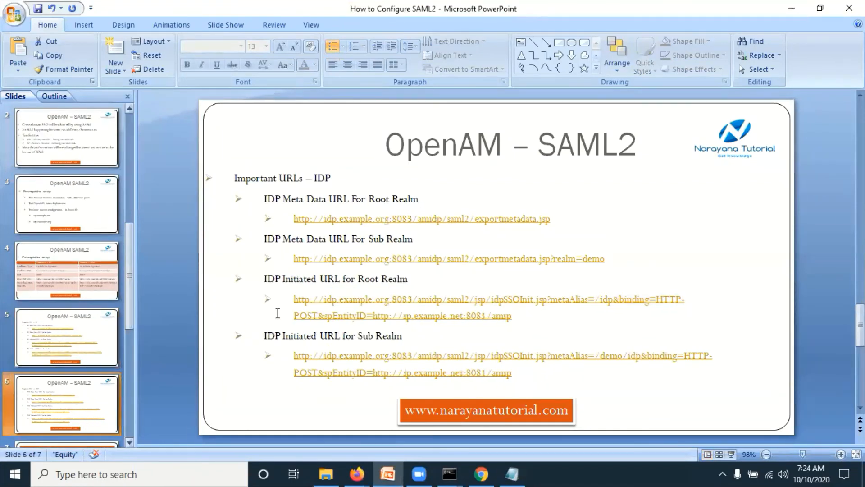
mouse_move(513, 317)
left_mouse_down()
mouse_move(601, 301)
mouse_move(296, 301)
left_mouse_up()
key("ctrl+c")
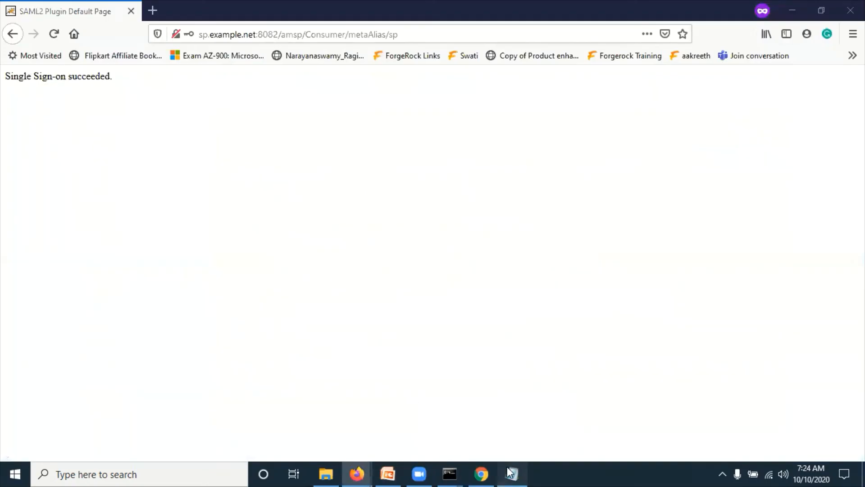
left_click(512, 473)
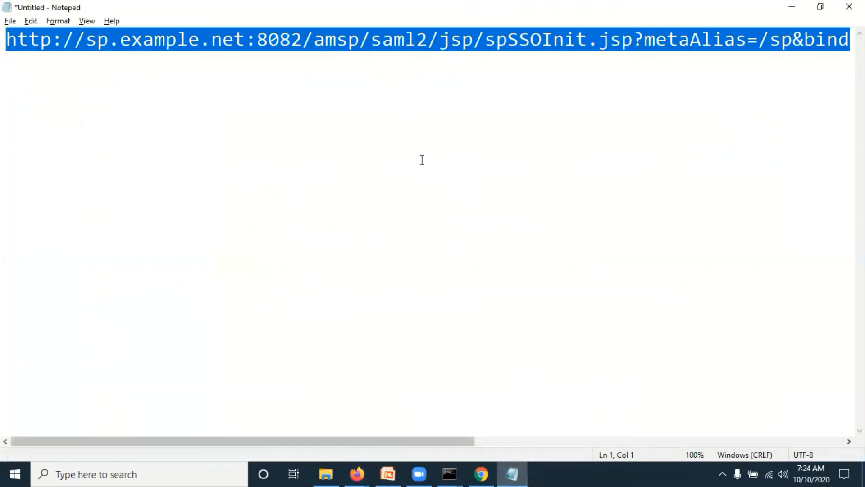
- Turn on Word Wrap and paste the IdP-initiated URL on a new line below the SP URL
left_click(400, 128)
left_click(58, 21)
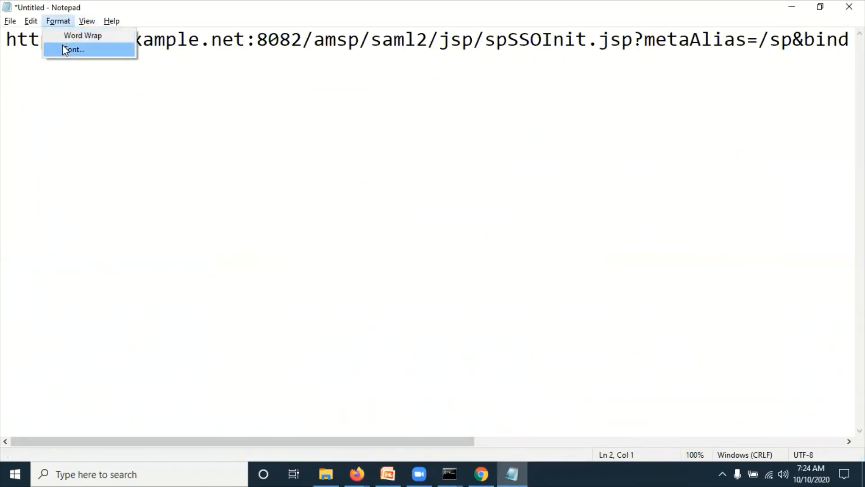
left_click(68, 36)
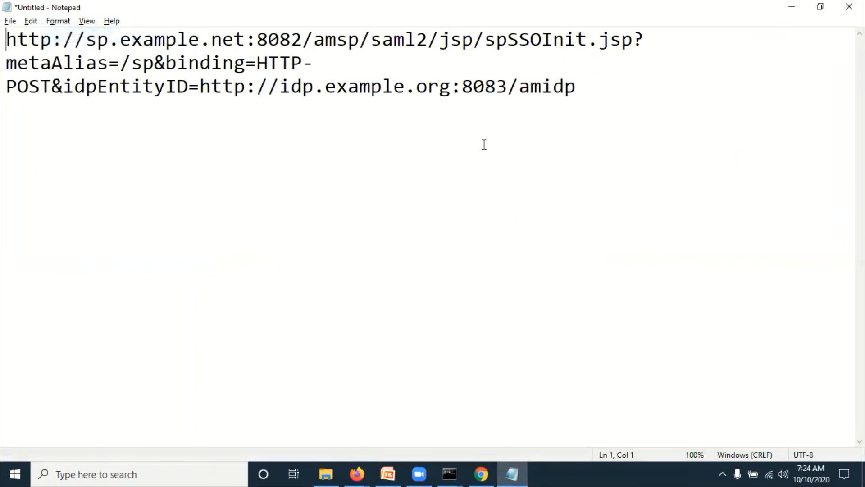
left_click(602, 95)
key("Return")
key("Return")
key("ctrl+v")
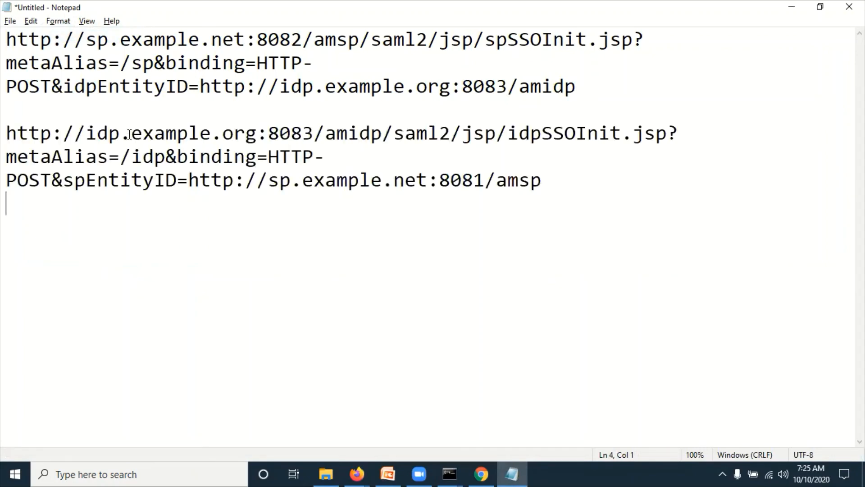
- Review the IdP URL's idpSSOInit page name, binding and spEntityID parameters
double_click(113, 138)
left_click(188, 135)
double_click(294, 132)
left_click(383, 137)
double_click(369, 135)
left_click(414, 135)
left_click_drag(509, 135, 678, 133)
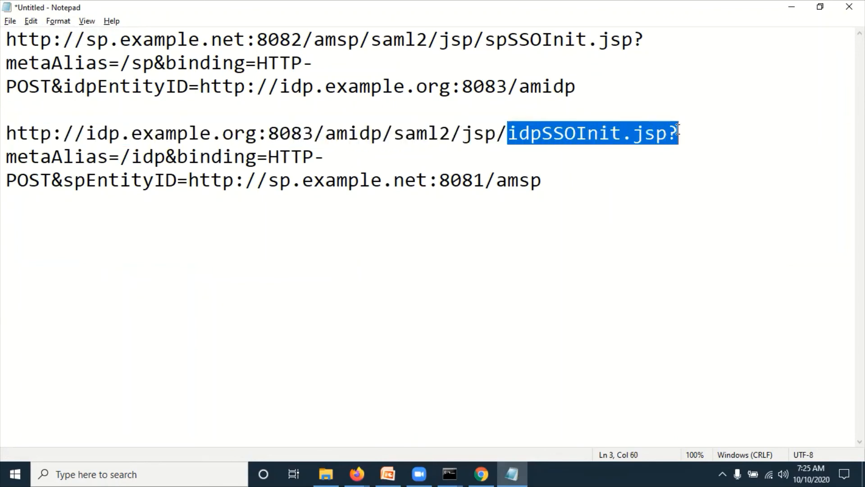
left_click(131, 156)
left_click_drag(131, 156, 246, 157)
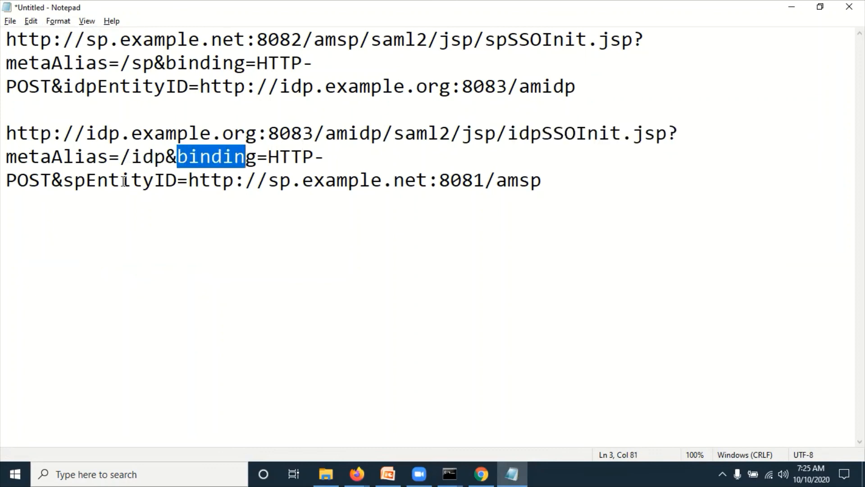
left_click_drag(120, 180, 6, 137)
key("ctrl+c")
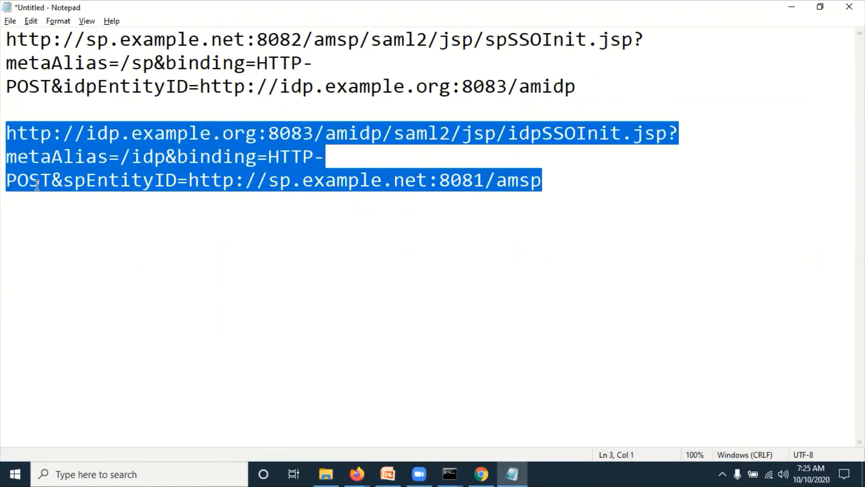
key("alt+Tab")
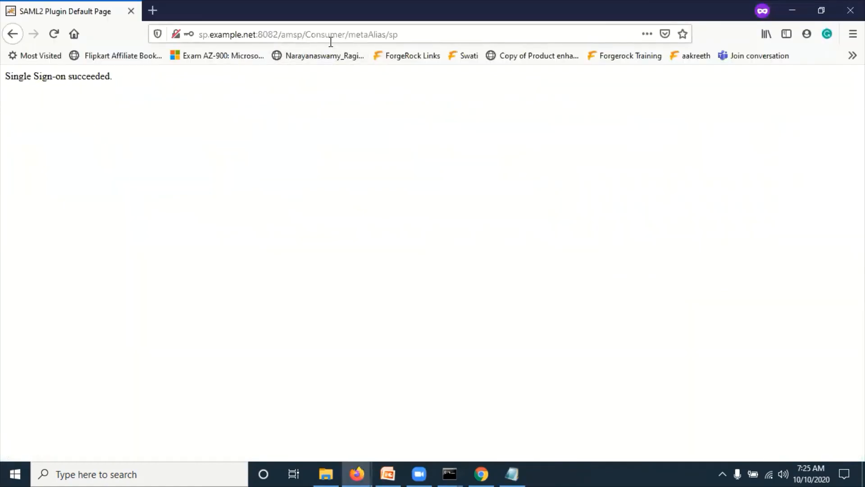
- Load the IdP-initiated SSO URL in a new Firefox private window
left_click(846, 12)
key("alt+Tab")
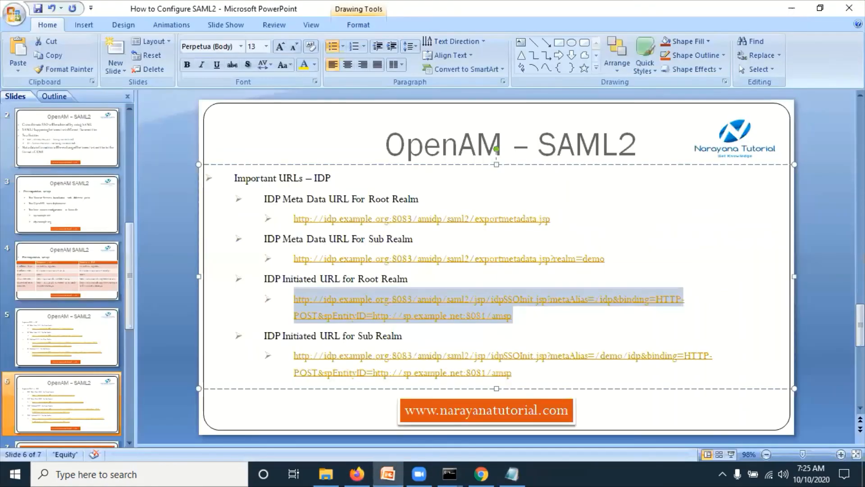
key("alt+Tab")
key("Tab")
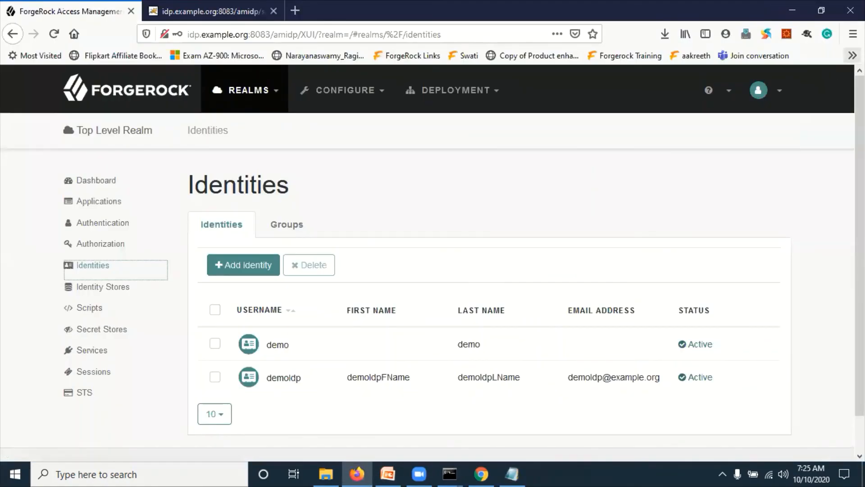
left_click(853, 34)
left_click(770, 118)
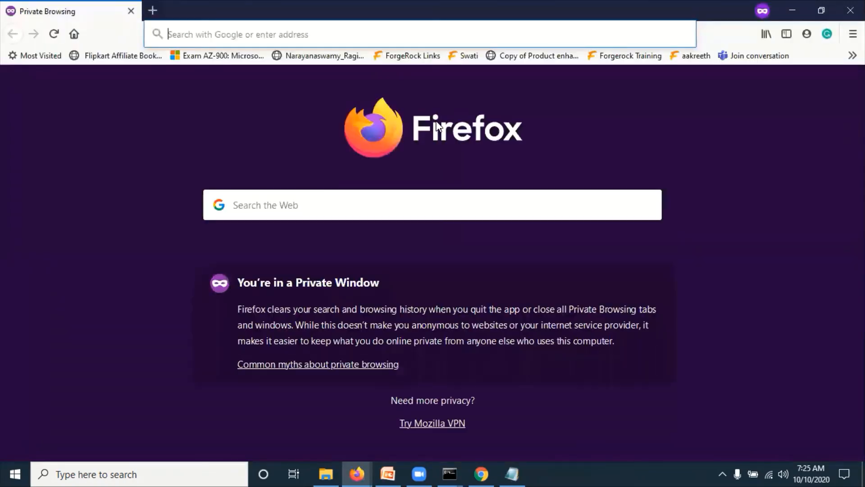
key("ctrl+v")
key("Return")
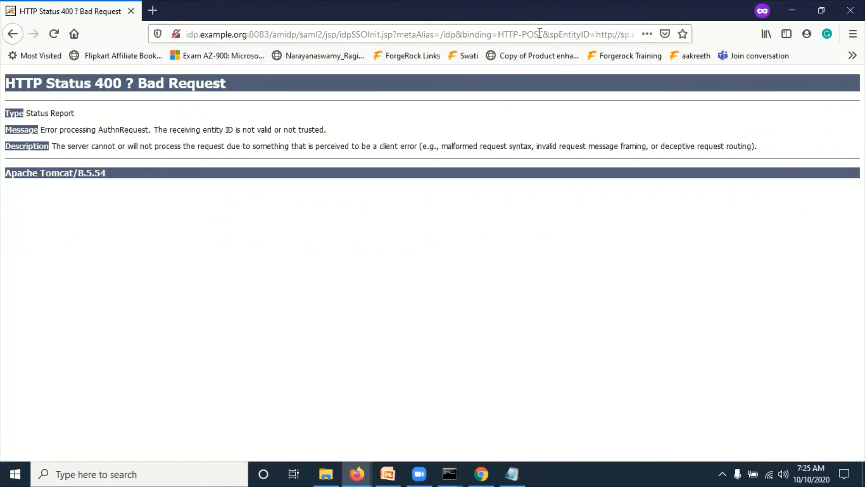
- Inspect the failing URL's spEntityID after the HTTP 400 error and bring up the SP console
left_click(575, 34)
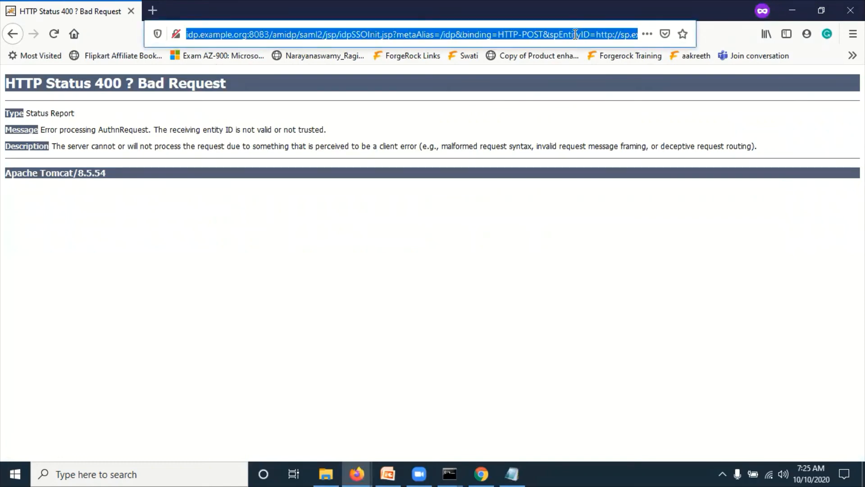
left_click(575, 34)
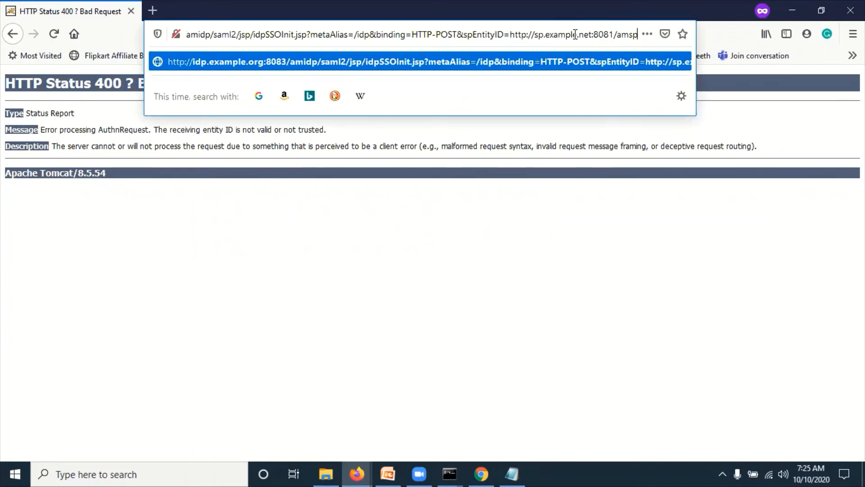
key("alt+Tab")
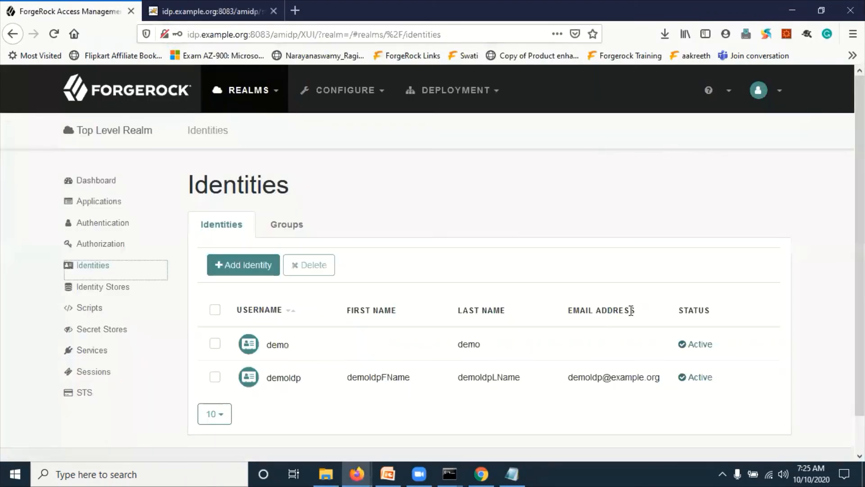
left_click(482, 471)
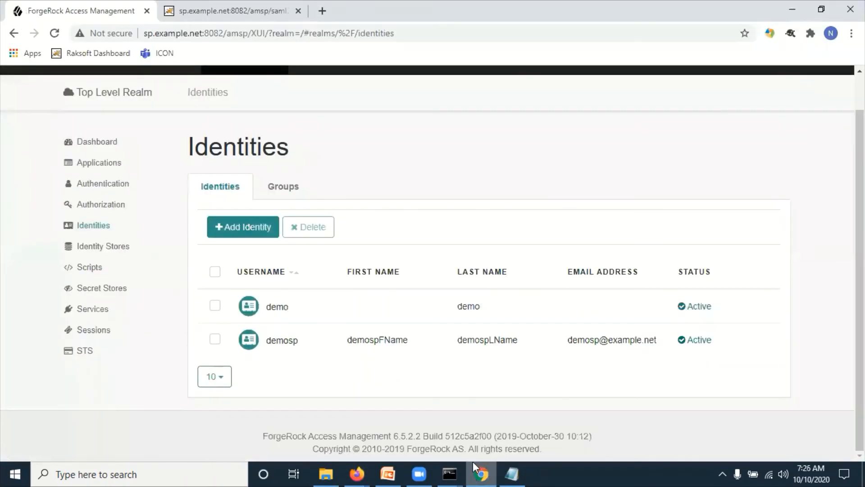
- Change the spEntityID port in the IdP-initiated URL from 8081 to 8082
double_click(214, 32)
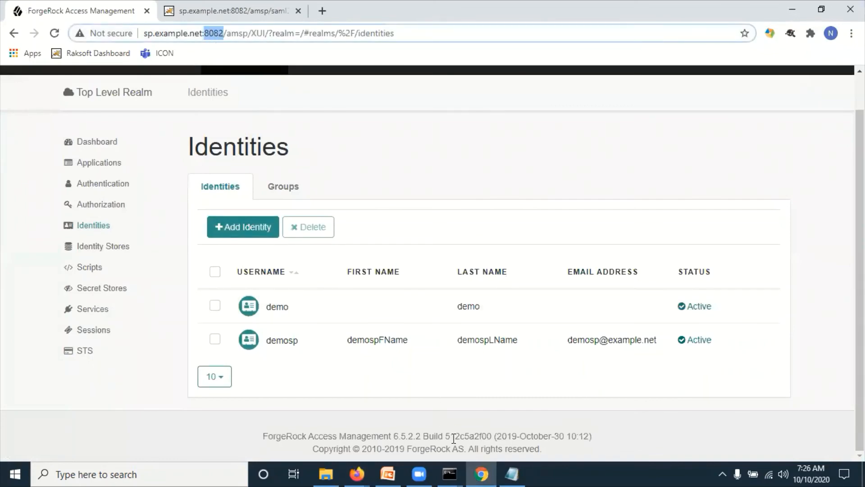
left_click(513, 473)
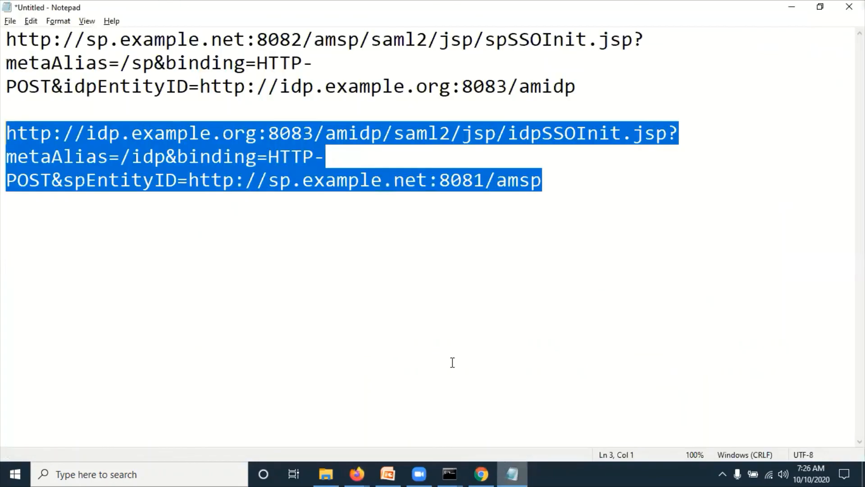
left_click(485, 180)
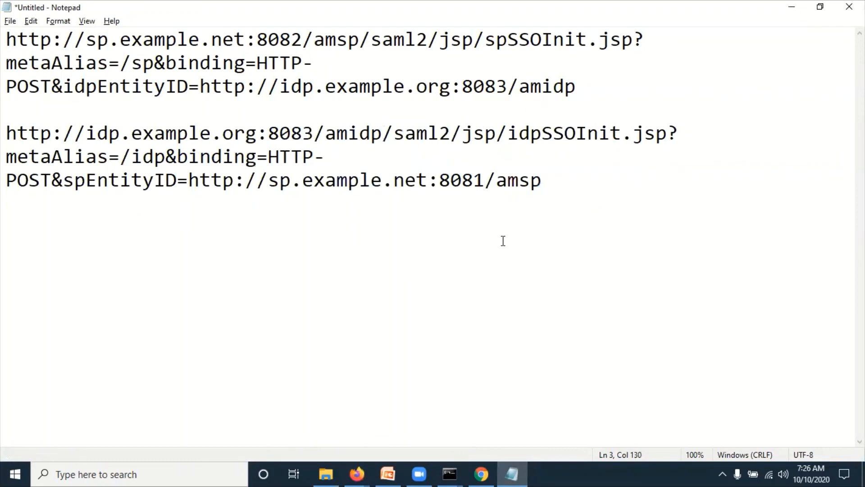
key("BackSpace")
type("2")
- Compare the hosts and ports in both URLs and select the whole corrected IdP-initiated URL
triple_click(481, 85)
left_click_drag(297, 38, 269, 39)
left_click(485, 86)
left_click_drag(166, 134, 309, 131)
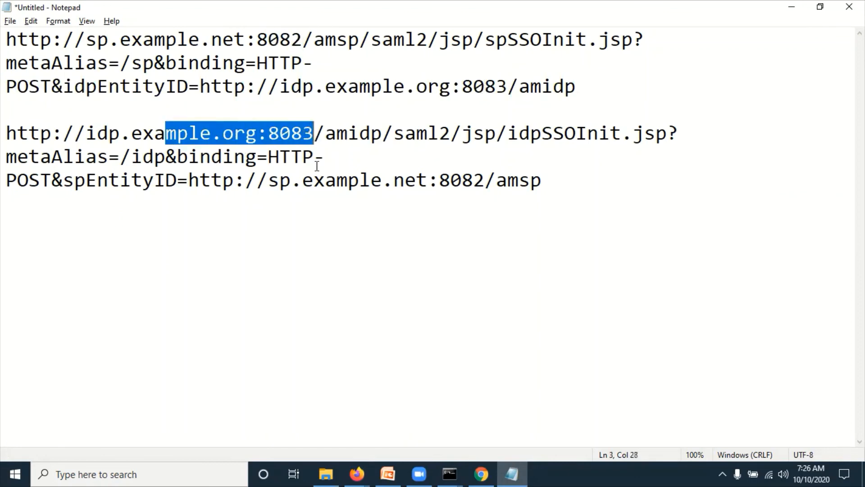
left_click_drag(545, 181, 6, 122)
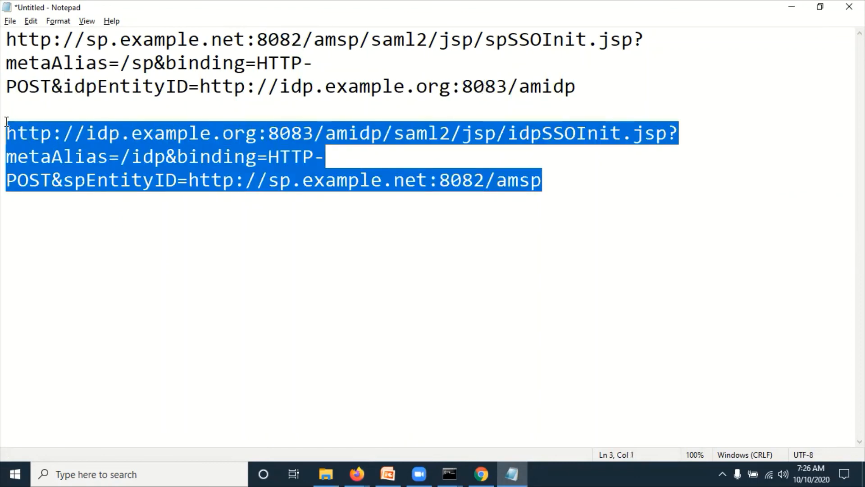
key("alt+Tab")
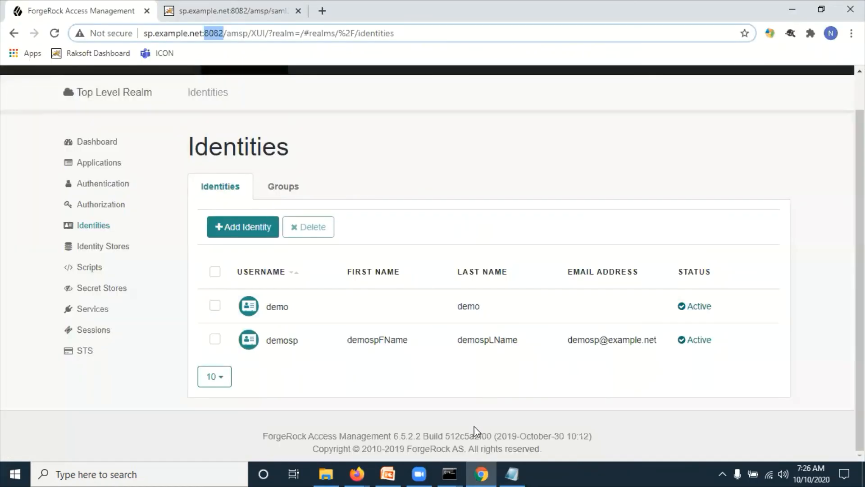
left_click(370, 472)
- Replace the failing address with the corrected idpSSOInit URL and load it
left_click(398, 433)
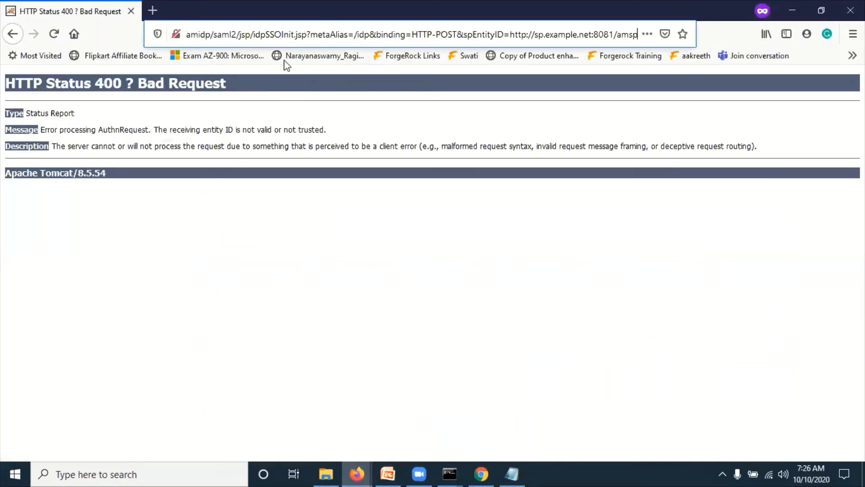
left_click(289, 36)
key("BackSpace")
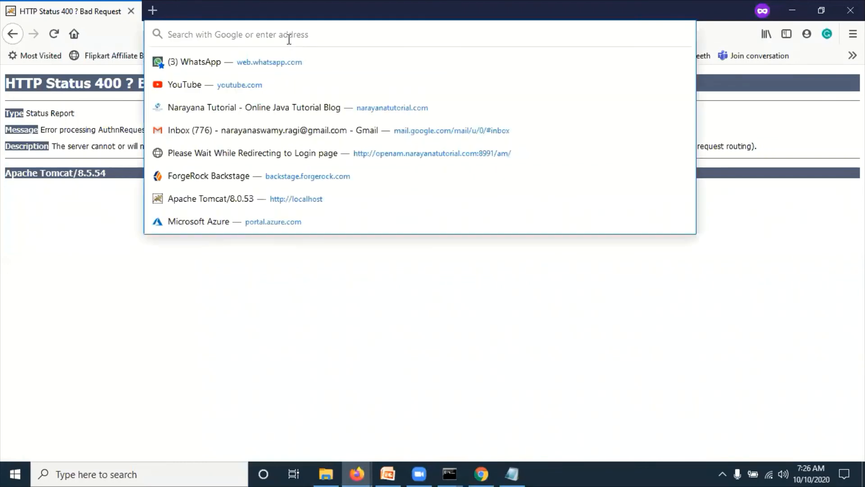
type("http://idp.example.org:8083/amidp/saml2/jsp/idpSSOInit.jsp?metaAlias=/idp&binding=HTTP-POST&spEntityID=http://sp.example.net:8082/amsp")
key("Return")
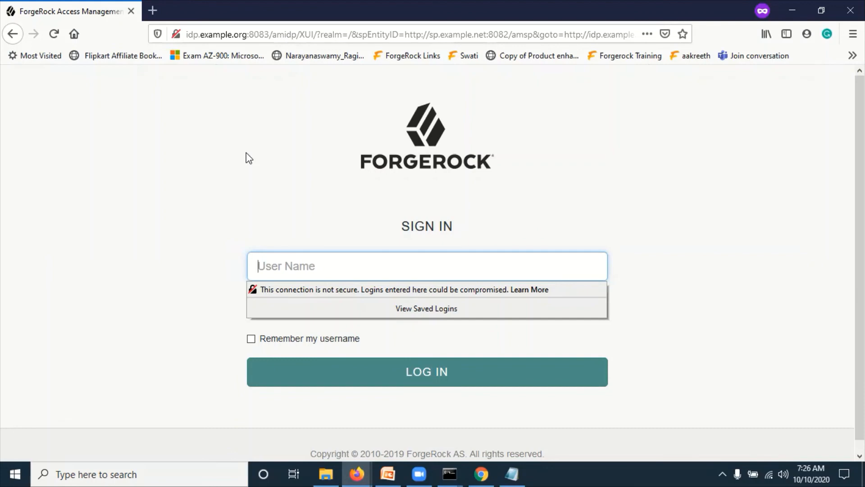
- Sign in at the IdP as demoIdp with its password
left_click(288, 266)
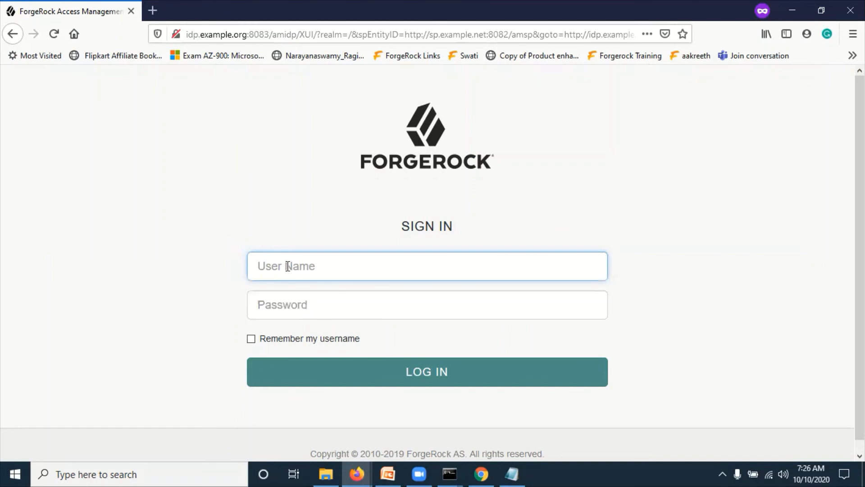
type("demo")
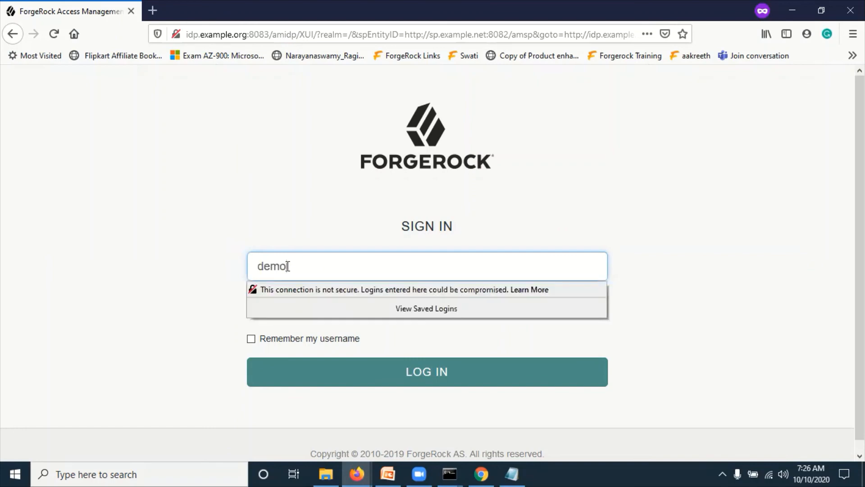
type("idp")
key("Tab")
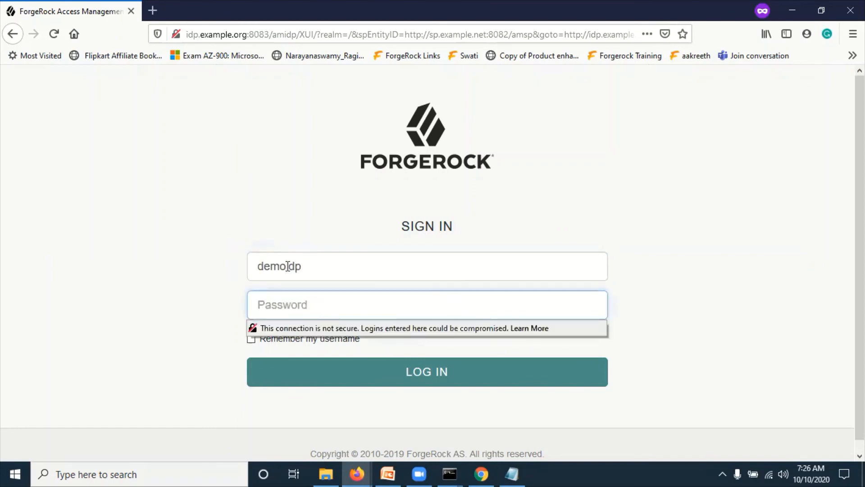
left_click(314, 269)
key("BackSpace")
key("BackSpace")
type("I")
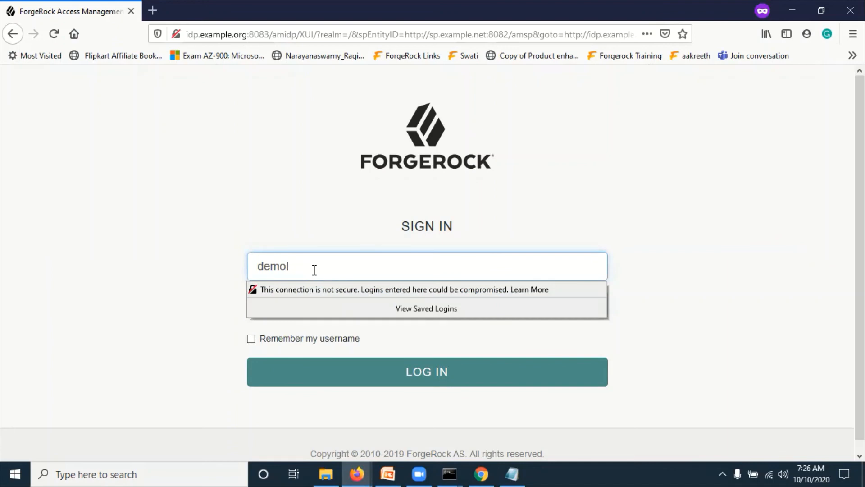
type("dp")
key("Tab")
type("******")
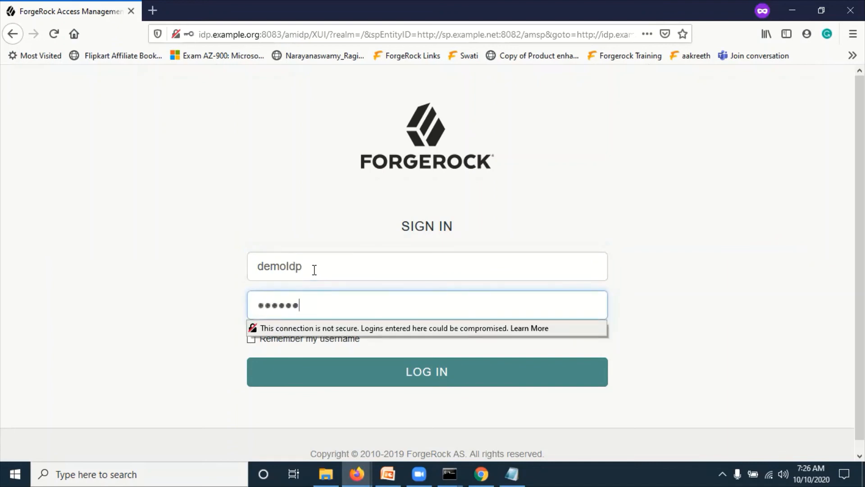
type("***")
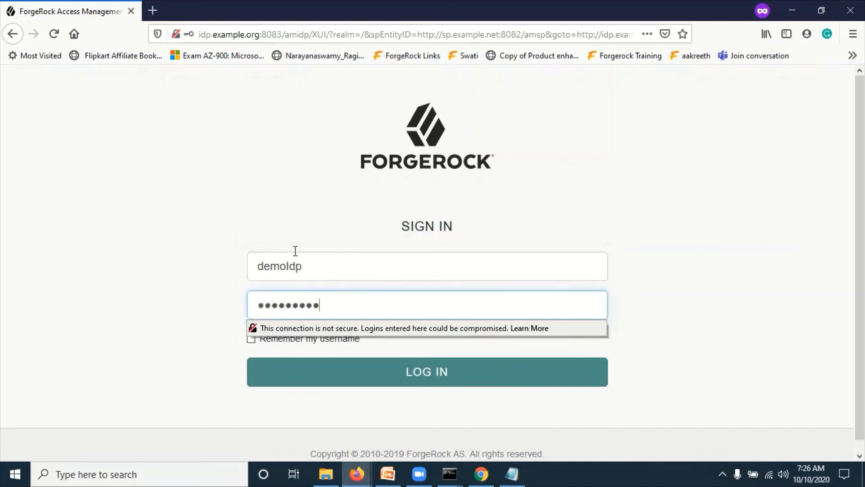
left_click(401, 374)
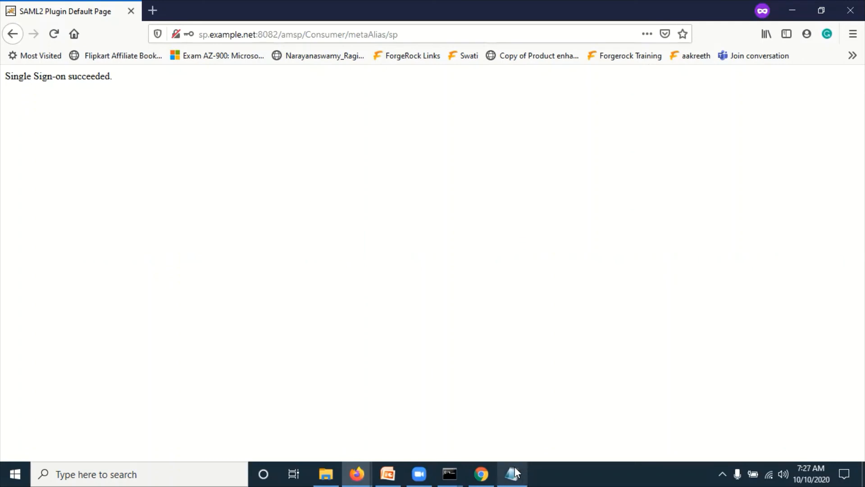
- Rerun the IdP-initiated SSO URL to reach the 'Single Sign-on succeeded' page
left_click(389, 34)
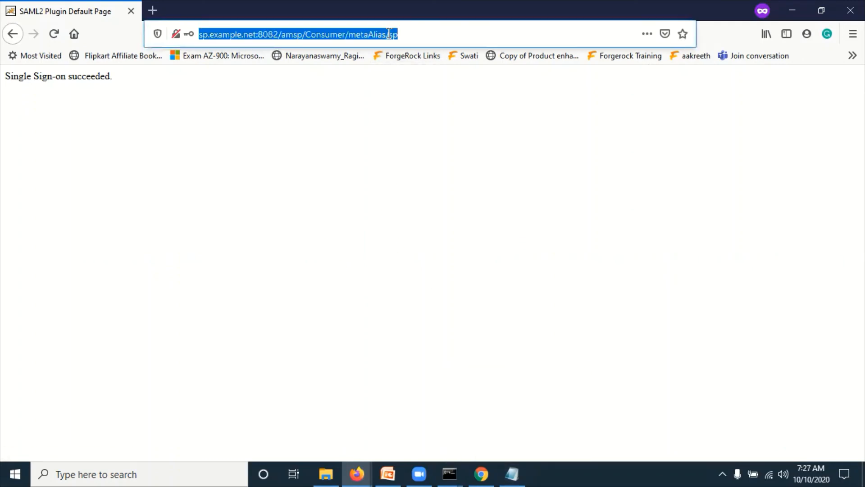
type("http://idp.example.org:8083/amidp/saml2/jsp/idpSSOInit.jsp?metaAlias=/idp&binding=HTTP-POST&spEntityID=http://sp.example.net:8082/amsp")
key("Return")
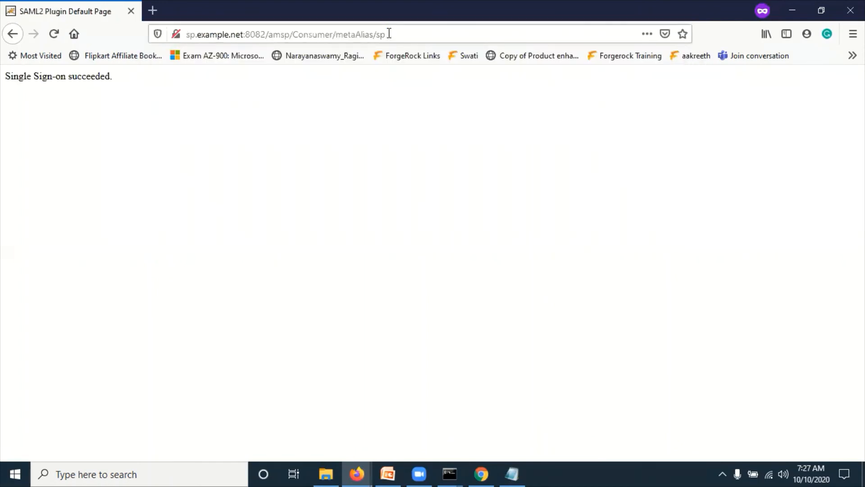